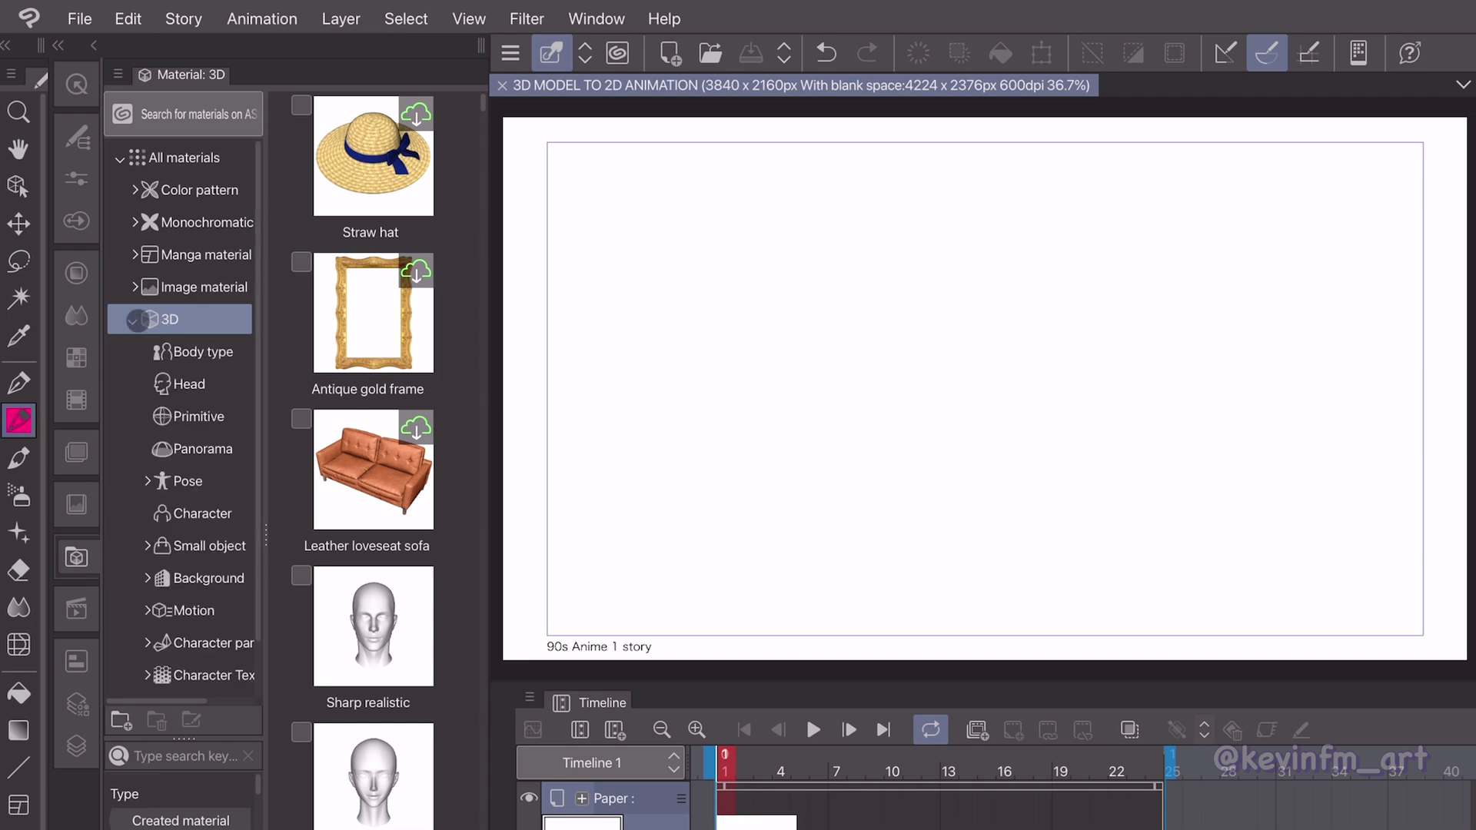
Add the 3D drawing figure-Ver.2 (Female) body type material to the blank canvas.
click(198, 352)
click(413, 309)
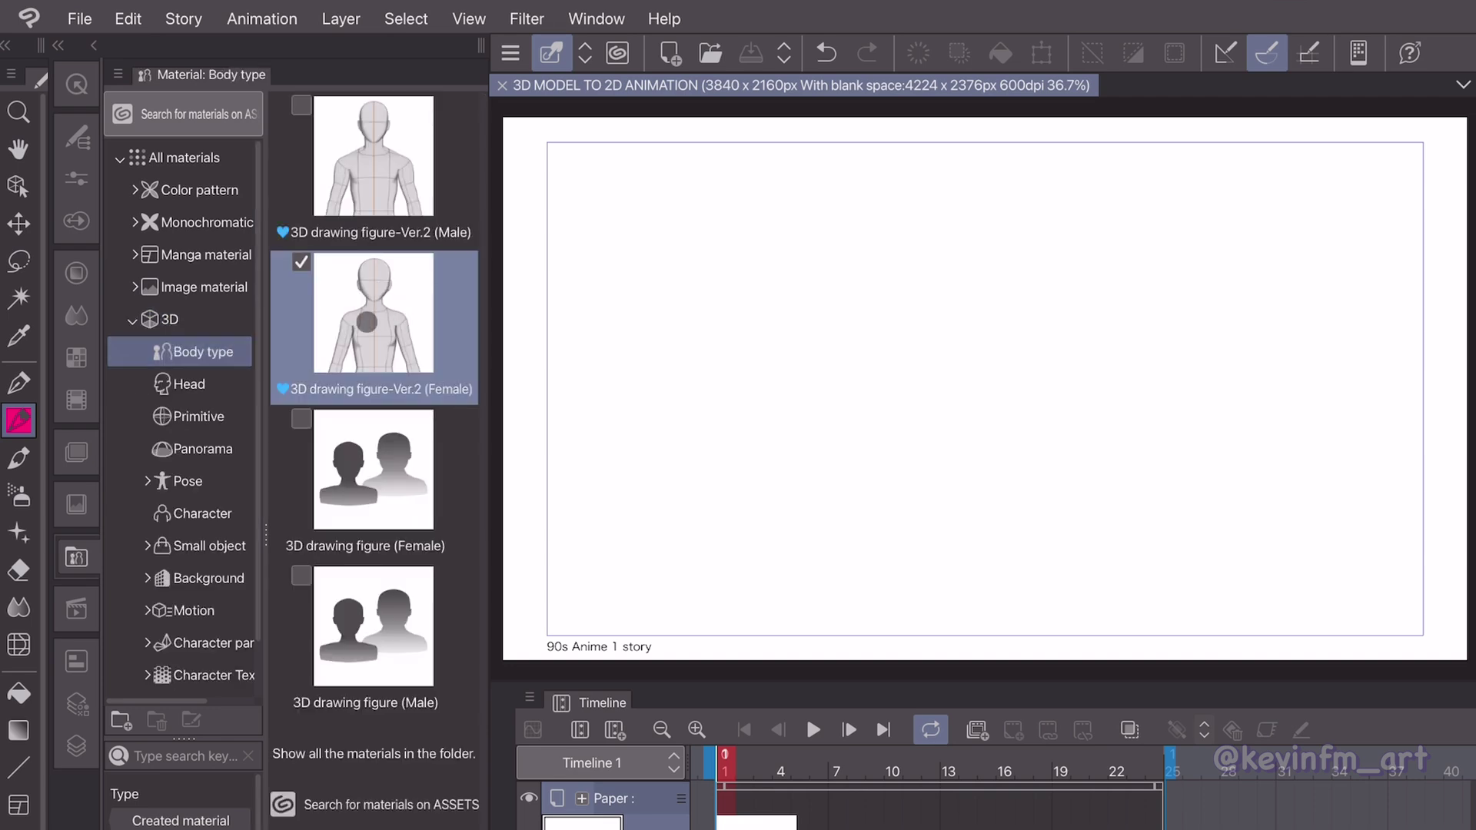
drag(367, 321, 951, 392)
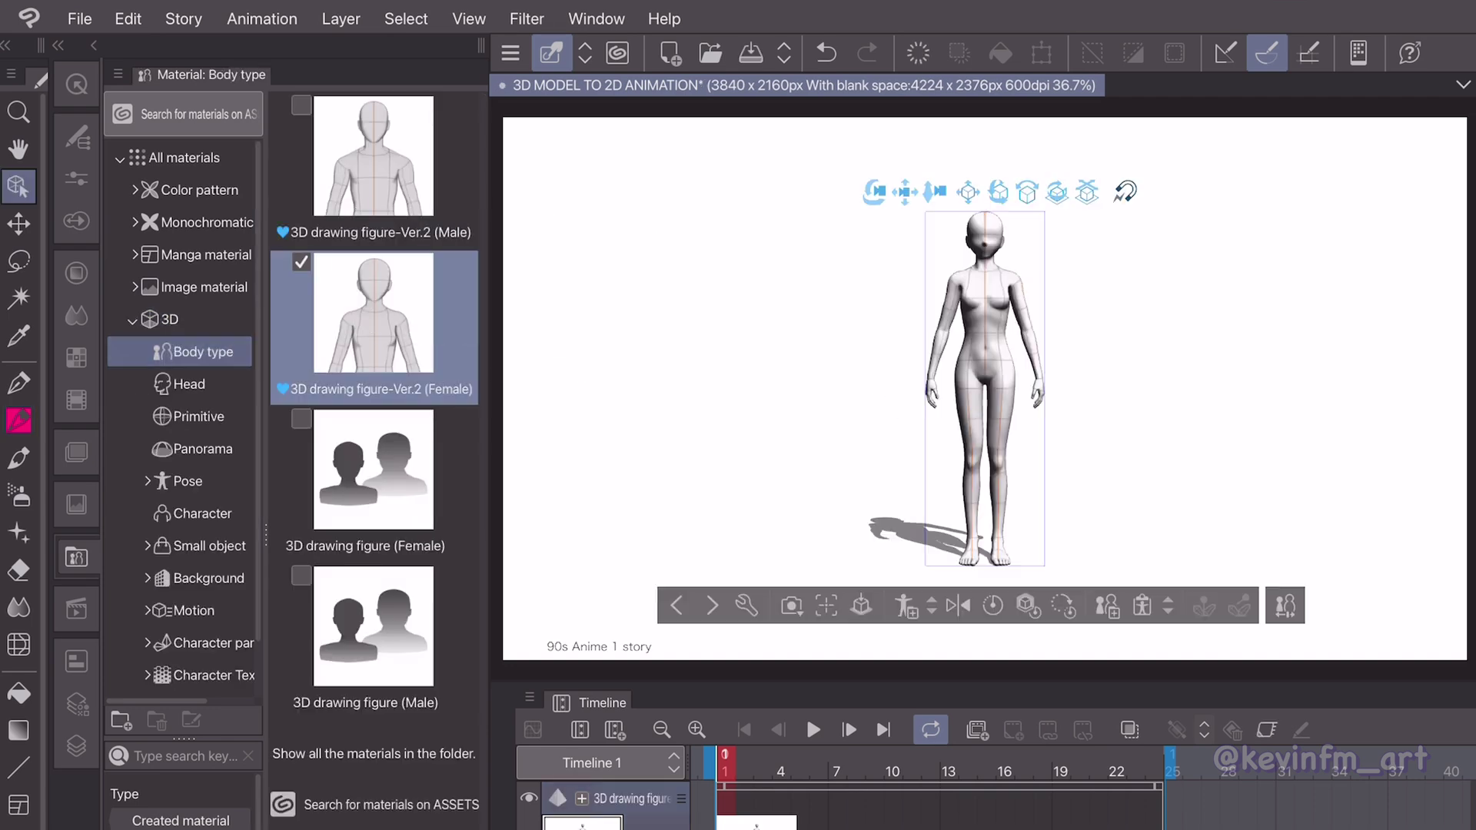
Apply the favorite body material 유자 6.5등신 여캐 체형 to the female drawing figure.
click(139, 325)
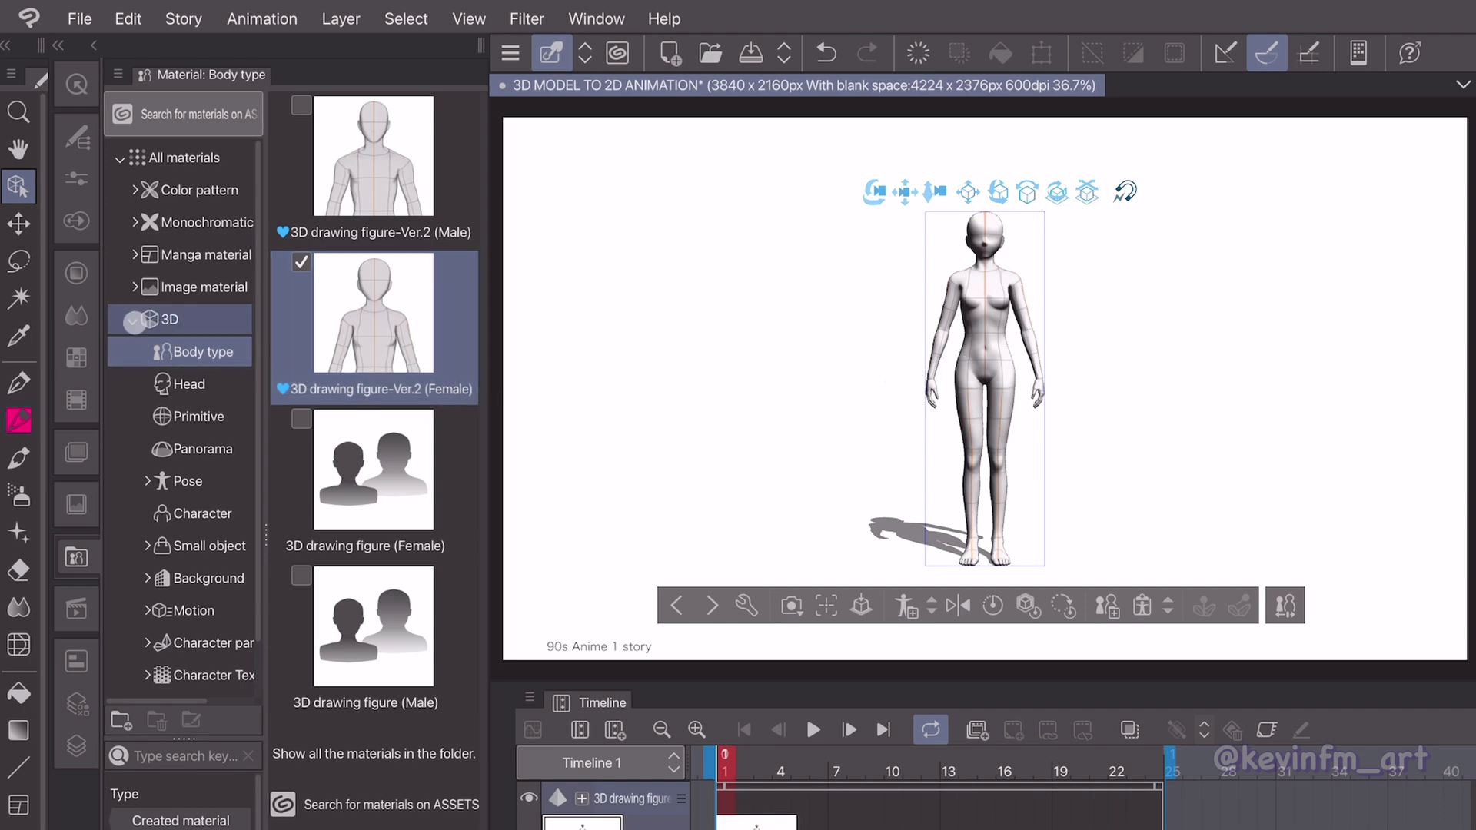
click(135, 321)
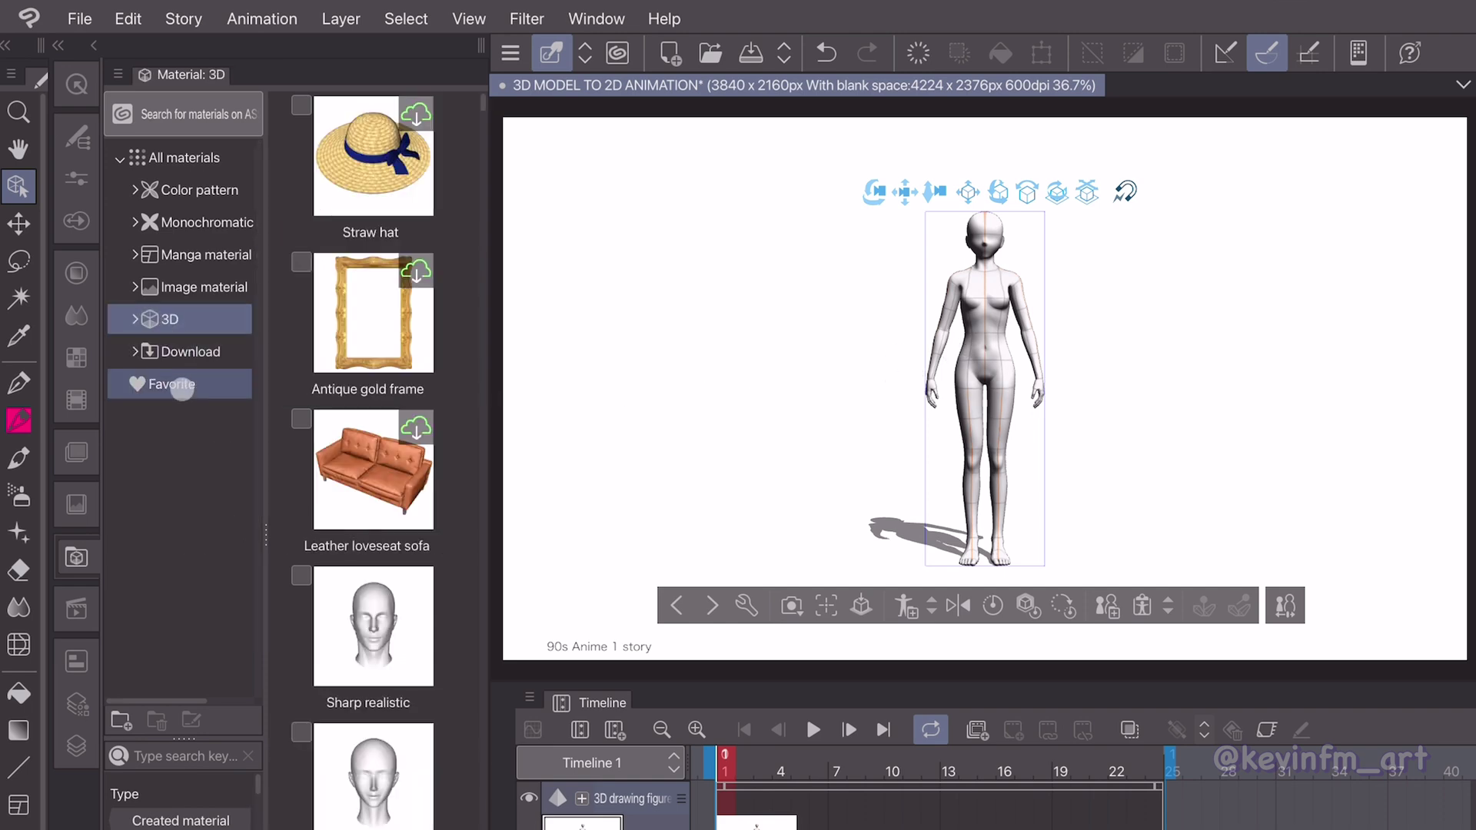
click(185, 383)
scroll(406, 727, down, 15)
scroll(432, 446, up, 20)
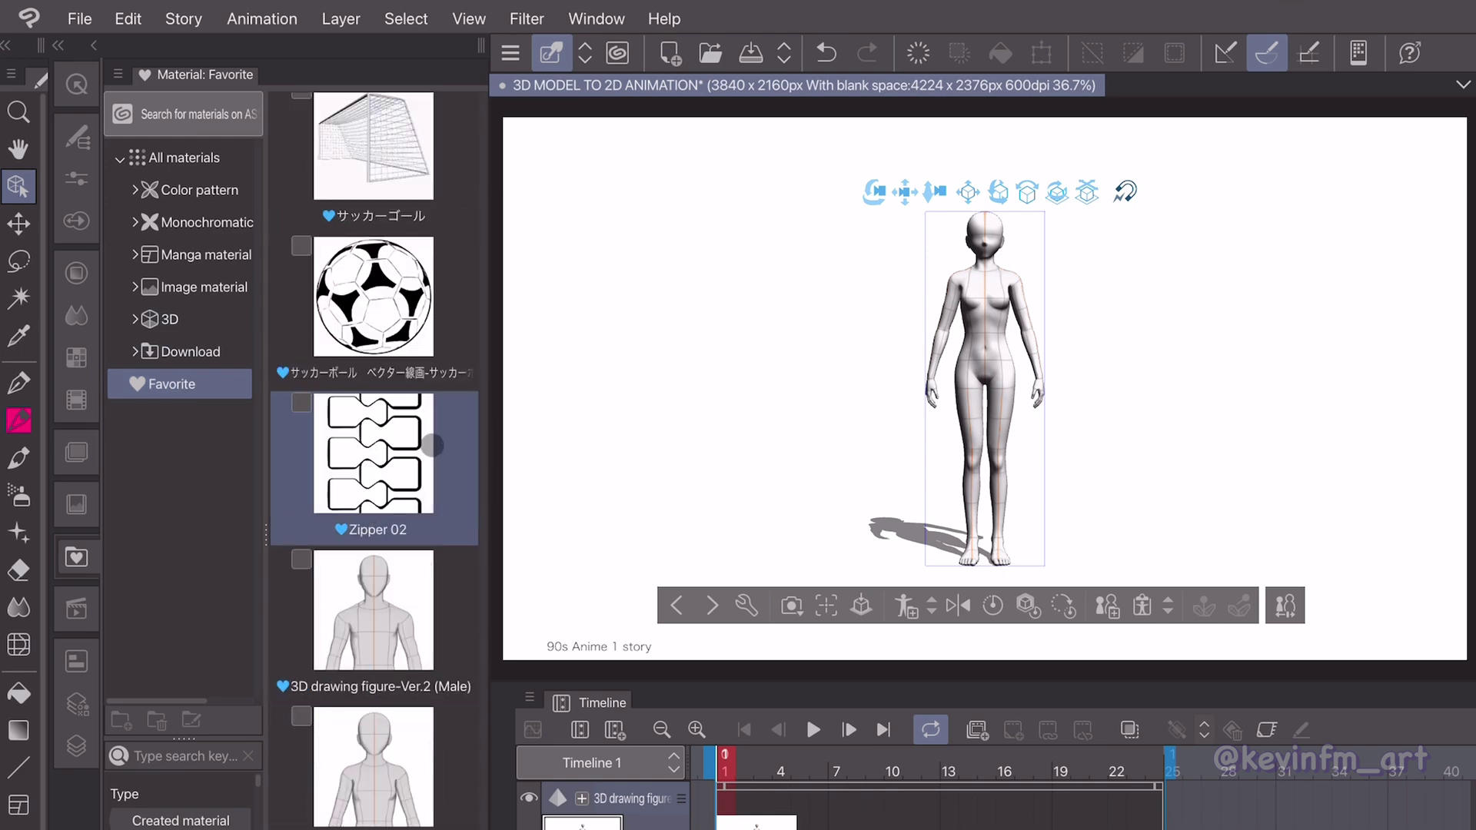
drag(432, 445, 914, 453)
Add the Round anime 3D head material to the canvas above the drawing figure.
click(169, 319)
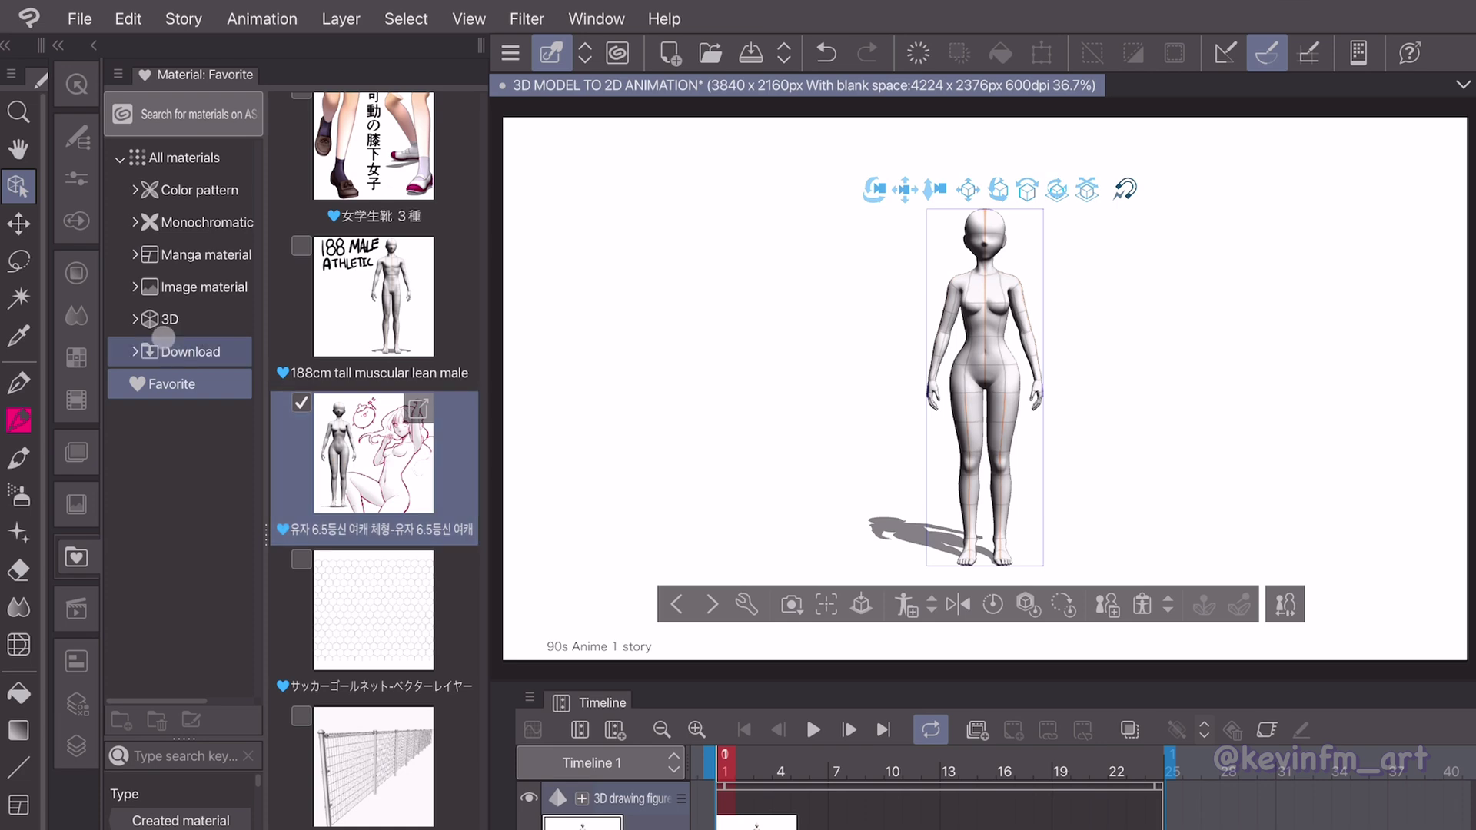
click(135, 319)
click(184, 384)
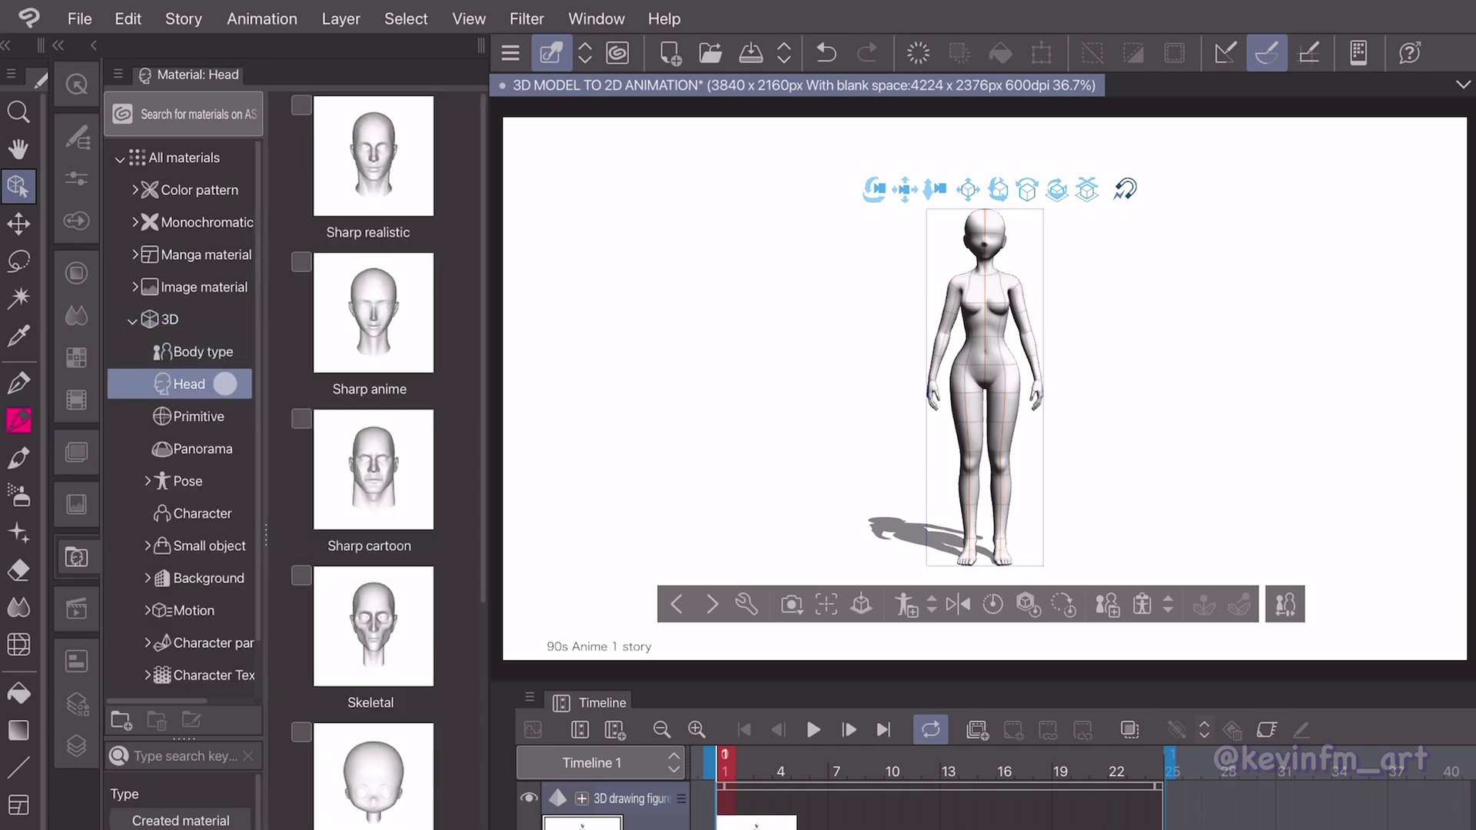
scroll(446, 530, down, 8)
drag(448, 536, 991, 231)
Make the Round anime head a sub-object of the drawing figure with its attachment point set to Head.
drag(928, 133, 910, 254)
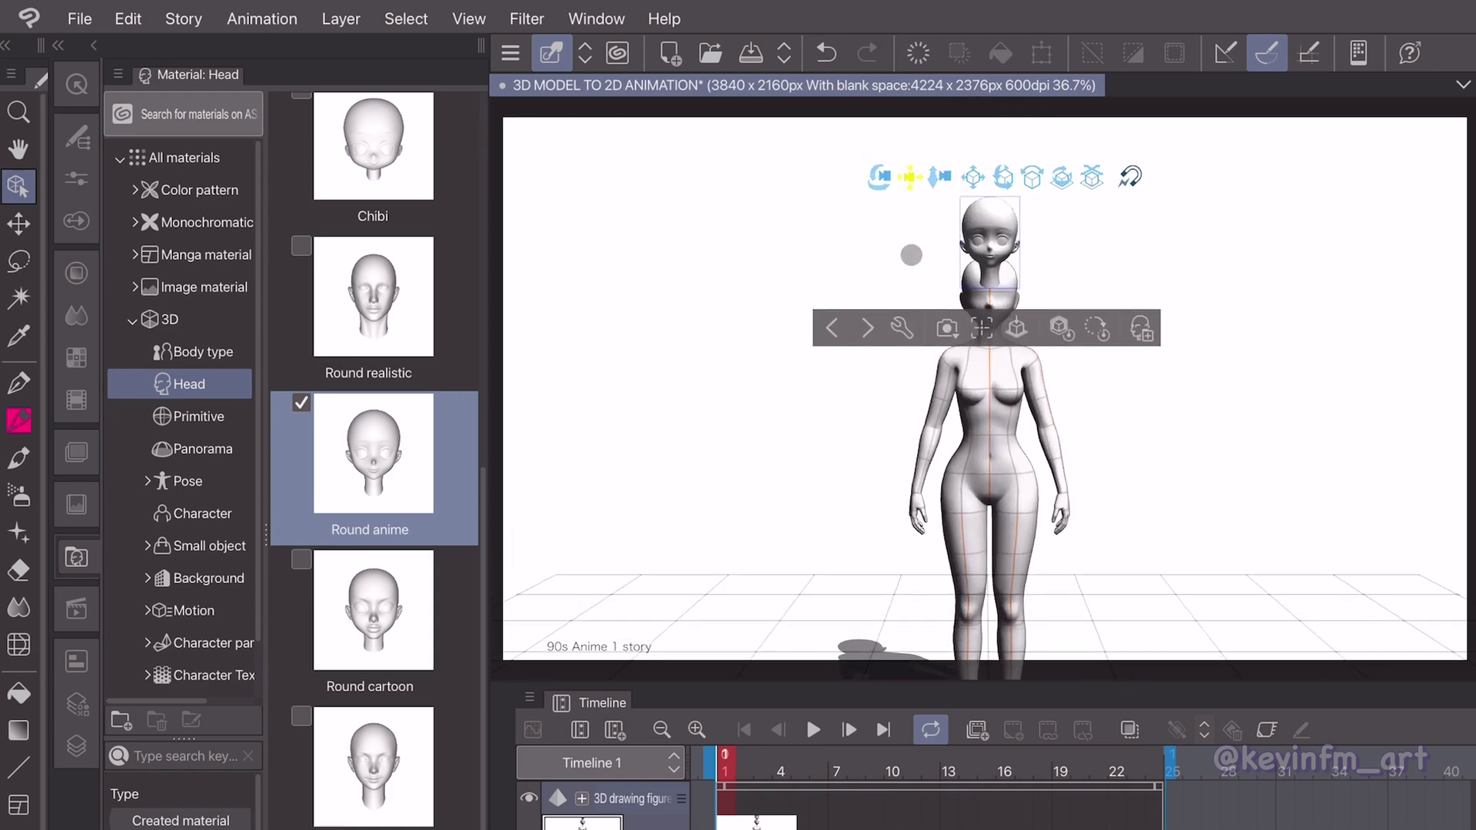
drag(937, 176, 939, 312)
drag(916, 145, 913, 273)
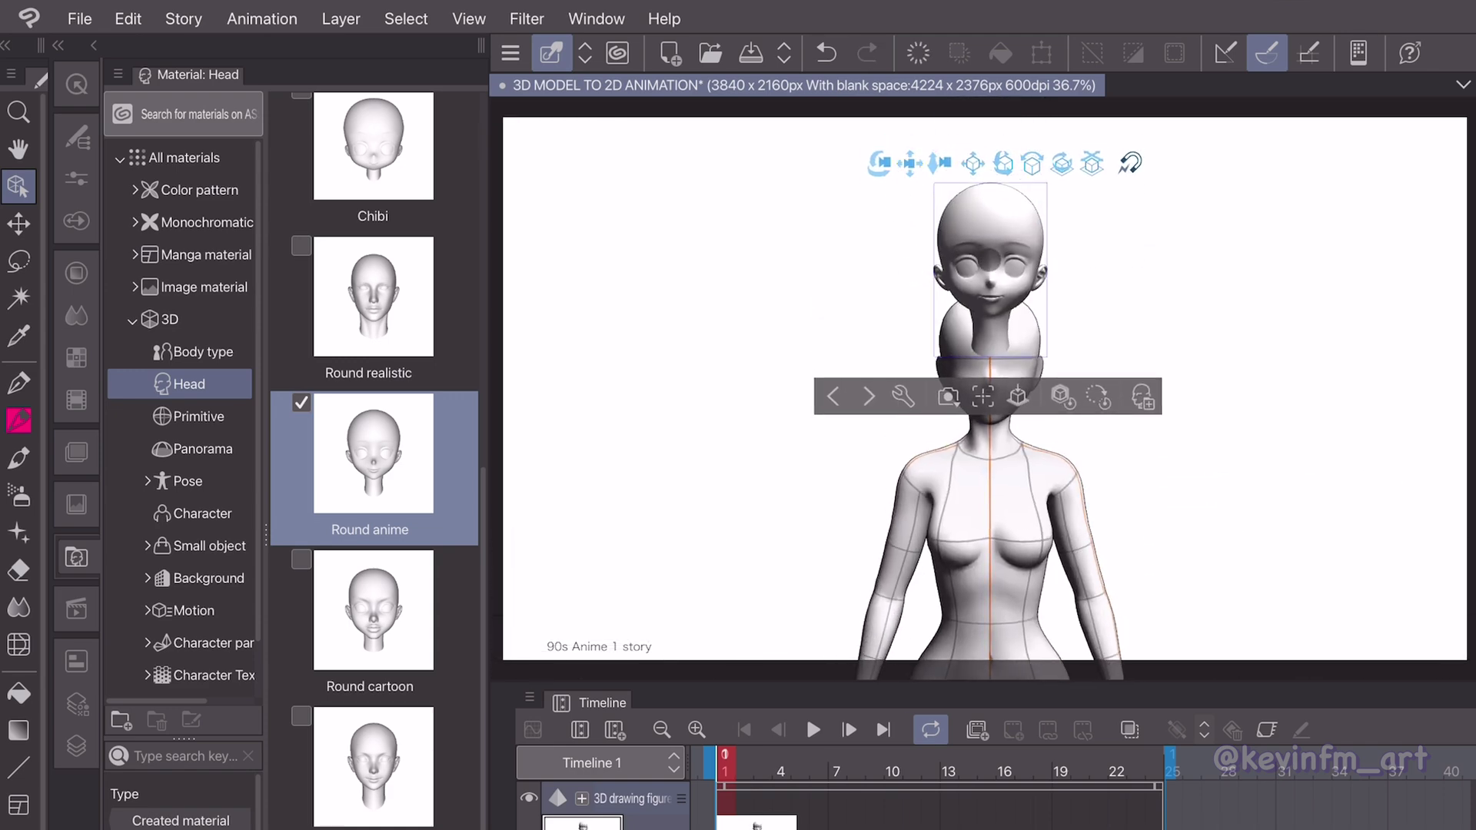
click(1025, 482)
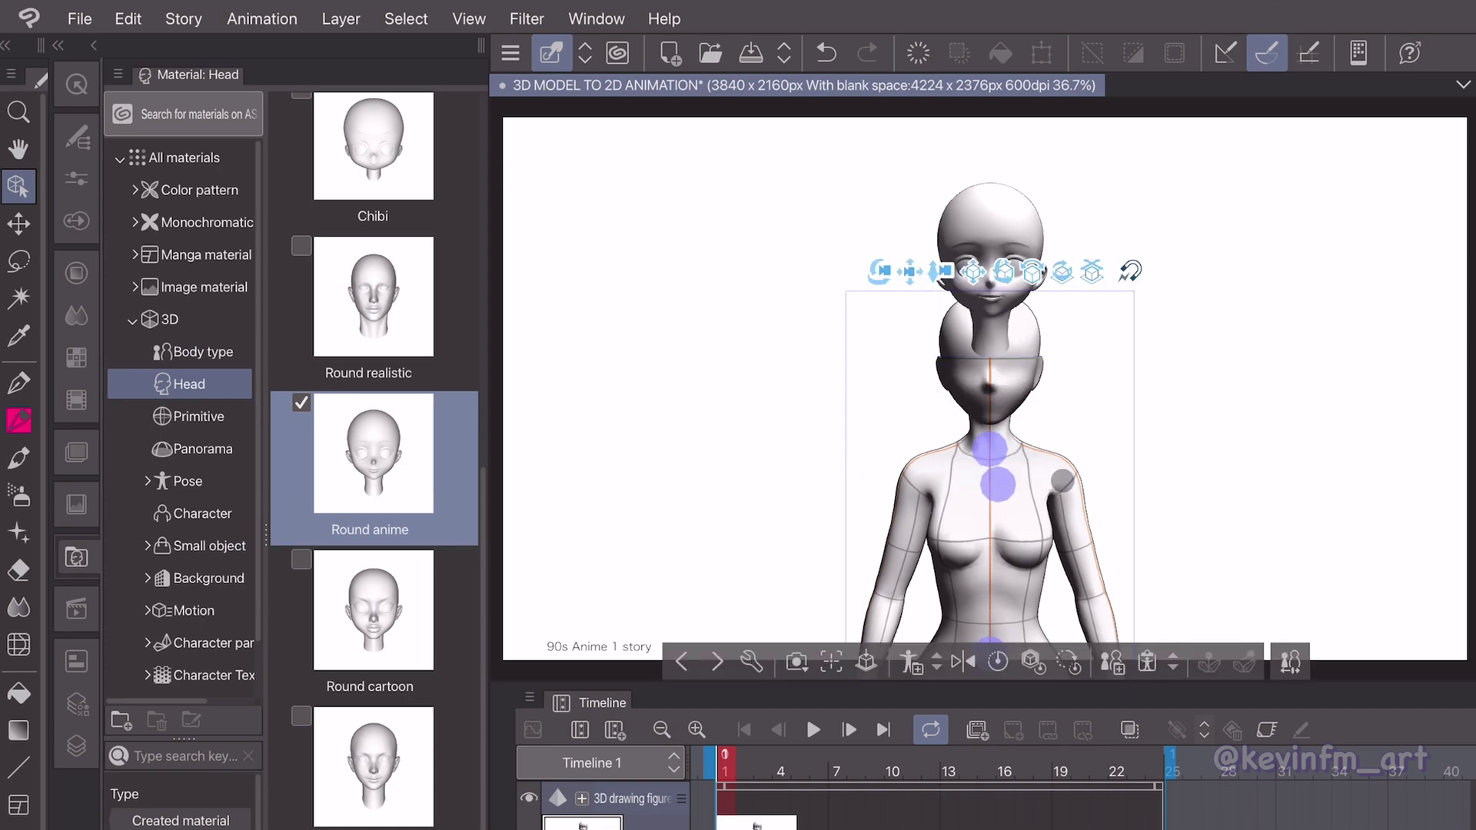
click(754, 662)
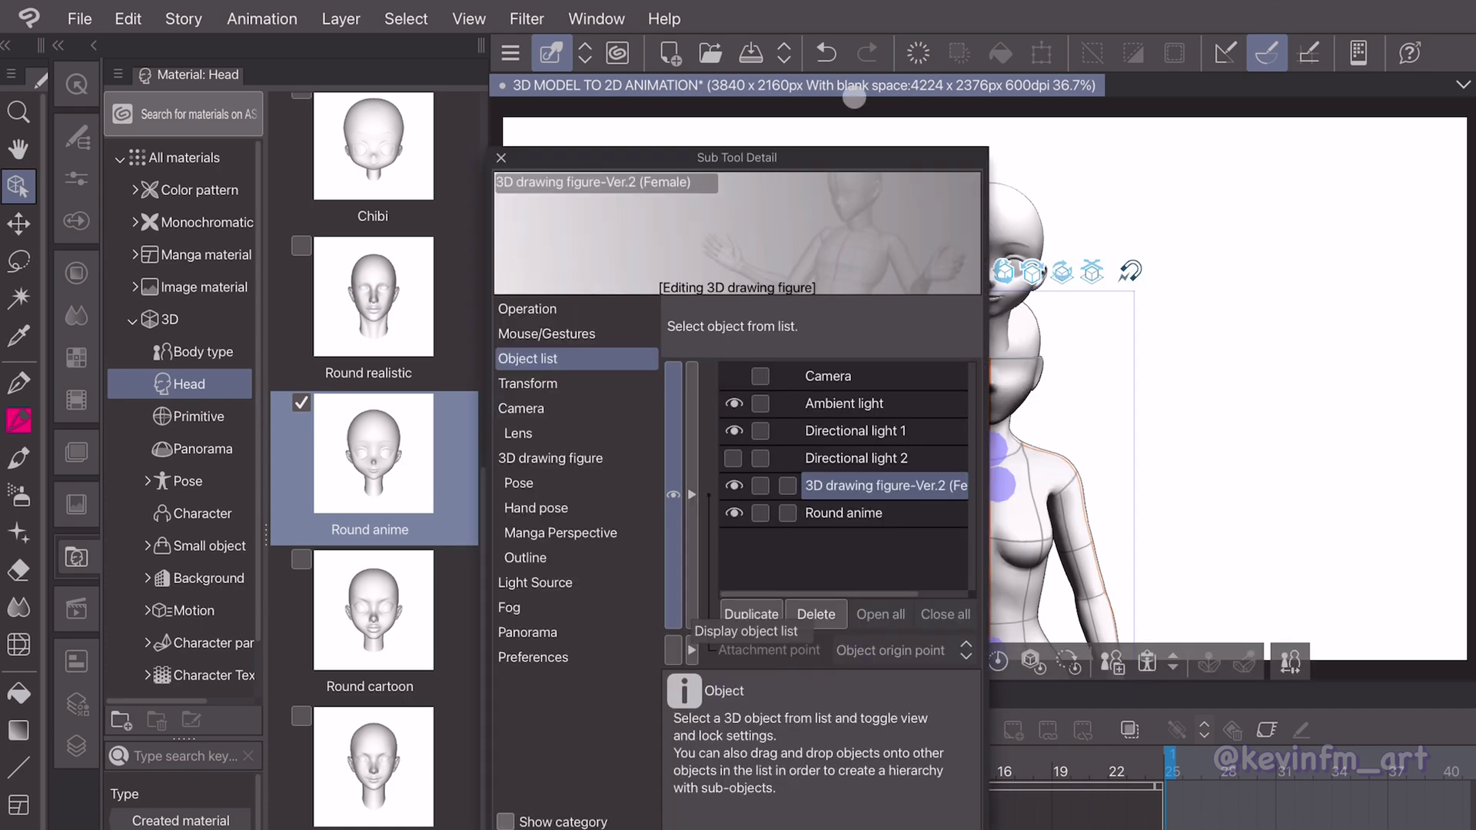
drag(846, 98, 625, 102)
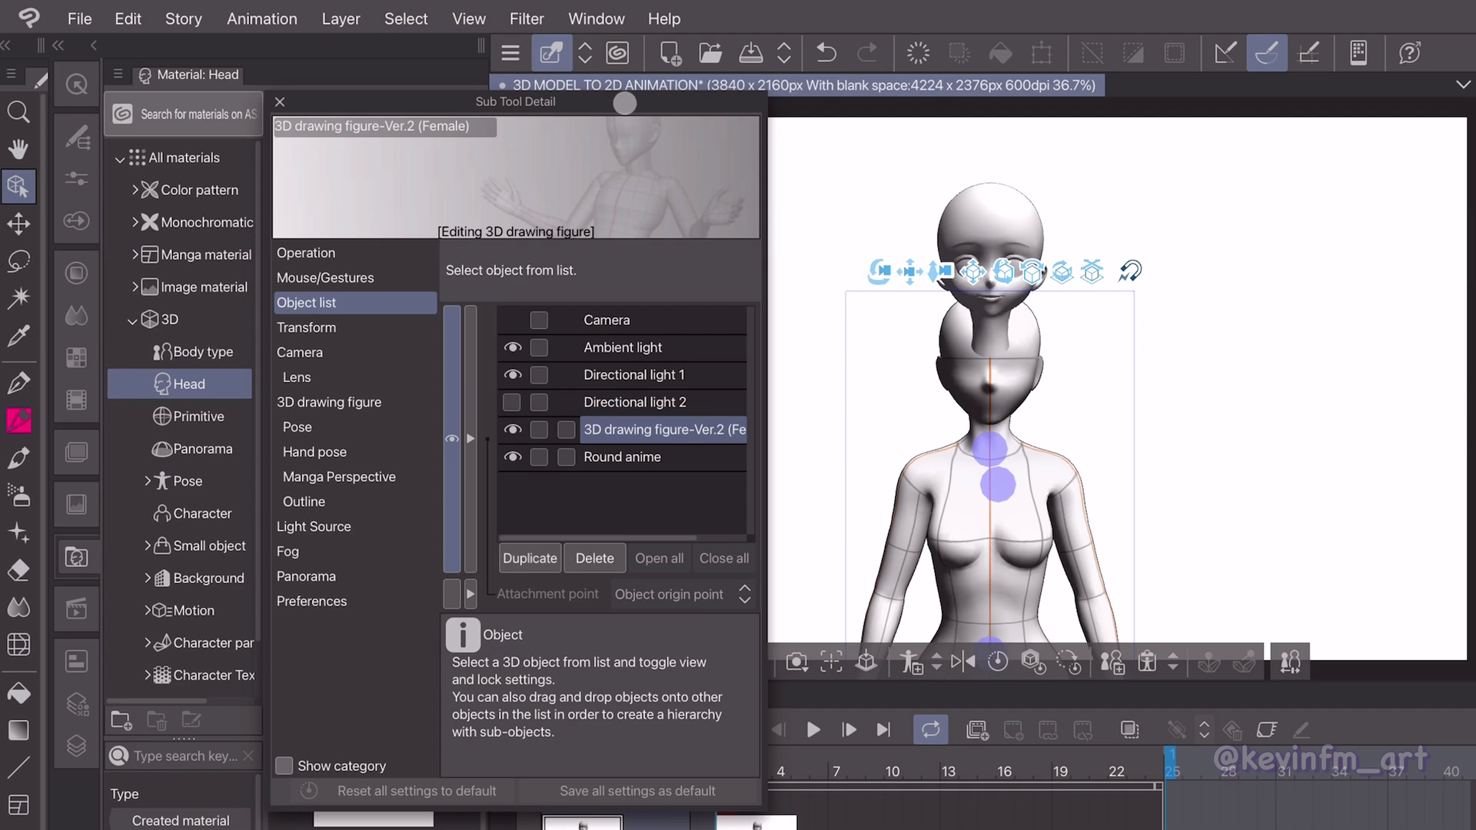
click(668, 456)
drag(669, 456, 690, 433)
click(689, 594)
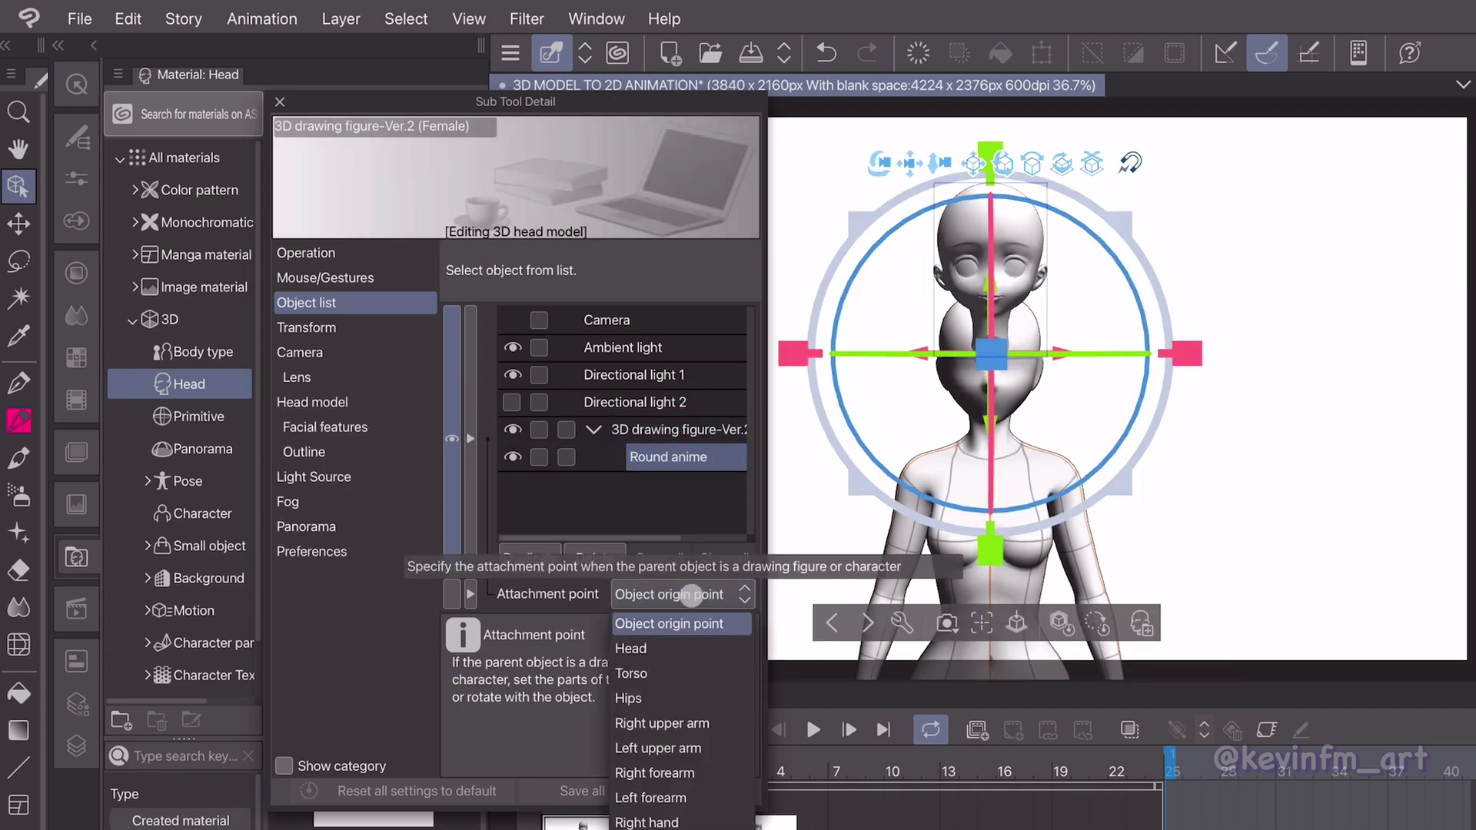
click(690, 655)
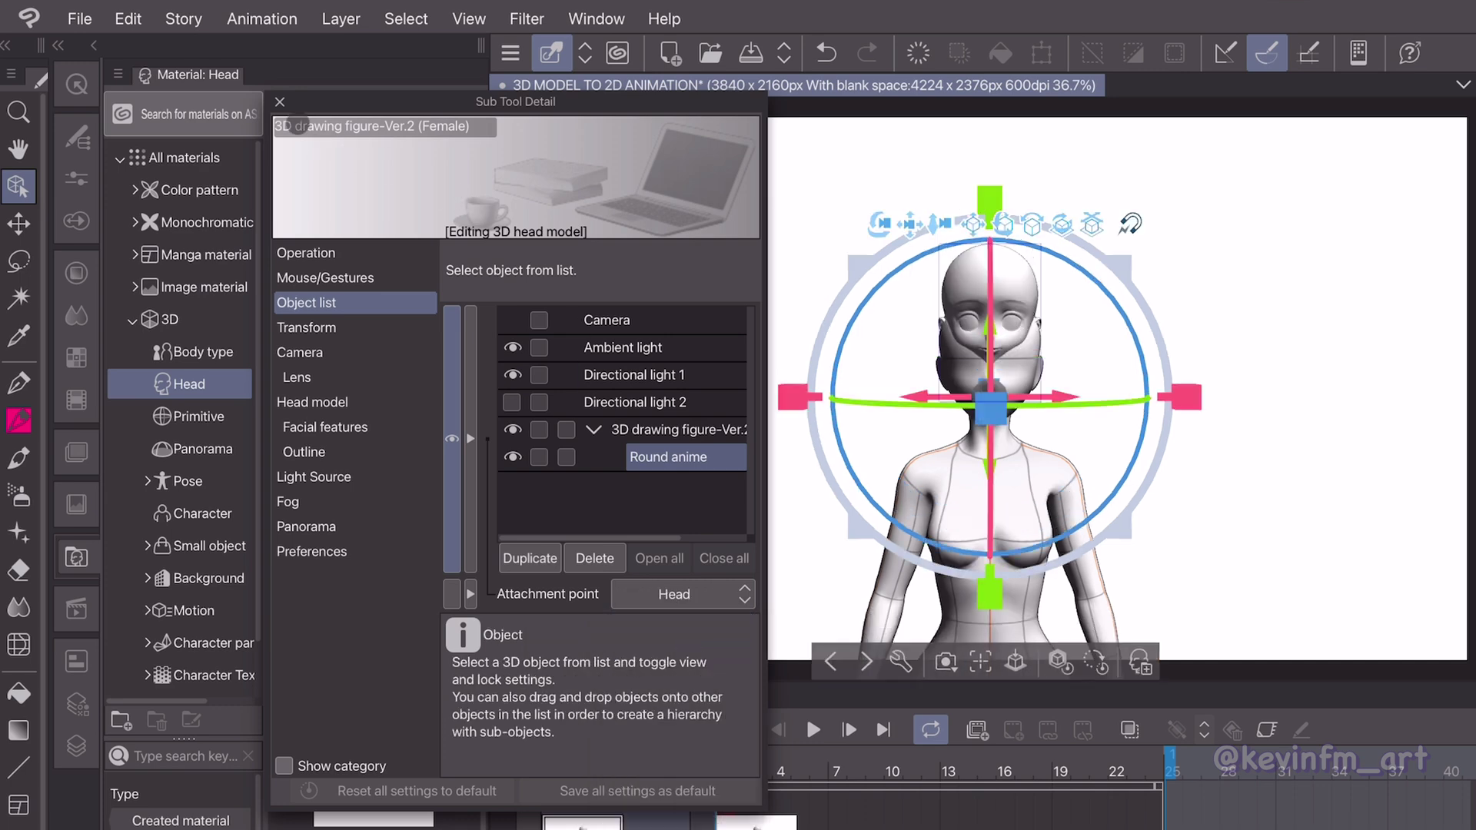
click(278, 101)
Lower the Round anime head onto the figure's neck, checking the fit from both sides.
drag(799, 344, 983, 365)
click(1262, 406)
click(1014, 279)
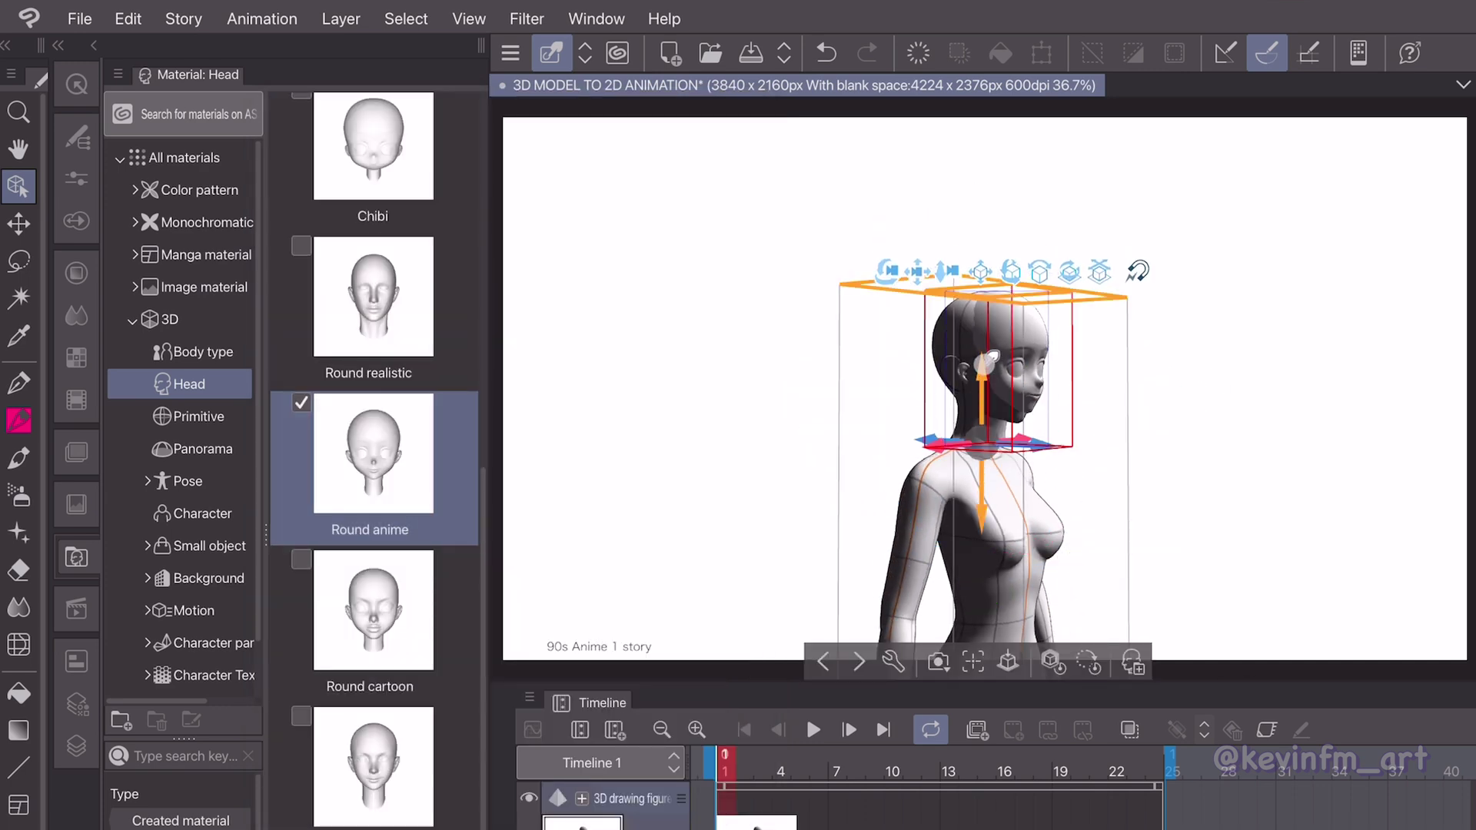
click(990, 358)
drag(1335, 346, 773, 319)
drag(995, 519, 995, 535)
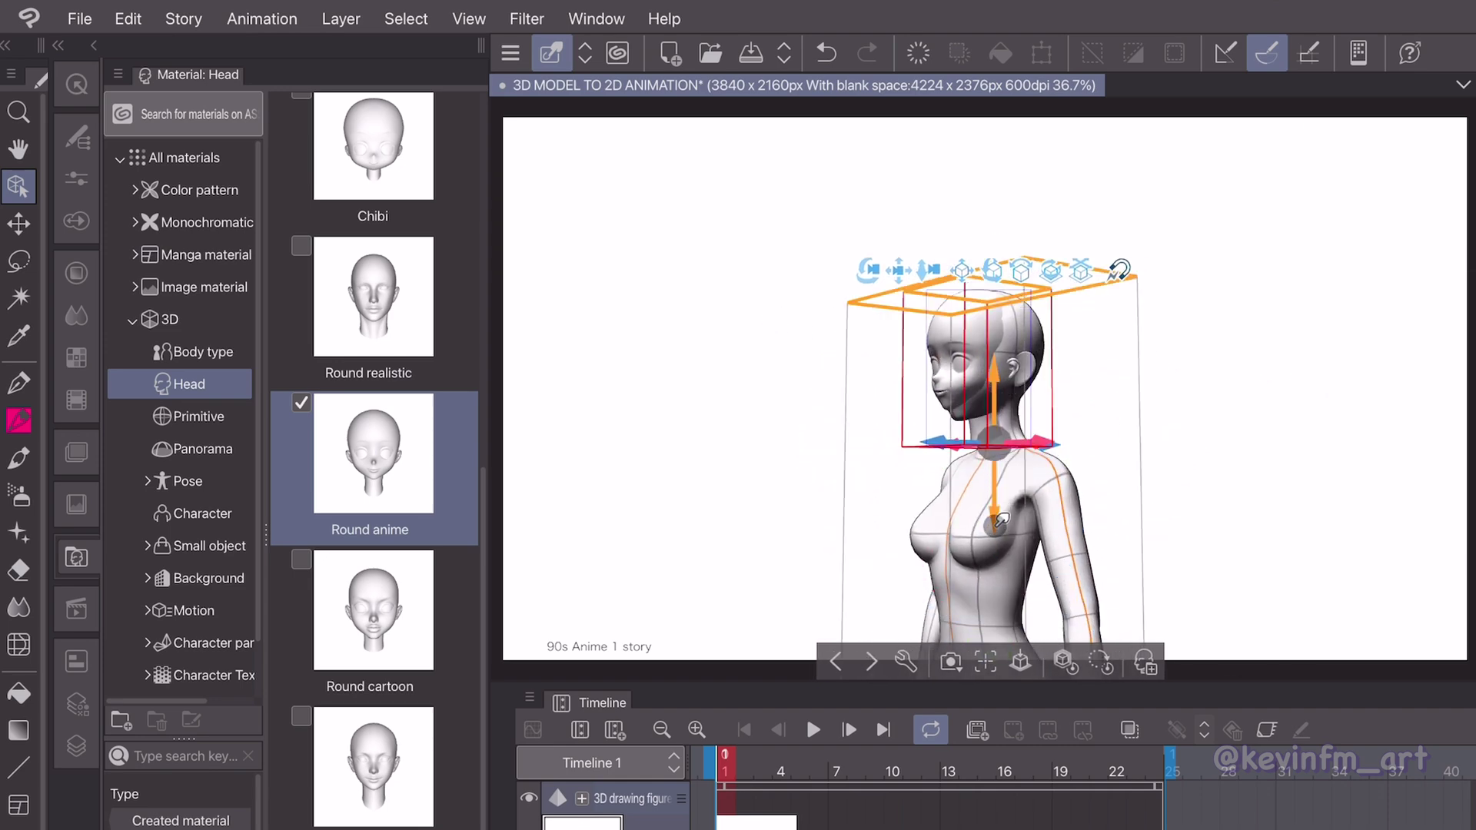
click(1001, 528)
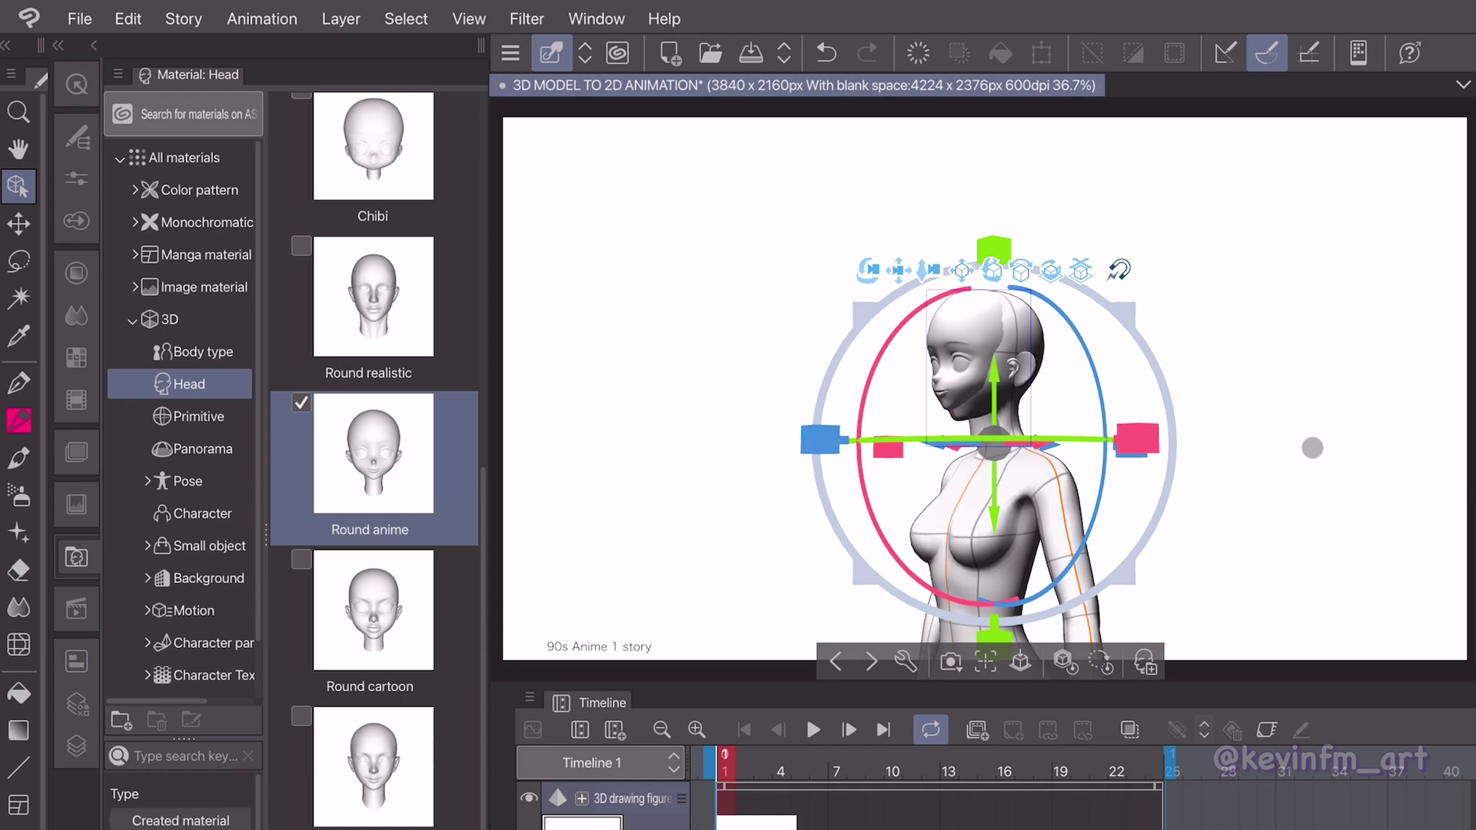
Try tilting the figure at the neck to test the attached head, and undo the change.
click(1311, 446)
drag(869, 415, 1236, 387)
click(1009, 599)
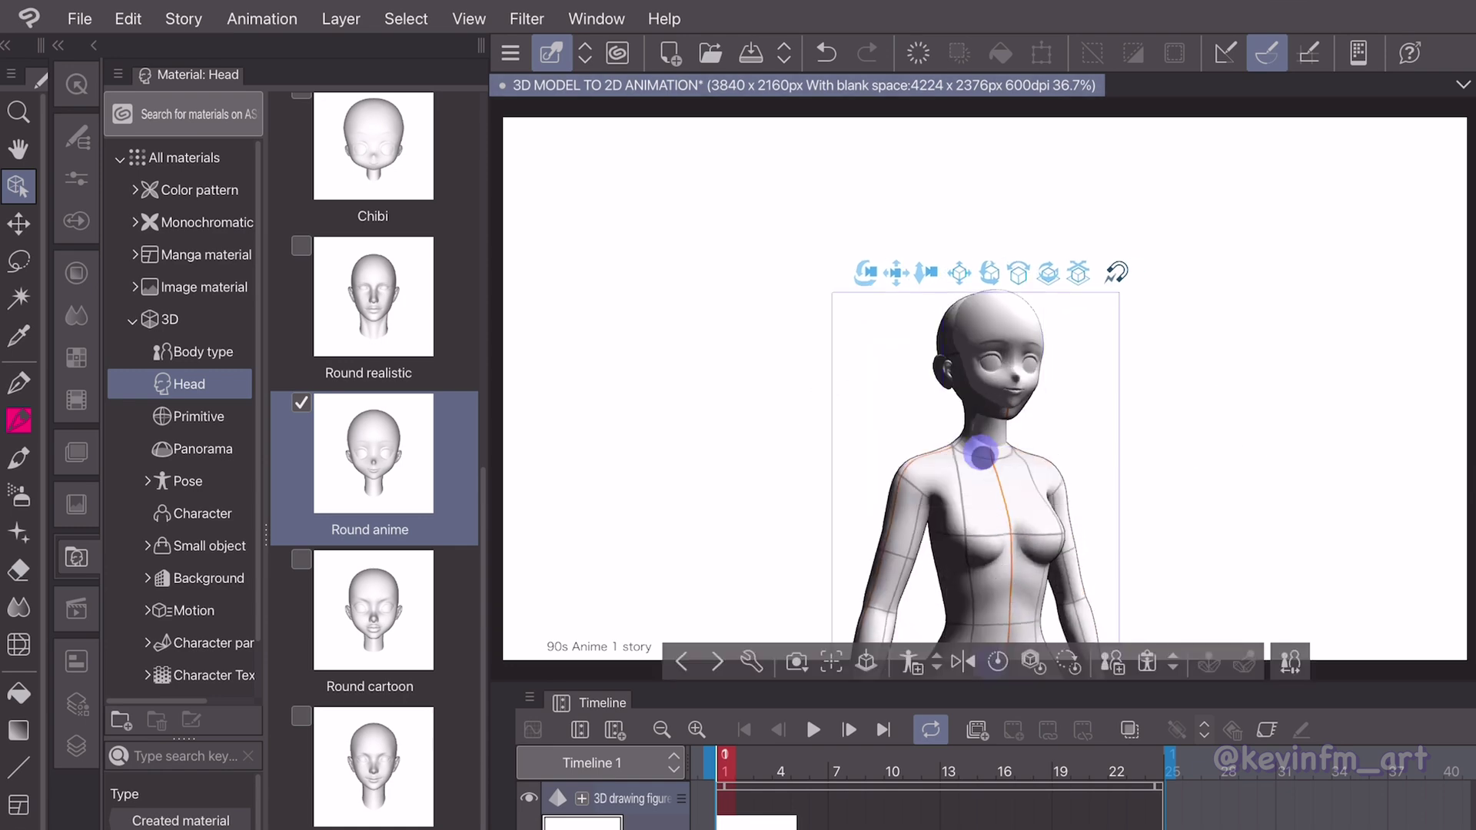
click(983, 455)
drag(1044, 342, 1049, 384)
key(ctrl+z)
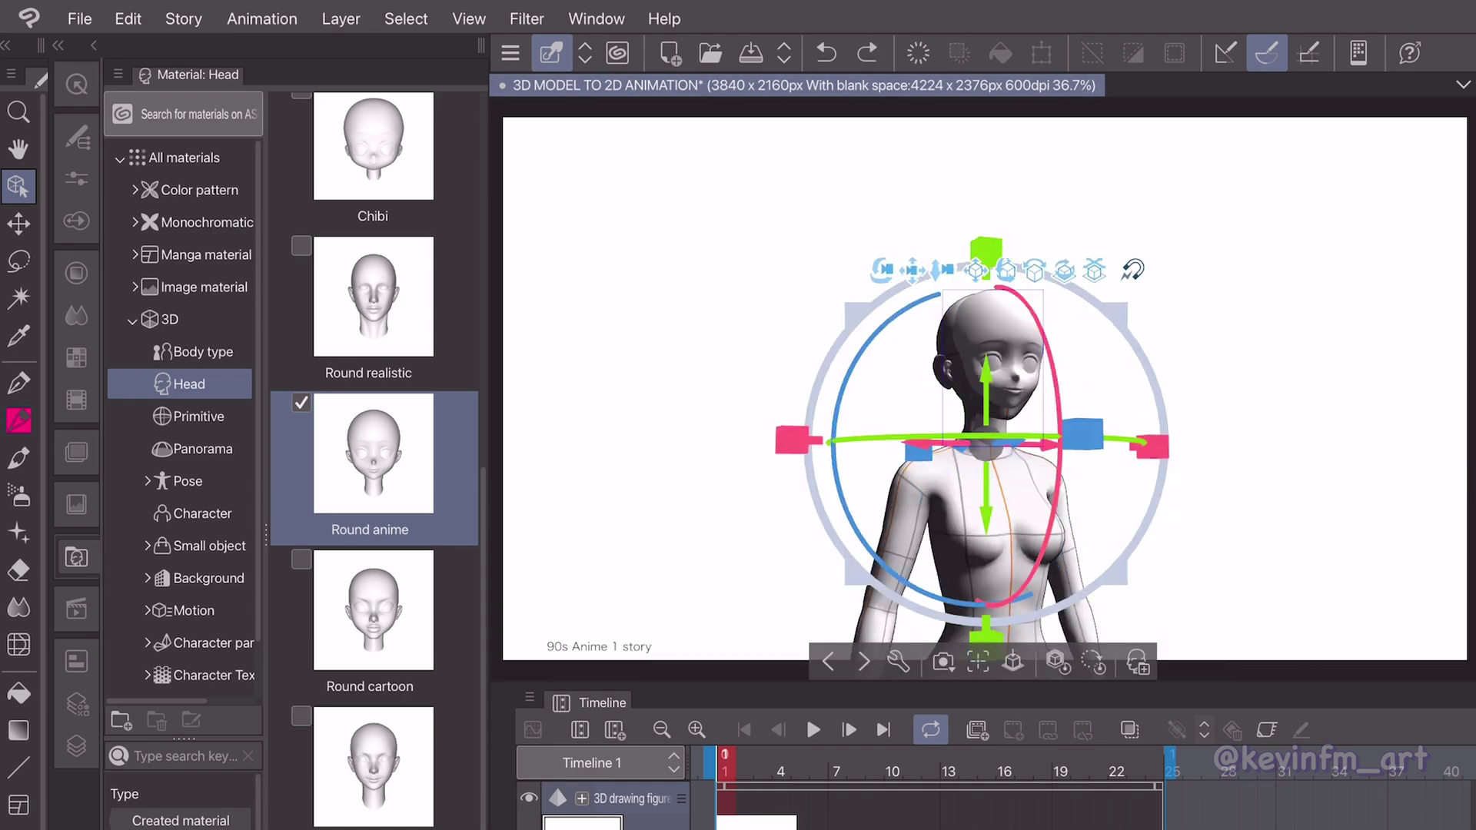
Try bending the figure's waist to test that the head follows, and undo the pose change.
click(1299, 400)
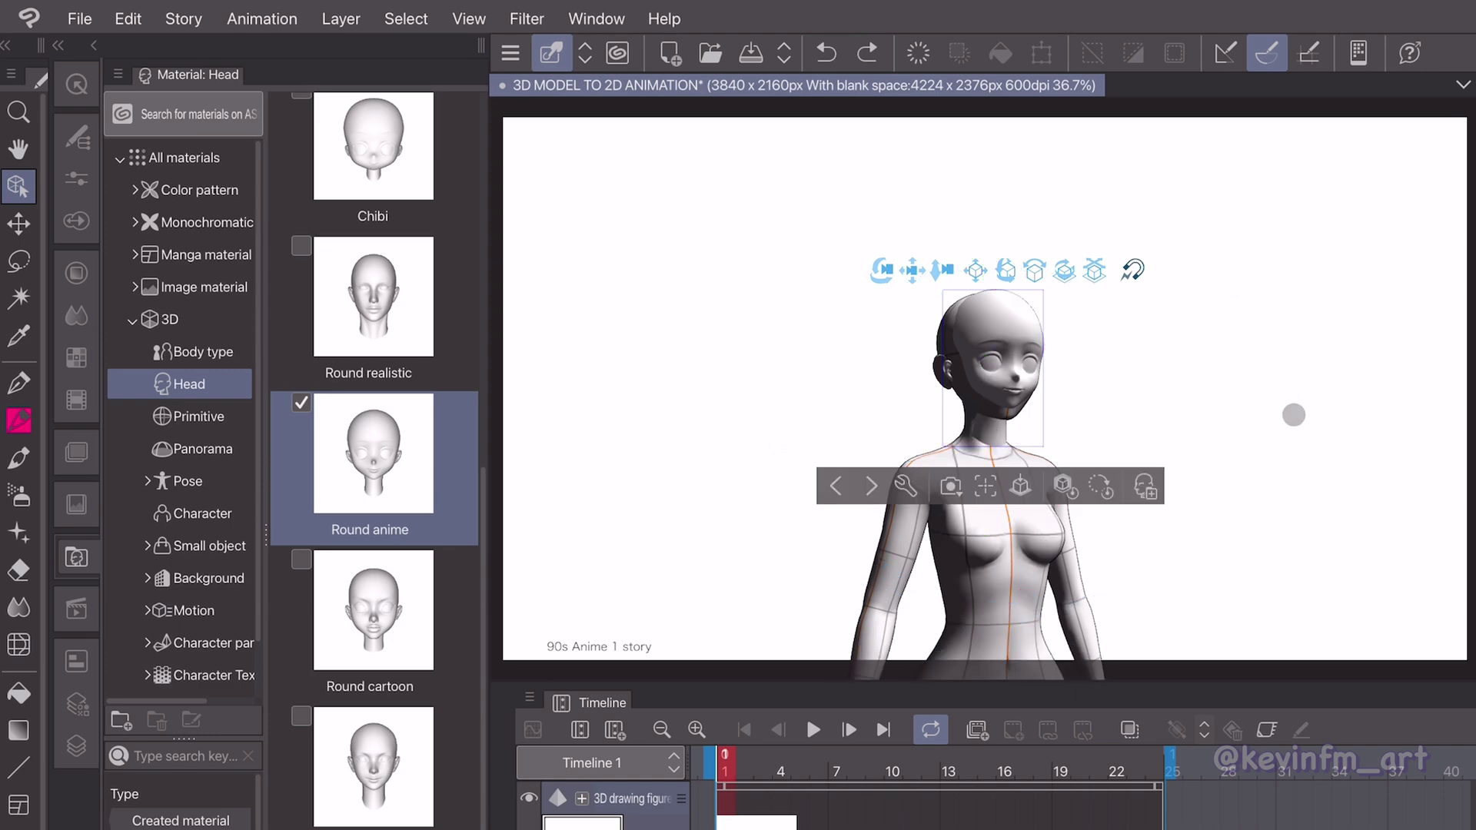
click(978, 523)
click(991, 588)
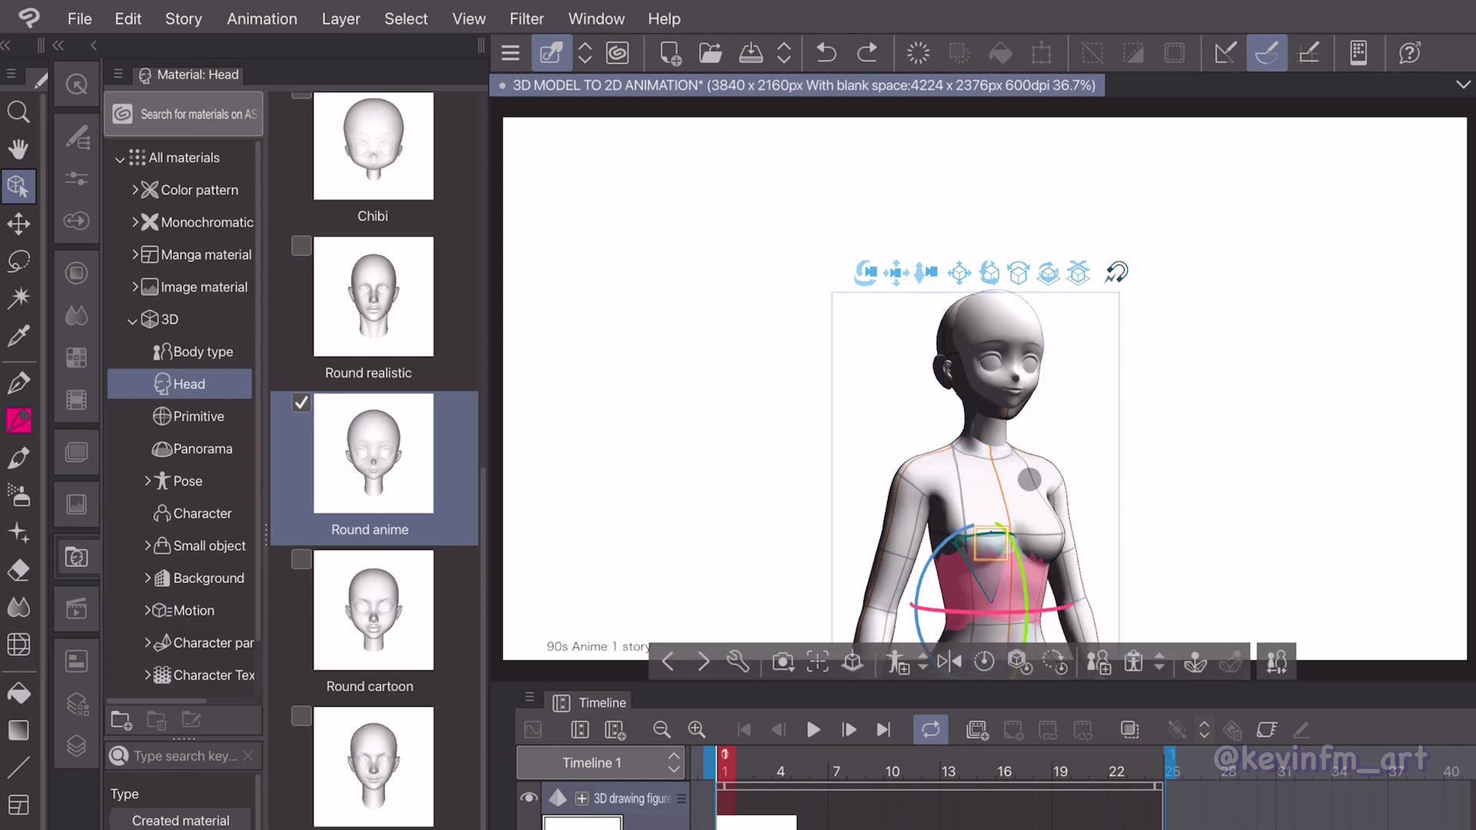
mouse_move(1020, 567)
mouse_down()
mouse_move(1033, 605)
mouse_move(1025, 595)
mouse_up()
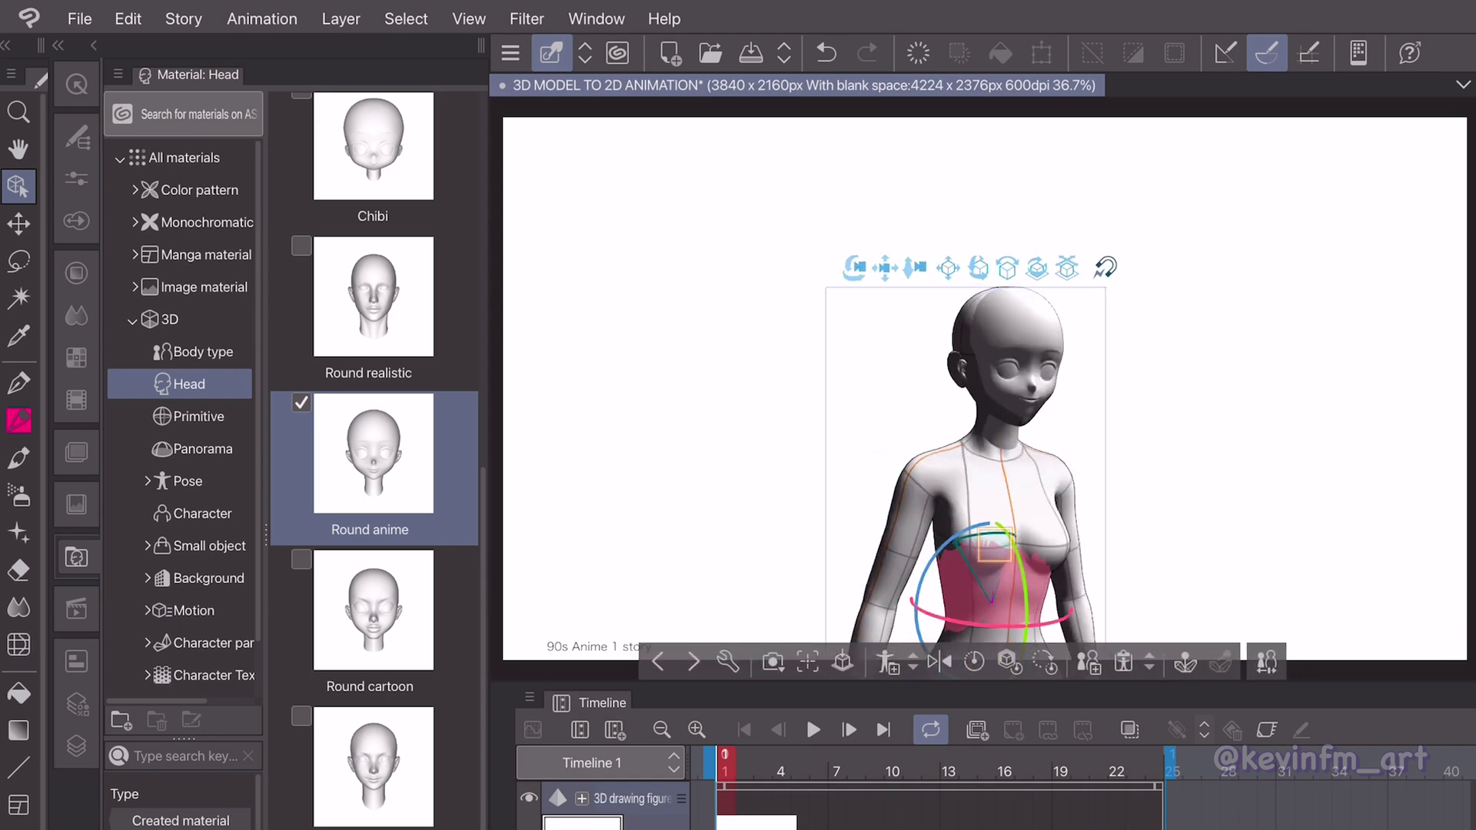
key(ctrl+z)
click(1296, 481)
Turn off snapping for the anime head and nudge it slightly backward over the neck in side view.
drag(880, 277, 1151, 283)
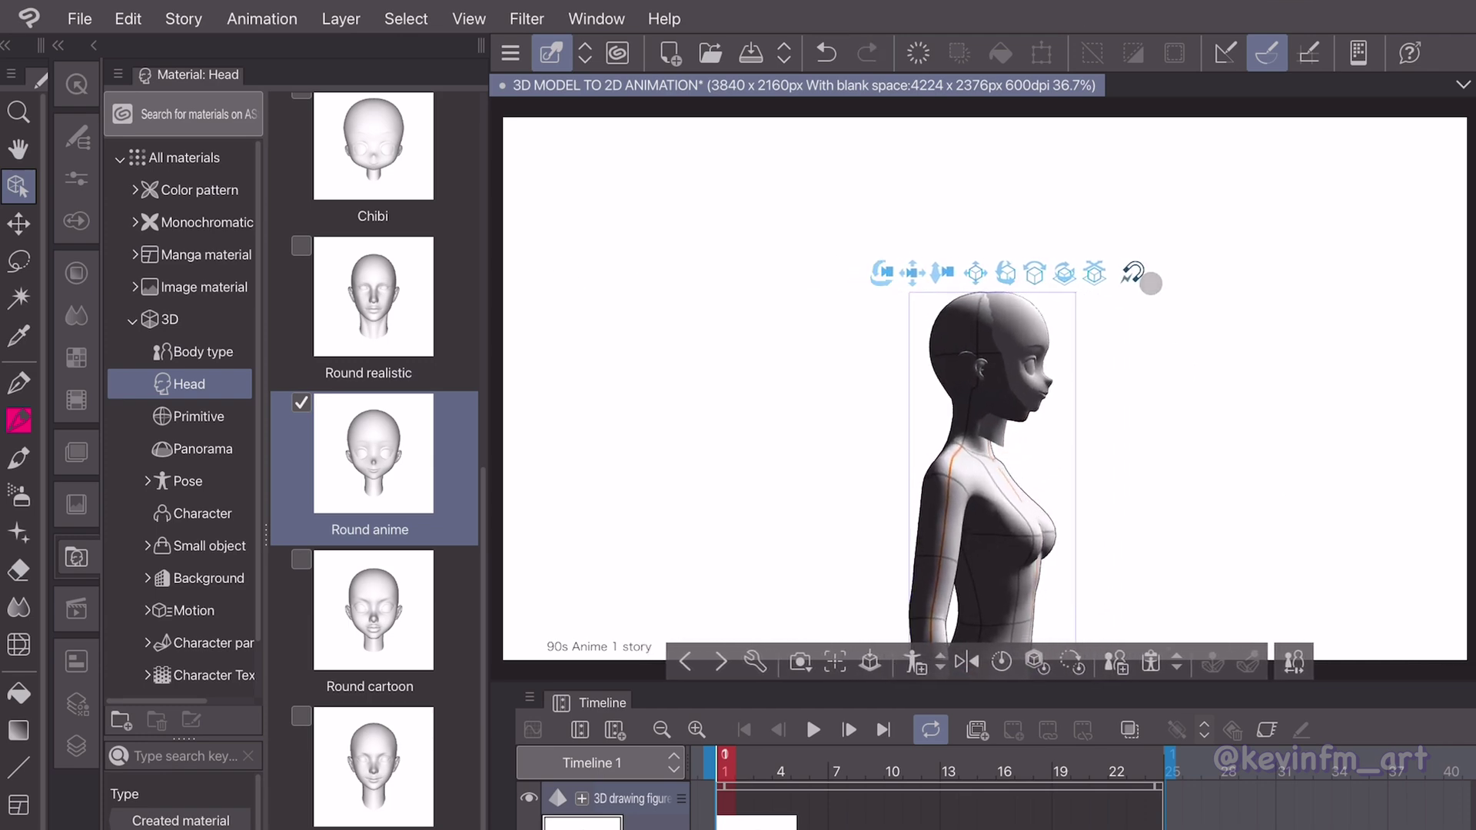
drag(943, 272, 998, 432)
click(1082, 321)
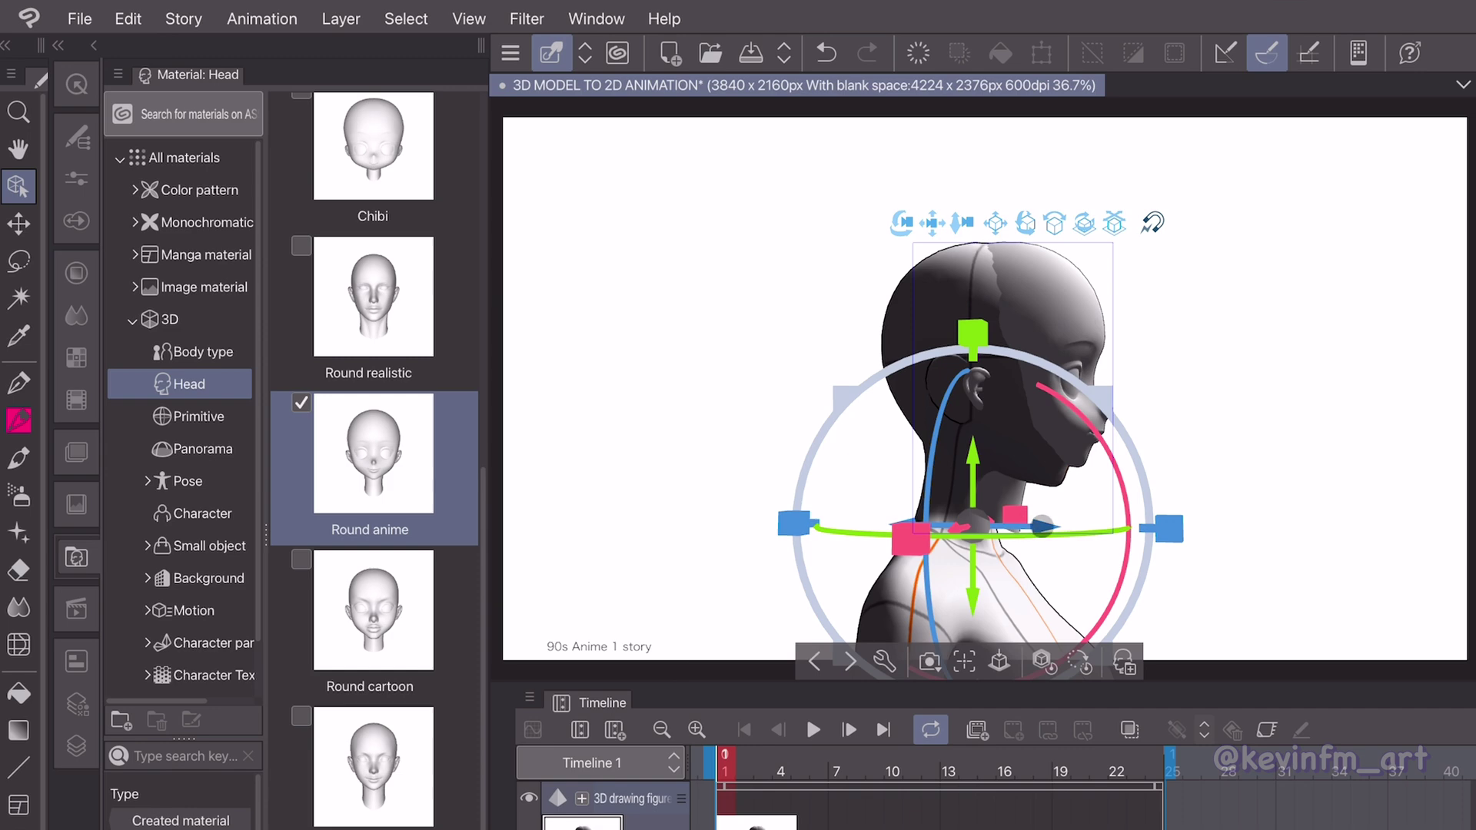
click(1042, 530)
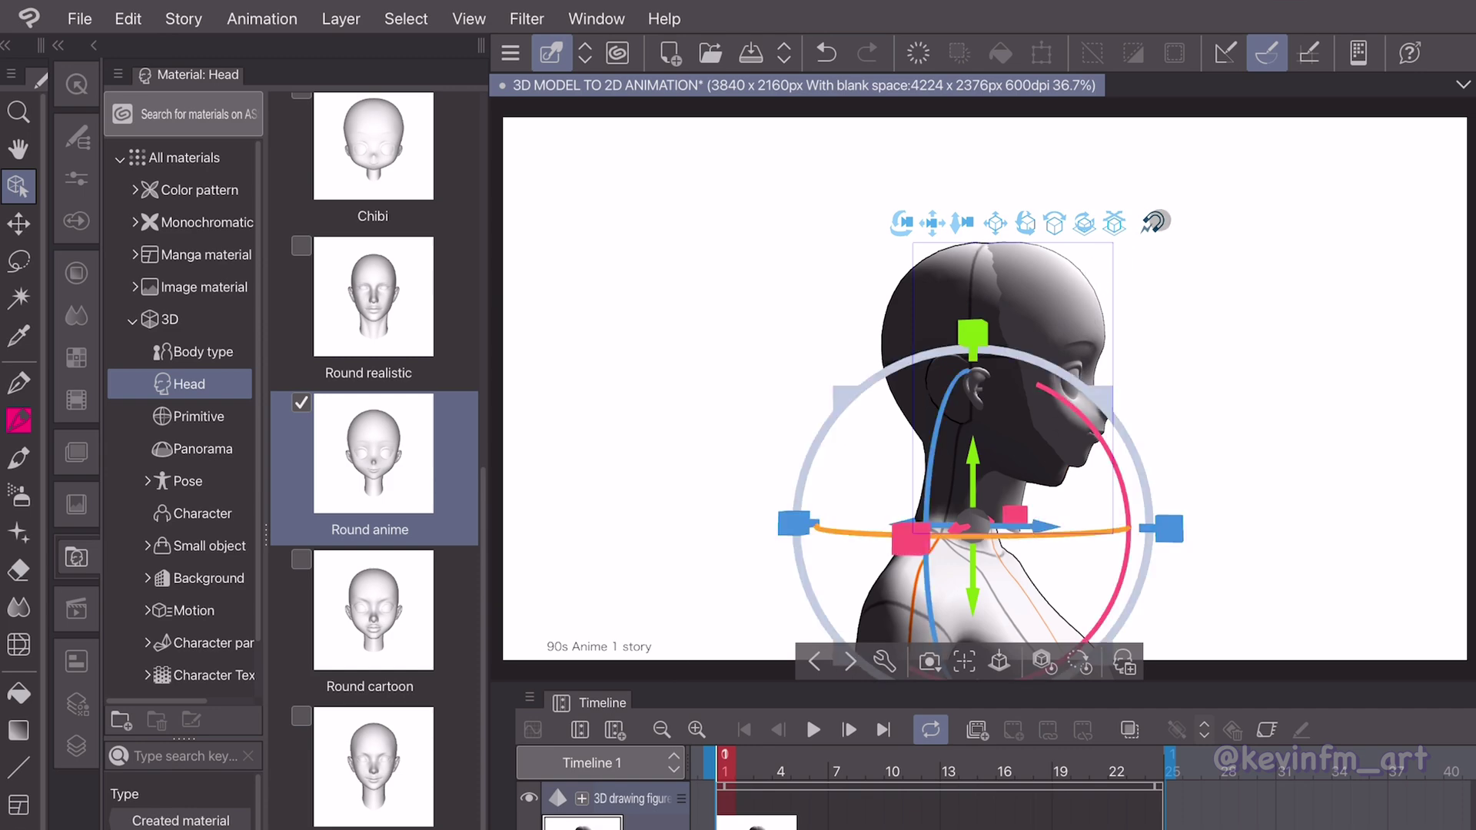
click(1157, 221)
drag(1043, 524, 1041, 525)
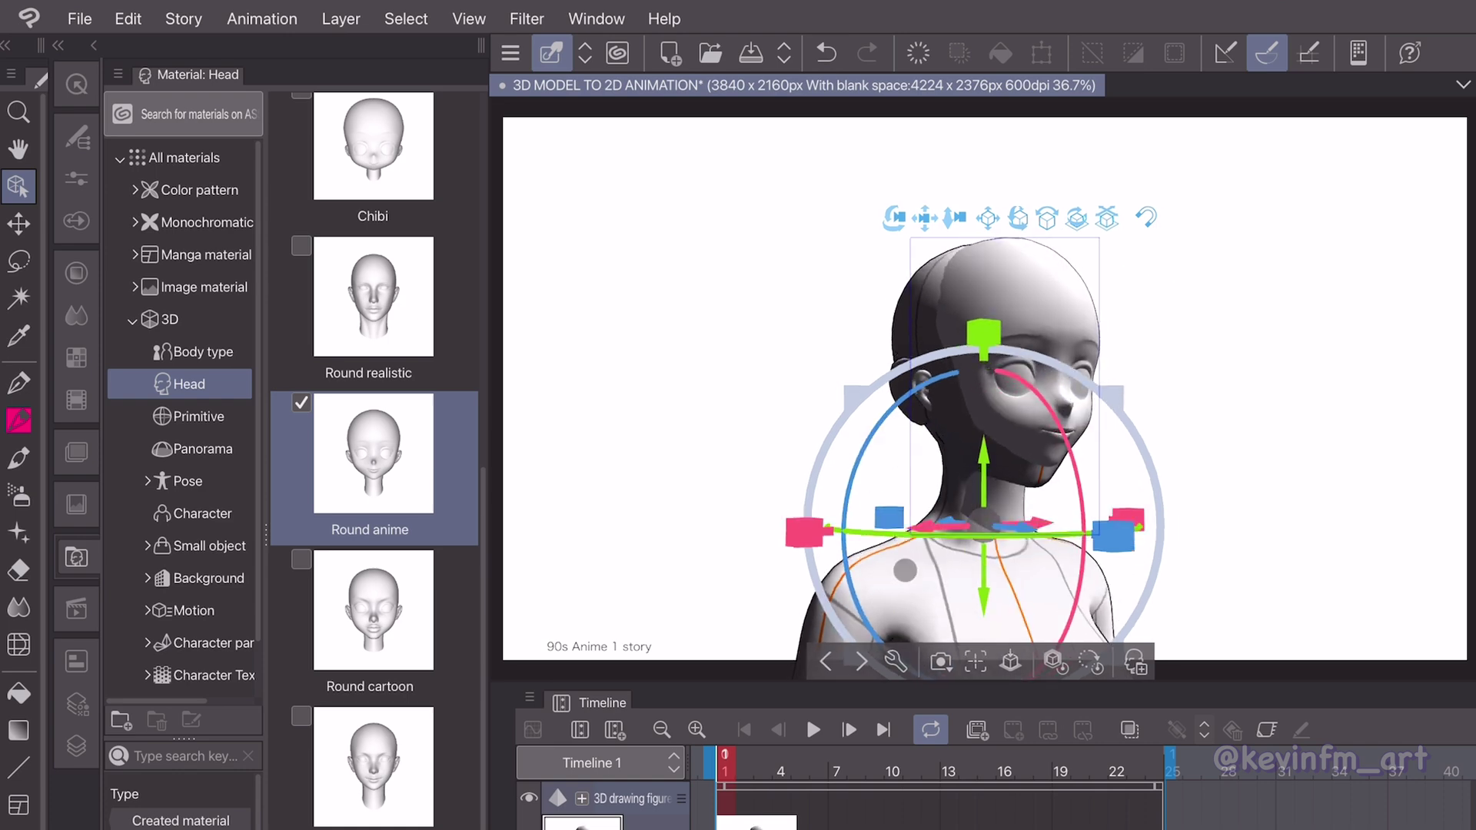
Set the anime head's object scale to 110 with the ratio fixed.
click(884, 661)
click(306, 327)
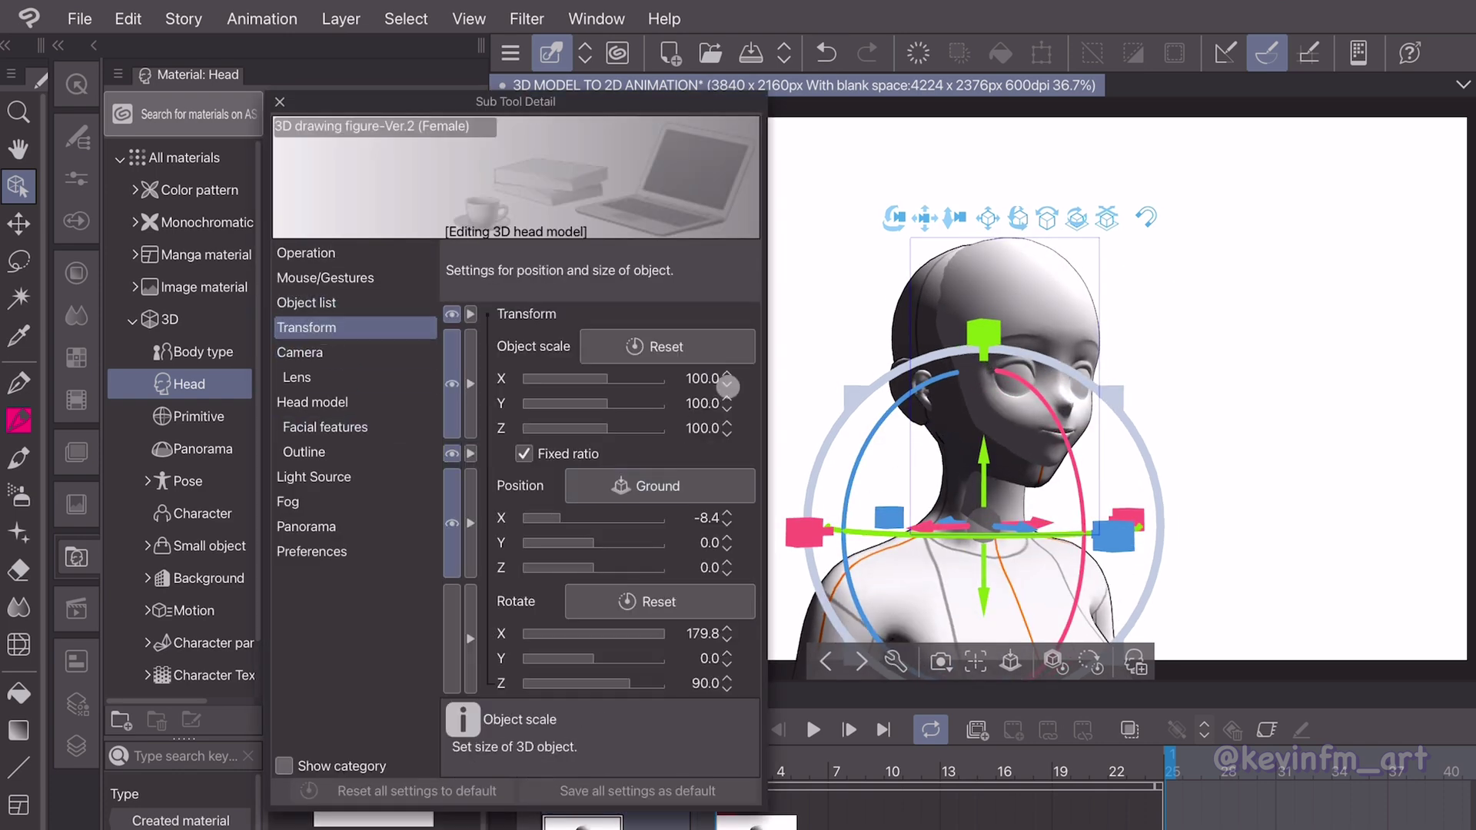
click(699, 378)
text(110)
key(Return)
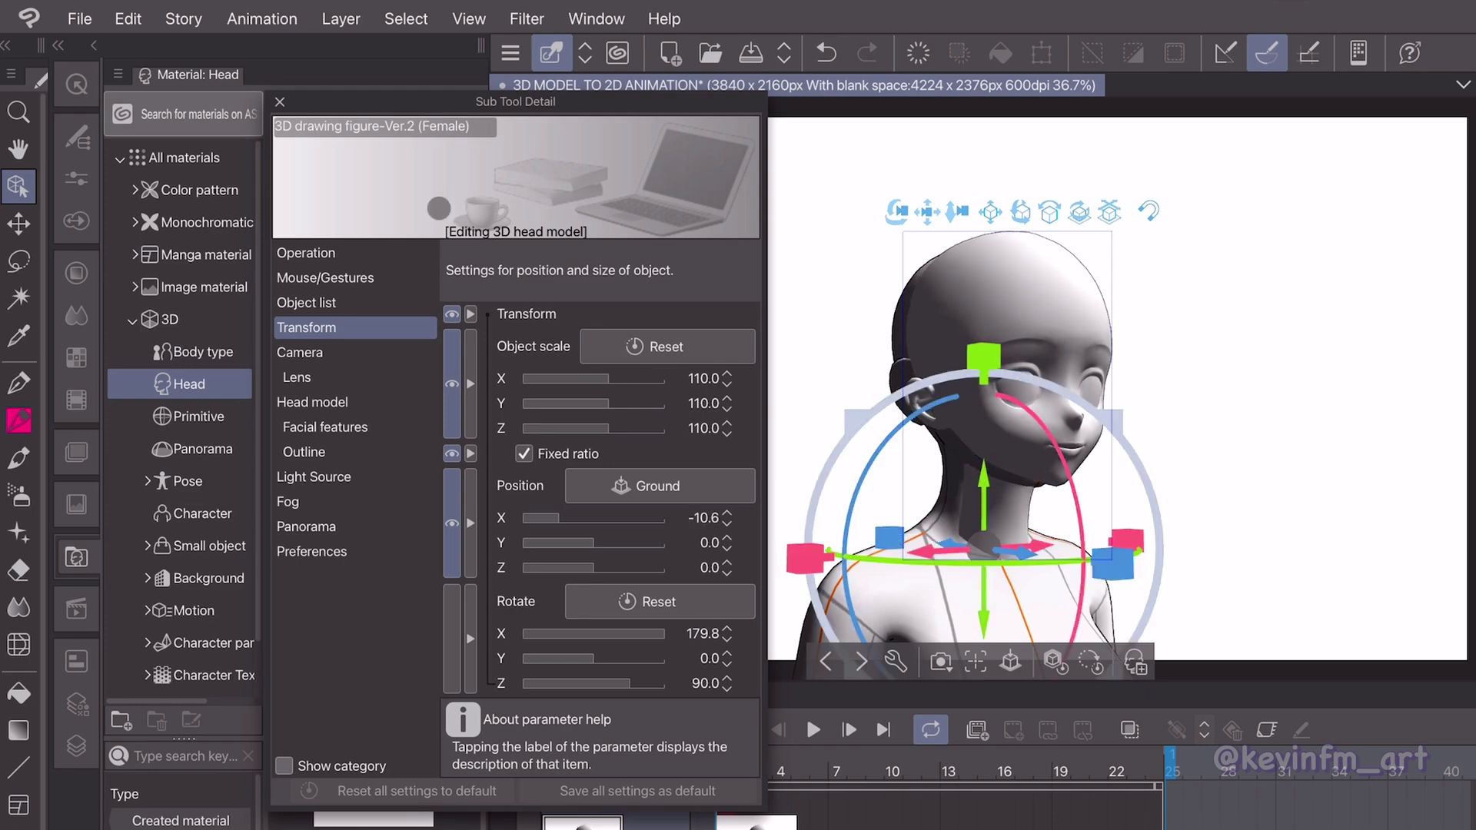
click(280, 101)
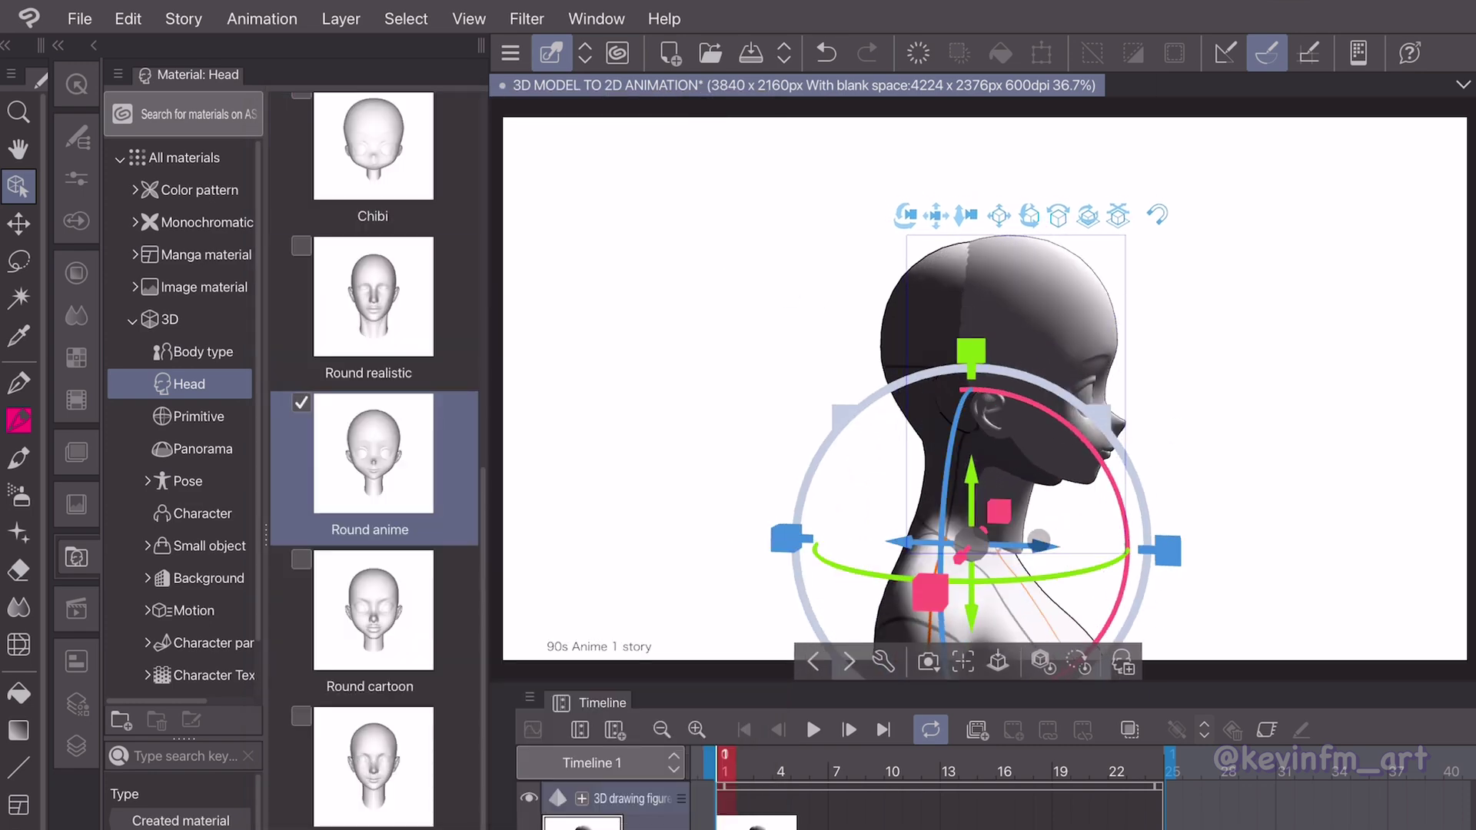
Shift the enlarged head slightly backward and upward to align with the neck, and check it from the front.
drag(1038, 541, 1024, 543)
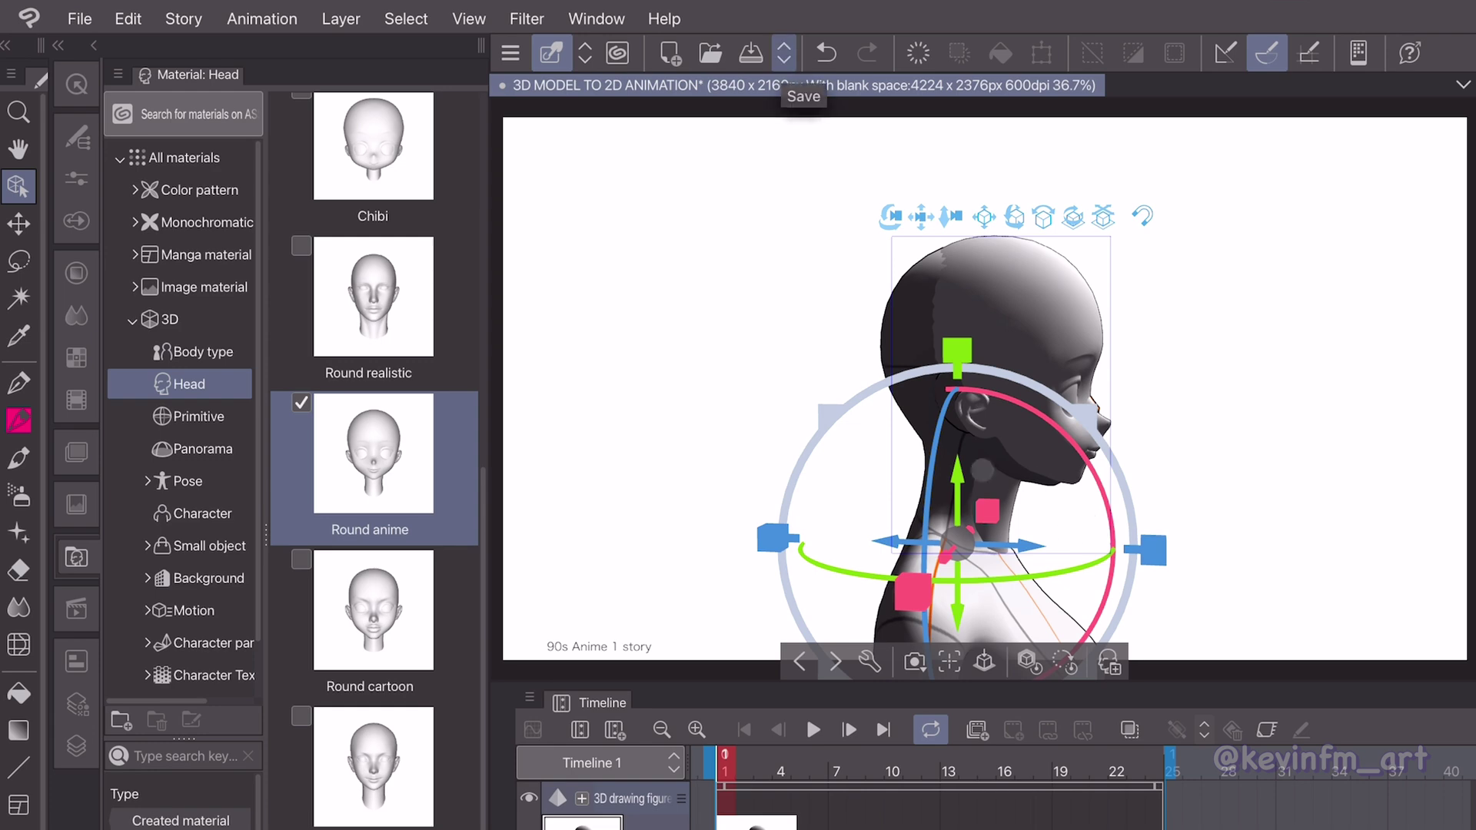
drag(959, 470, 960, 459)
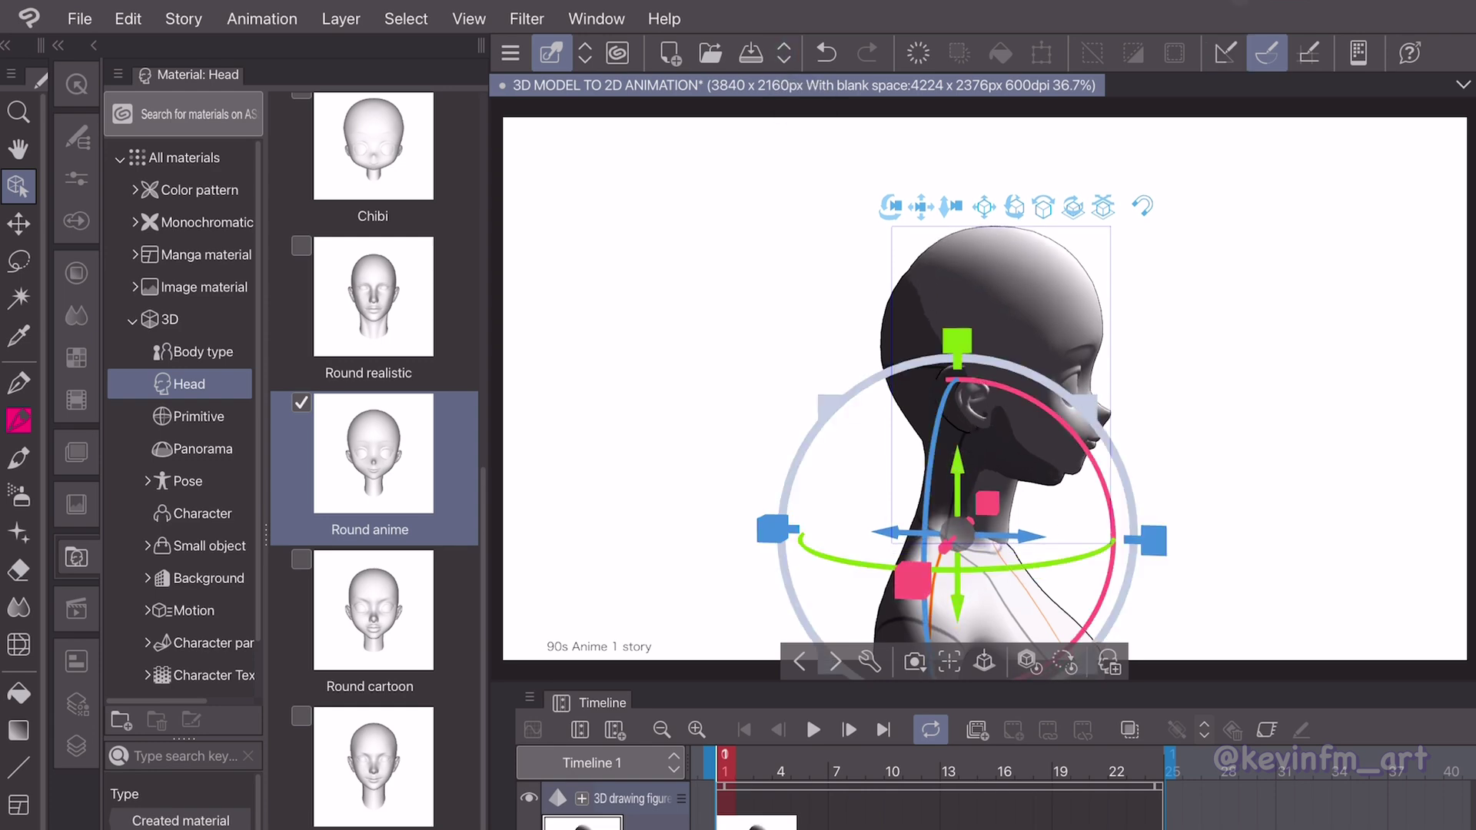
drag(1257, 369, 800, 335)
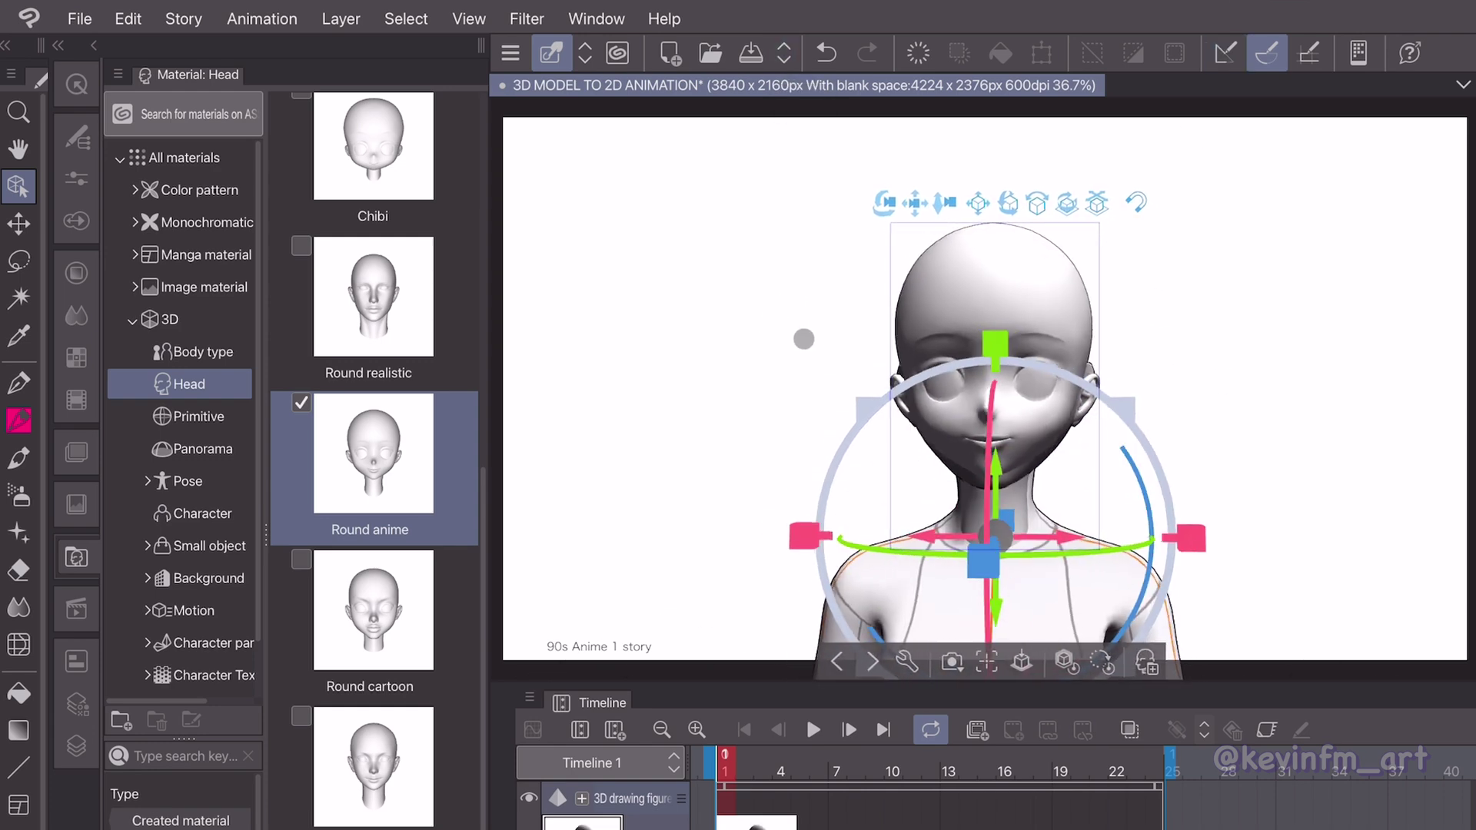
click(1242, 323)
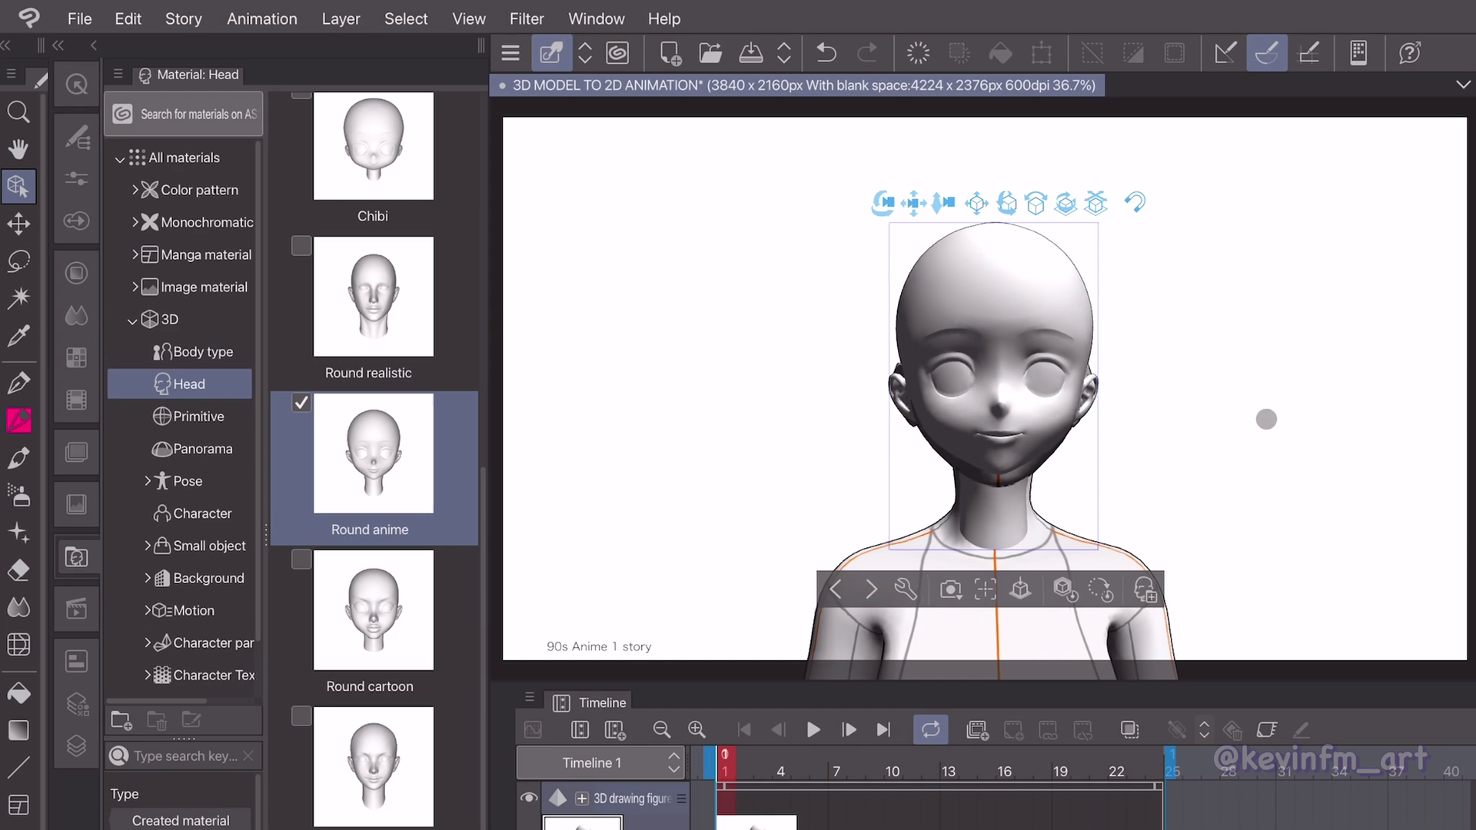
In the anime head's facial features, set the eyes' width to 16 and height to 8.
click(999, 307)
click(908, 662)
click(339, 427)
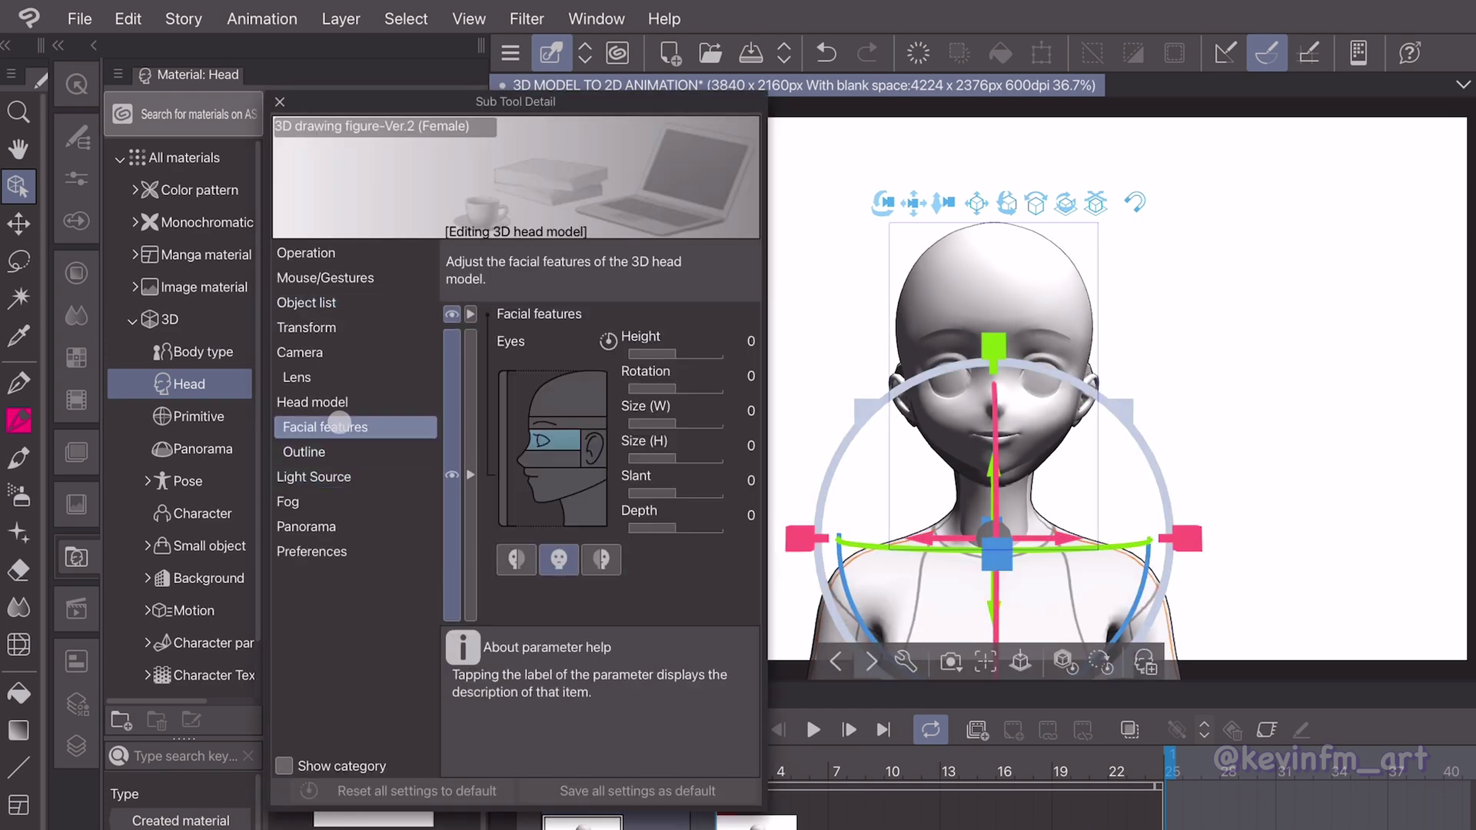
click(361, 401)
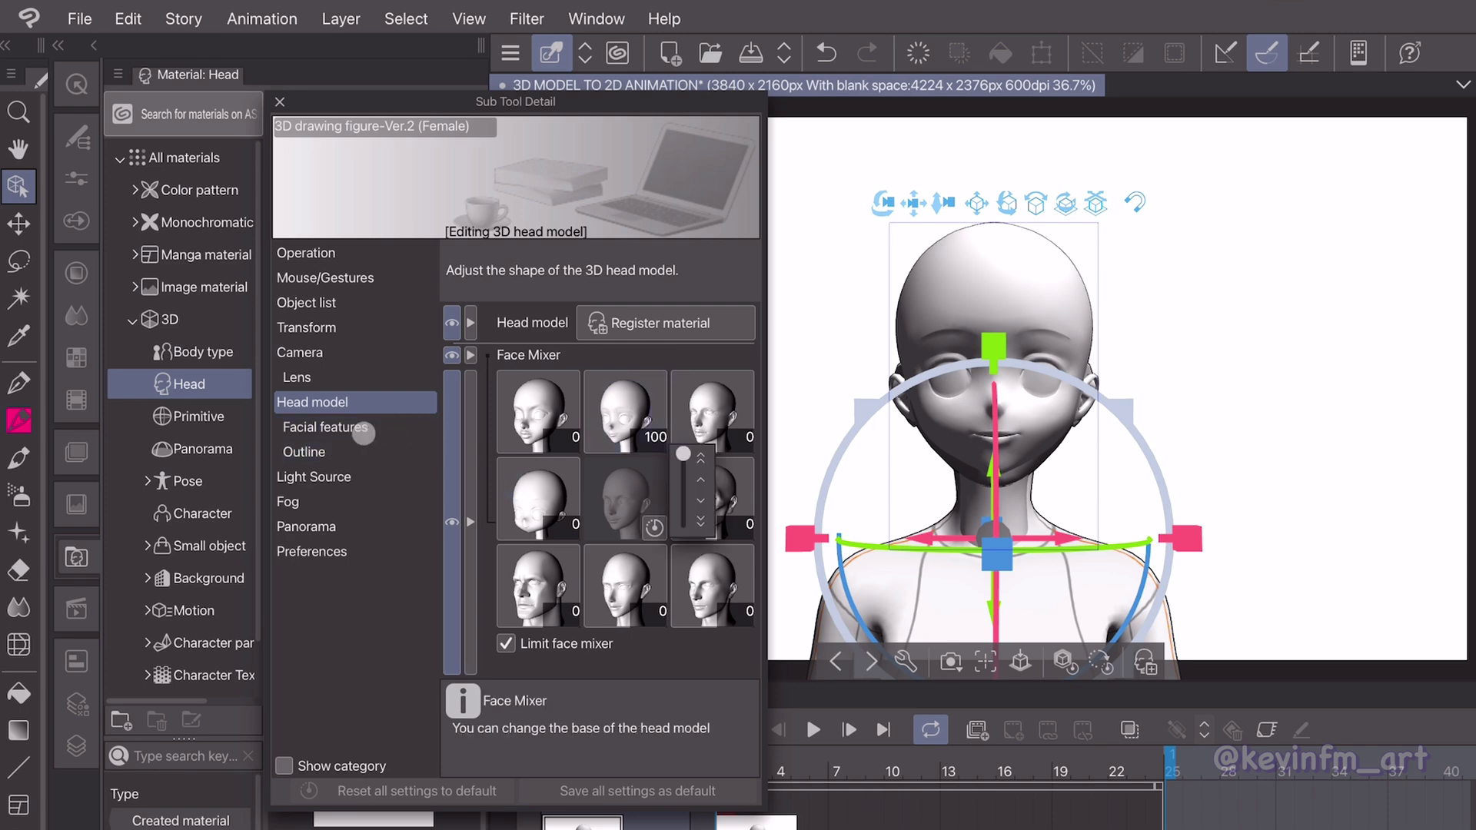
click(362, 428)
drag(675, 423, 680, 423)
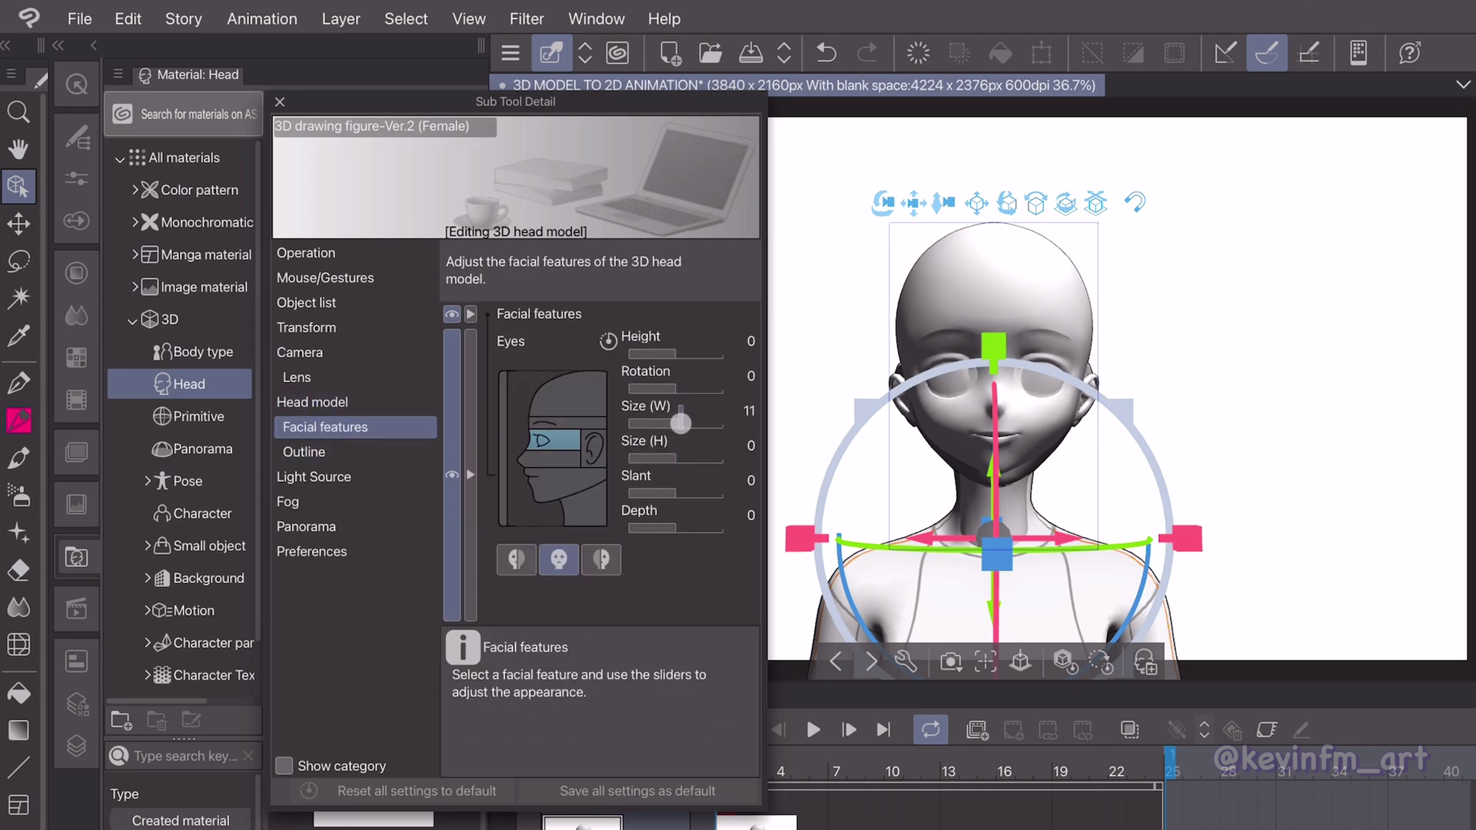
click(679, 458)
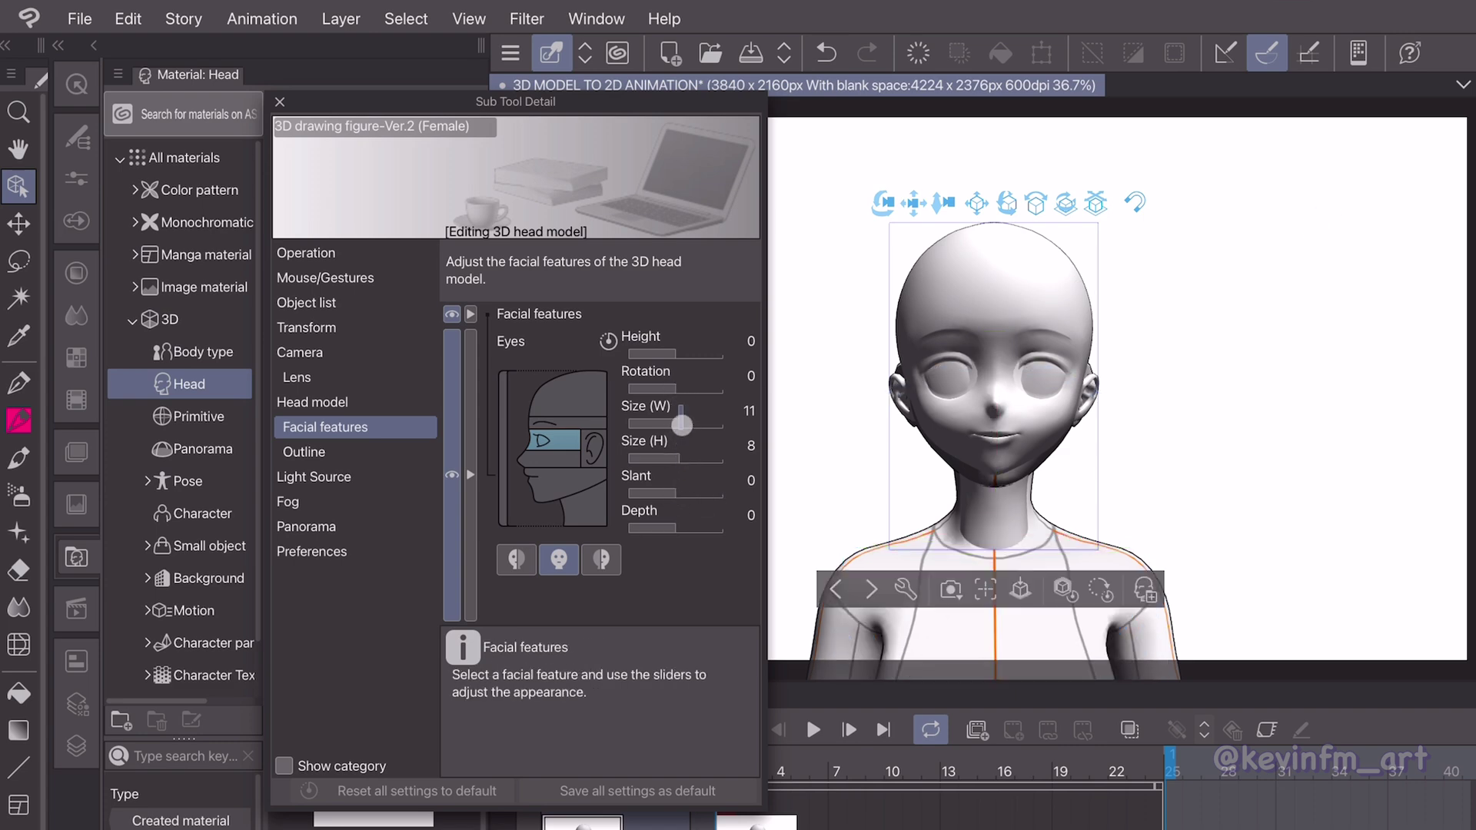
drag(681, 424, 684, 425)
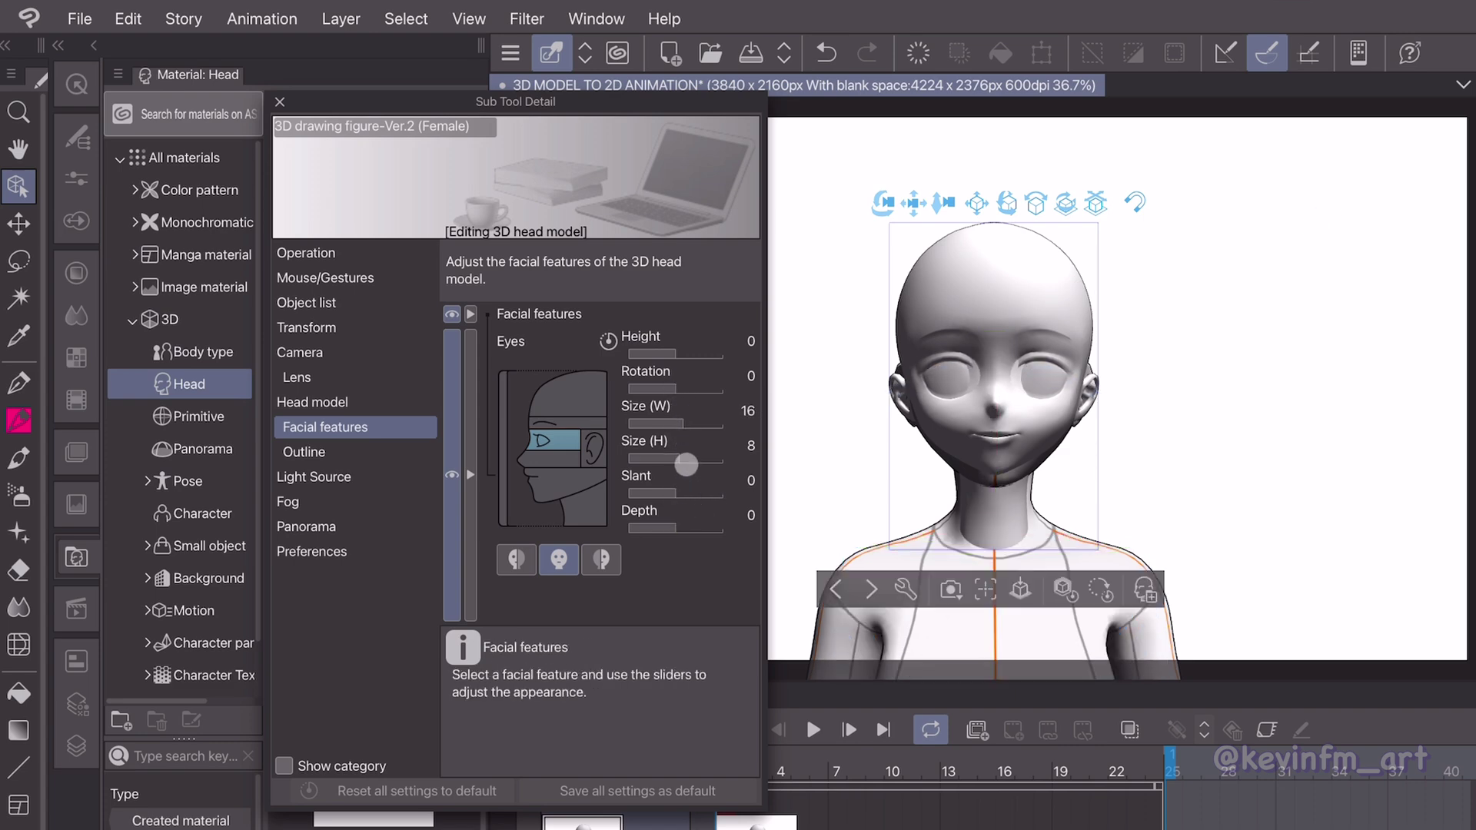
click(280, 101)
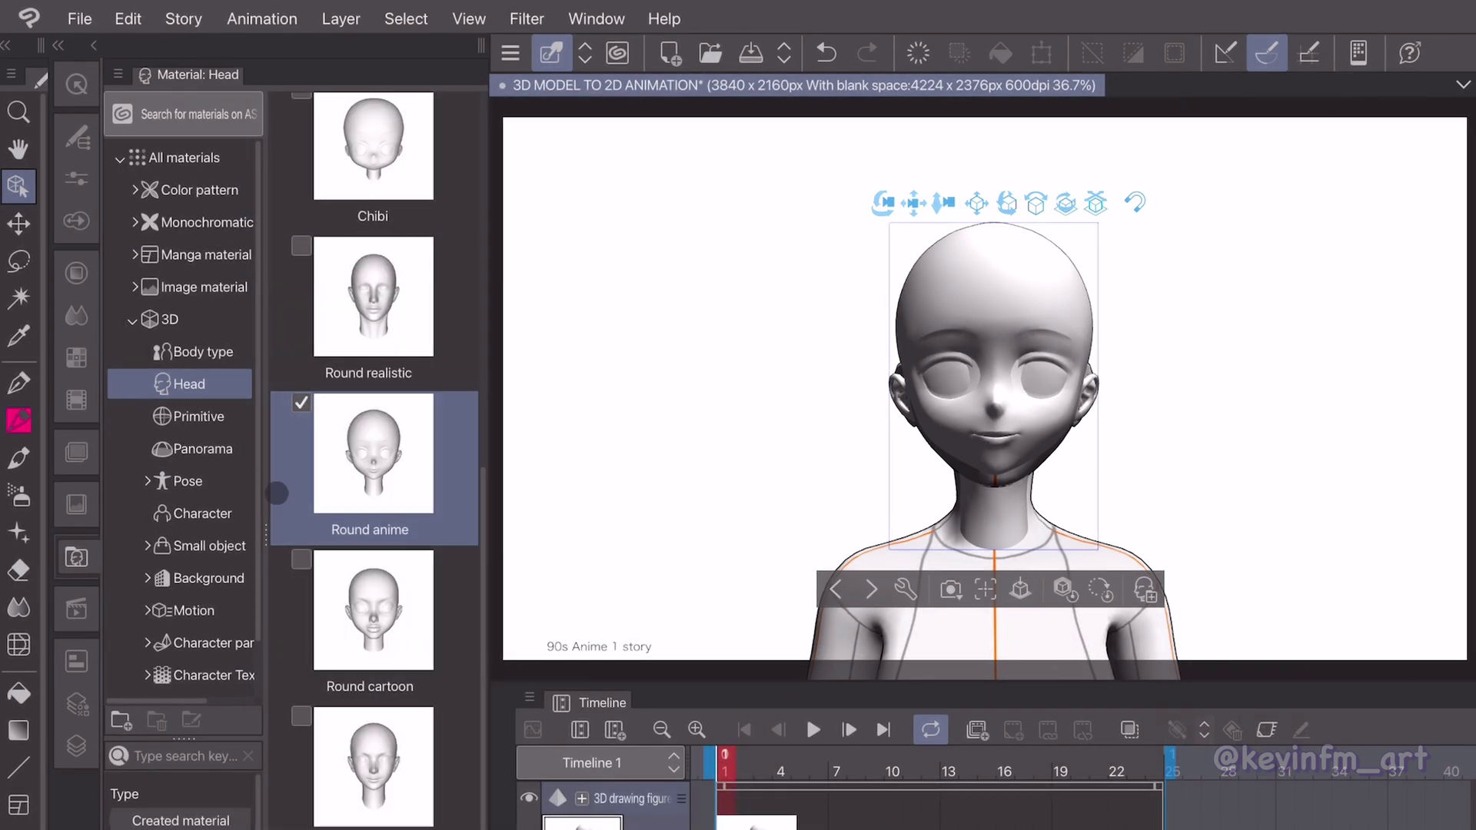
Apply the favorite material "Frisky pose" to the drawing figure and adjust the camera to frame the upper body.
click(169, 319)
click(171, 384)
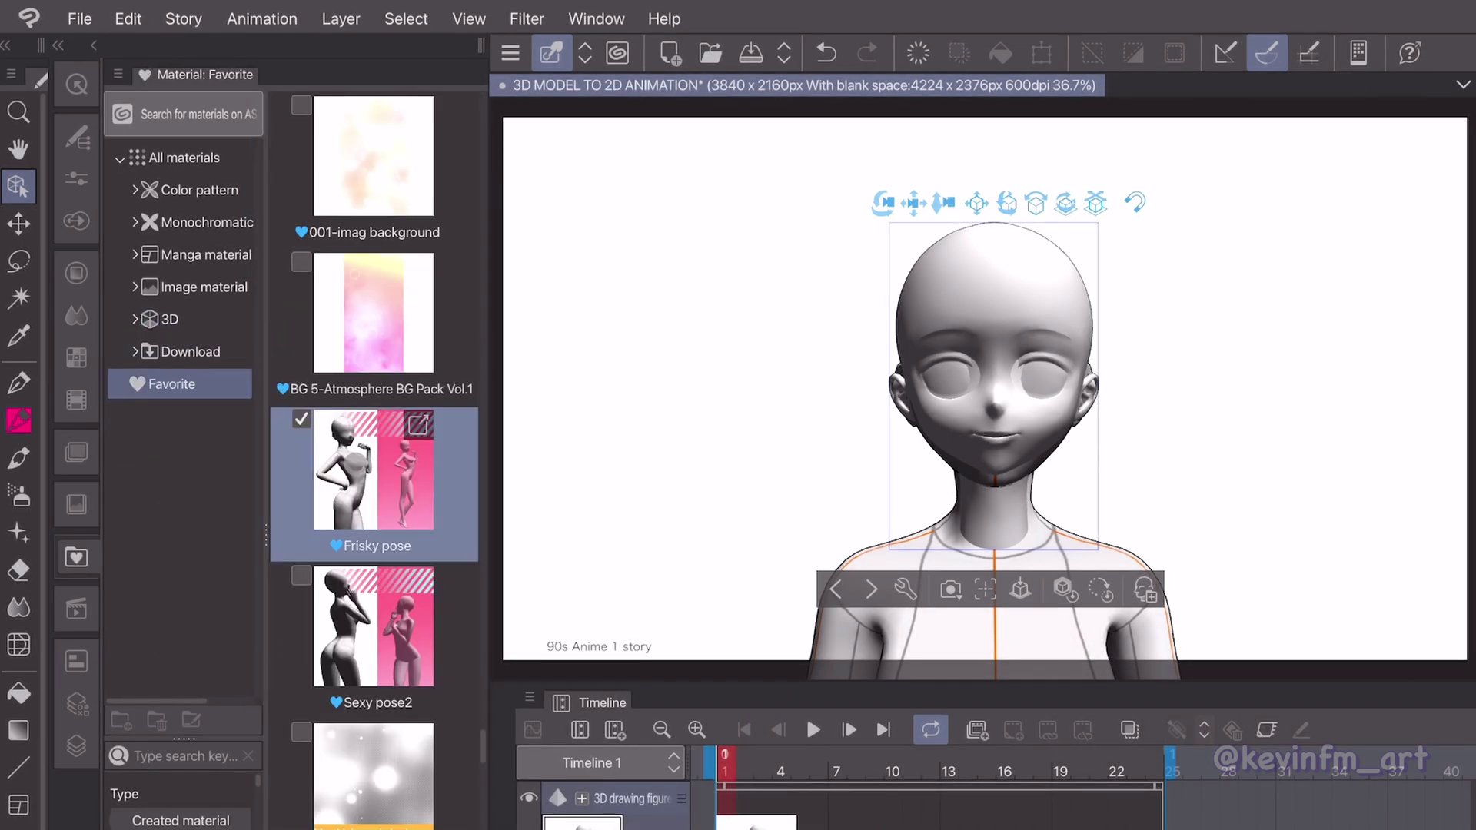
drag(355, 463, 932, 552)
drag(866, 234, 839, 139)
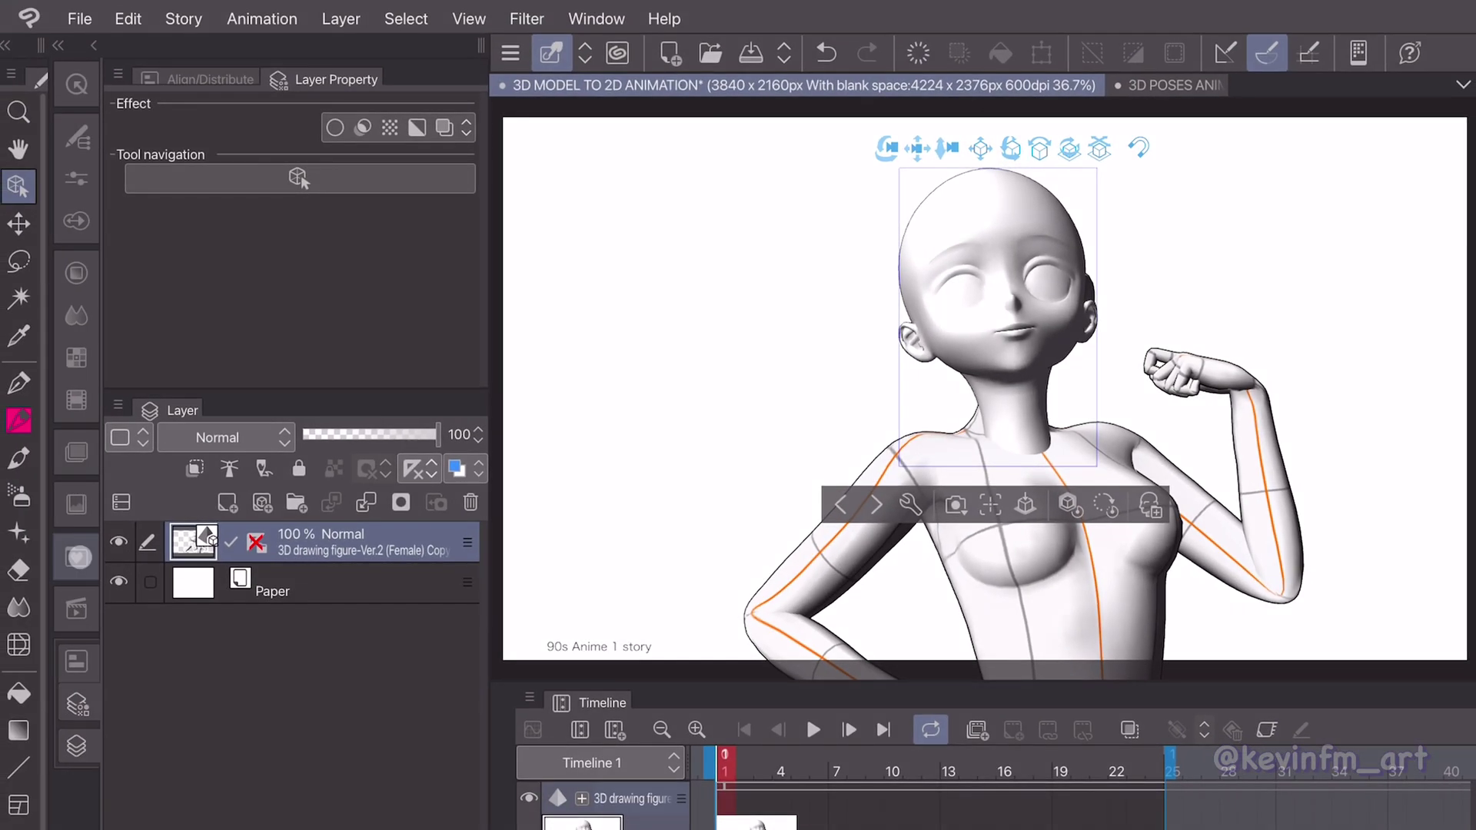
Add the favorite 3D glasses material (めがね) to the scene beside the figure's face.
click(79, 557)
scroll(433, 508, up, 5)
scroll(433, 507, up, 15)
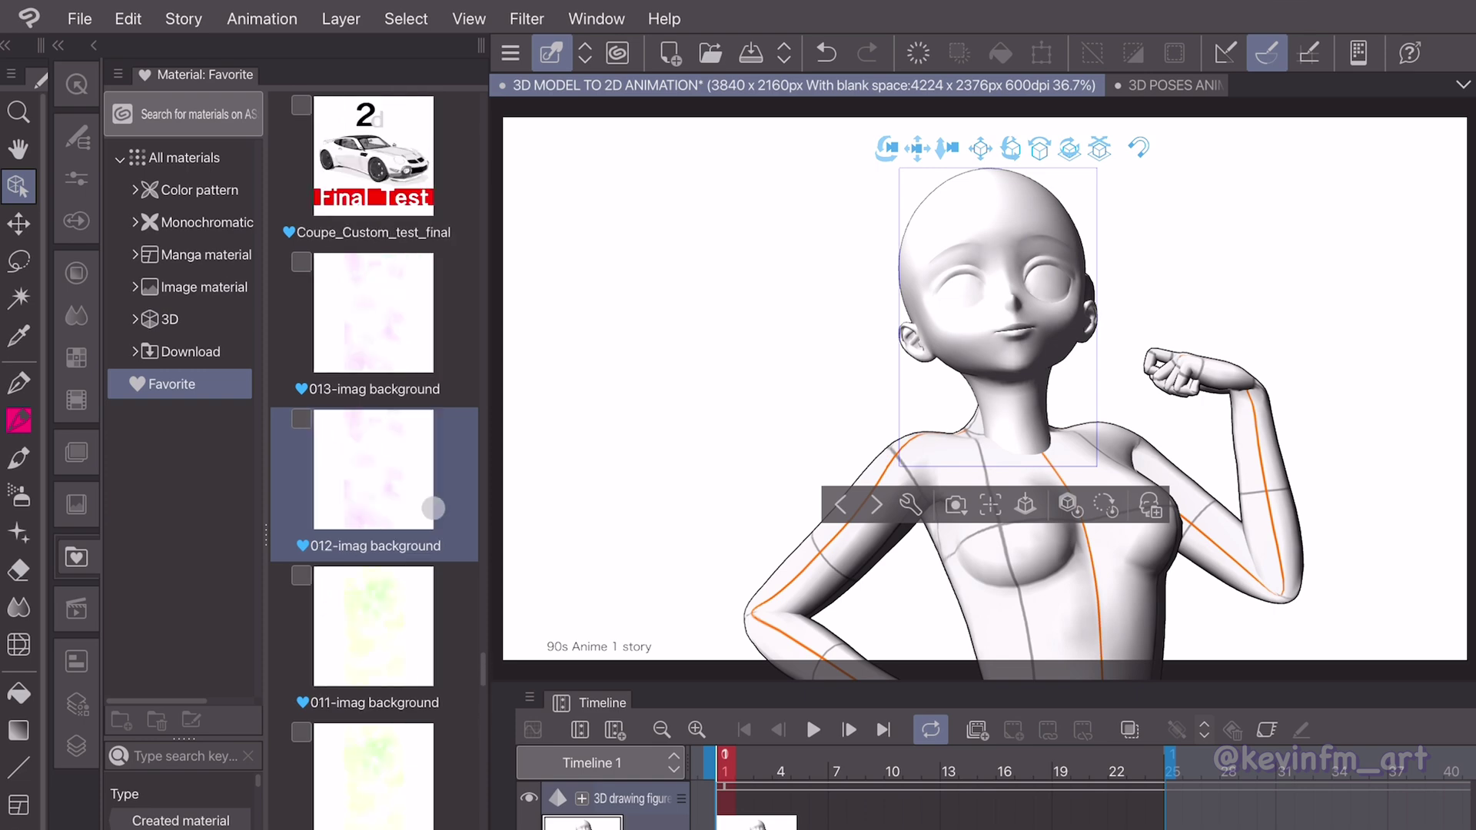
scroll(438, 507, up, 5)
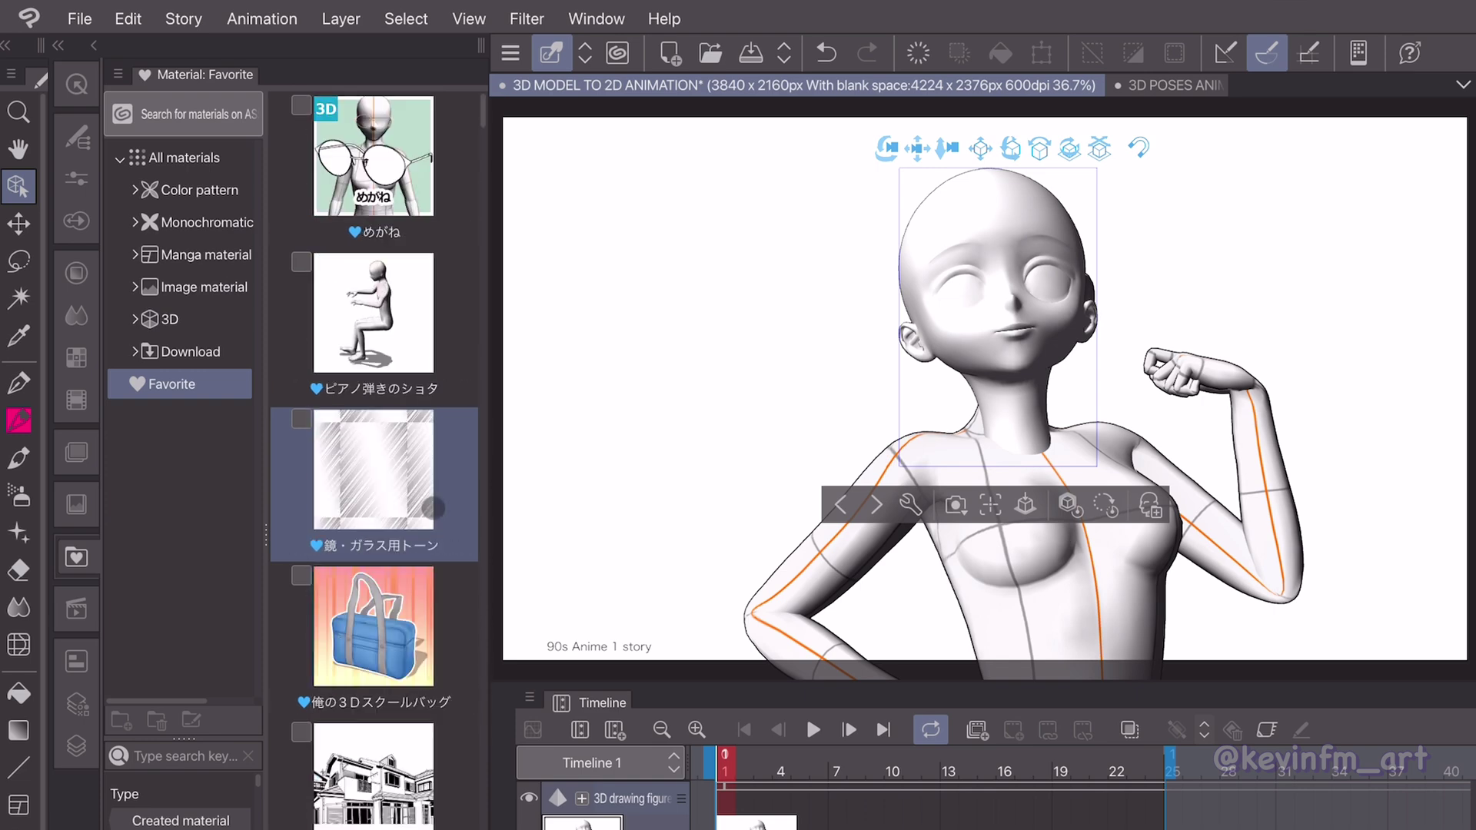
drag(377, 190, 1152, 319)
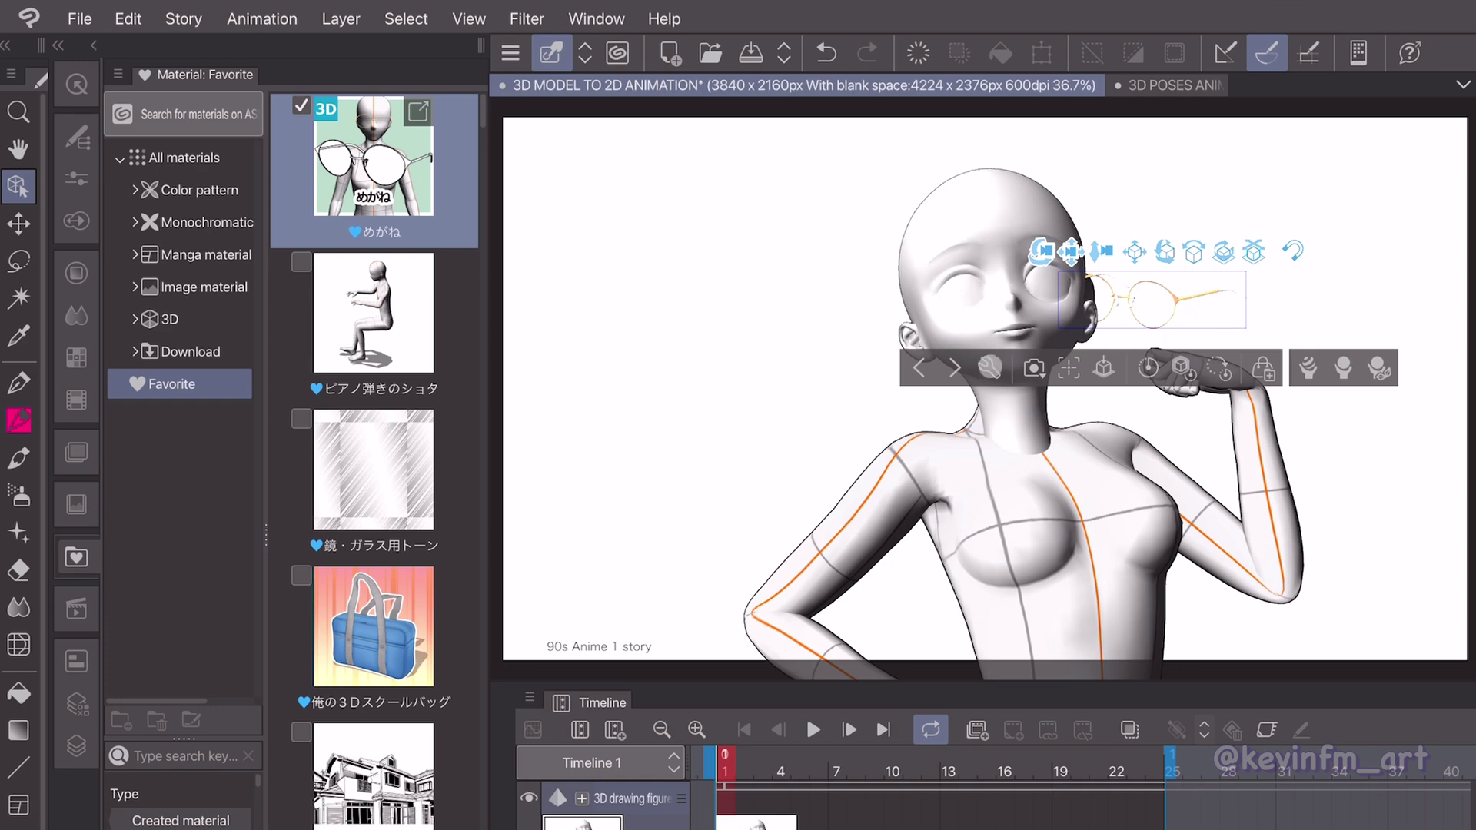
Nest the glasses under the drawing figure in the object list and set their attachment point to Left hand.
drag(567, 484, 555, 435)
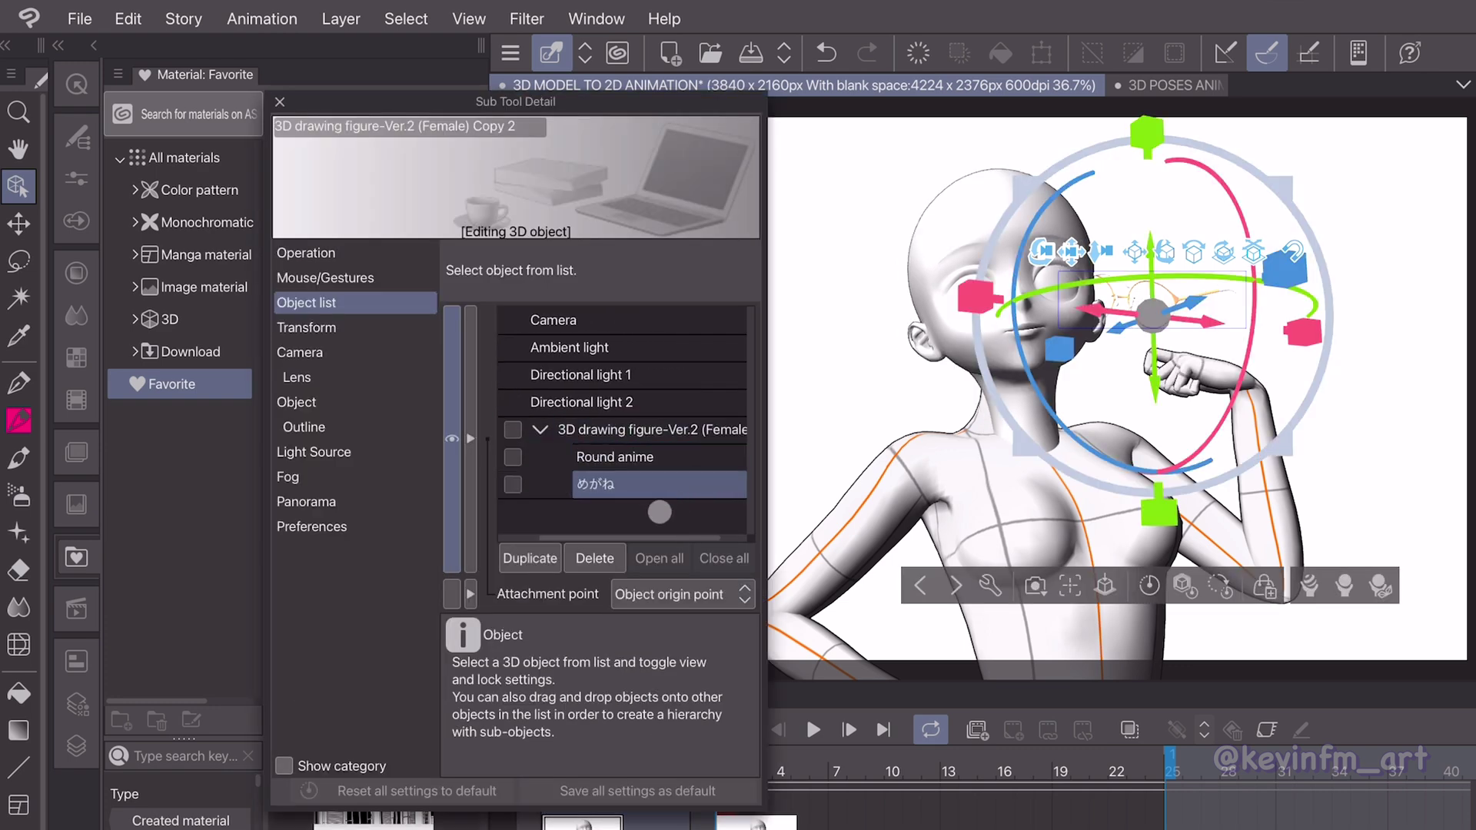
drag(630, 534, 589, 532)
click(676, 596)
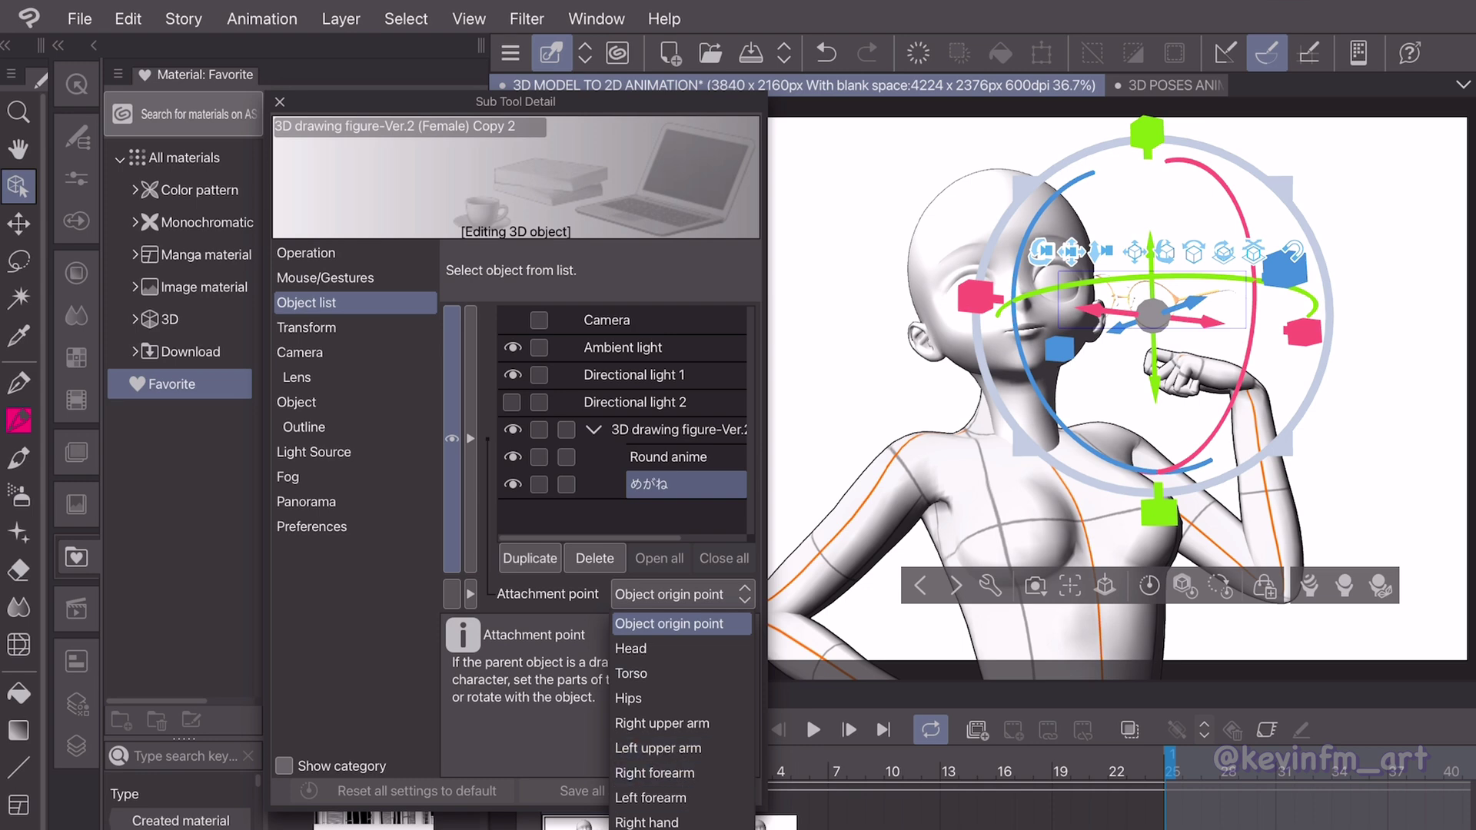
click(647, 829)
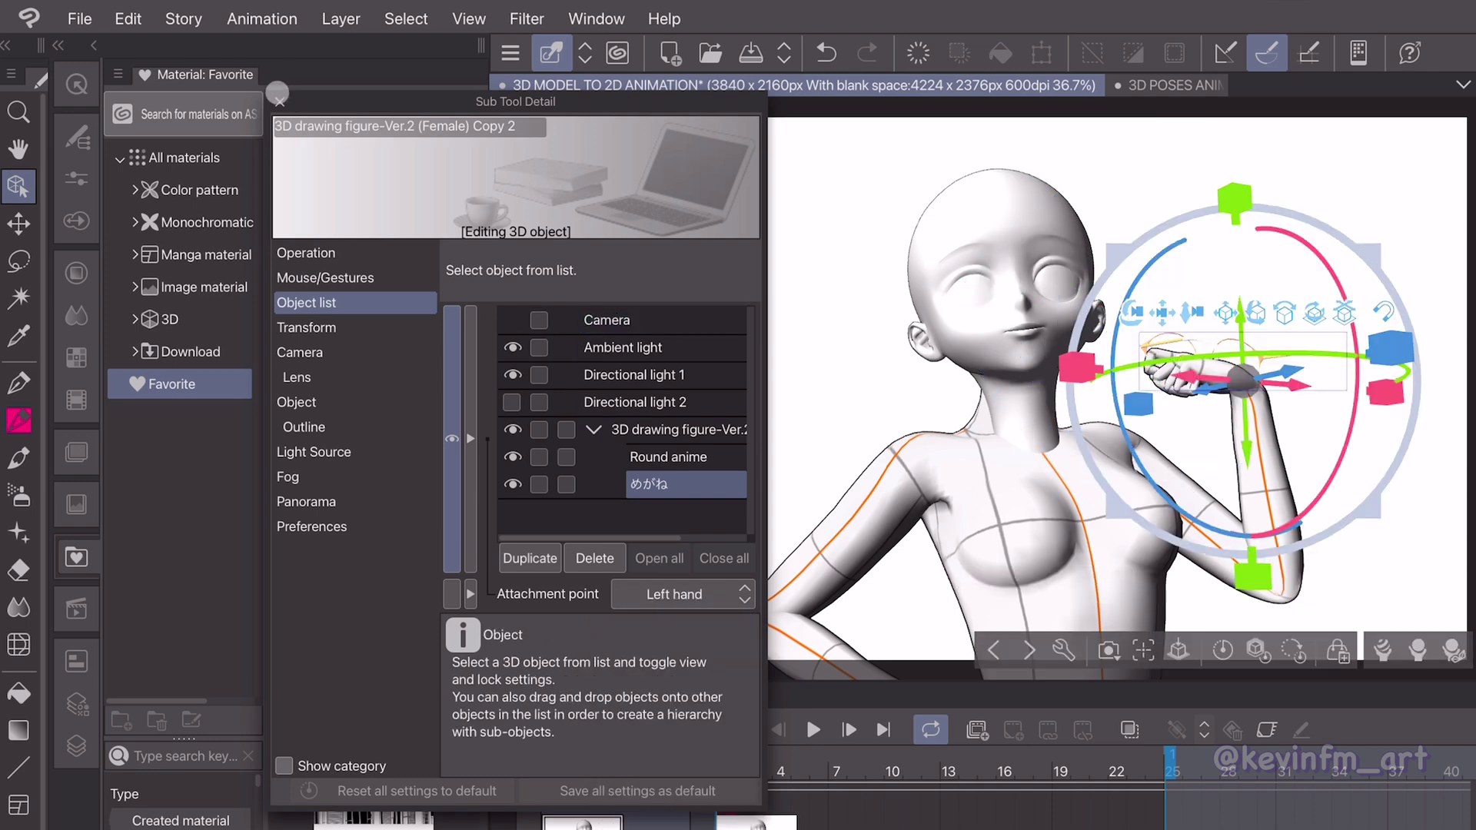
click(279, 101)
Move and rotate the glasses so the figure's raised left hand holds them beside the face.
drag(1328, 352, 1320, 370)
drag(1246, 447, 1245, 420)
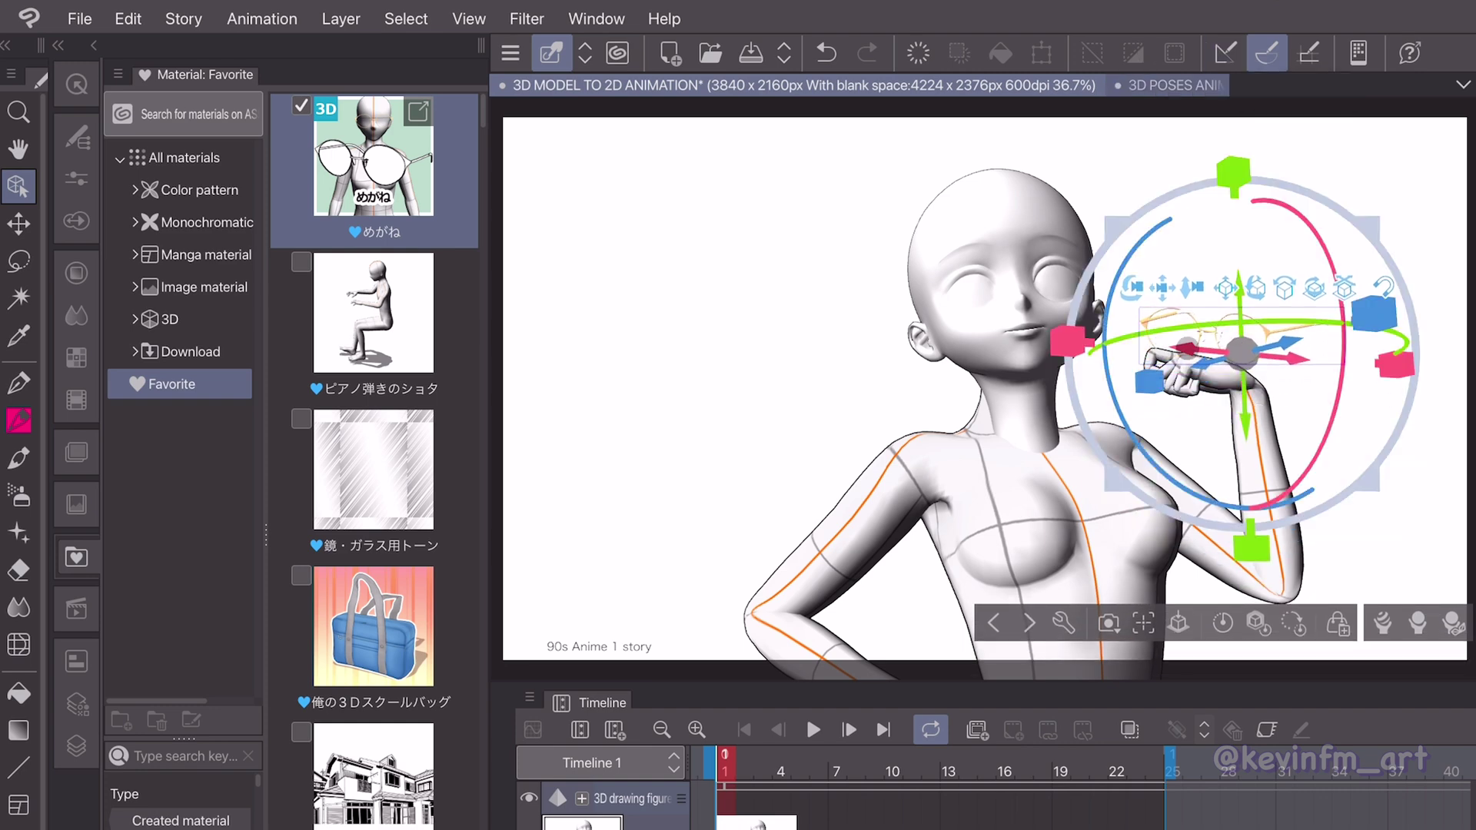
drag(1187, 348, 1152, 346)
drag(1152, 346, 1149, 346)
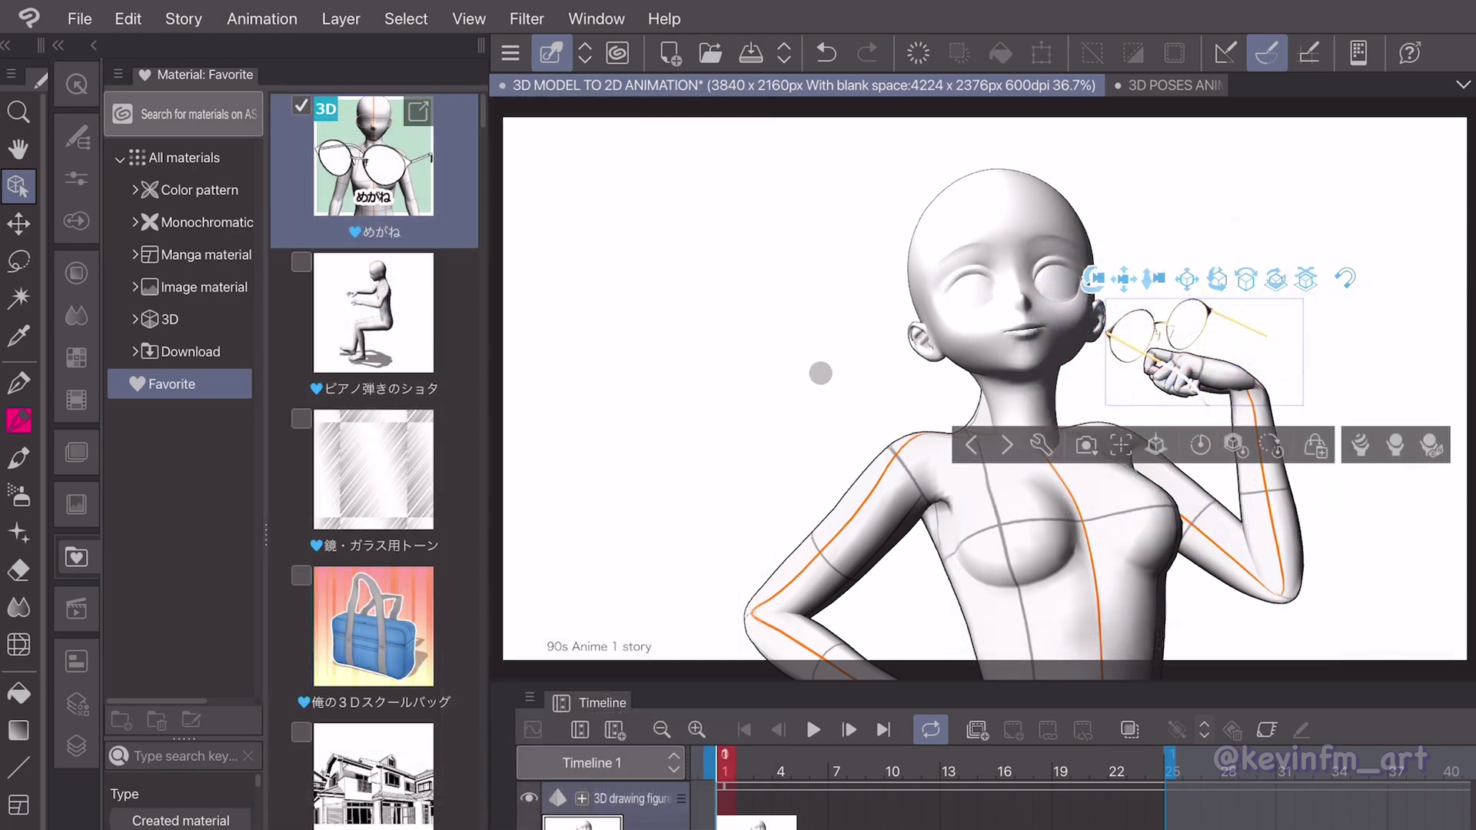
key(space)
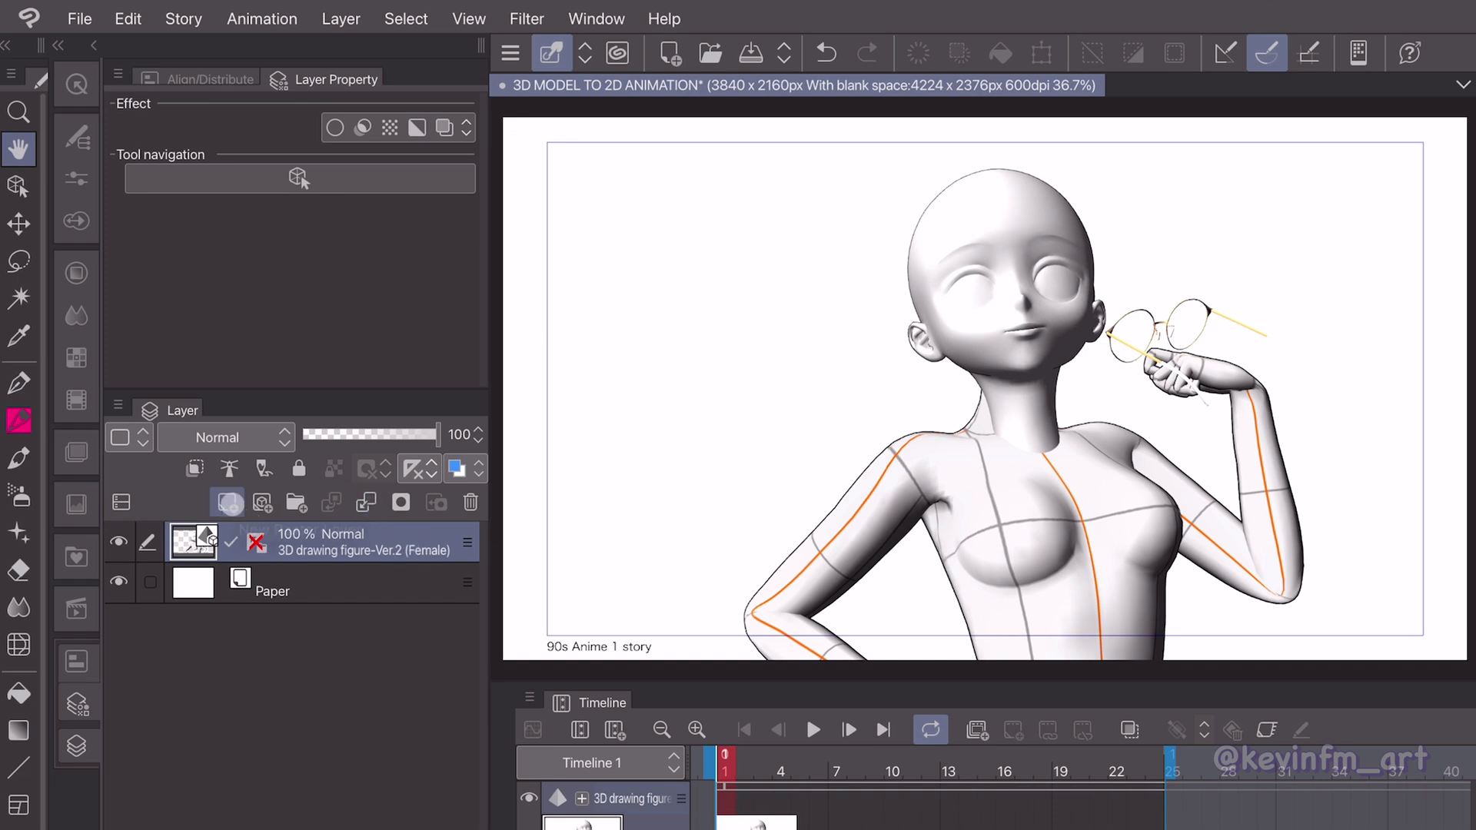
Create a new raster layer above the 3D figure and name it SKETCH.
click(227, 502)
double_click(319, 548)
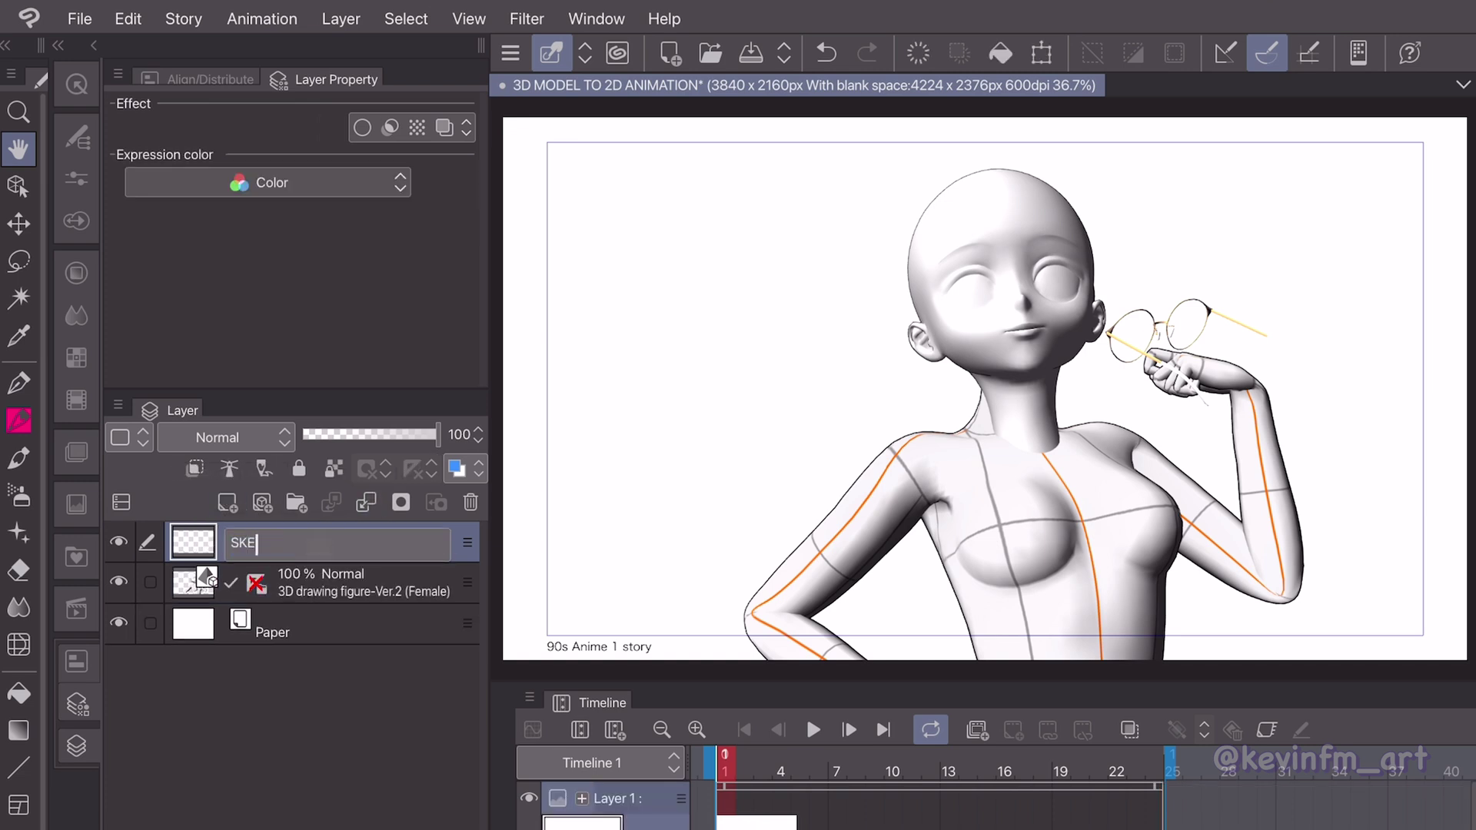
text(SKETCH)
key(Return)
Lower the 3D drawing figure layer's opacity to 25 and make the SKETCH layer active for drawing.
click(397, 577)
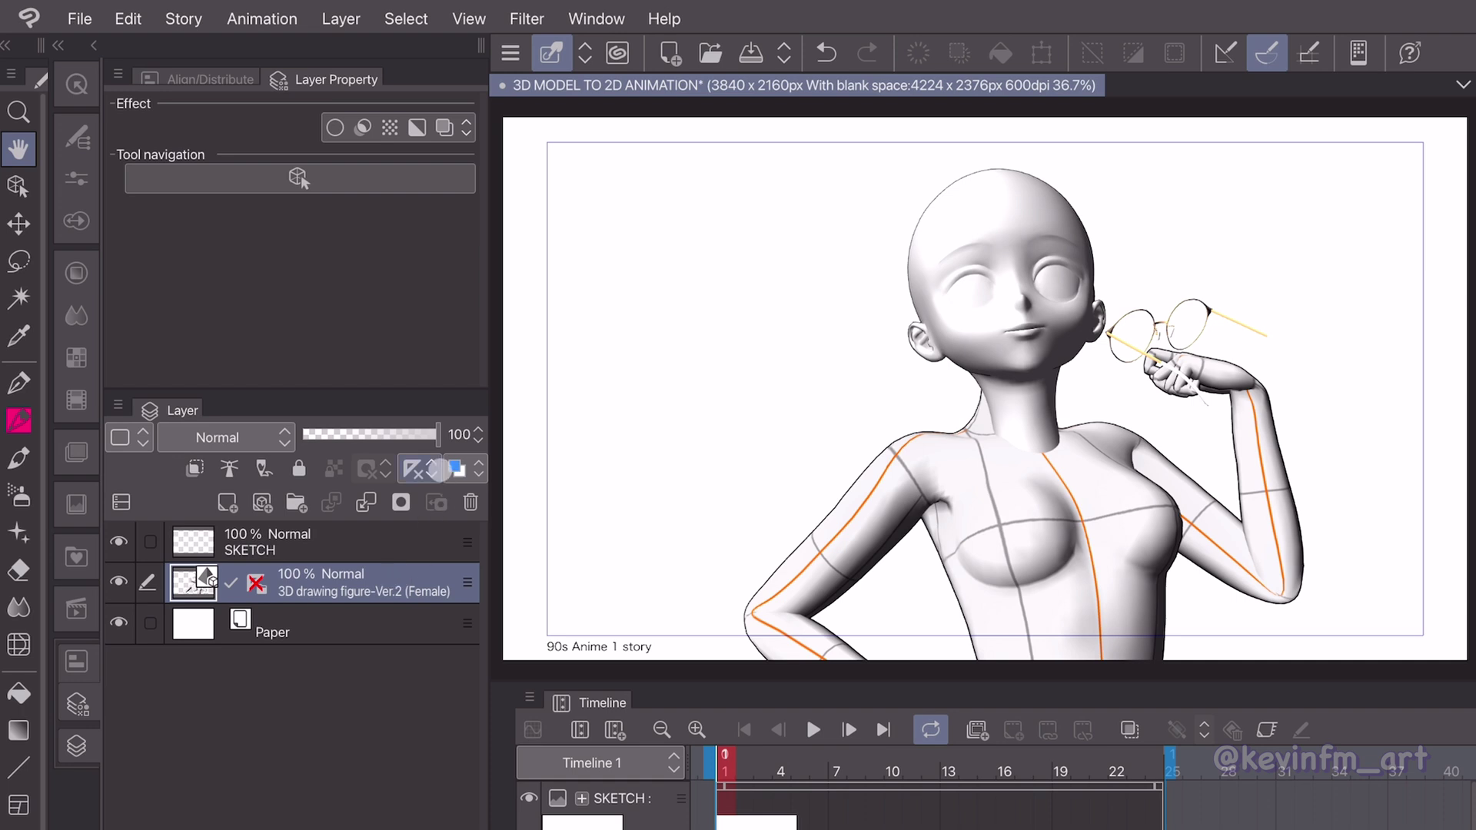
drag(435, 436, 347, 449)
click(459, 434)
text(25)
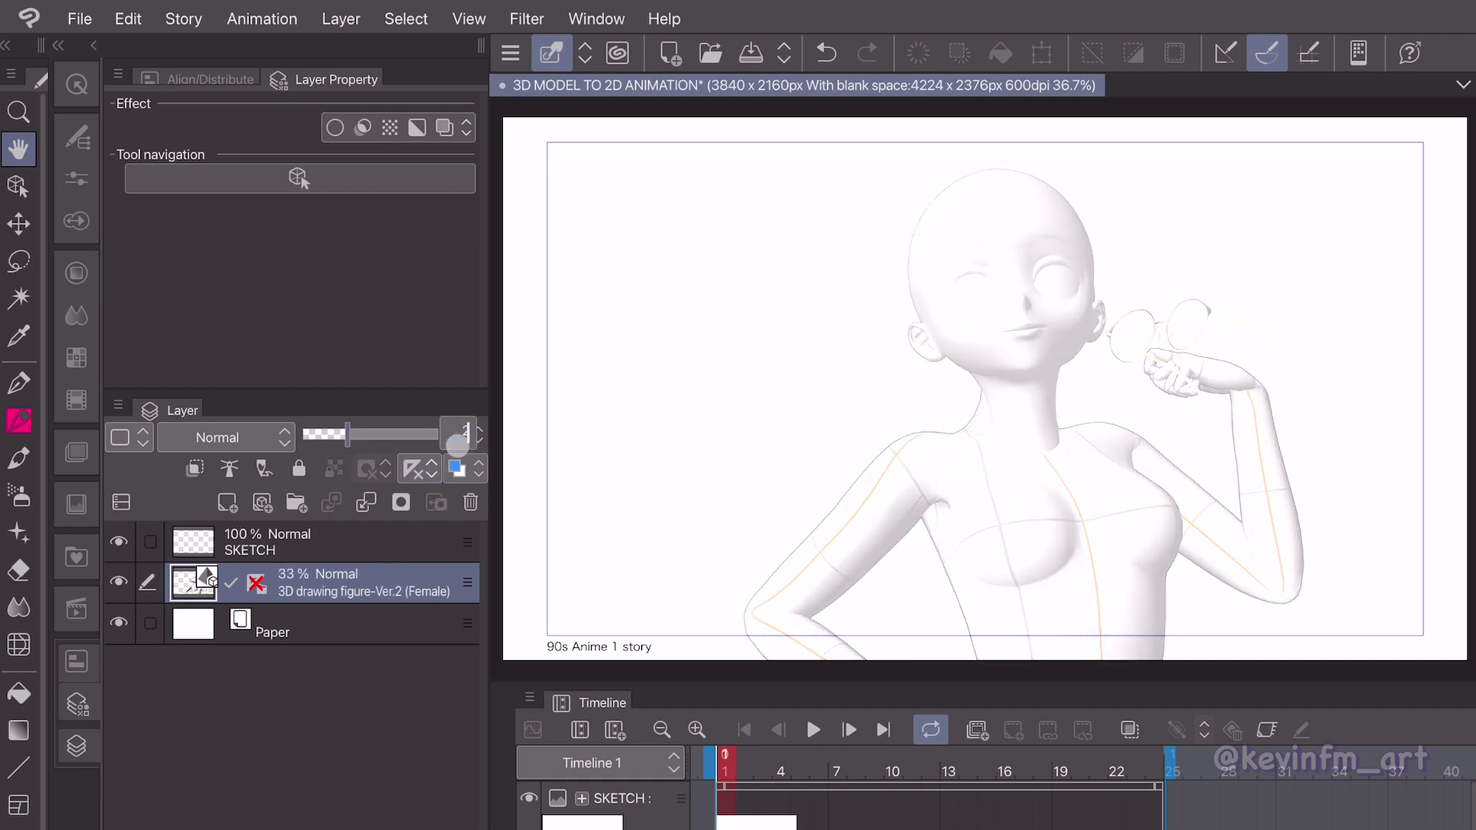
key(Return)
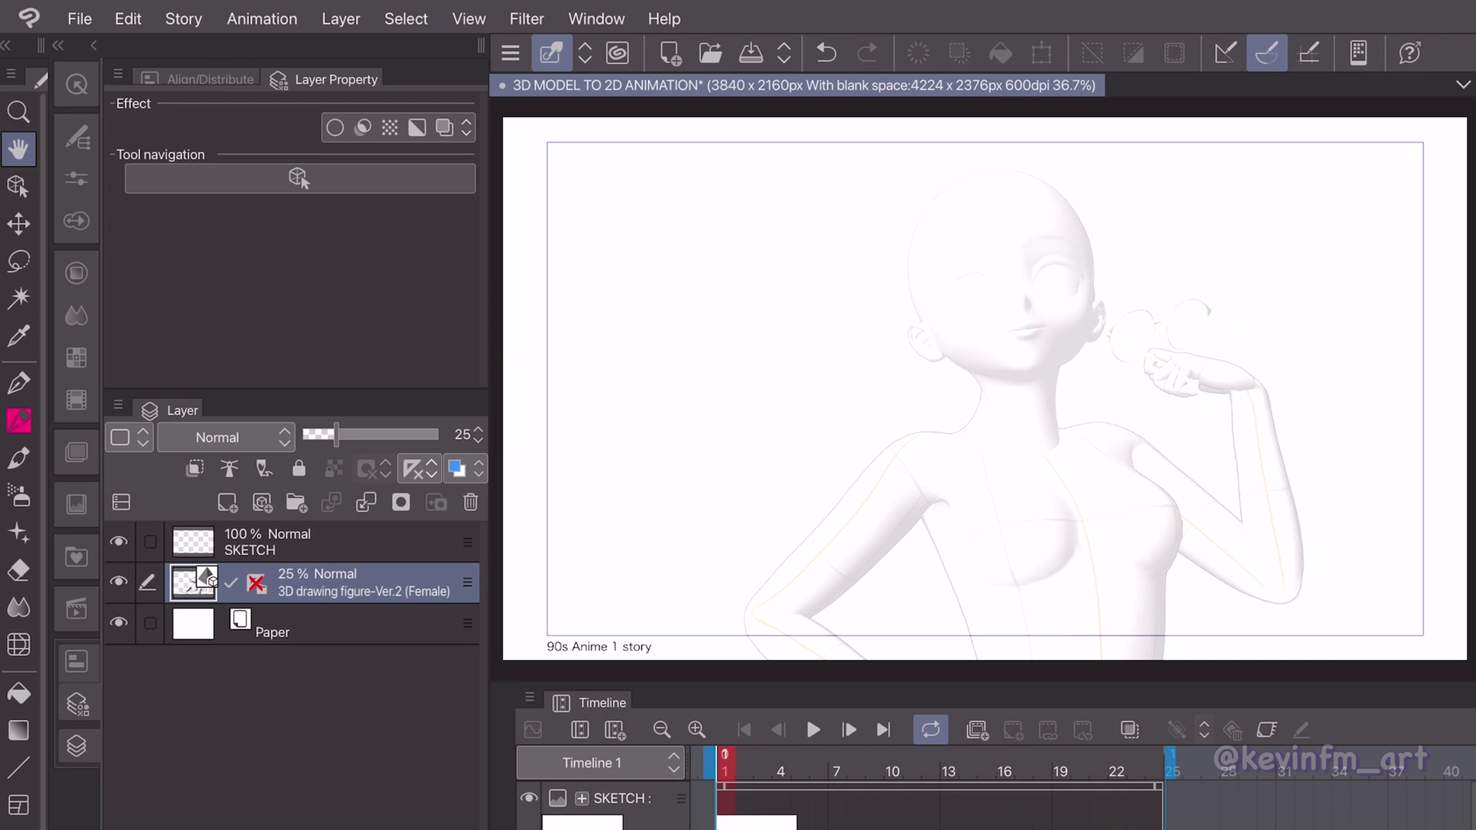
click(359, 541)
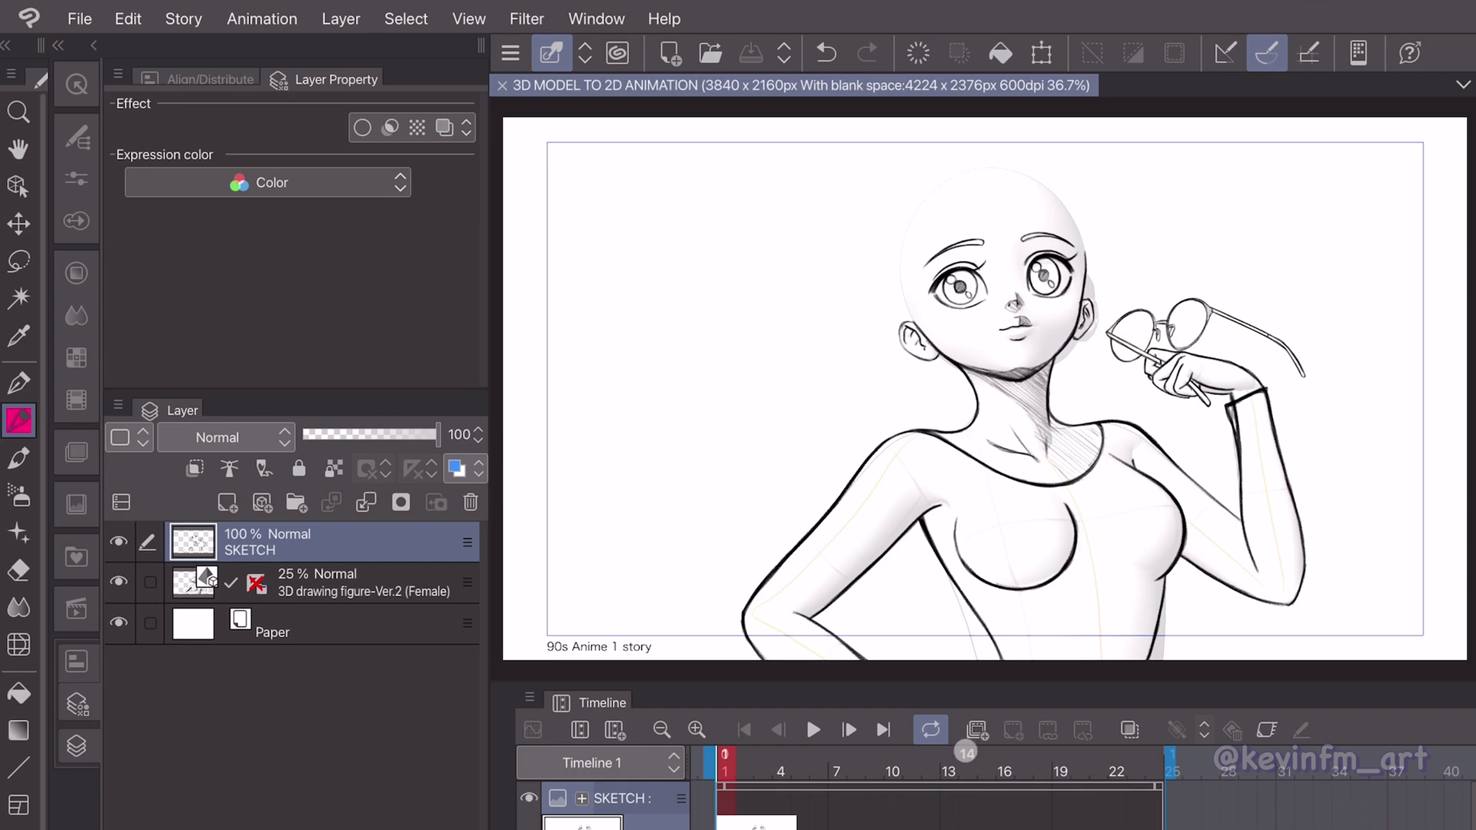
Create a new animation folder above the SKETCH layer and name it HAIR ANIMATION.
click(976, 729)
double_click(277, 544)
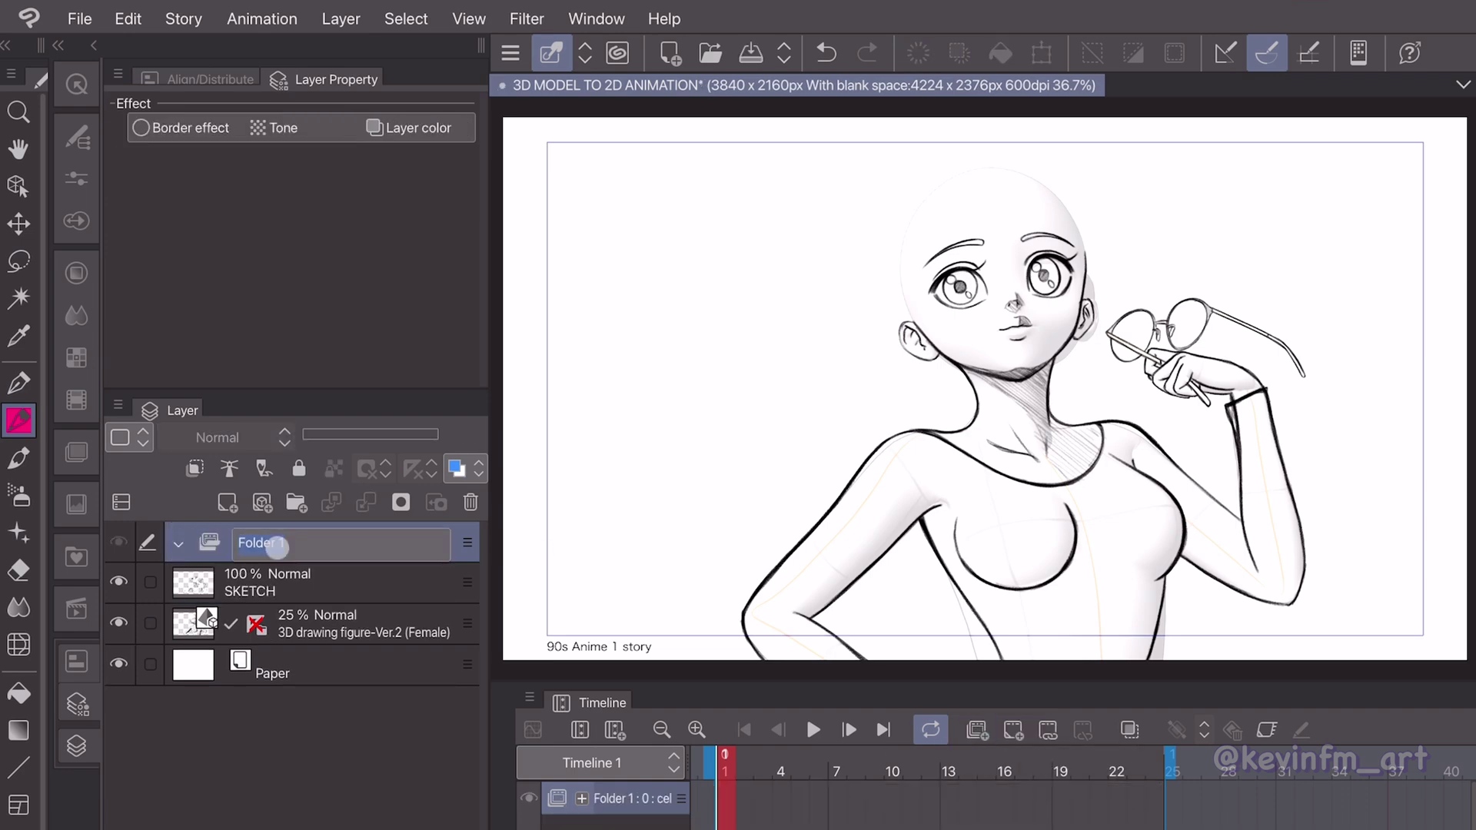
text(HAIR ANIMATION)
key(Return)
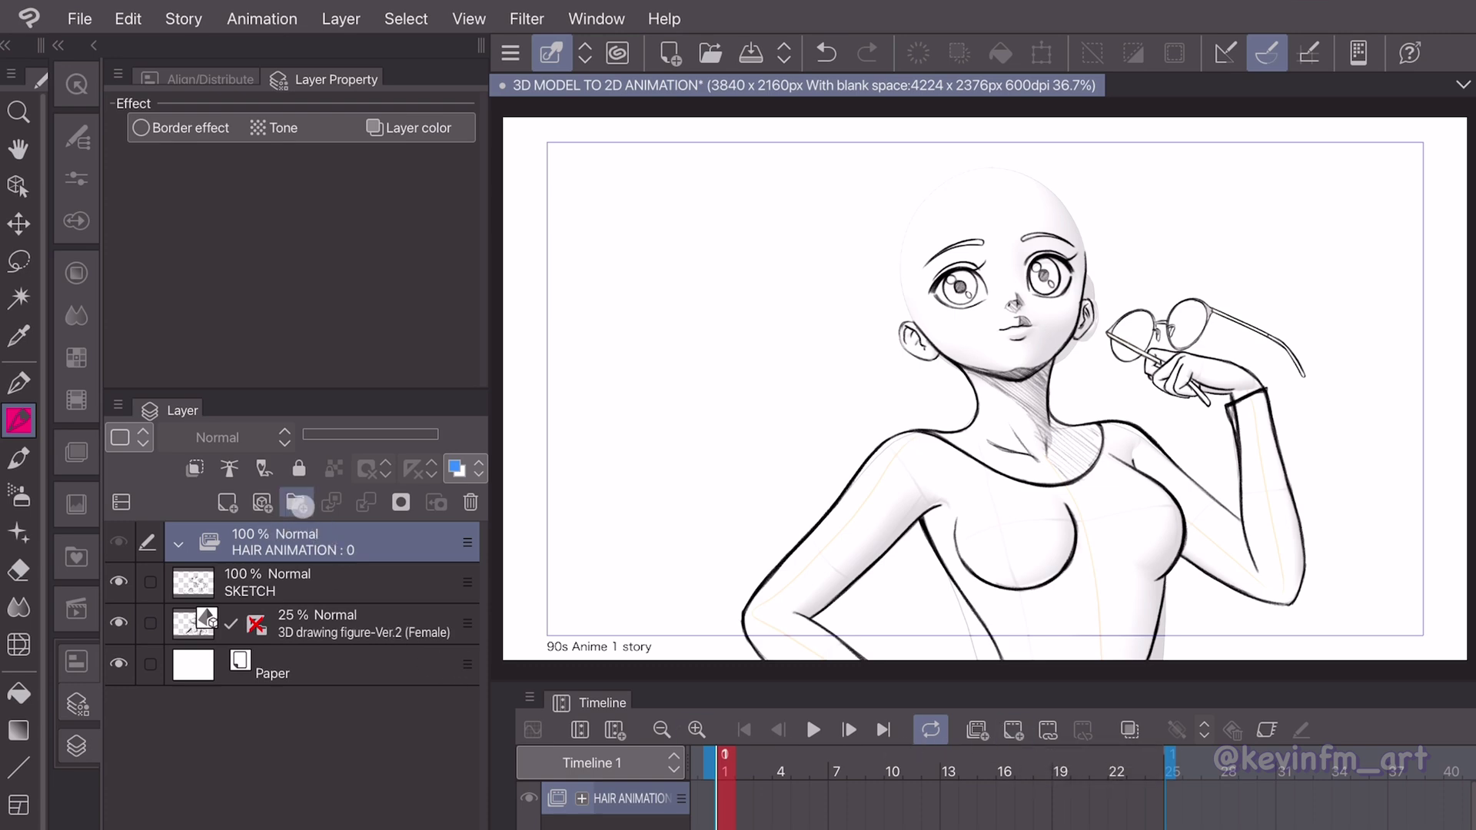
Add a layer folder inside HAIR ANIMATION and assign cel 1 to frame 1.
click(296, 503)
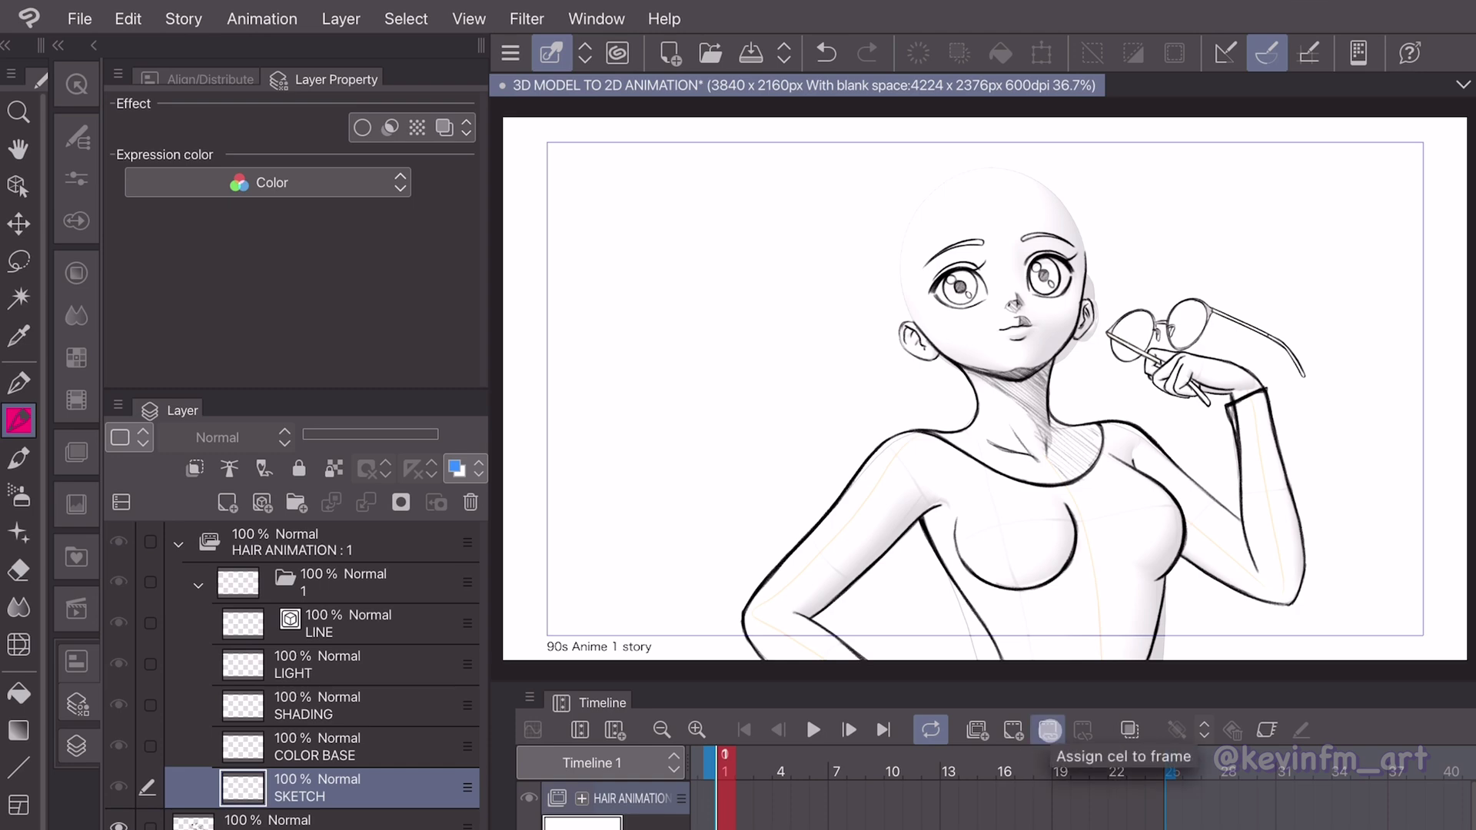
click(1049, 730)
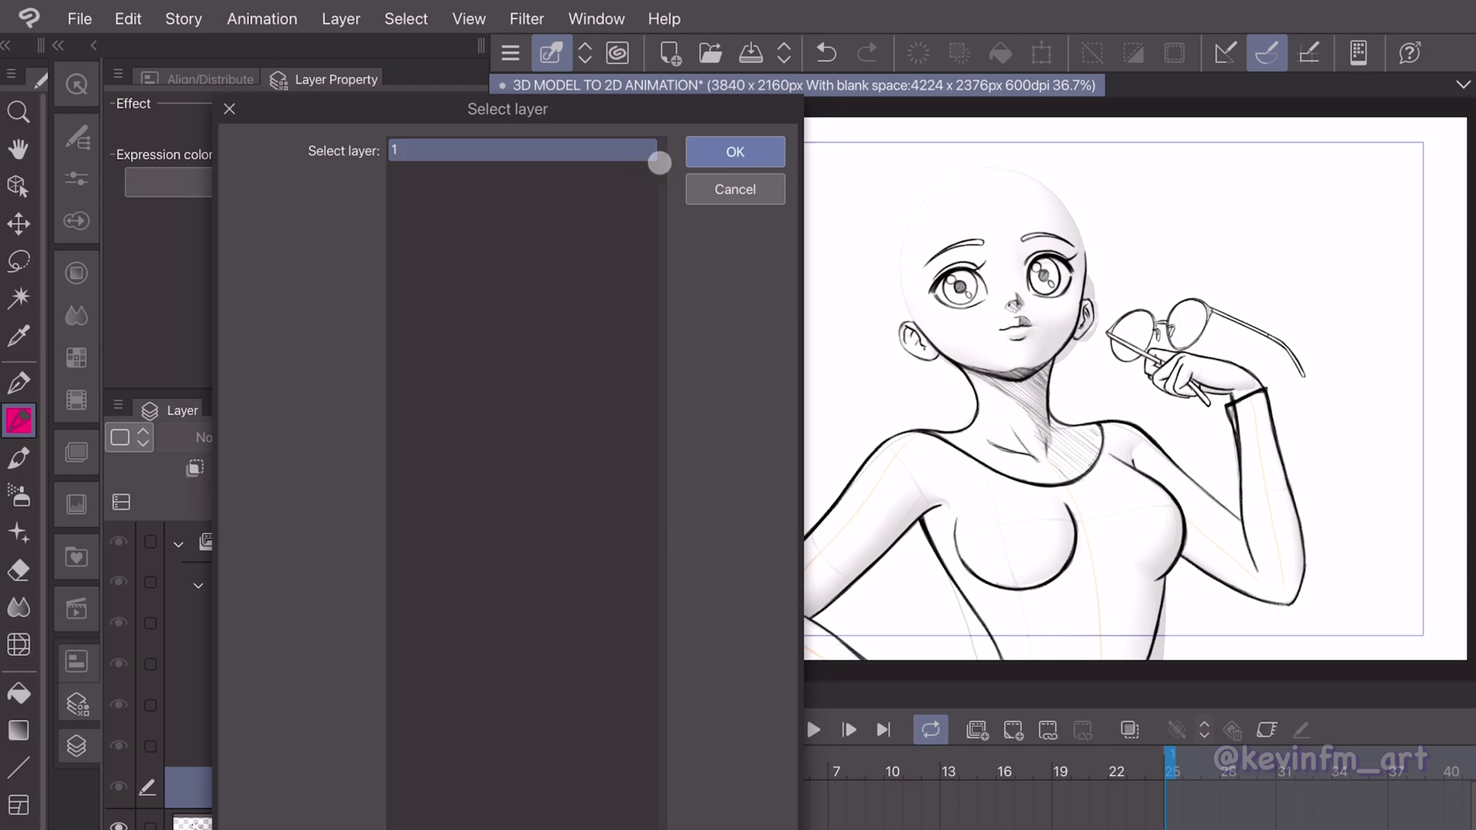
click(735, 150)
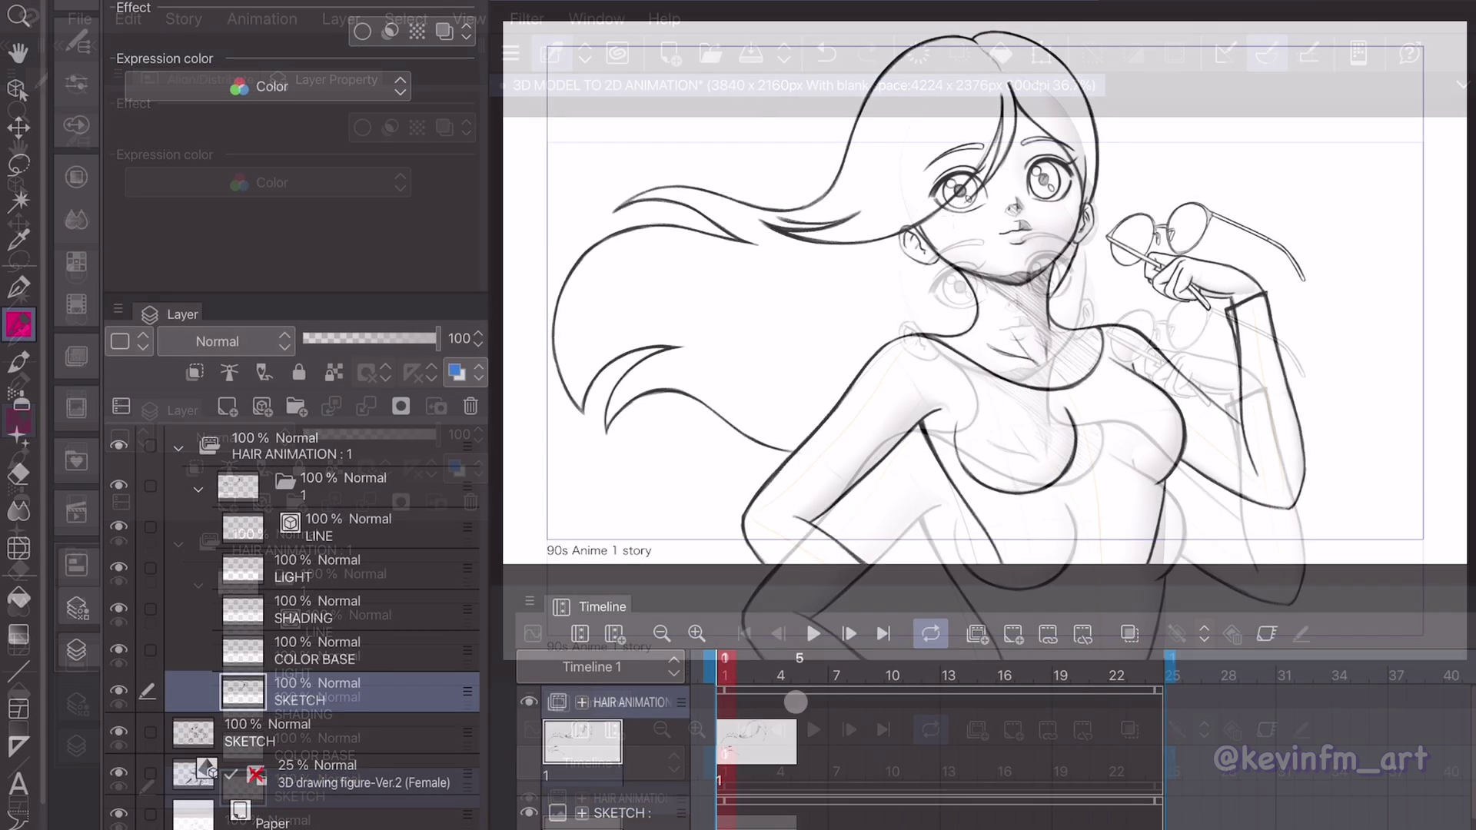
Add a new animation cel at frame 3 of HAIR ANIMATION and rename its folder 3.
drag(733, 674, 763, 674)
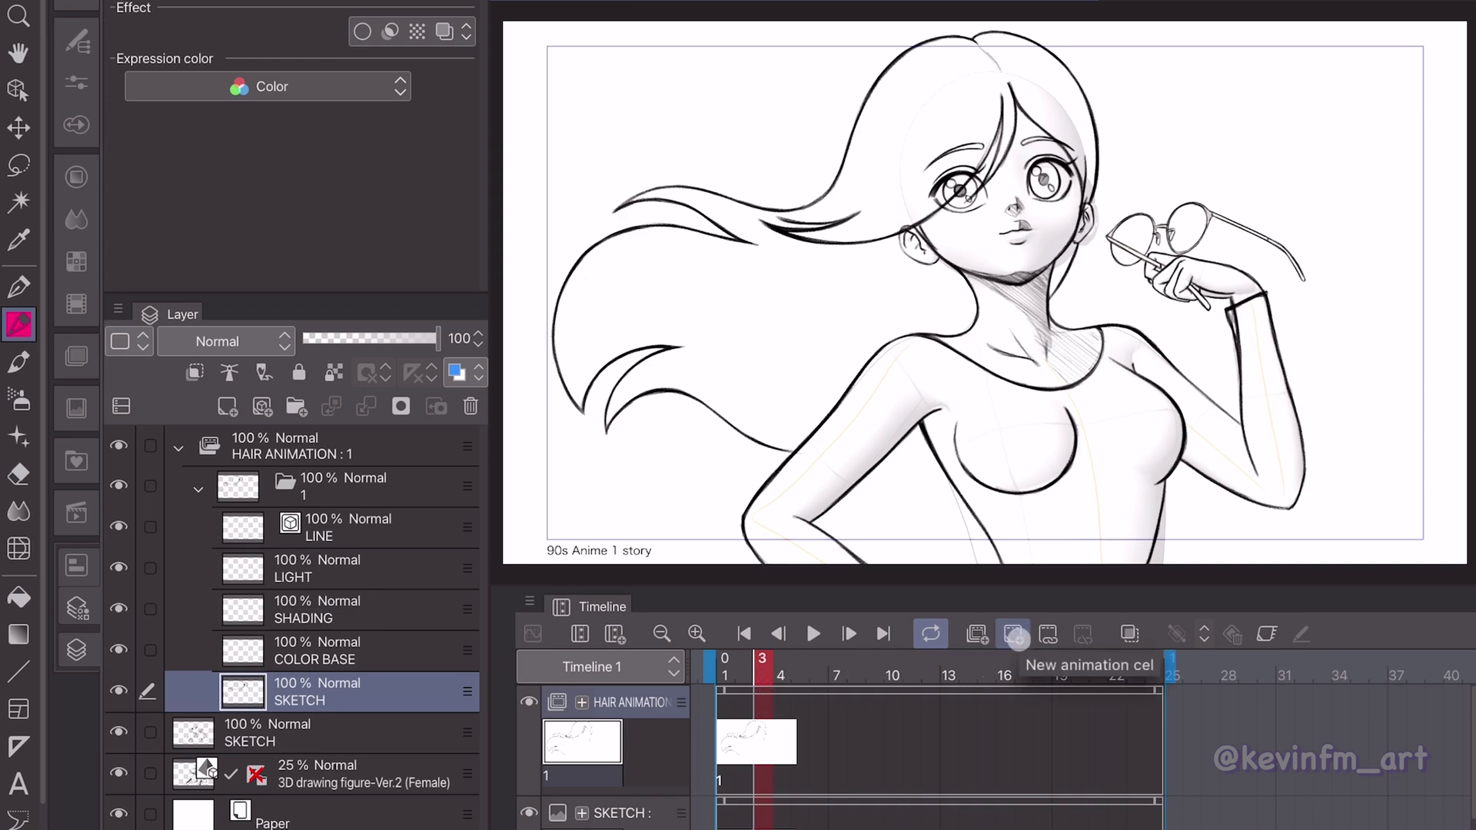
click(1014, 635)
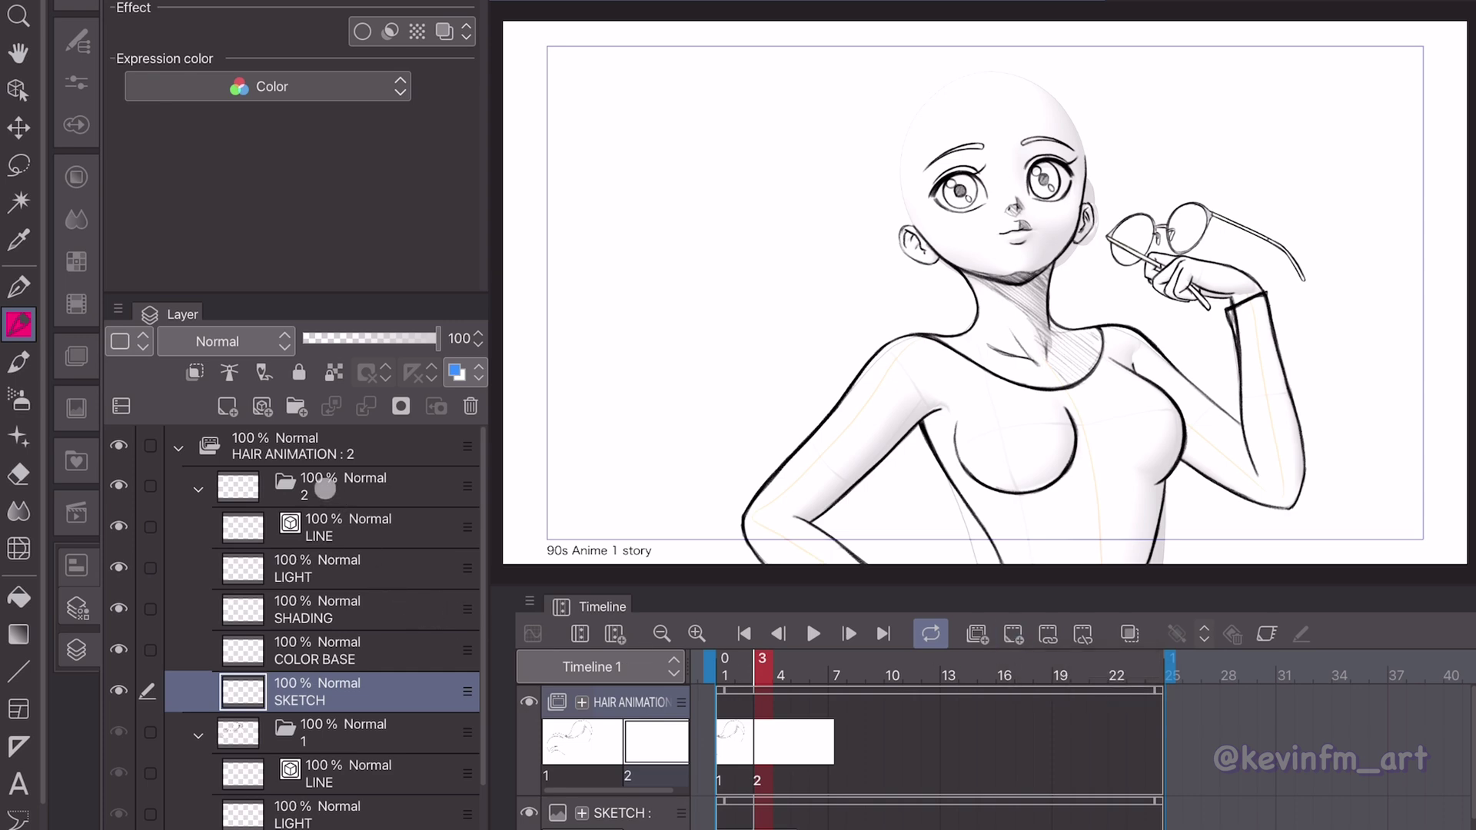
double_click(325, 487)
key(Return)
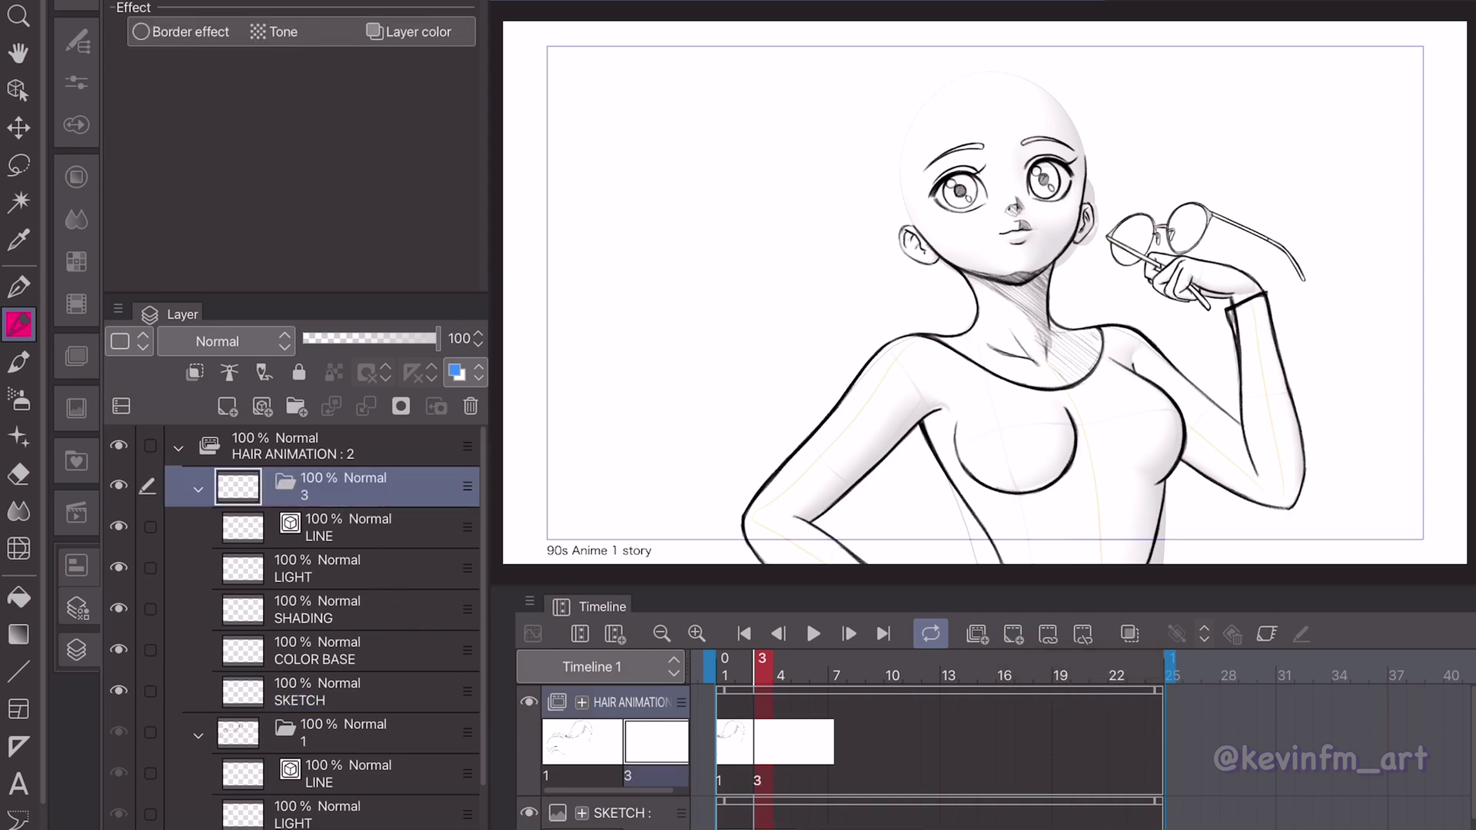
Enable onion skin and select cel 3's SKETCH layer for drawing the hair.
click(1140, 628)
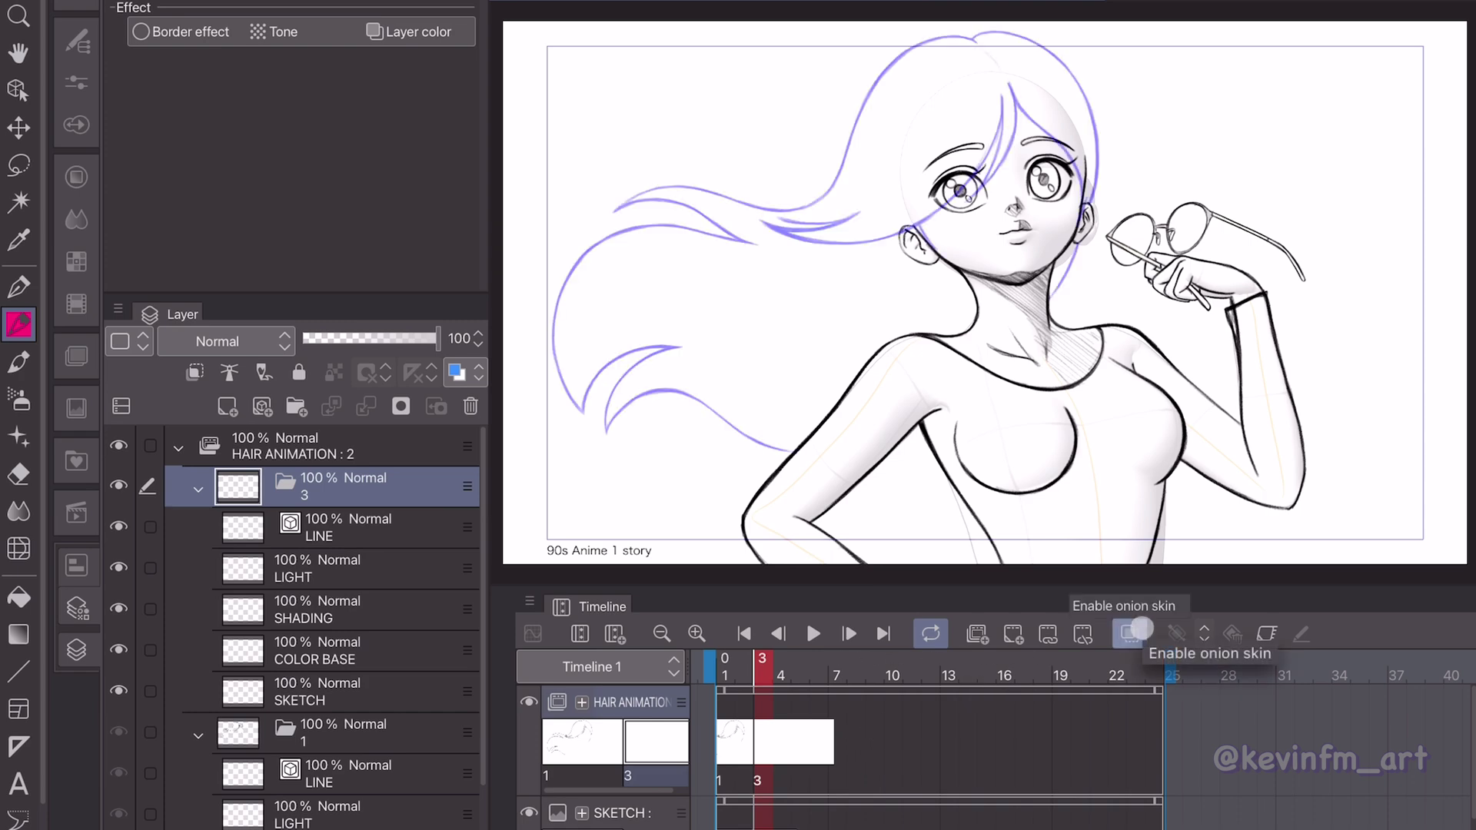
click(354, 690)
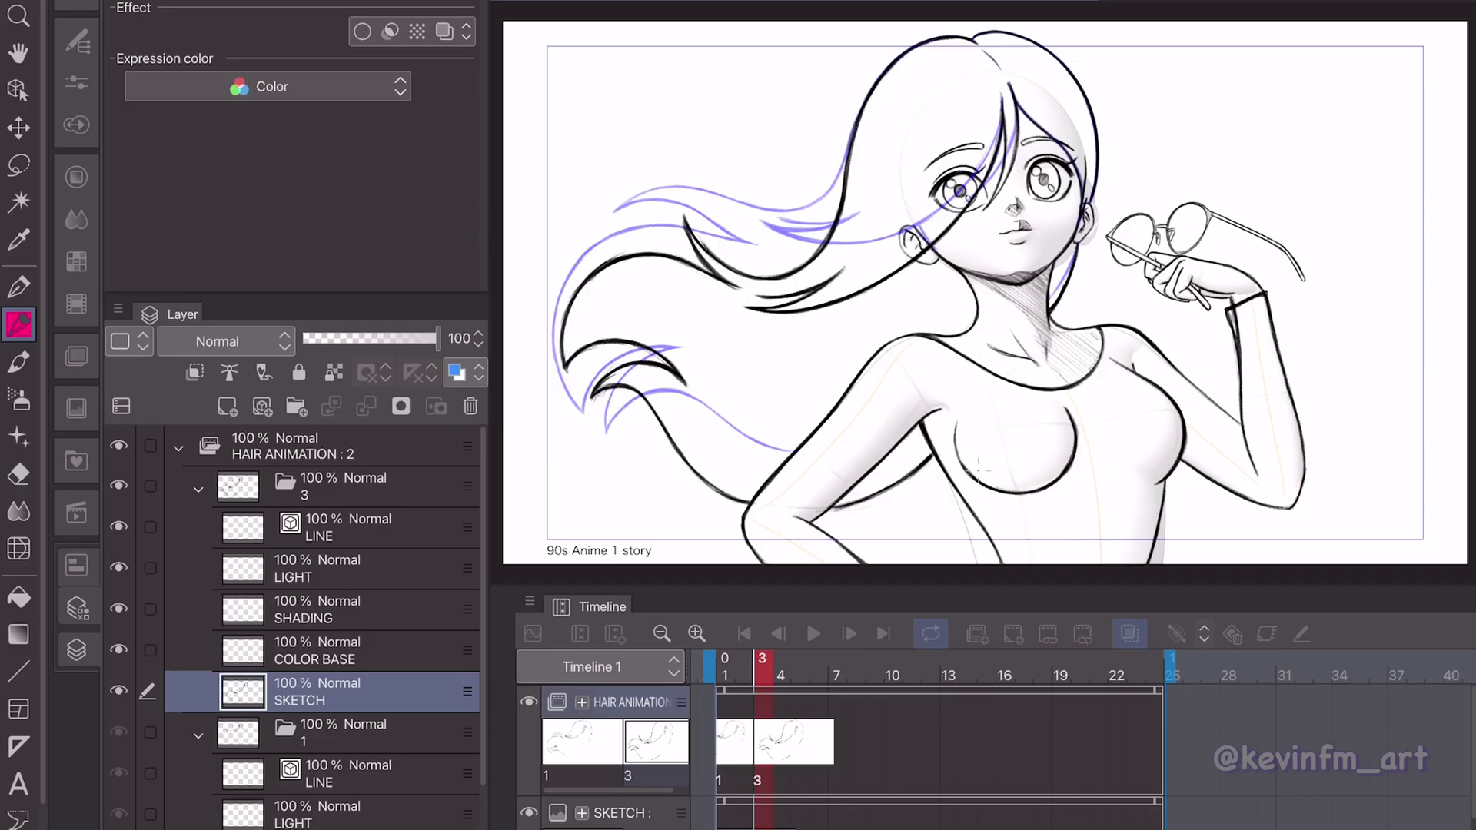
Add a new animation cel at frame 5, rename its folder 5, and select its SKETCH layer.
drag(767, 668, 800, 676)
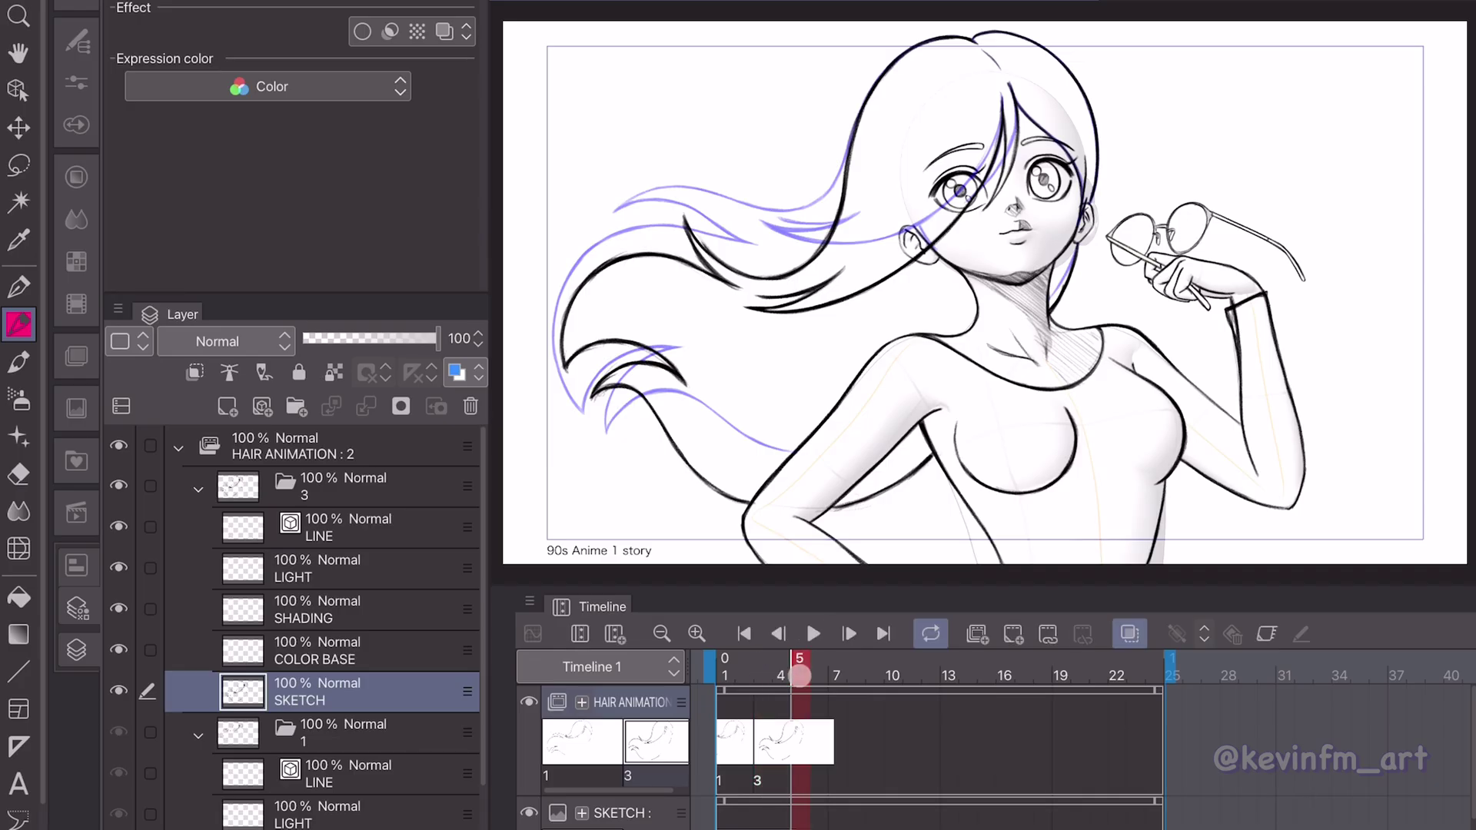
click(1013, 633)
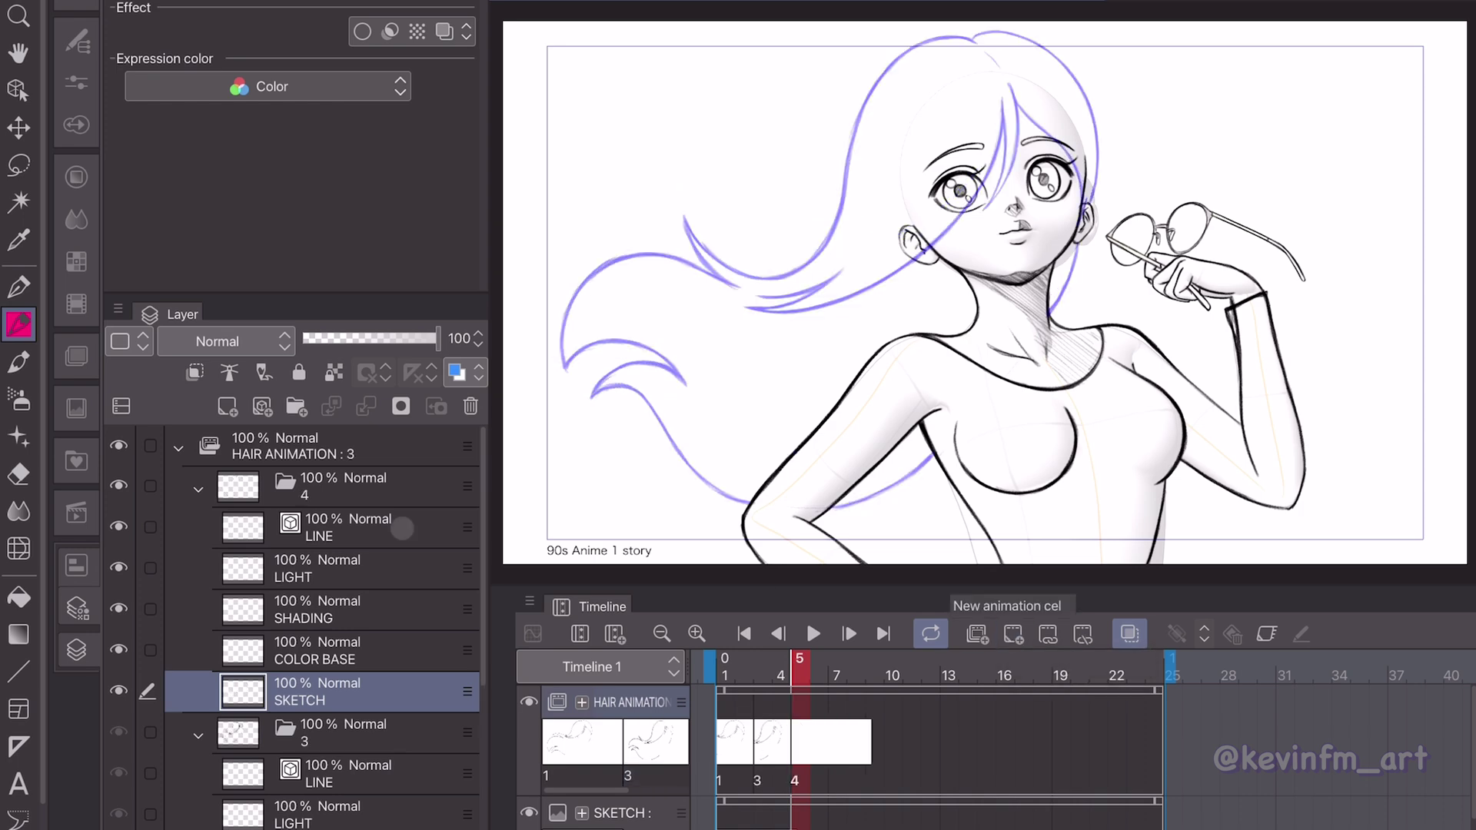
double_click(316, 491)
text(5)
key(Return)
click(349, 694)
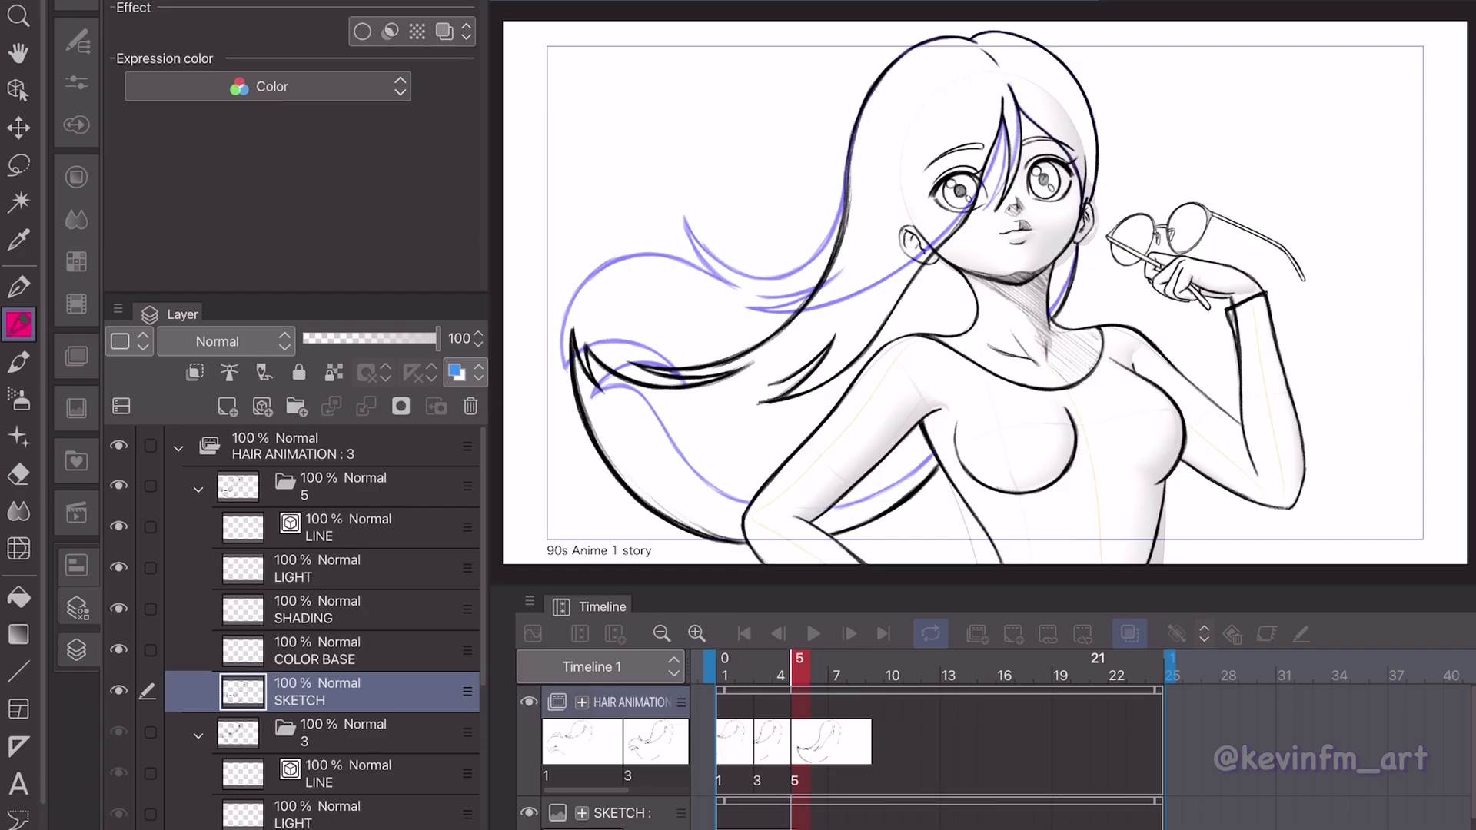
Add a new animation cel at frame 8, rename its folder 8, and select its SKETCH layer.
drag(796, 664, 853, 675)
click(1013, 633)
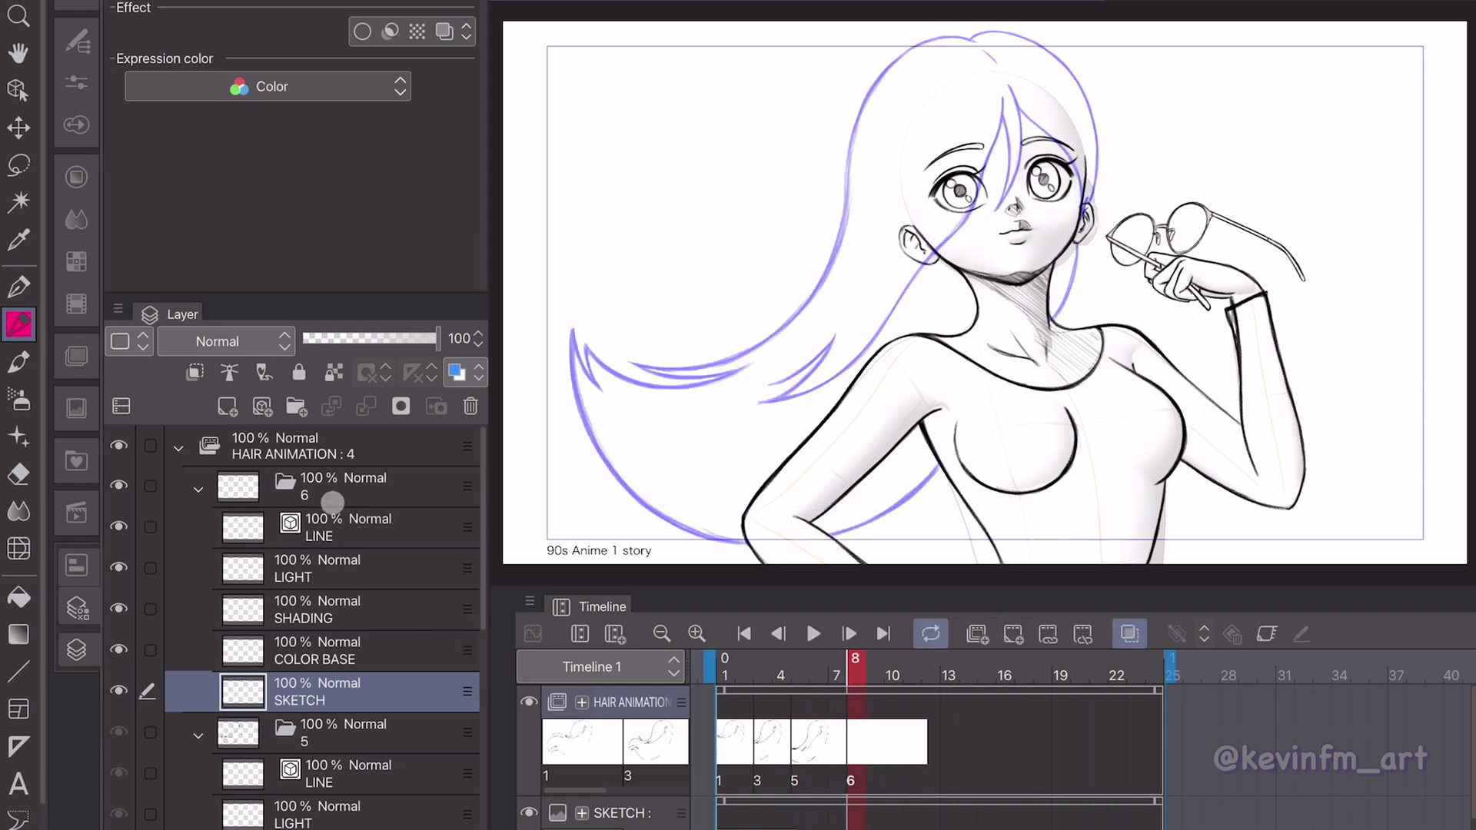
click(332, 502)
double_click(330, 488)
text(8)
key(Return)
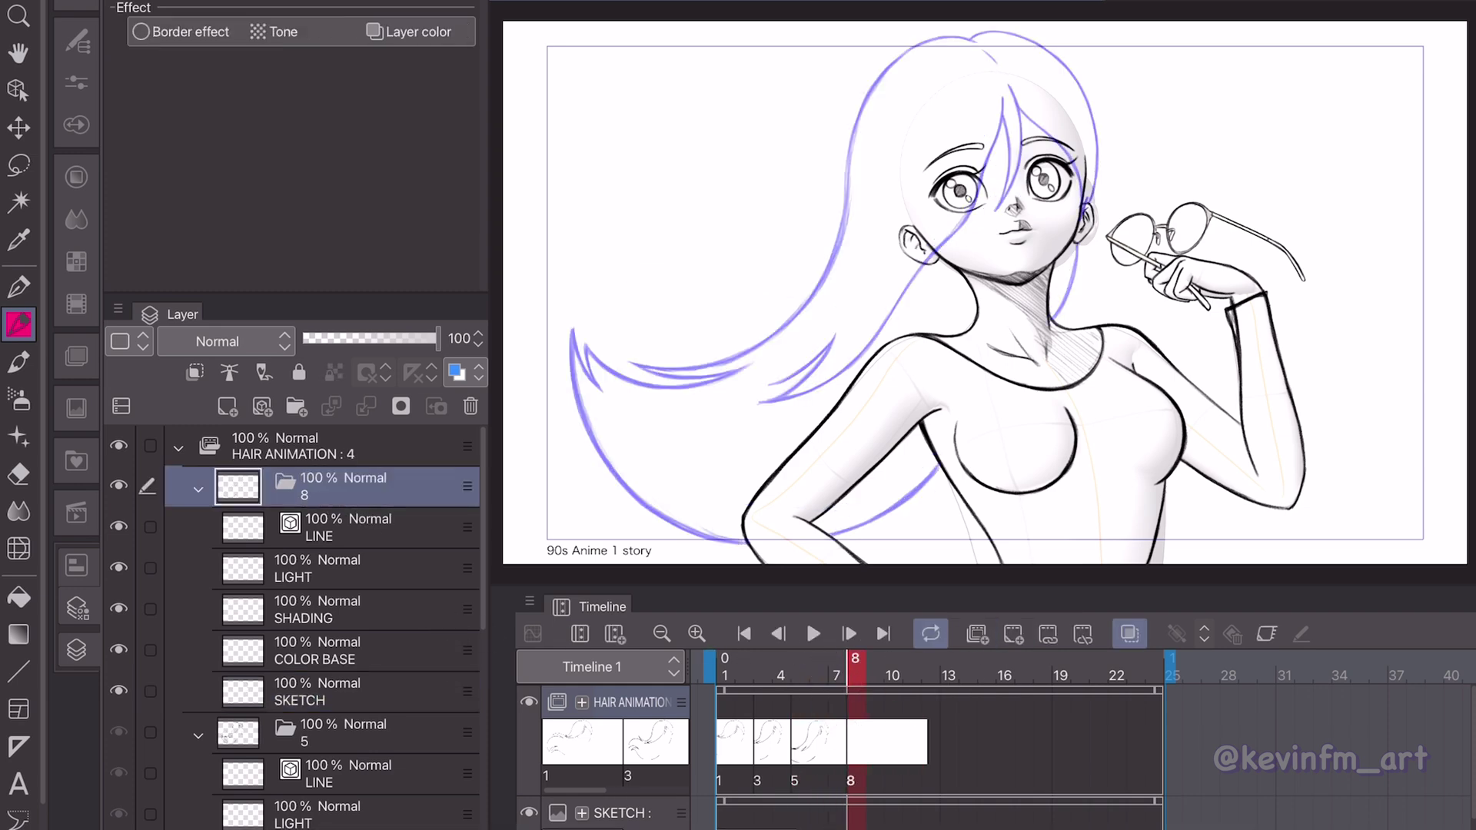
click(355, 687)
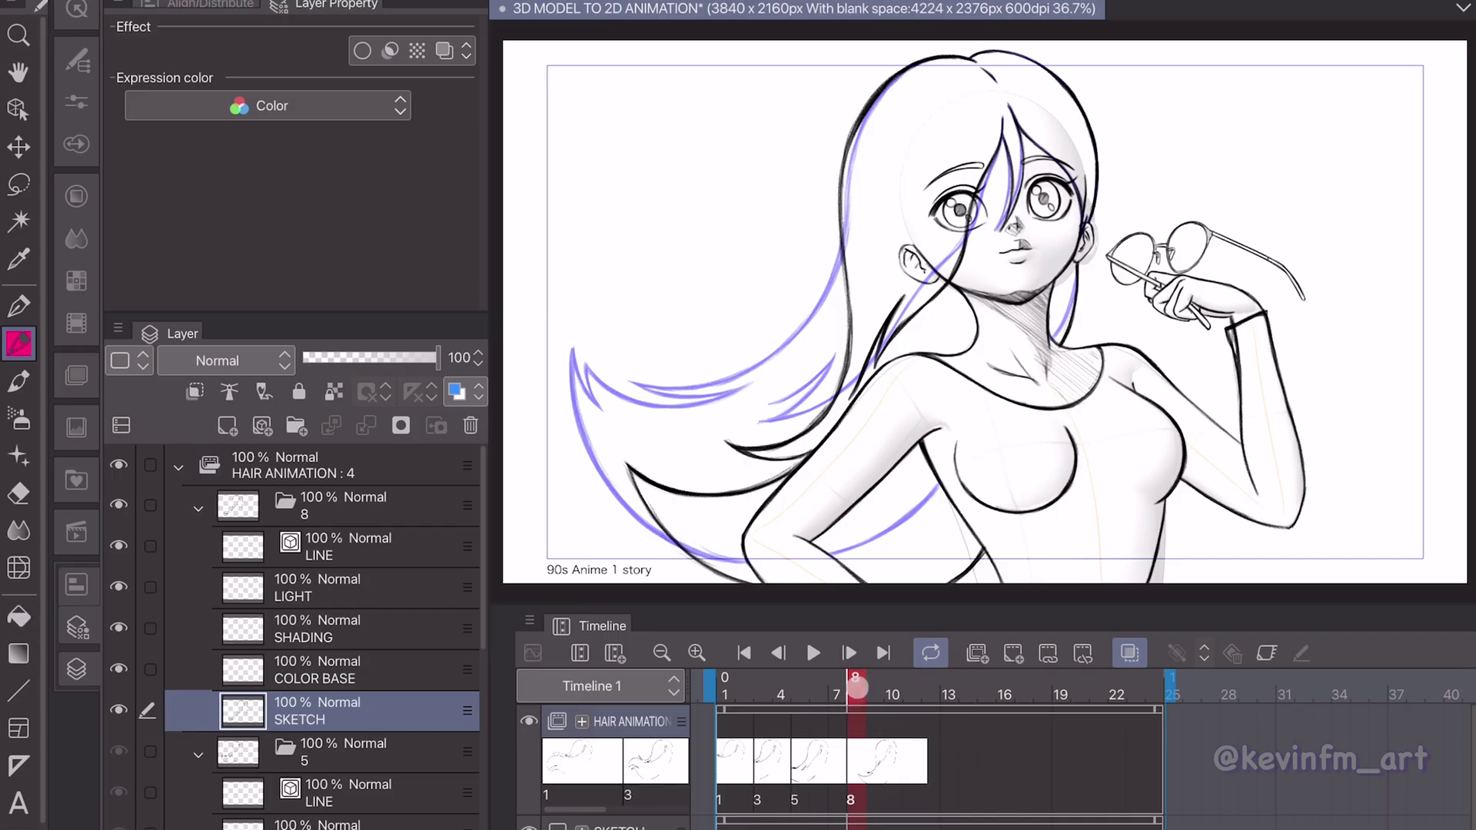
Add a new animation cel at frame 10, rename its folder 10, and select its SKETCH layer.
drag(857, 686, 892, 686)
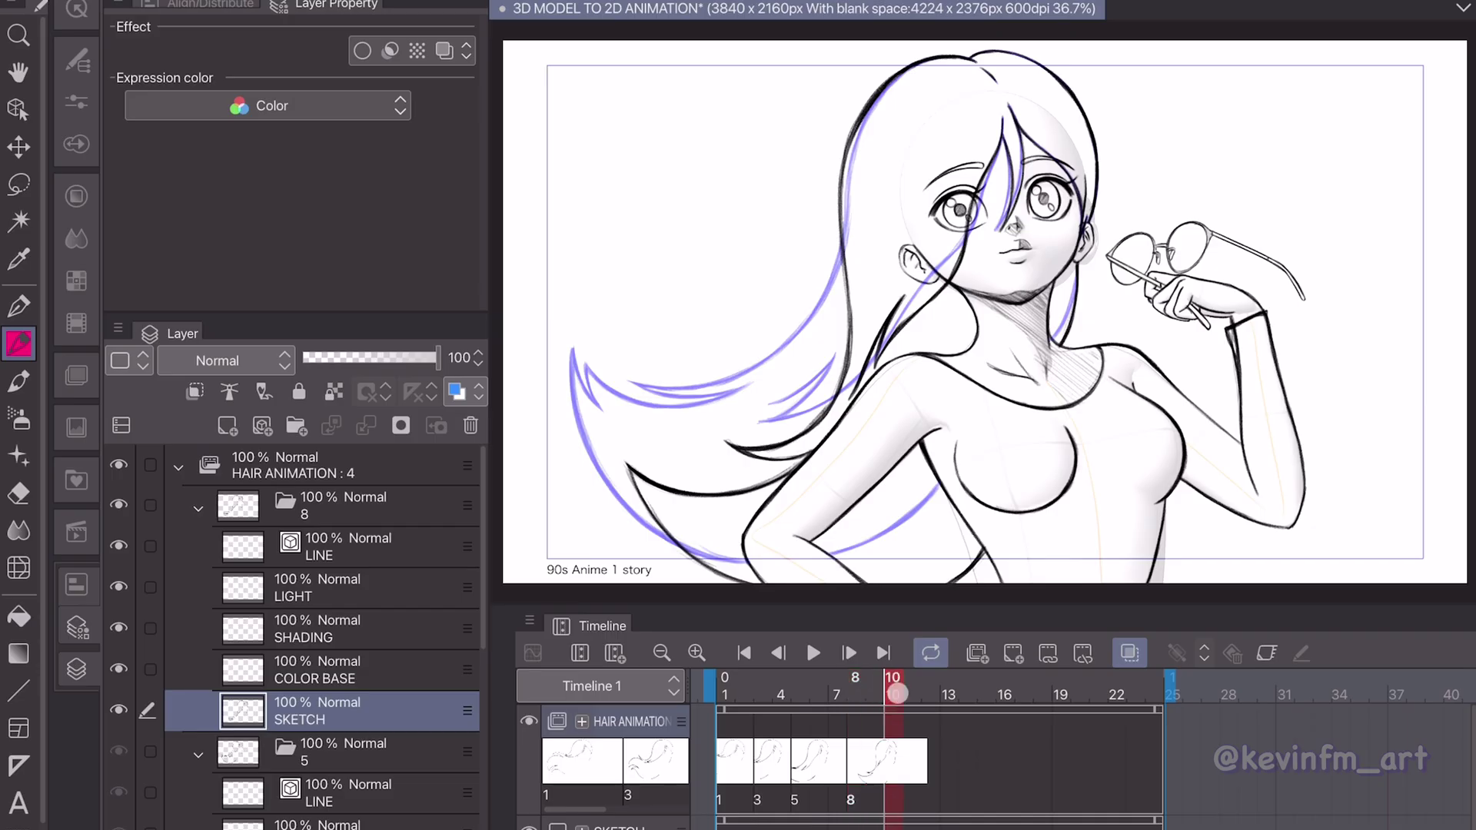
click(1016, 655)
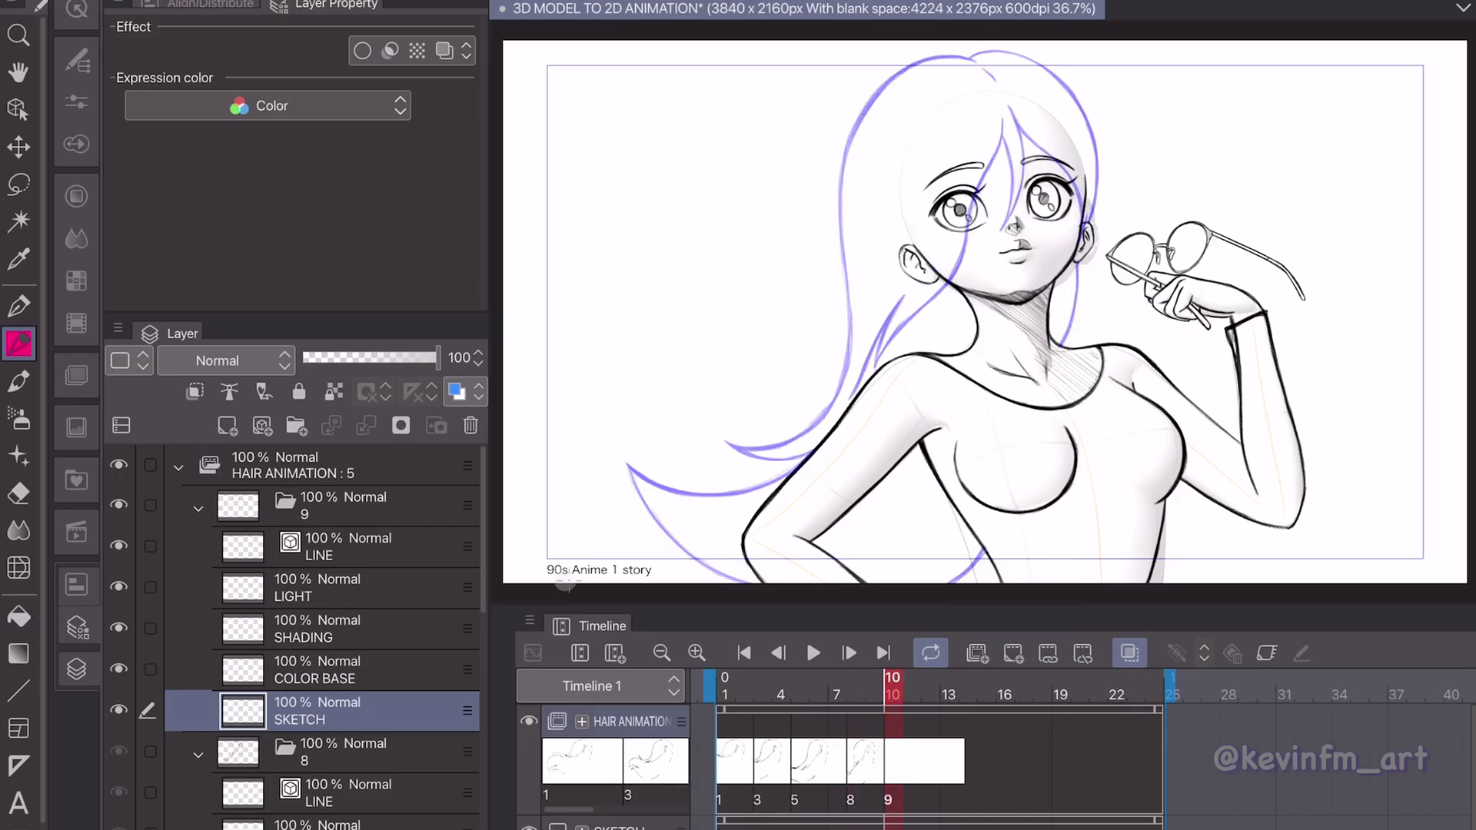
click(320, 705)
Sketch the bangs between the eyes and the strands beside the face and neck on cel 10.
mouse_move(749, 292)
mouse_down()
mouse_move(768, 251)
mouse_move(764, 141)
mouse_up()
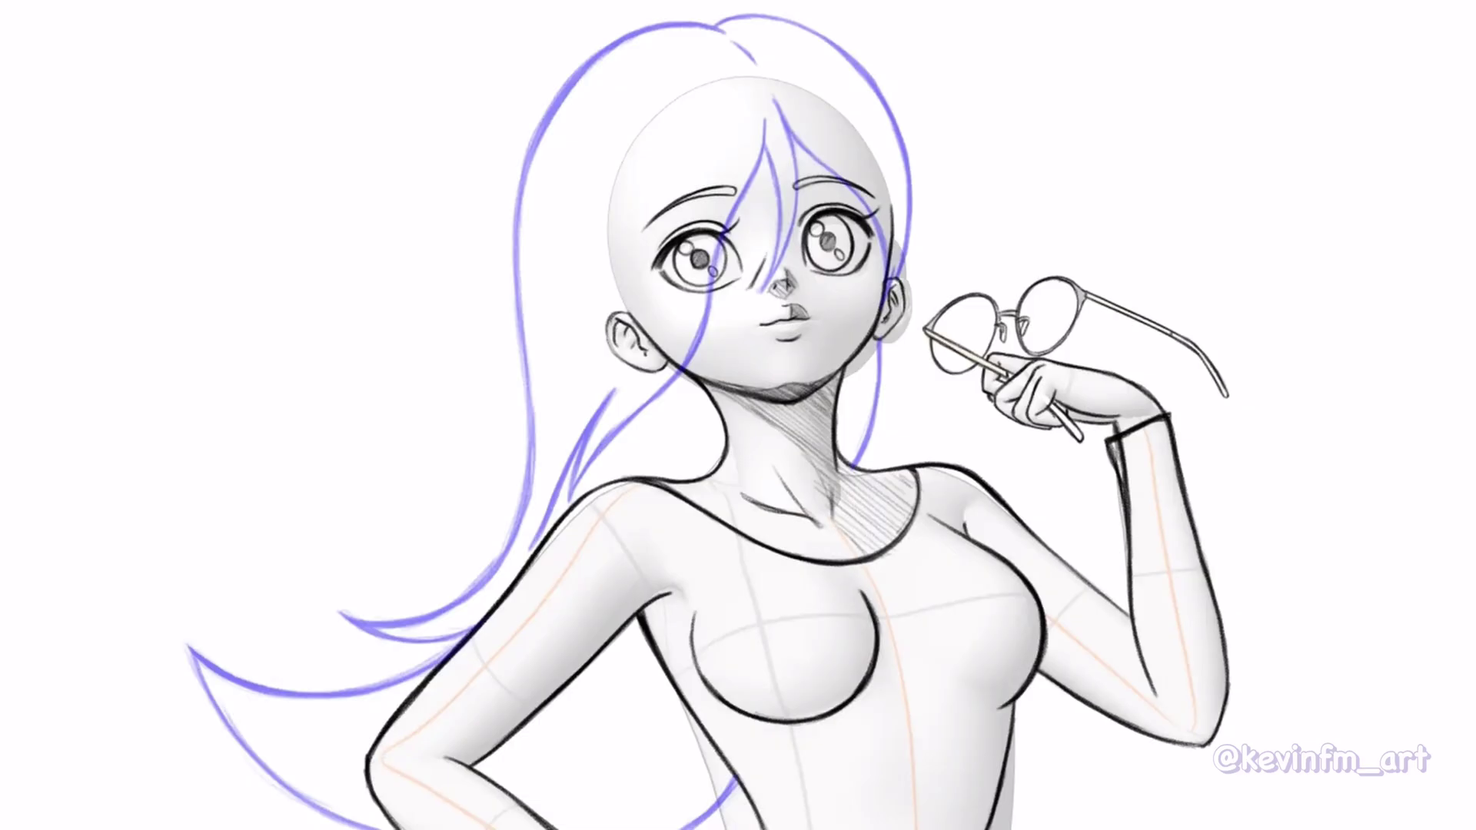
drag(756, 283, 773, 100)
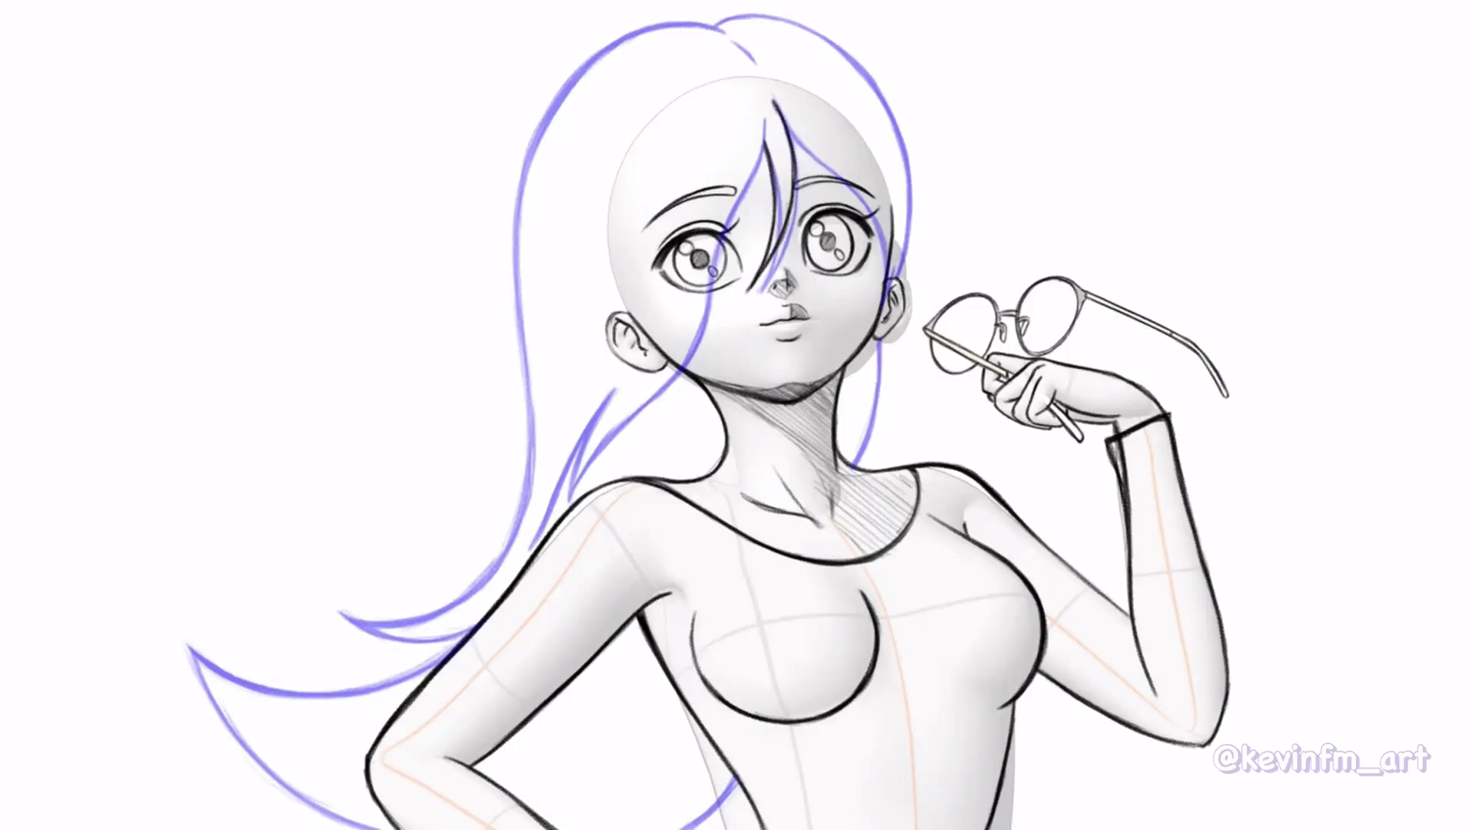
drag(889, 280, 783, 117)
mouse_move(582, 488)
mouse_down()
mouse_move(630, 465)
mouse_move(763, 137)
mouse_move(714, 221)
mouse_up()
drag(652, 382, 547, 529)
drag(880, 340, 874, 467)
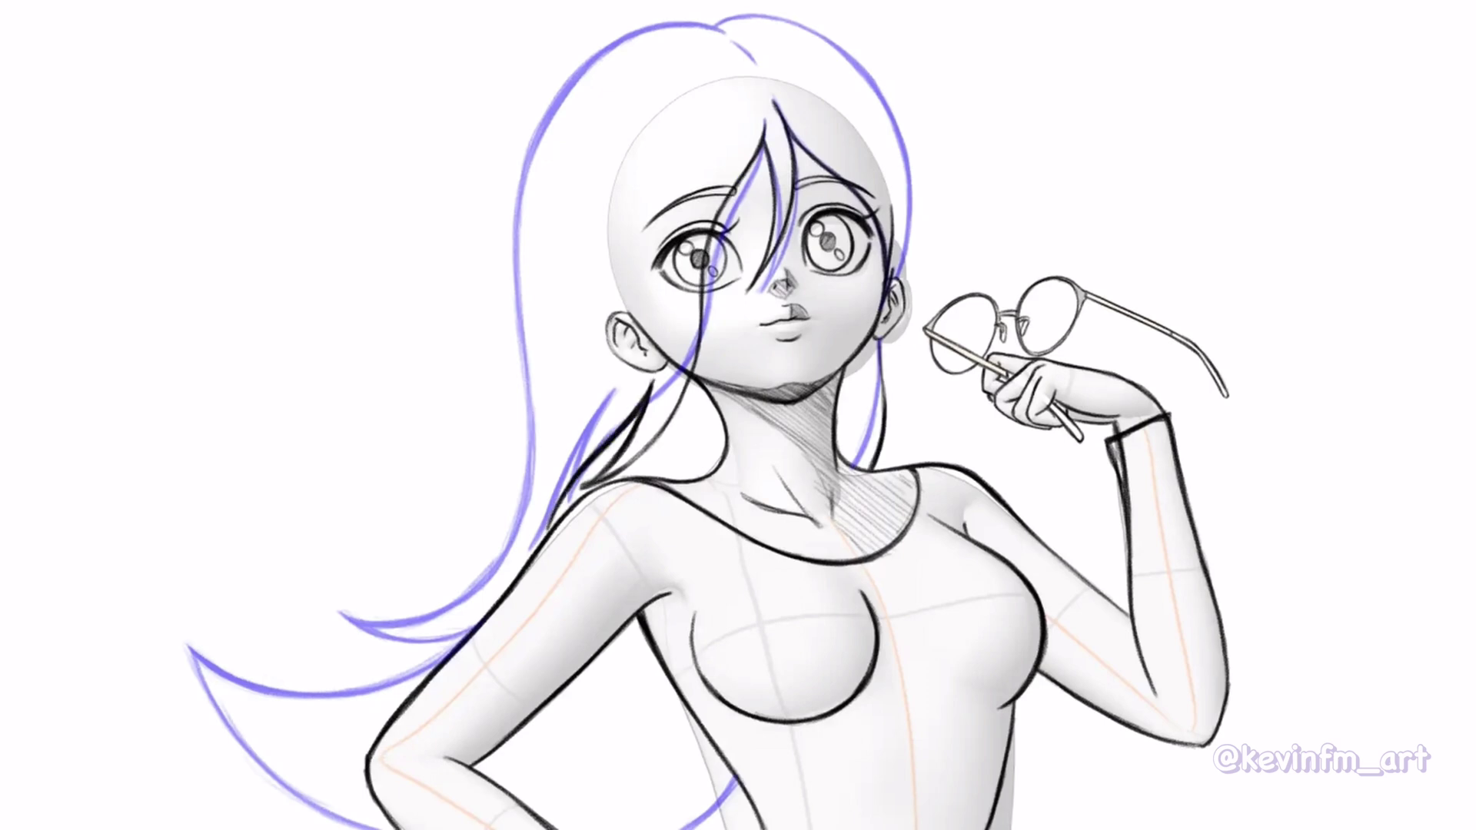
Sketch cel 10's long back hair falling in a wave to curled tips by the elbow, plus the crown outline.
drag(528, 219, 500, 380)
mouse_move(590, 60)
mouse_down()
mouse_move(523, 321)
mouse_move(451, 460)
mouse_up()
mouse_move(452, 438)
mouse_down()
mouse_move(361, 661)
mouse_move(463, 607)
mouse_up()
drag(463, 588, 346, 644)
drag(347, 647, 492, 673)
drag(523, 307, 452, 462)
drag(515, 615, 435, 823)
drag(584, 67, 719, 30)
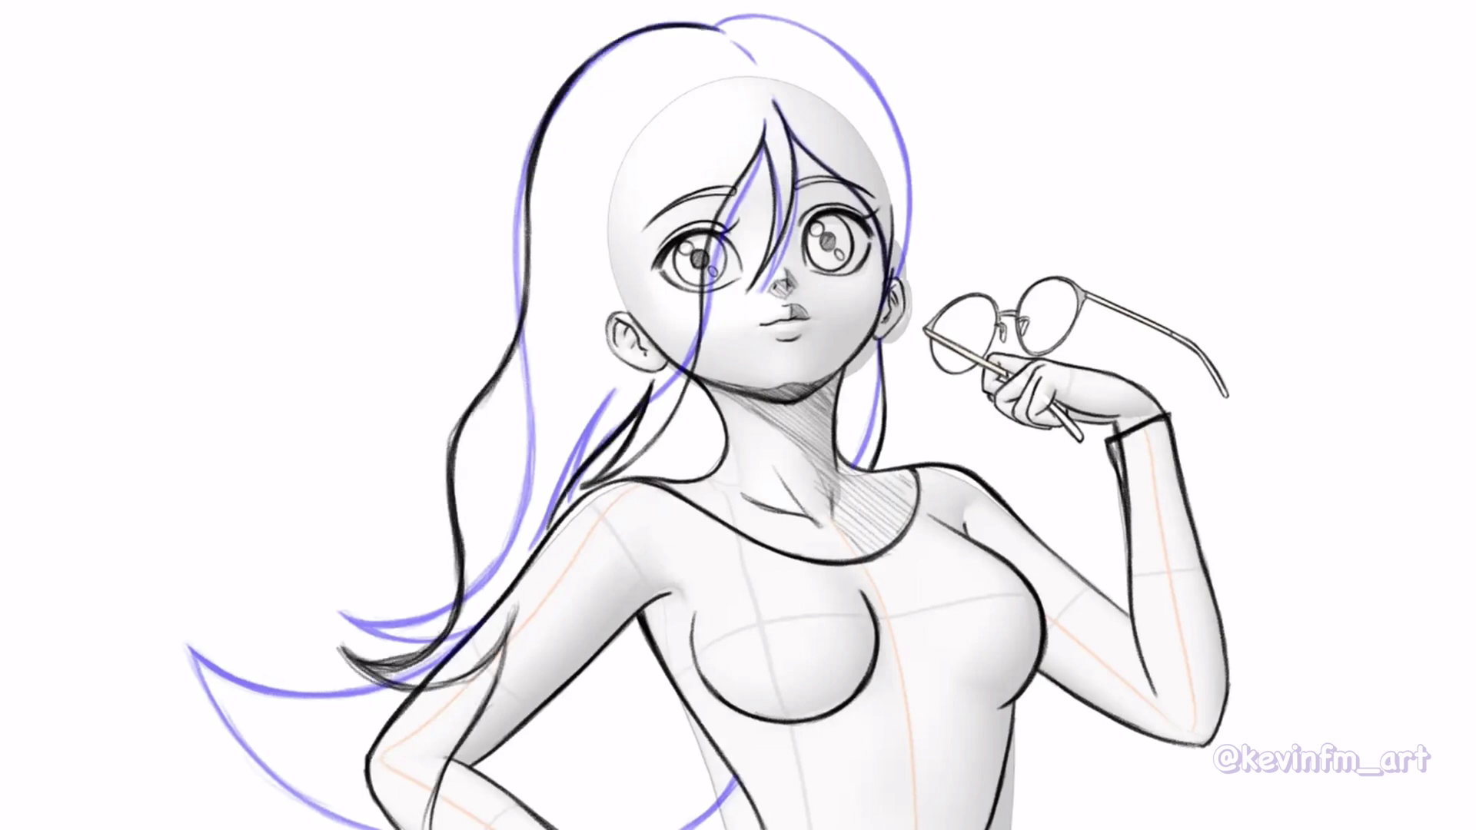
drag(716, 28, 895, 123)
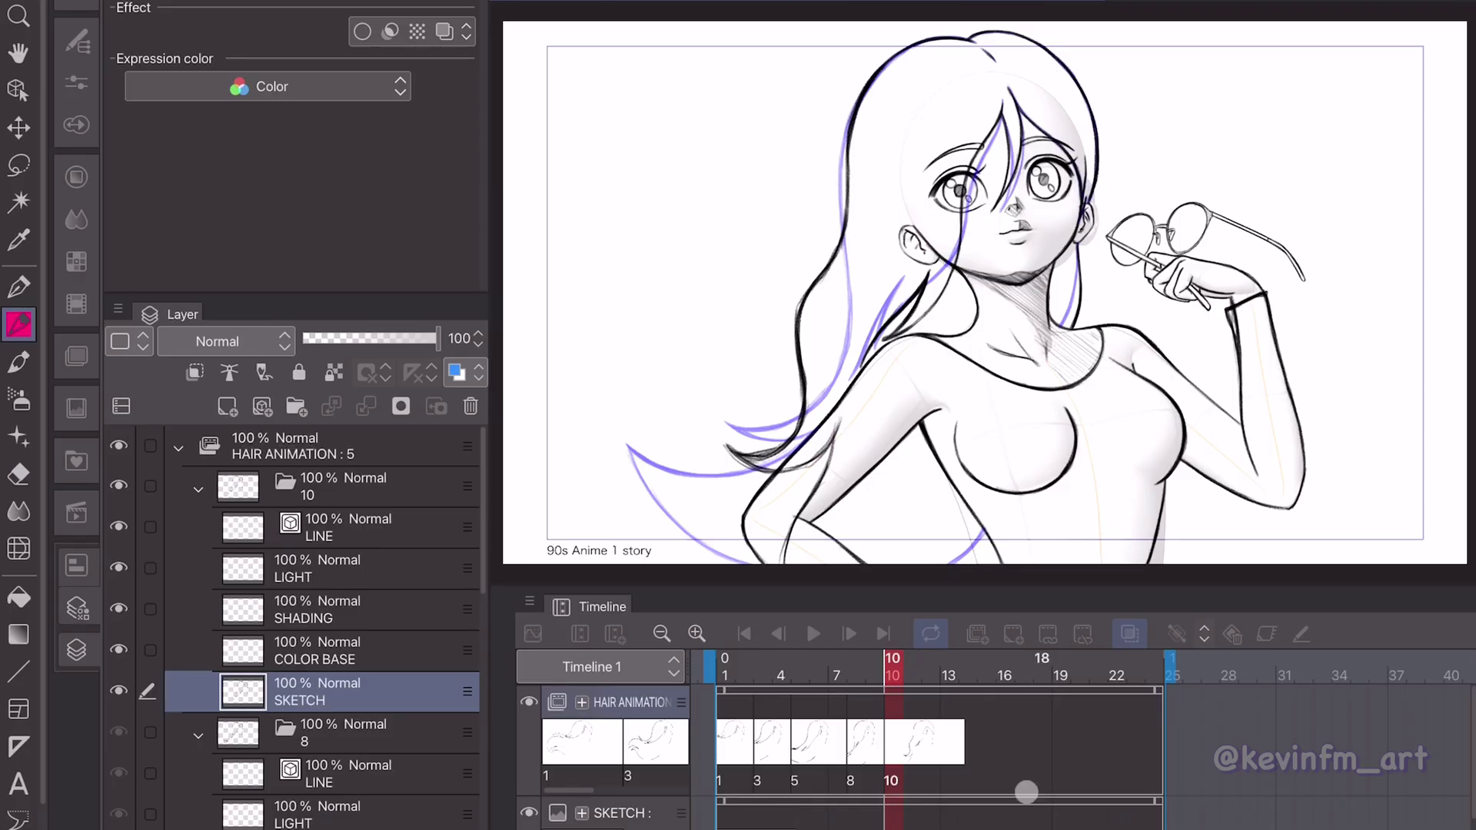
Add a new animation cel at frame 12, rename its folder 12, and select its SKETCH layer.
click(894, 673)
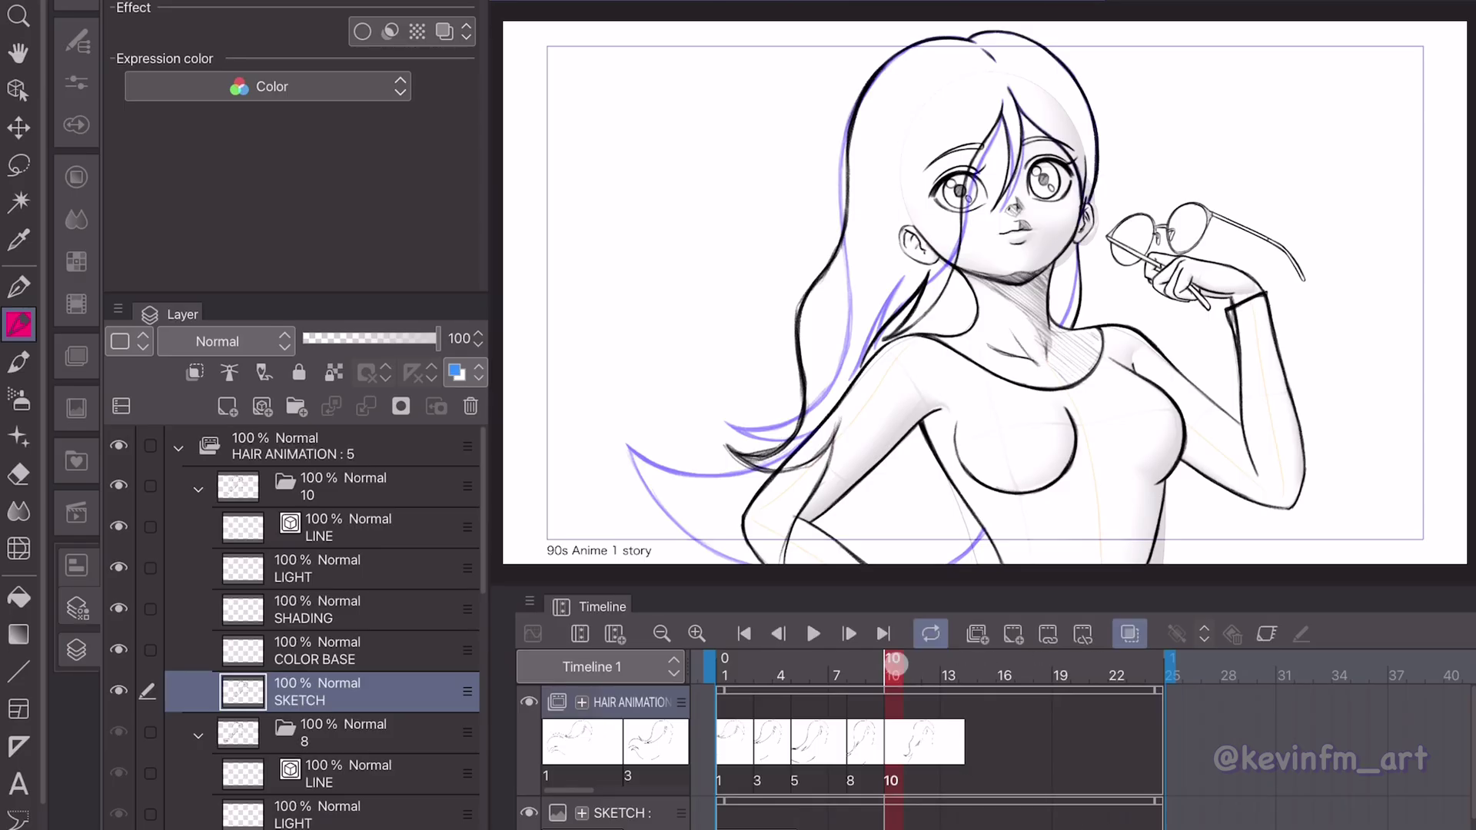
drag(894, 662, 932, 702)
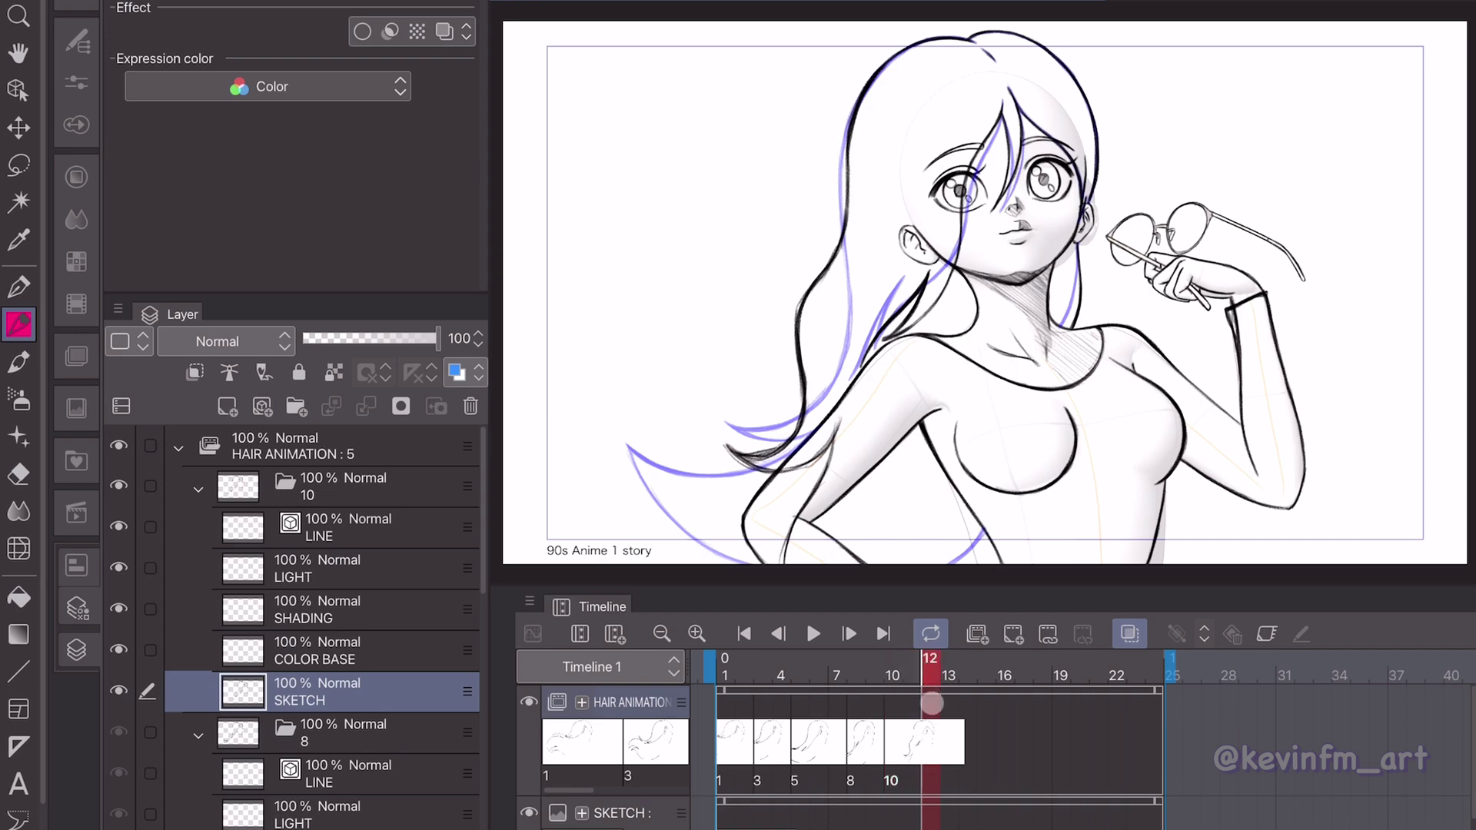
click(1013, 635)
double_click(318, 496)
click(317, 695)
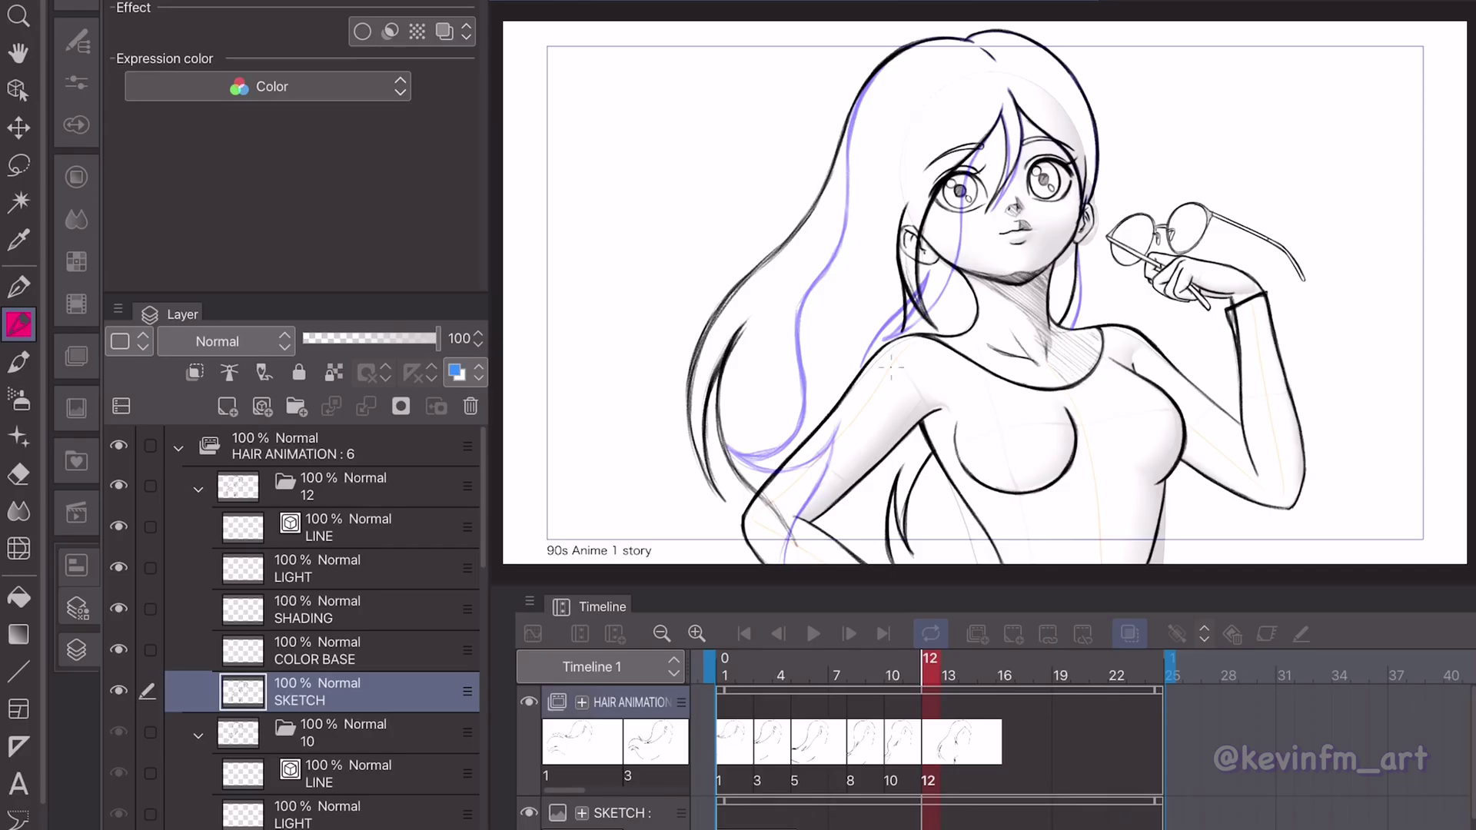
Add a new animation cel at frame 15, rename its folder 15, and select its SKETCH layer.
drag(921, 668, 991, 684)
click(1013, 633)
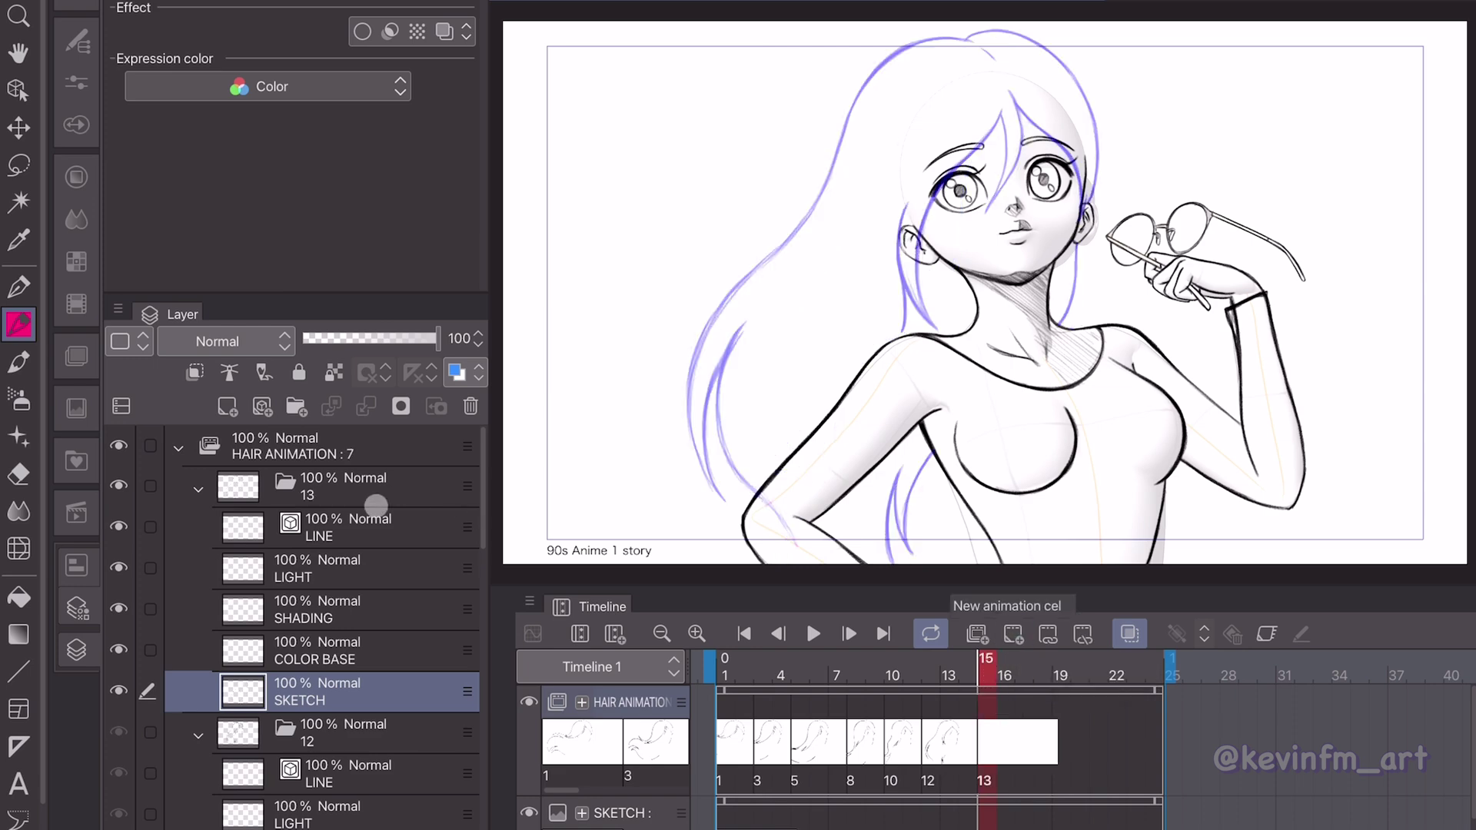
double_click(345, 487)
text(15)
key(Return)
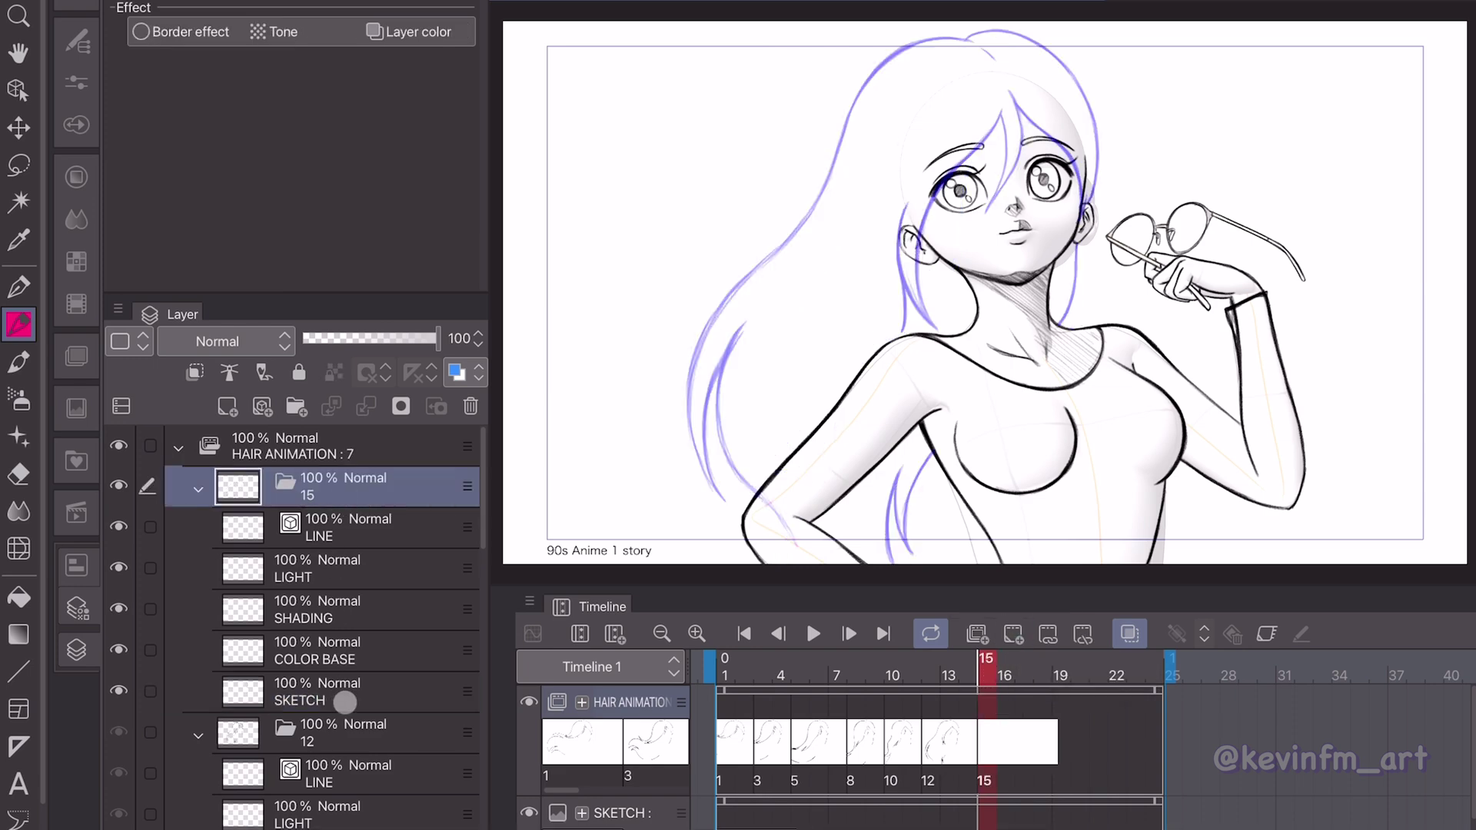
click(346, 700)
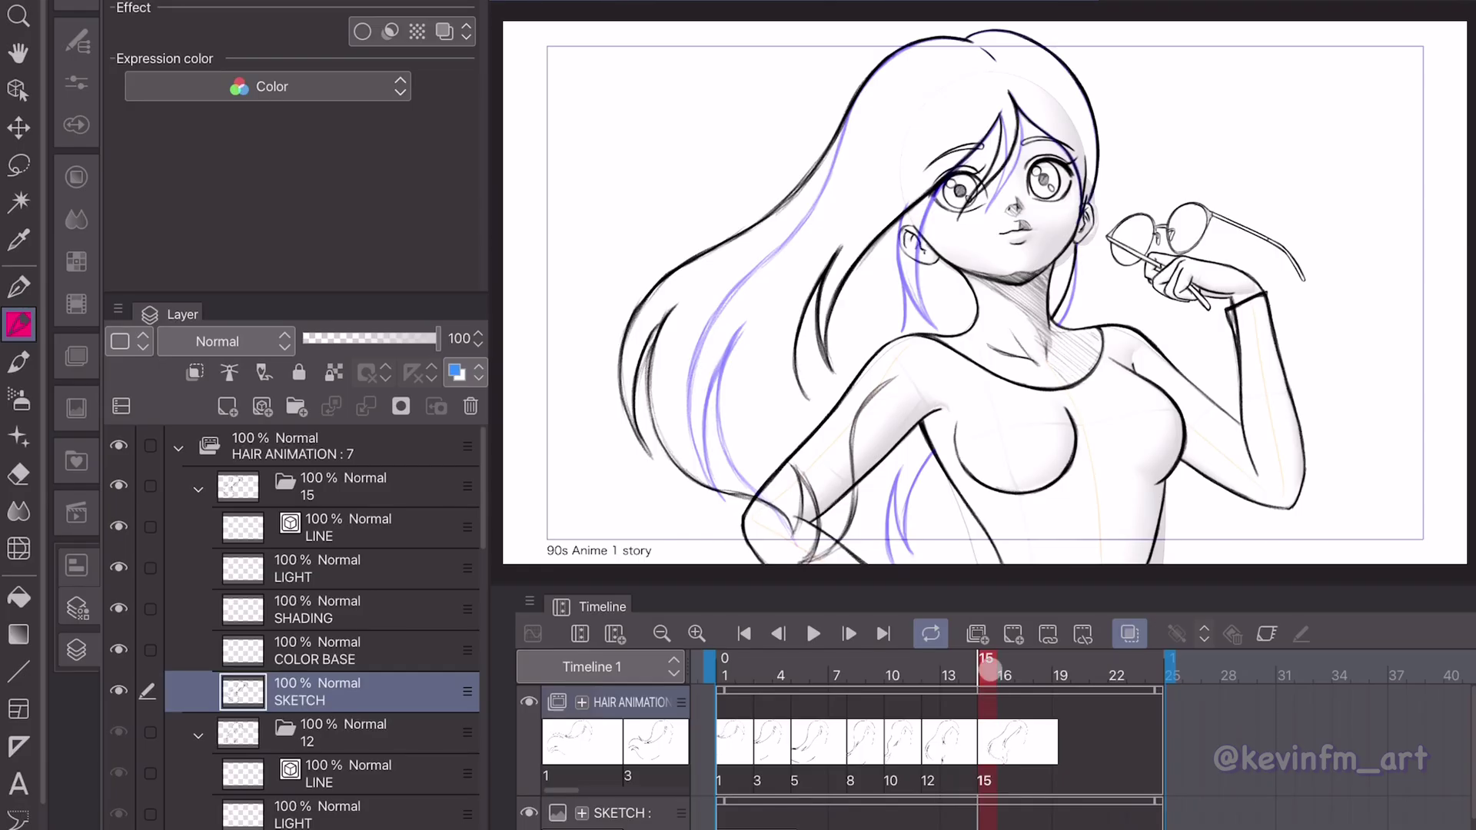
Add a new animation cel at frame 18, rename its folder 18, and select its SKETCH layer.
drag(988, 669, 1043, 683)
click(1015, 630)
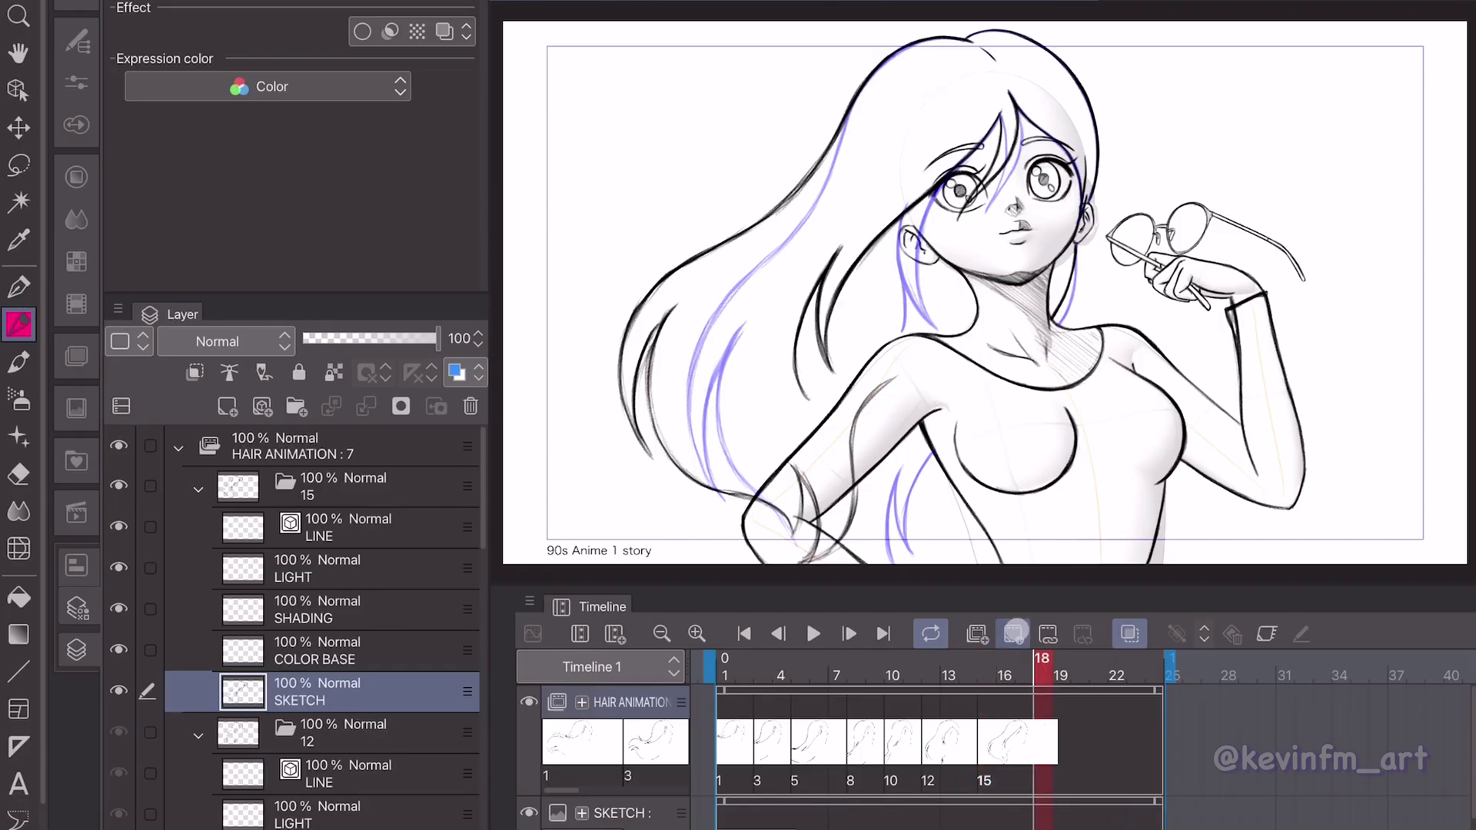
double_click(352, 492)
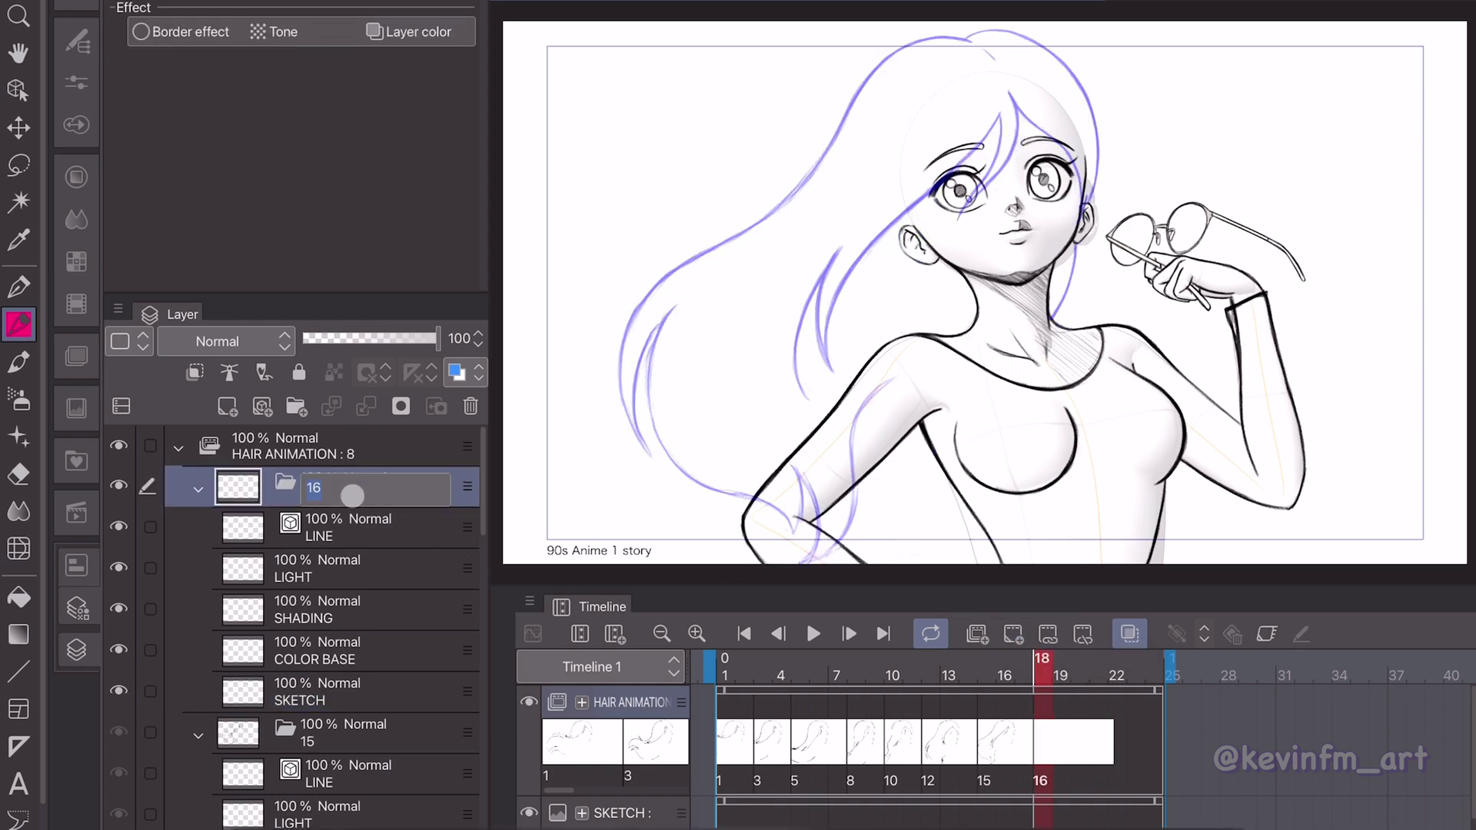
text(18)
key(Return)
click(330, 684)
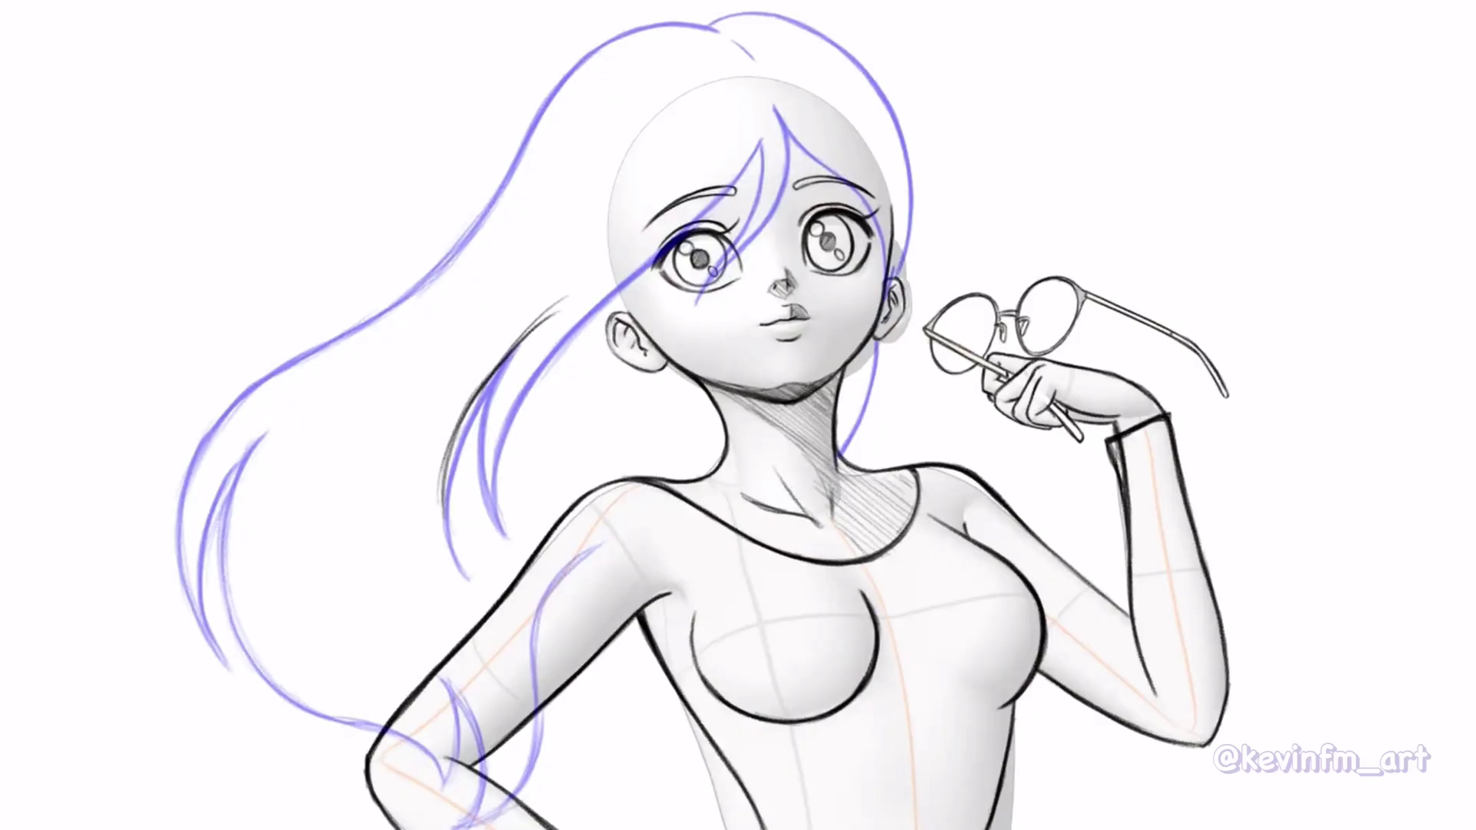
Sketch cel 18's bangs and the pointed inner strands sweeping backward from the face.
drag(763, 136, 447, 434)
drag(632, 263, 442, 527)
drag(490, 316, 411, 534)
drag(762, 141, 707, 229)
mouse_move(784, 123)
mouse_down()
mouse_move(660, 300)
mouse_move(887, 296)
mouse_up()
Sketch cel 18's lower hair tips near the elbow and the strands behind the shoulder and neck.
drag(273, 647, 480, 744)
mouse_move(380, 657)
mouse_down()
mouse_move(480, 746)
mouse_move(500, 700)
mouse_up()
drag(634, 468, 498, 700)
drag(876, 343, 837, 426)
drag(721, 461, 465, 630)
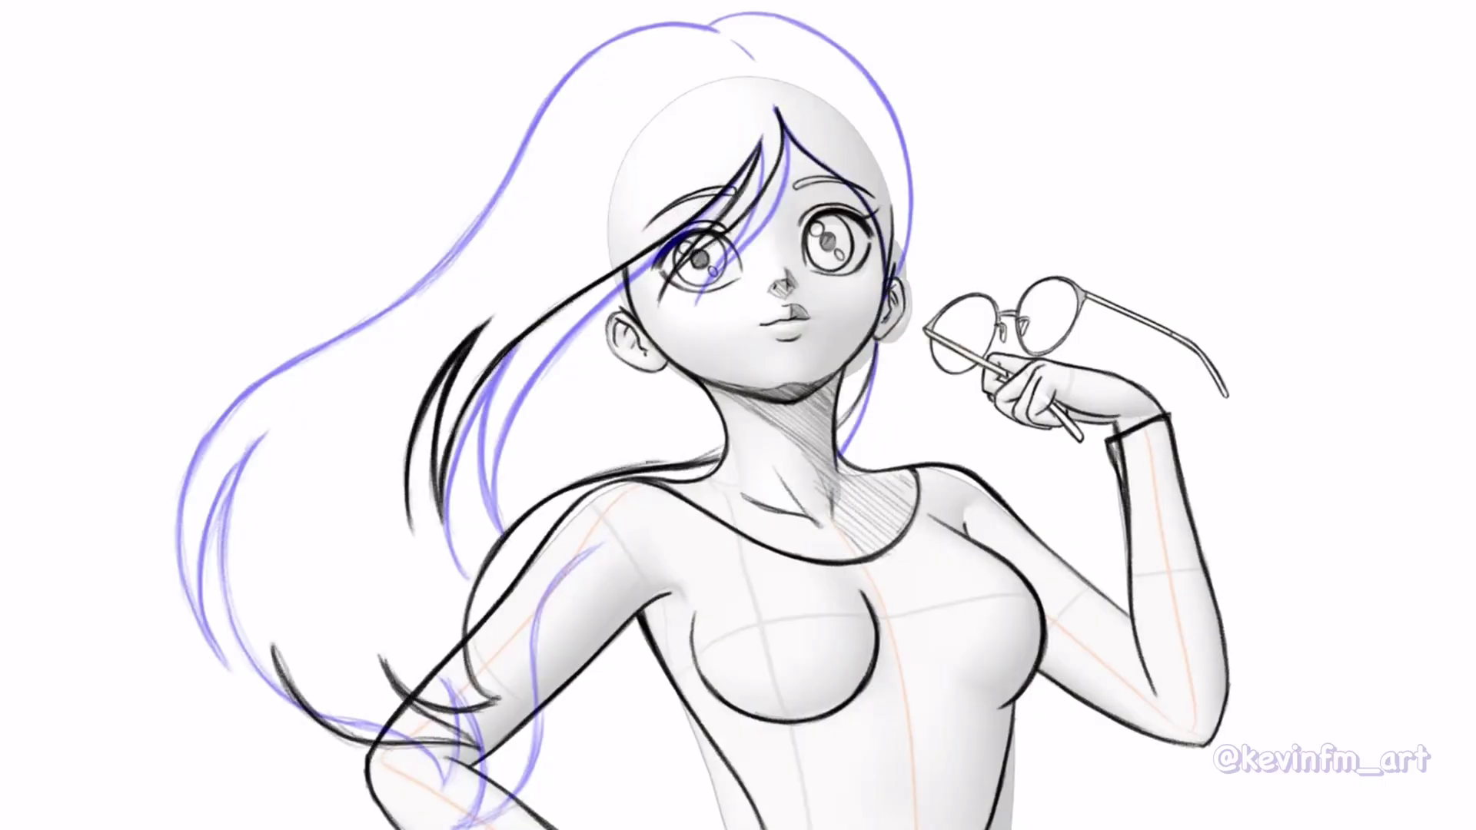
Sketch cel 18's outer back-hair outline with split, pointed tips flowing away from the head.
drag(268, 630, 305, 730)
drag(184, 526, 304, 730)
drag(513, 169, 138, 492)
drag(140, 442, 179, 623)
drag(203, 434, 156, 600)
mouse_move(226, 408)
mouse_down()
mouse_move(185, 538)
mouse_move(388, 745)
mouse_up()
drag(156, 540, 177, 635)
drag(282, 323, 136, 492)
drag(538, 116, 439, 246)
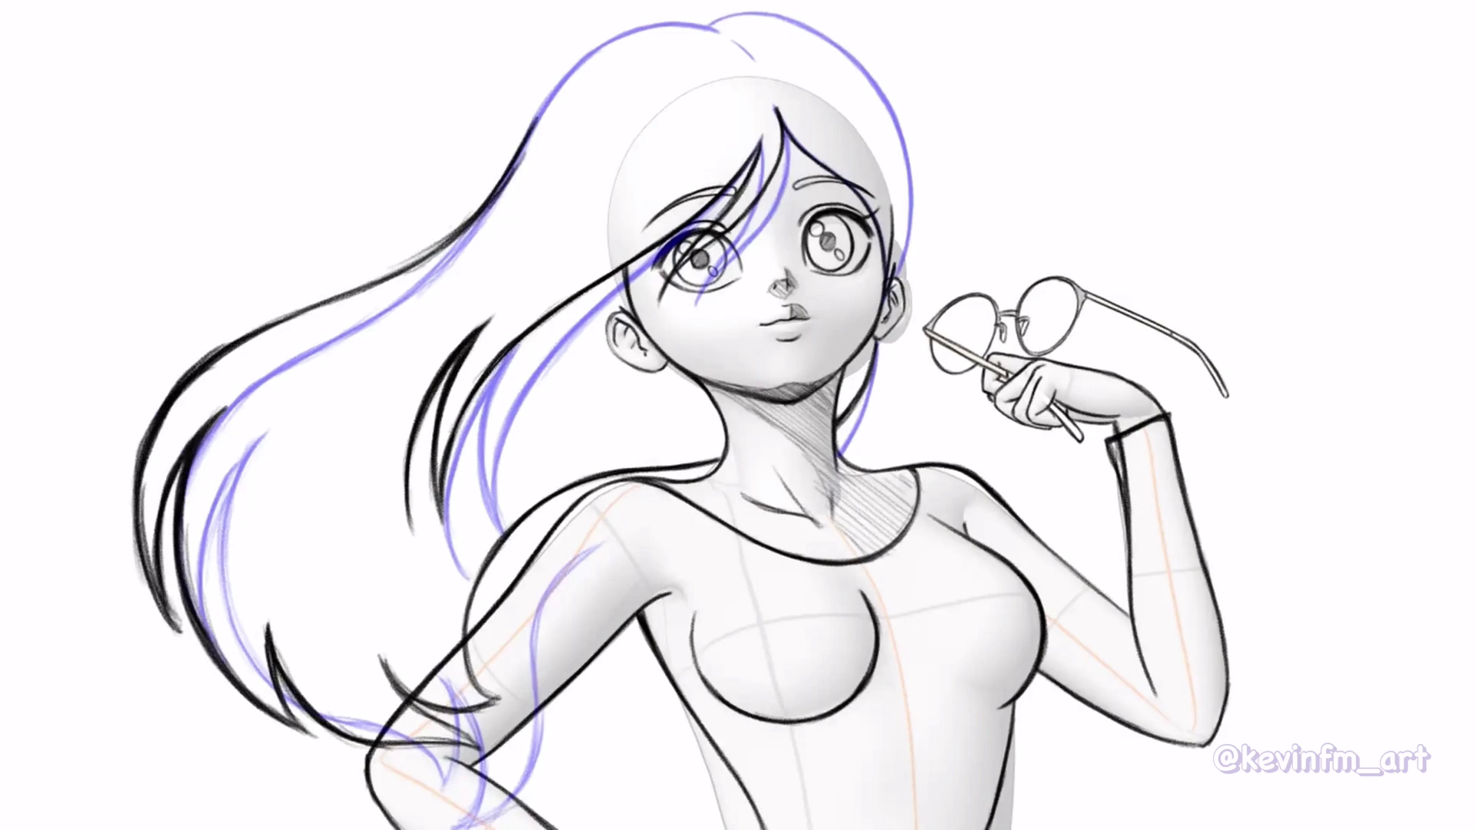
Sketch the crown outline and hair parting on top of the head on cel 18.
drag(607, 41, 347, 297)
drag(719, 30, 544, 100)
drag(708, 27, 841, 48)
drag(726, 38, 756, 62)
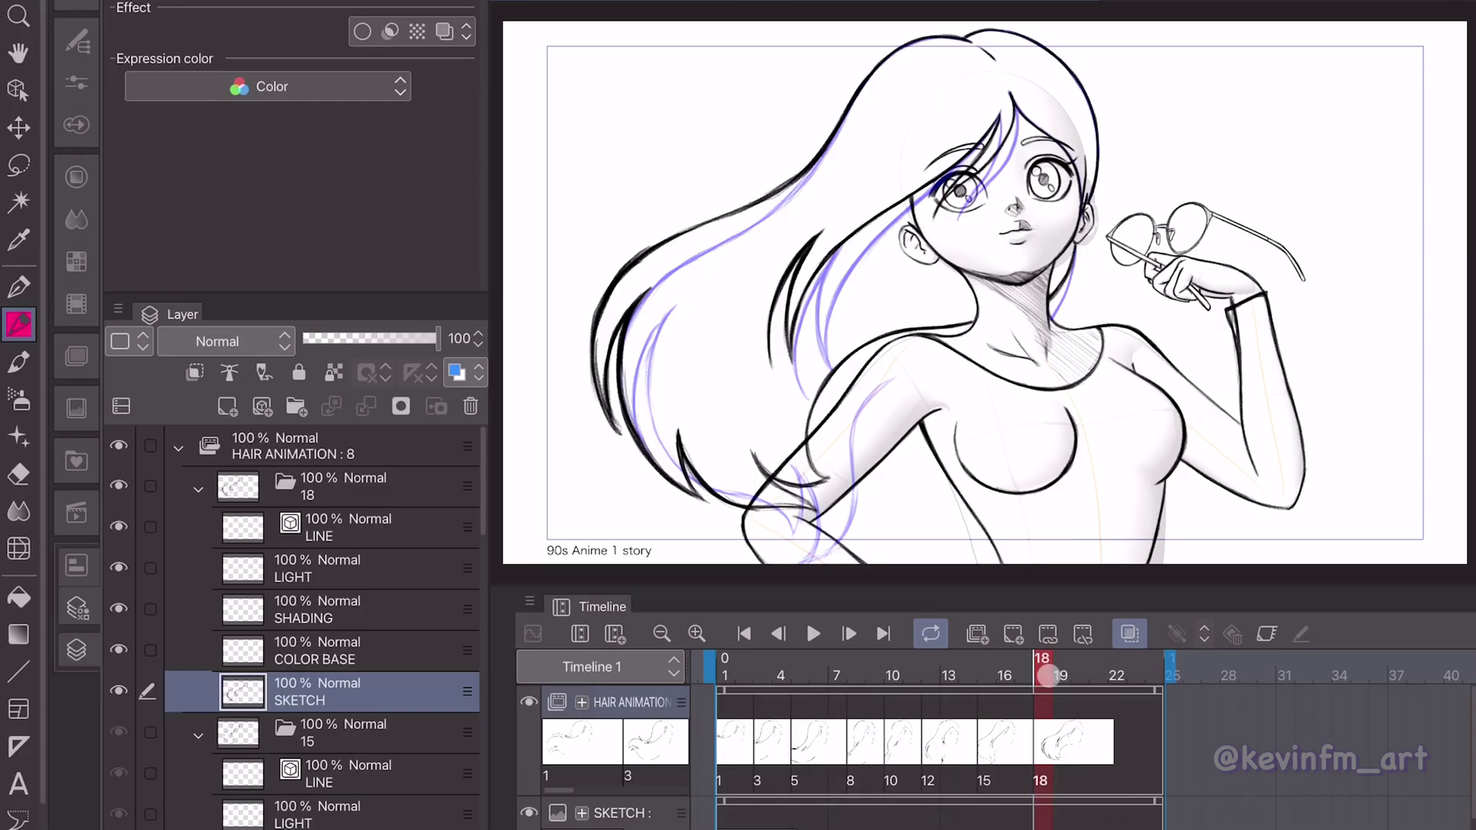
Add a new animation cel at frame 19 and sketch the bangs and inner strands blown backward from the face.
click(1050, 674)
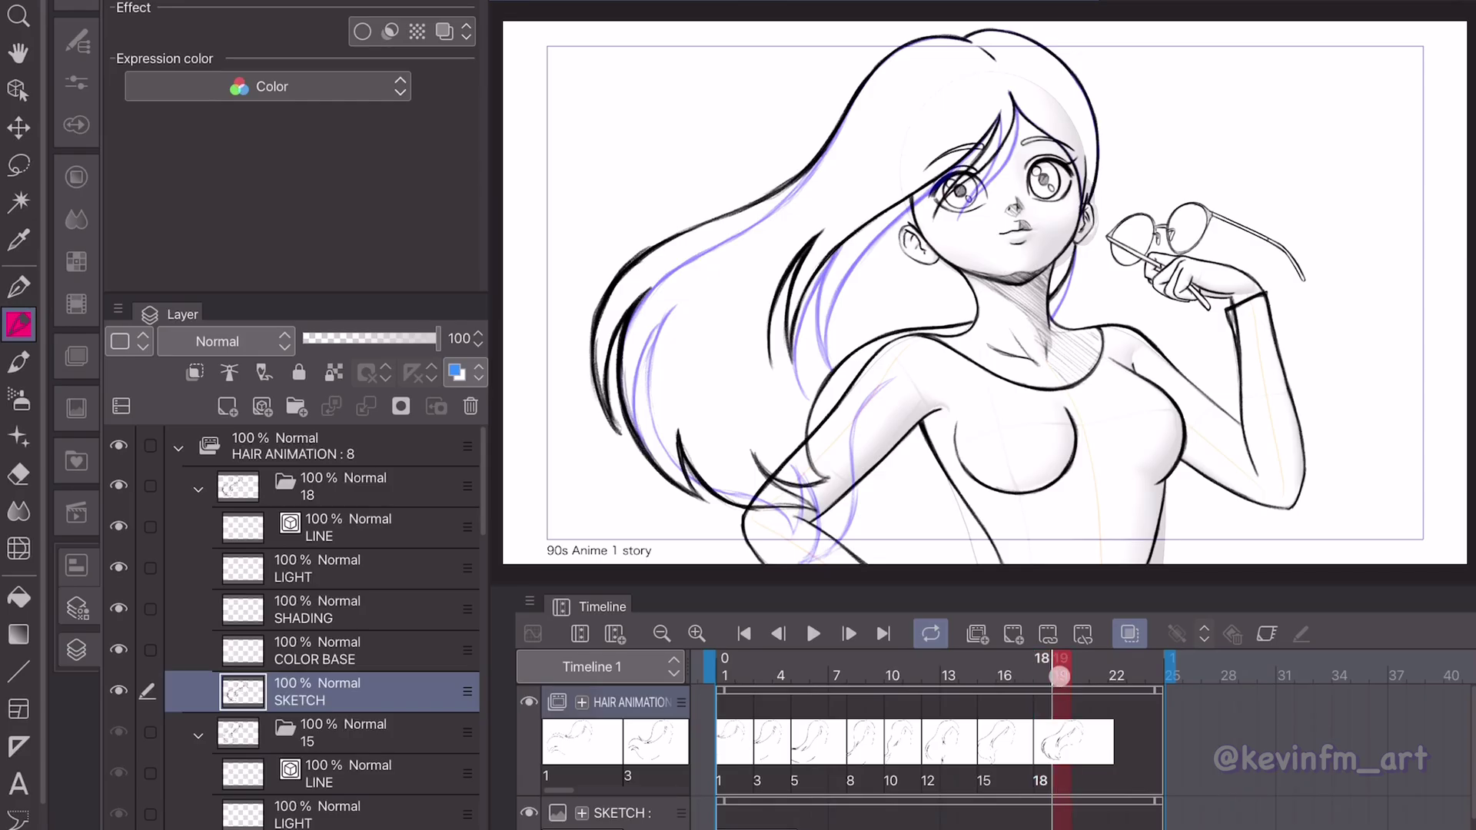
click(1015, 634)
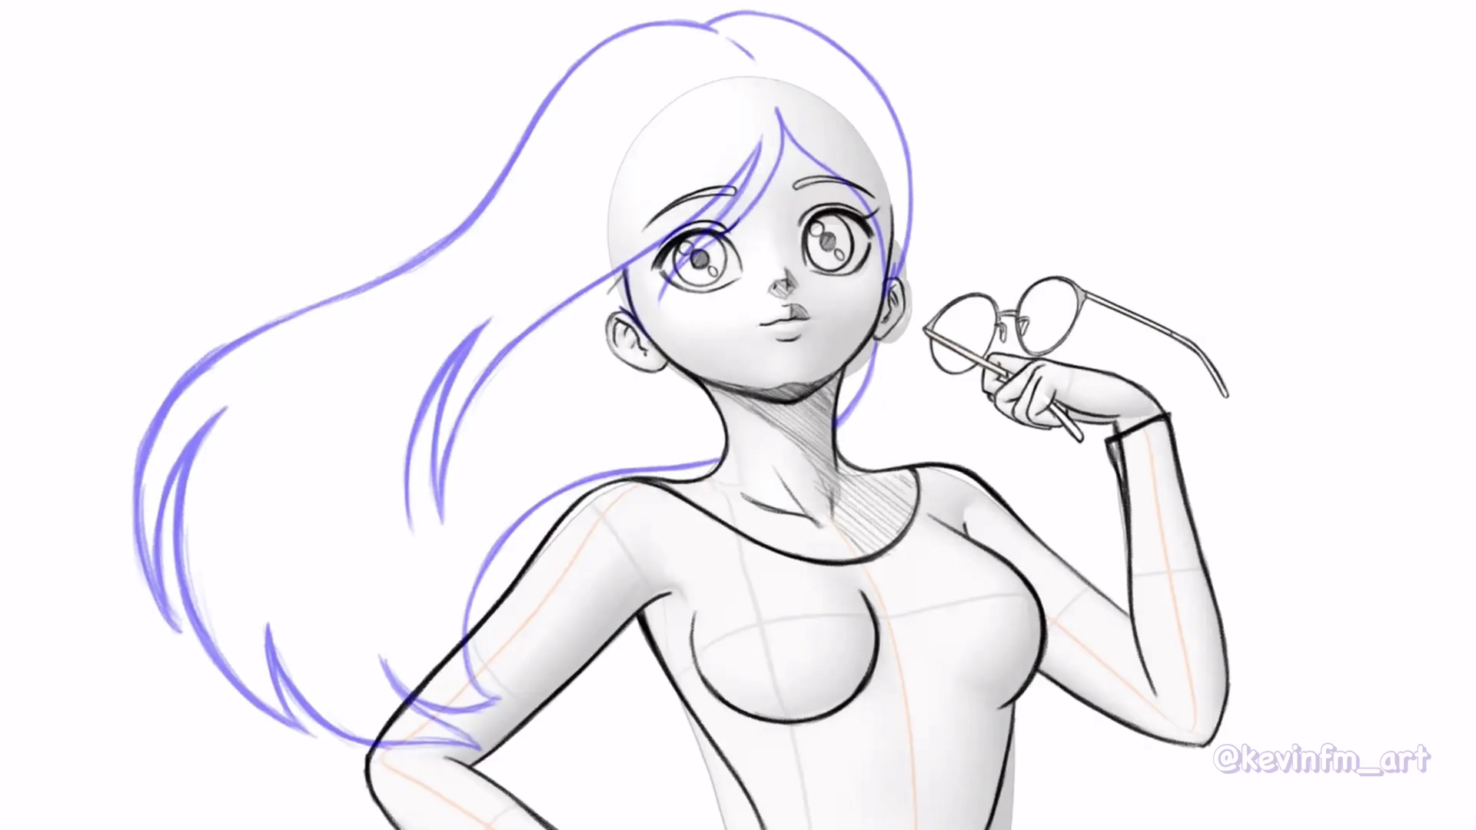
drag(774, 158, 609, 294)
drag(777, 110, 708, 219)
drag(762, 133, 644, 229)
drag(541, 249, 400, 379)
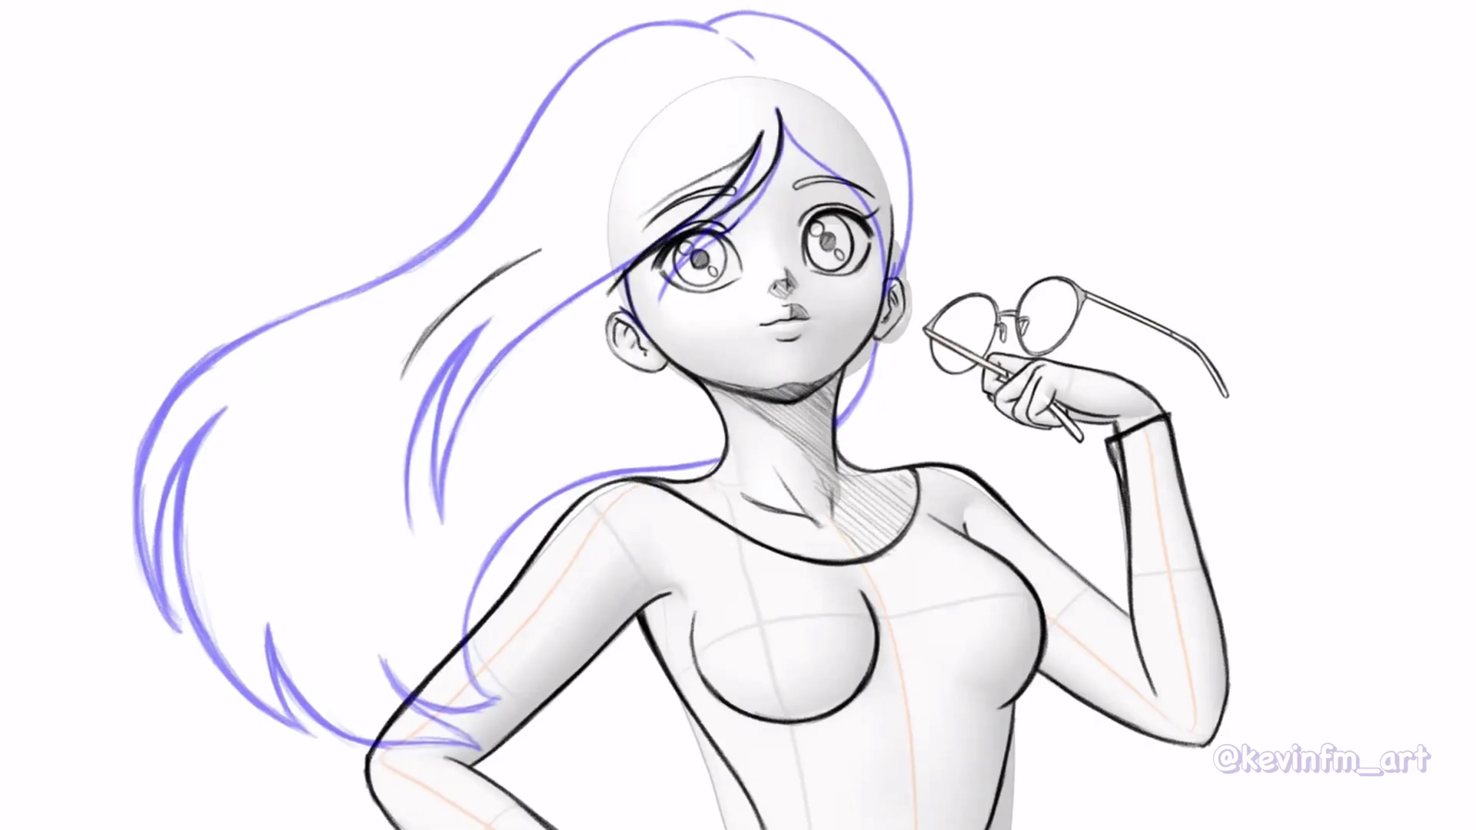
drag(760, 133, 451, 305)
drag(442, 296, 397, 395)
drag(501, 246, 339, 427)
Sketch cel 19's lower strands behind the shoulder and neck, along with the pointed tips of the back hair.
drag(442, 547, 392, 703)
drag(721, 461, 392, 676)
drag(875, 338, 840, 415)
drag(279, 531, 394, 704)
drag(720, 460, 394, 699)
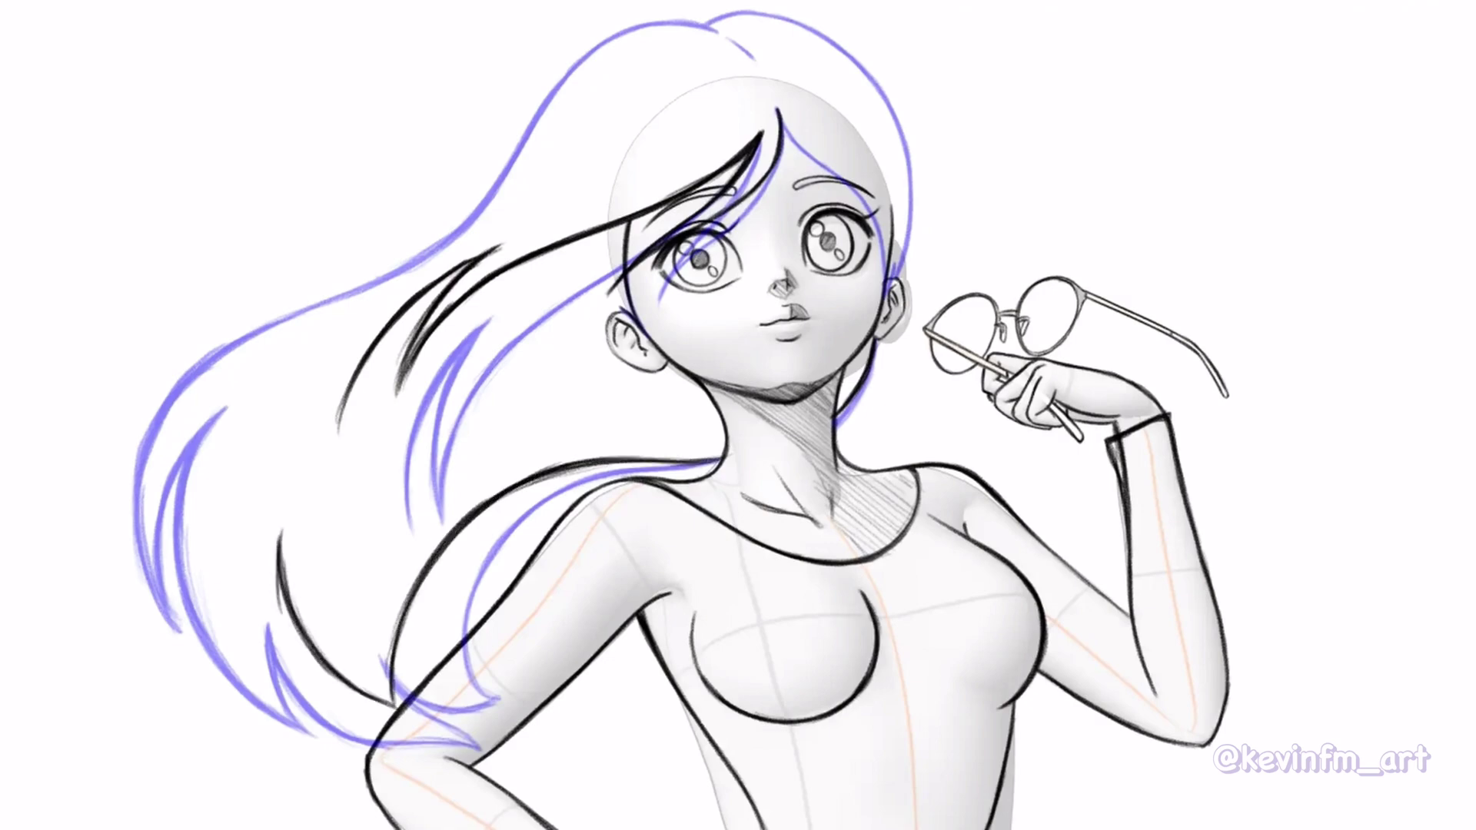
drag(278, 557, 332, 700)
drag(195, 392, 319, 695)
drag(132, 453, 179, 589)
Complete cel 19's hair with the outer back contour, the crown outline, and the bang over the far eye.
drag(377, 254, 129, 538)
drag(538, 111, 309, 275)
drag(404, 248, 129, 540)
mouse_move(719, 31)
mouse_down()
mouse_move(493, 178)
mouse_move(912, 197)
mouse_up()
drag(780, 115, 886, 266)
drag(906, 138, 893, 303)
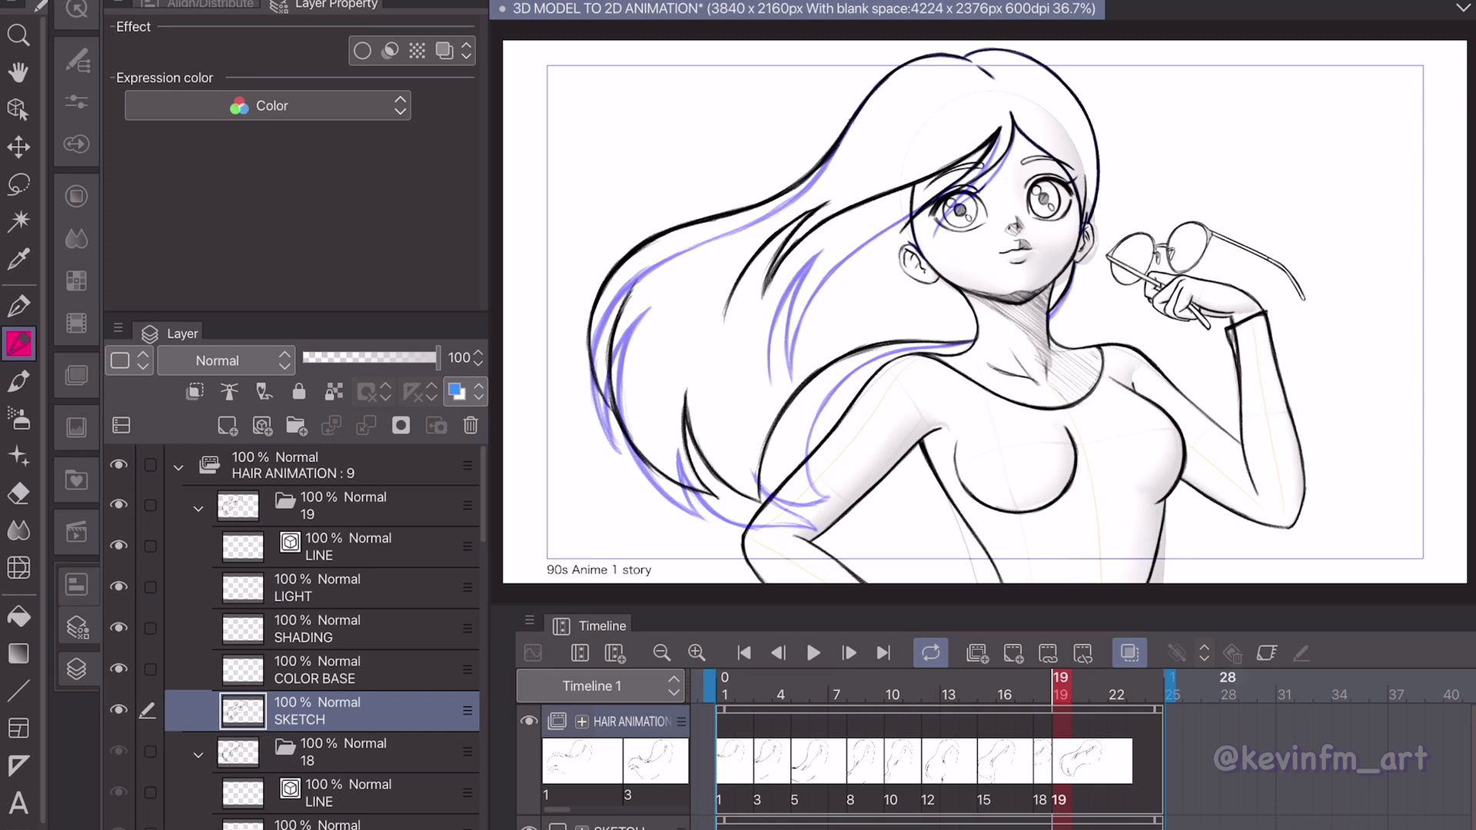
Add a new animation cel at frame 22, rename its folder 22, and select its SKETCH layer.
drag(1060, 714, 1118, 719)
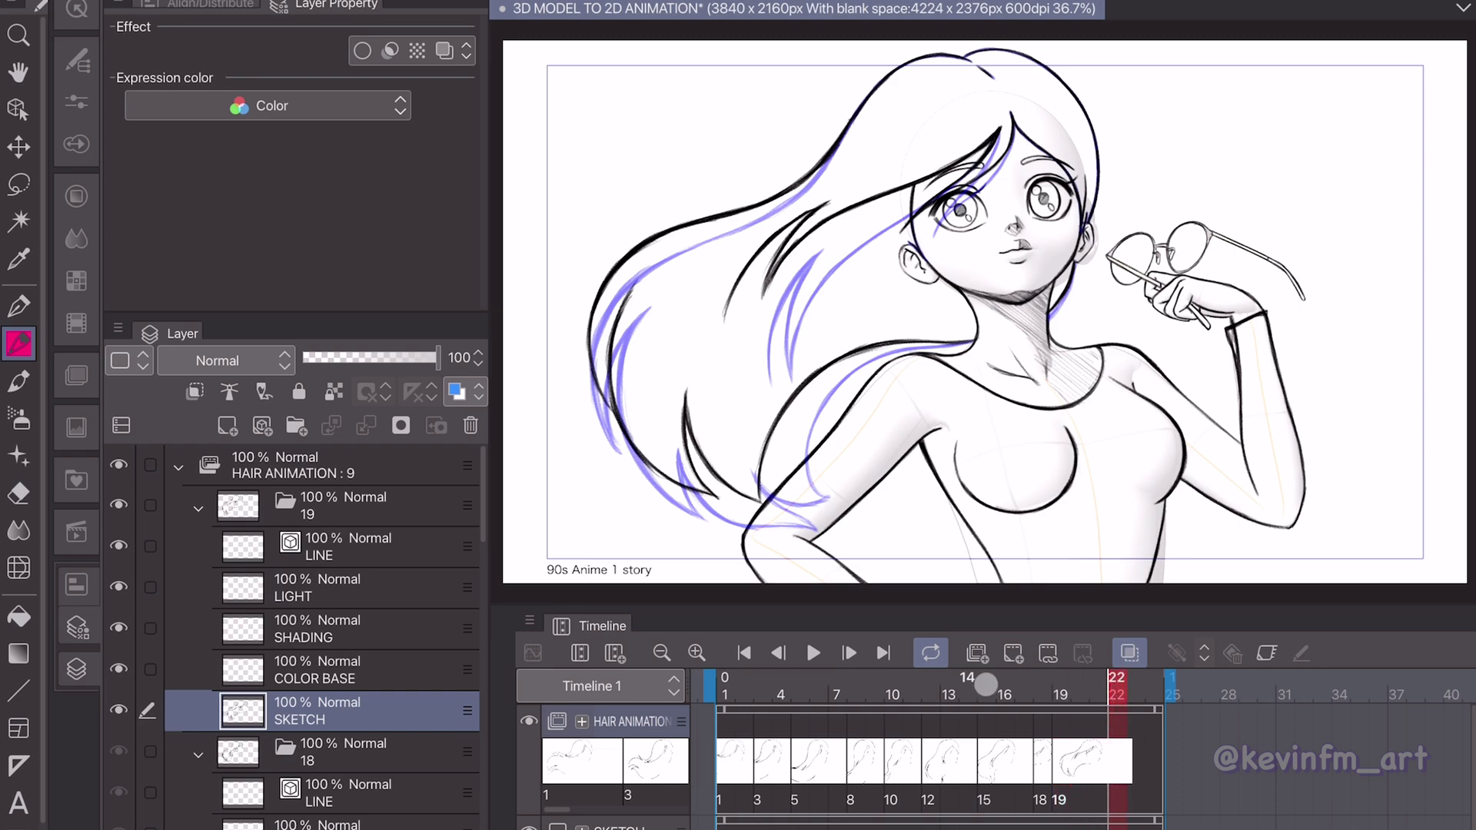
click(1013, 653)
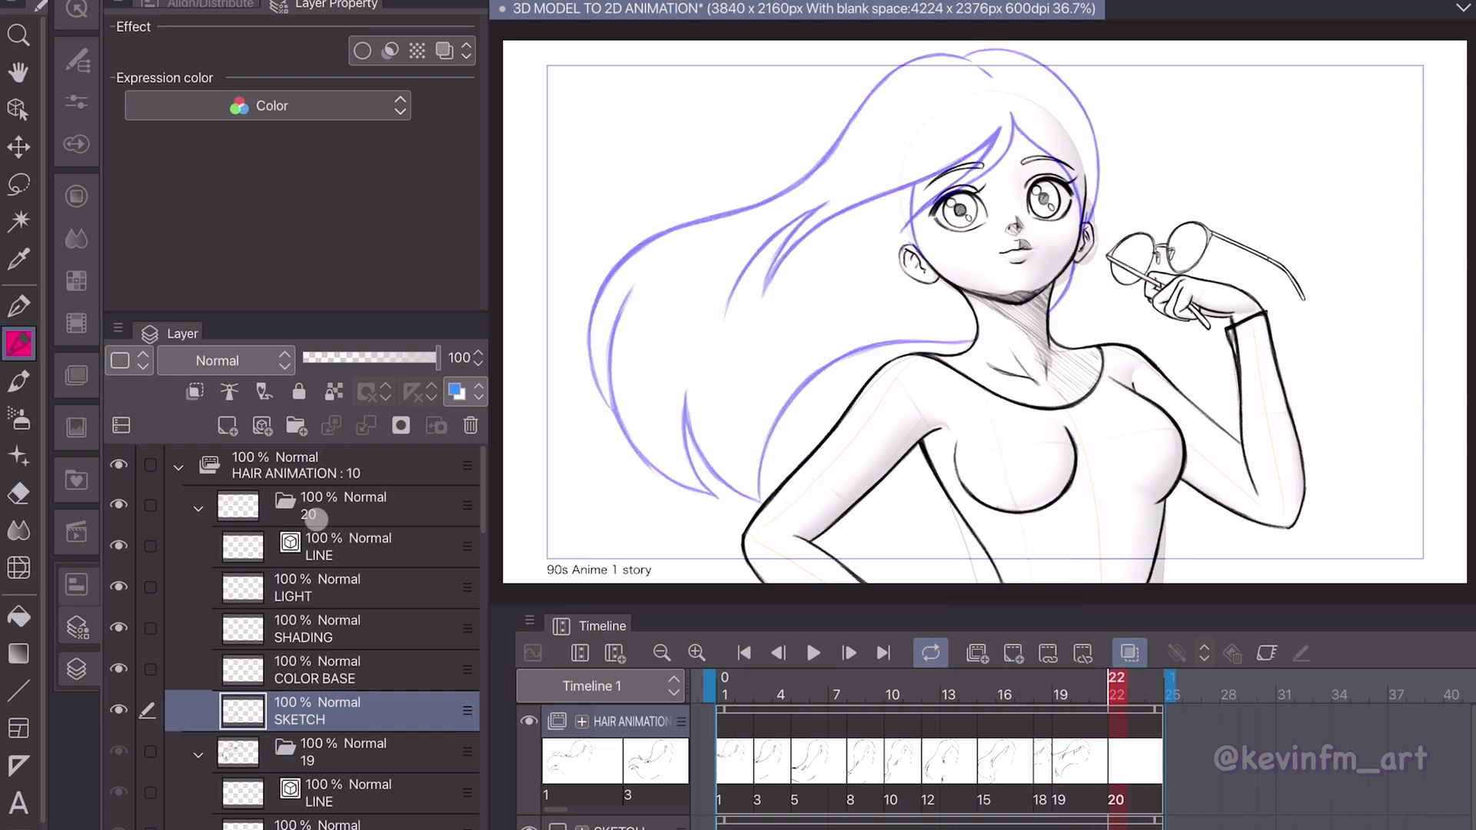
double_click(316, 520)
text(22)
key(Return)
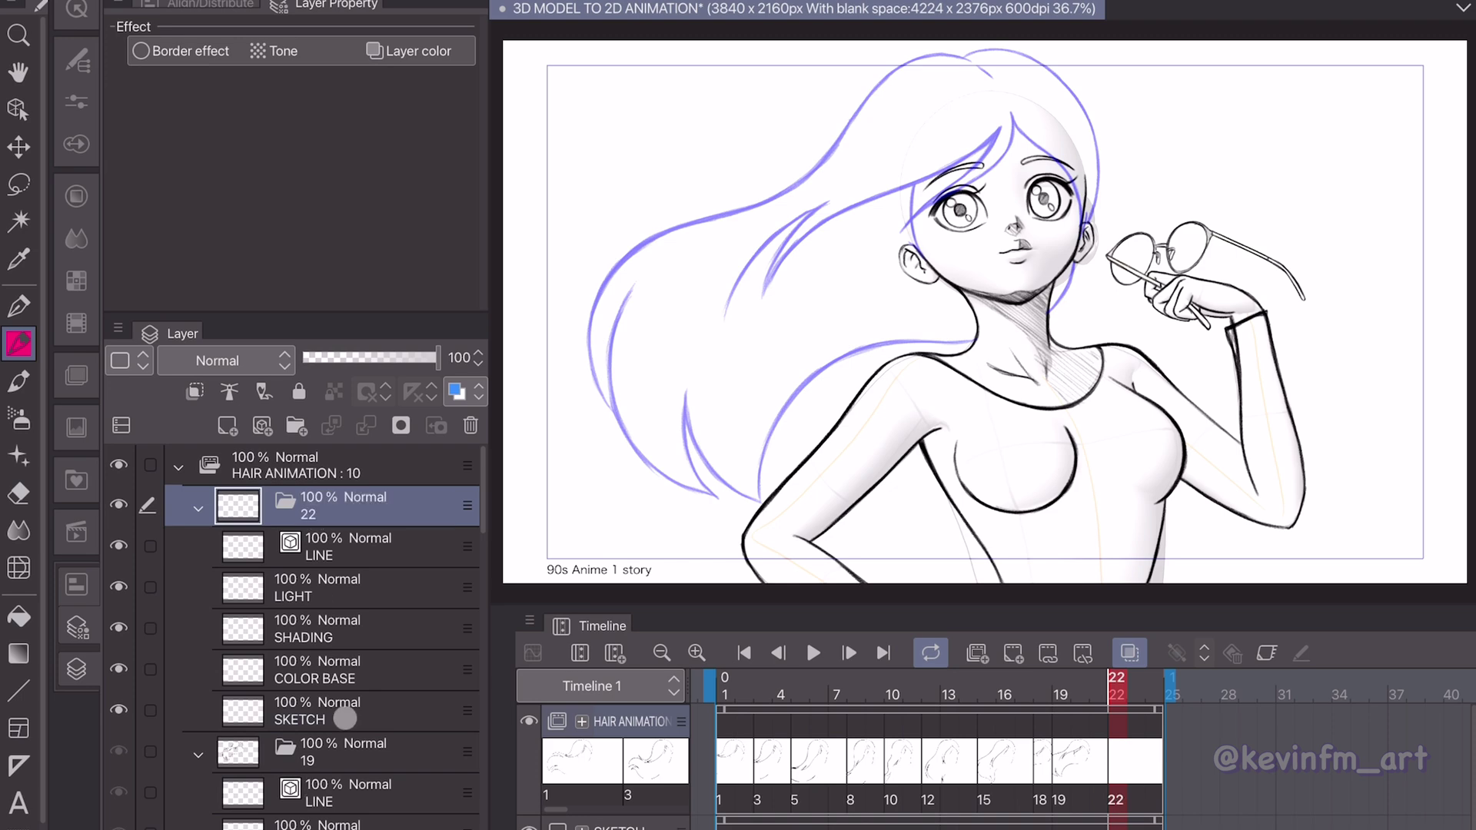
click(344, 716)
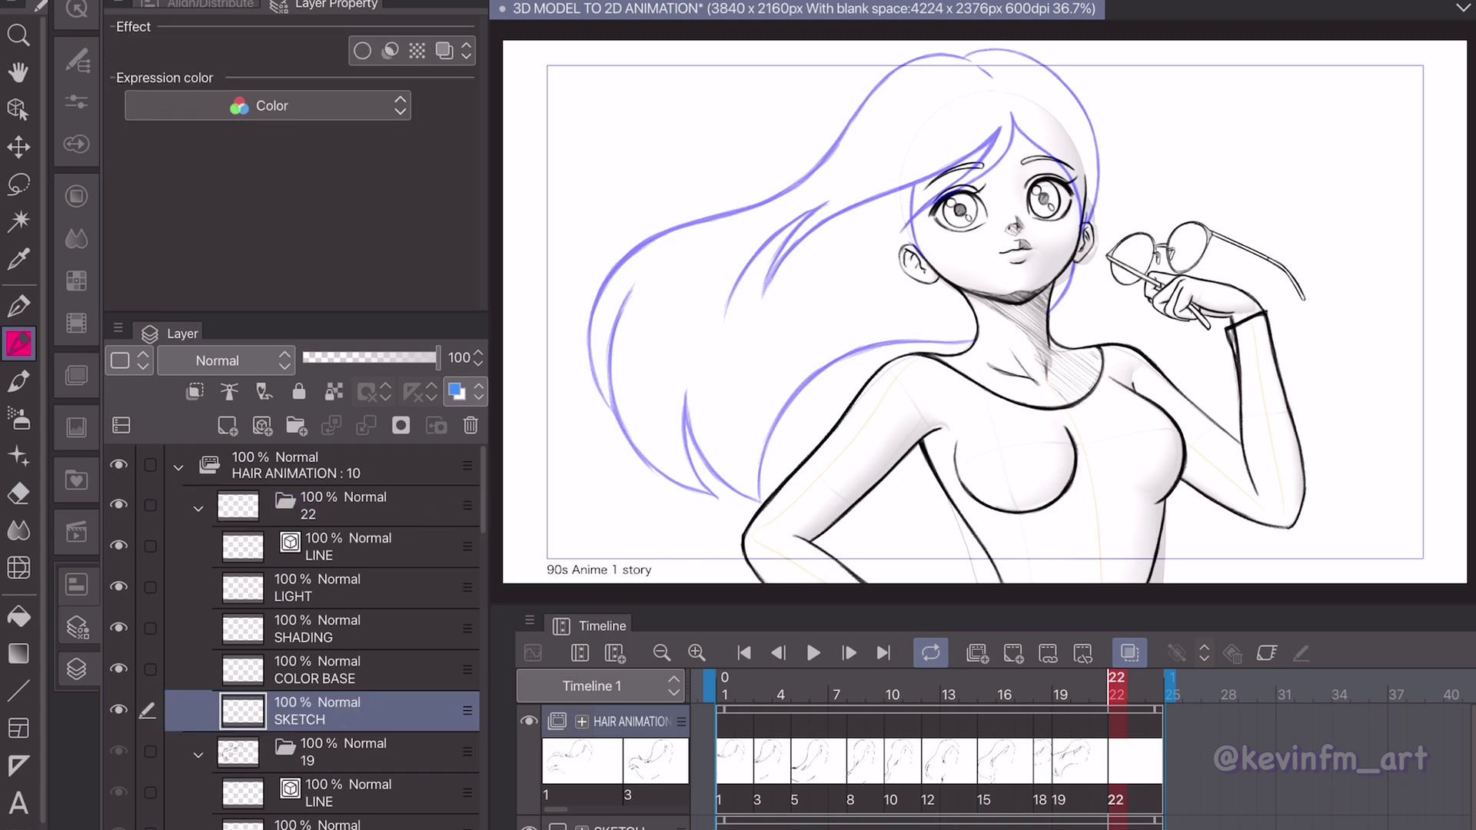
Assign cel 1 to frame 24 to close the loop, and return to cel 22 for drawing.
click(1155, 692)
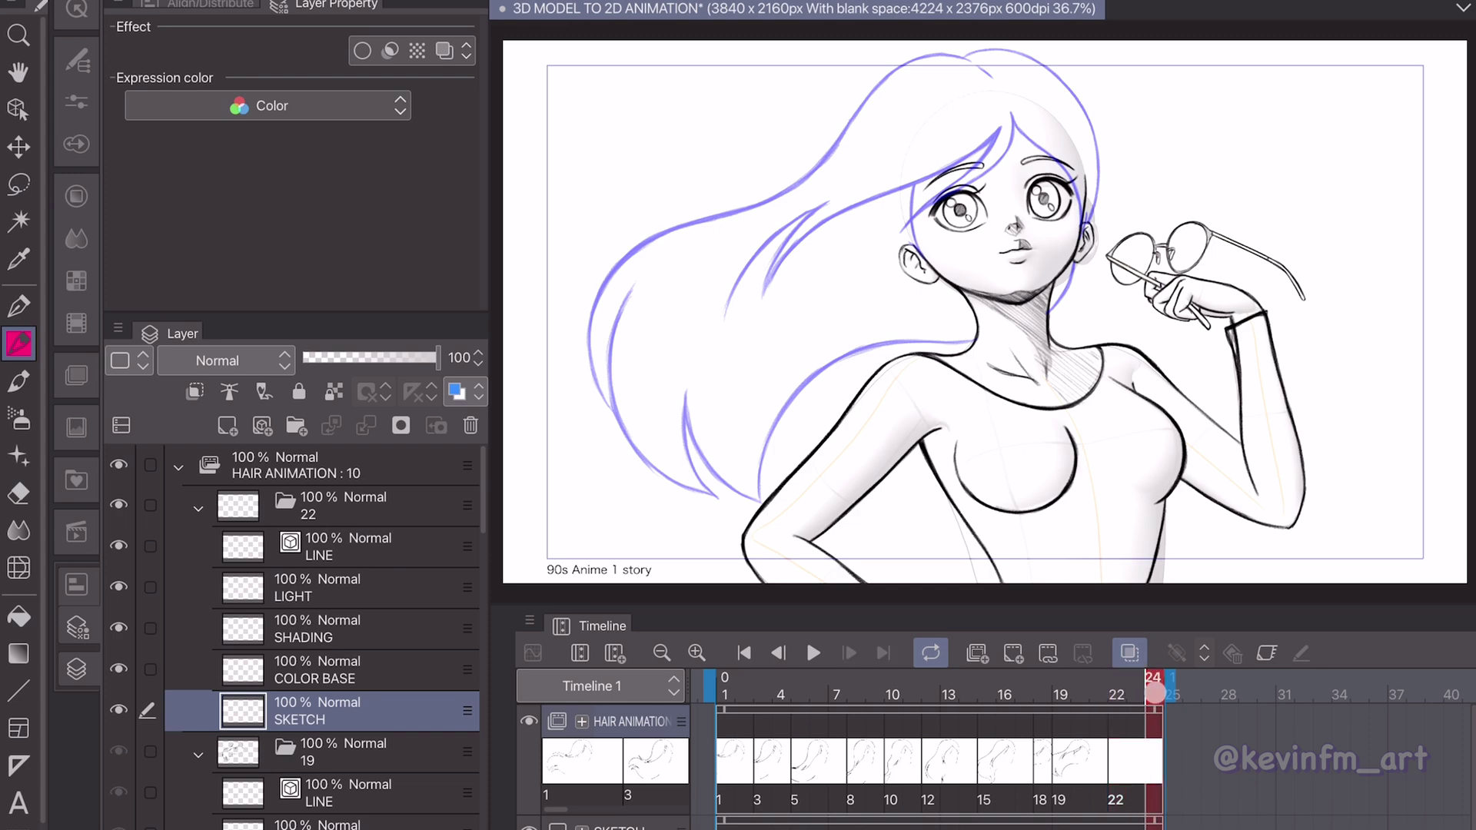
click(1048, 652)
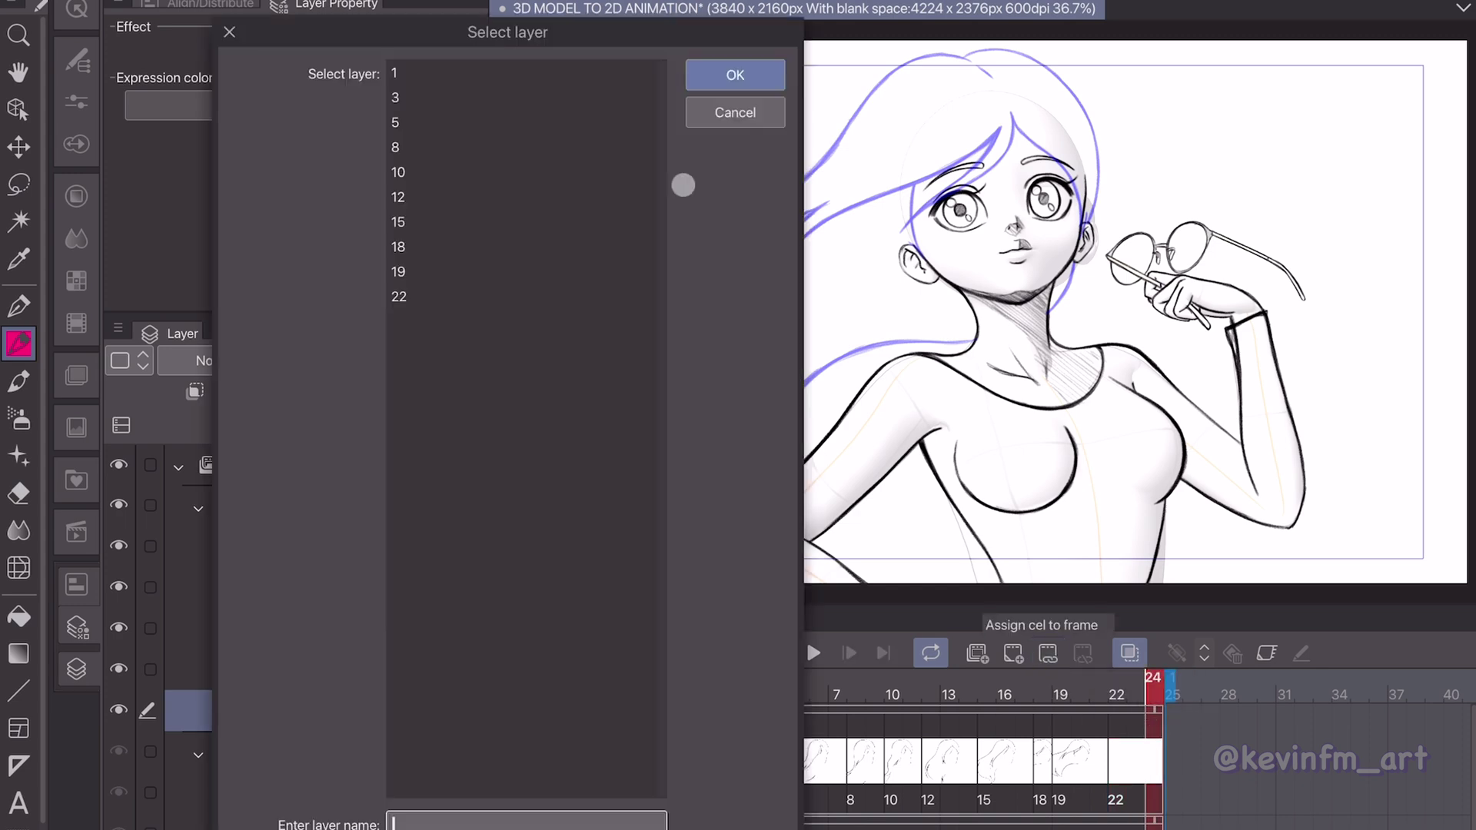
click(625, 70)
click(731, 73)
click(1116, 751)
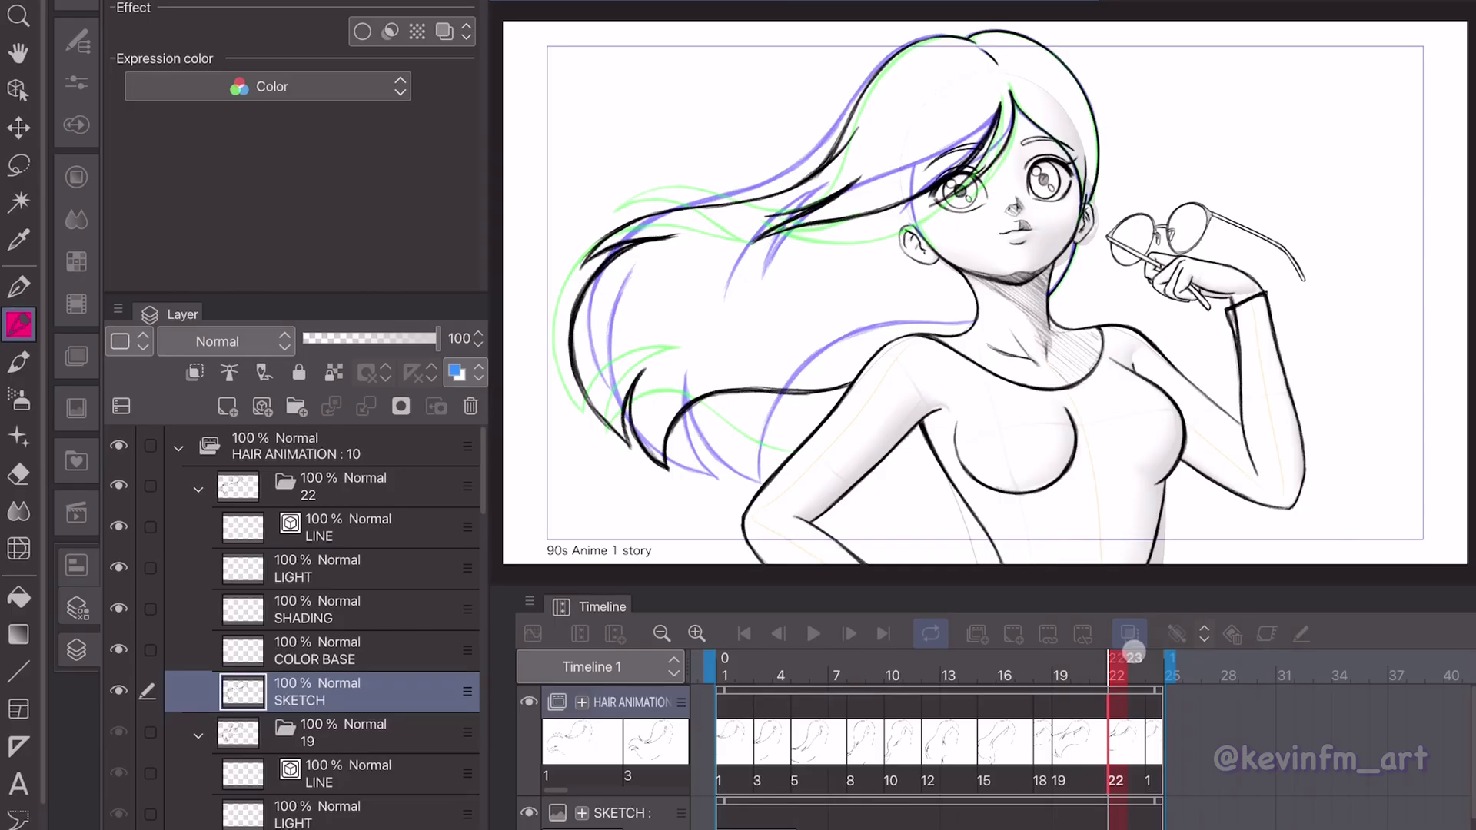
Go to frame 24 to compare cel 1 with the onion-skinned hair of cel 22.
mouse_move(1134, 652)
mouse_down()
mouse_move(1113, 684)
mouse_move(1157, 664)
mouse_up()
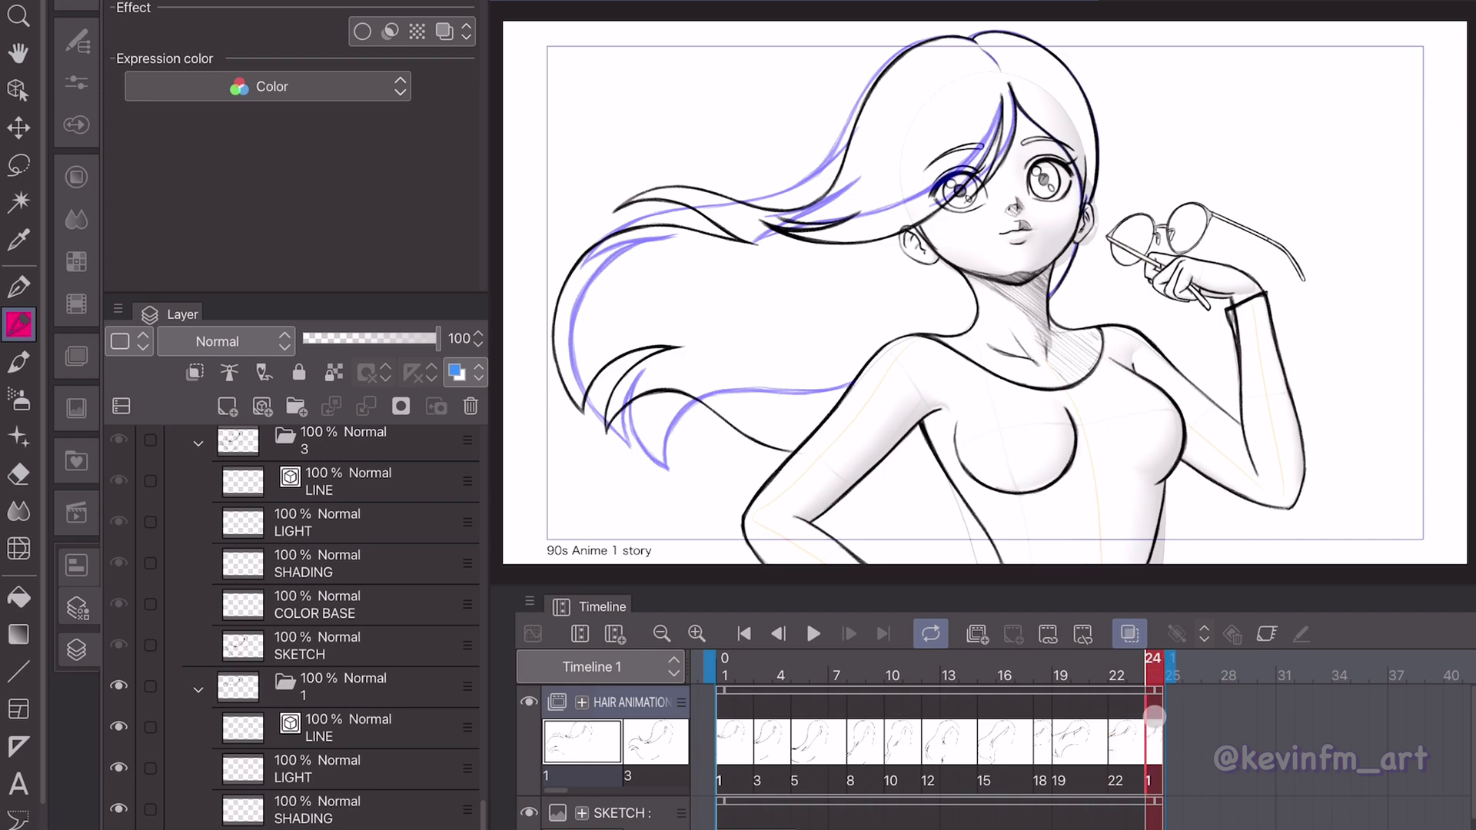
Remove the repeated cel 1 from frame 24, then scrub through the timeline and play back the hair loop.
click(1083, 633)
click(764, 695)
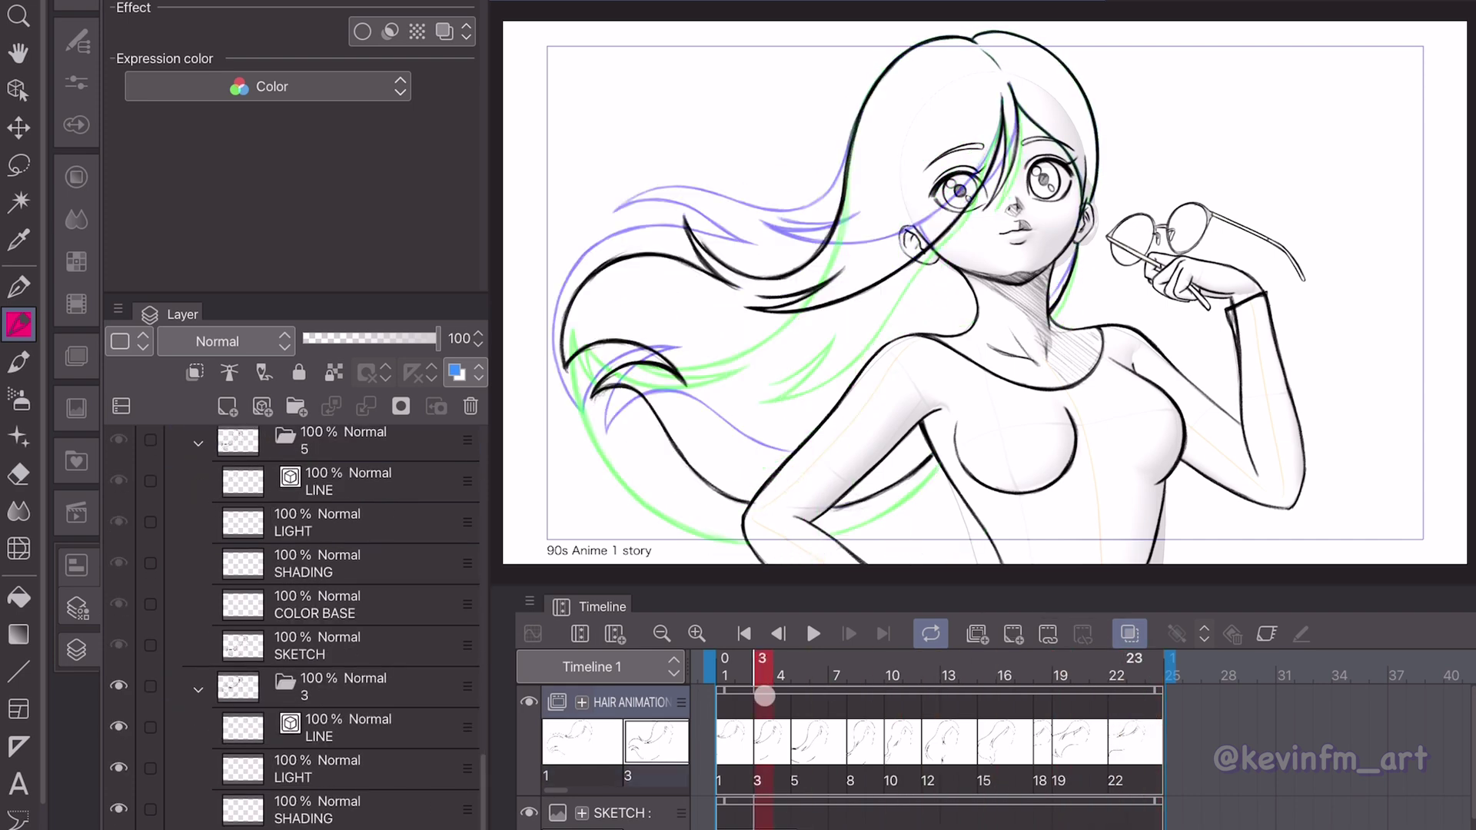
mouse_move(763, 695)
mouse_down()
mouse_move(1137, 695)
mouse_move(1123, 696)
mouse_up()
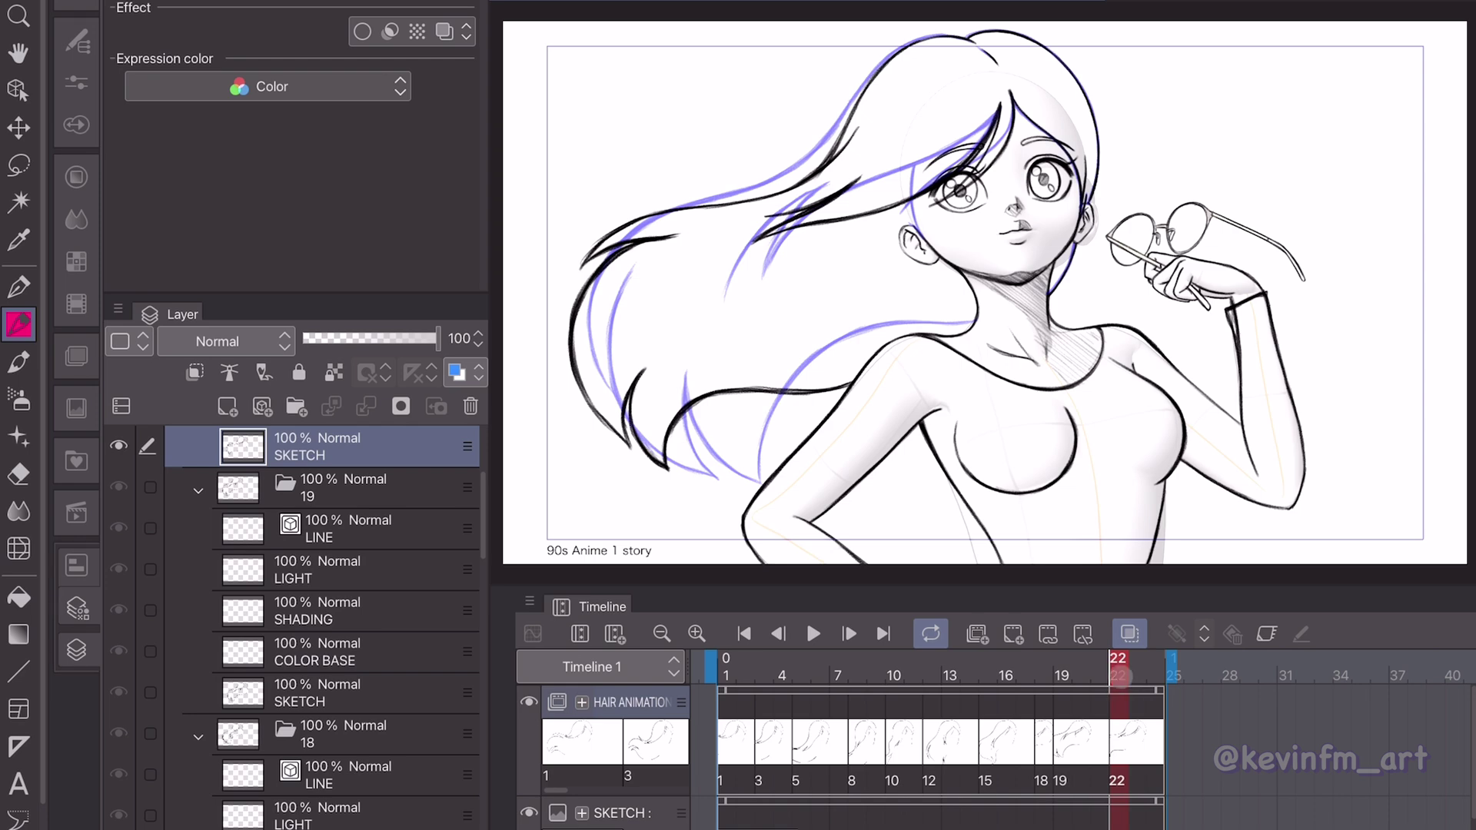
drag(1119, 696, 724, 695)
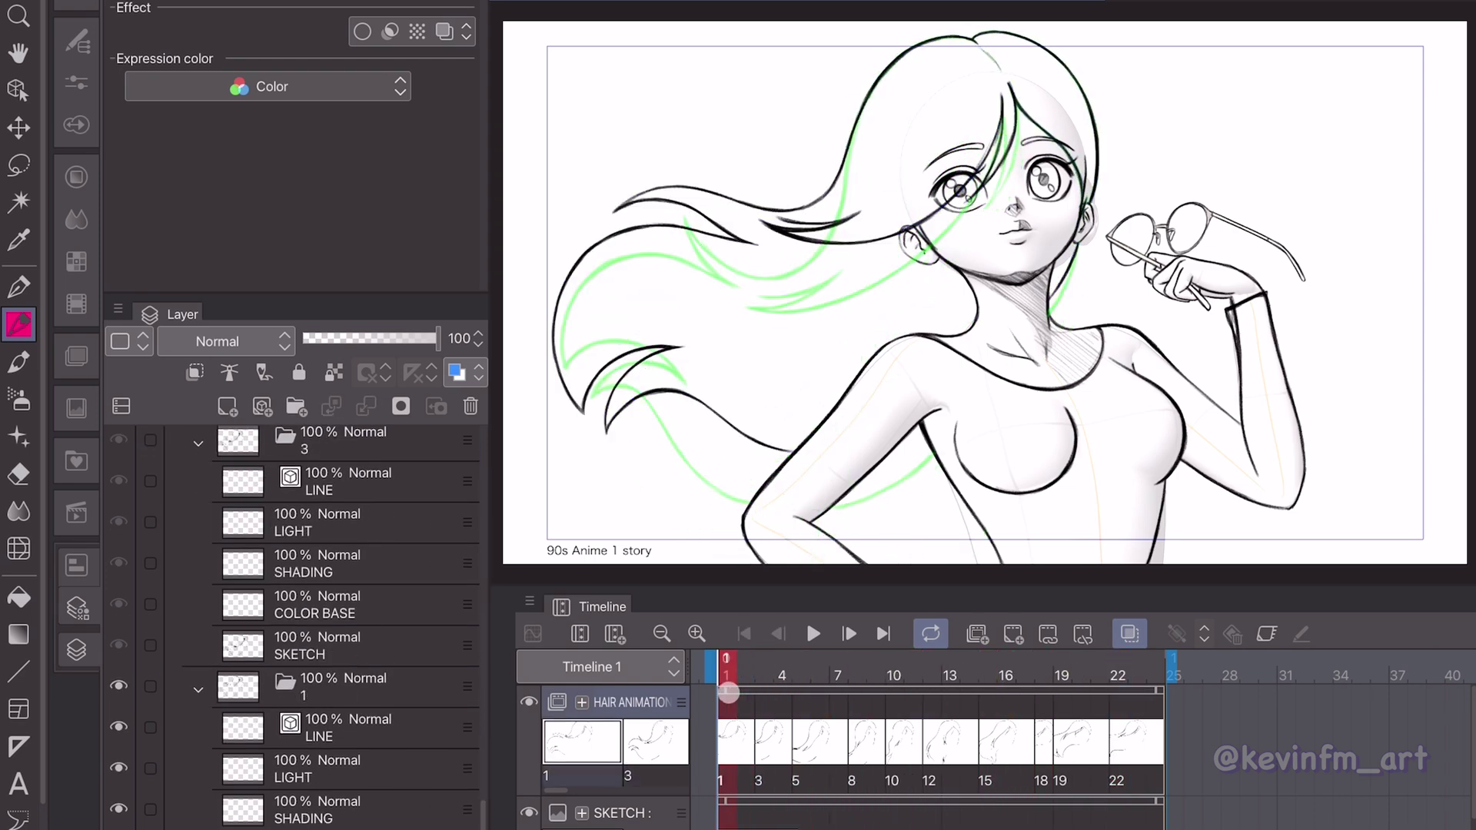
click(816, 633)
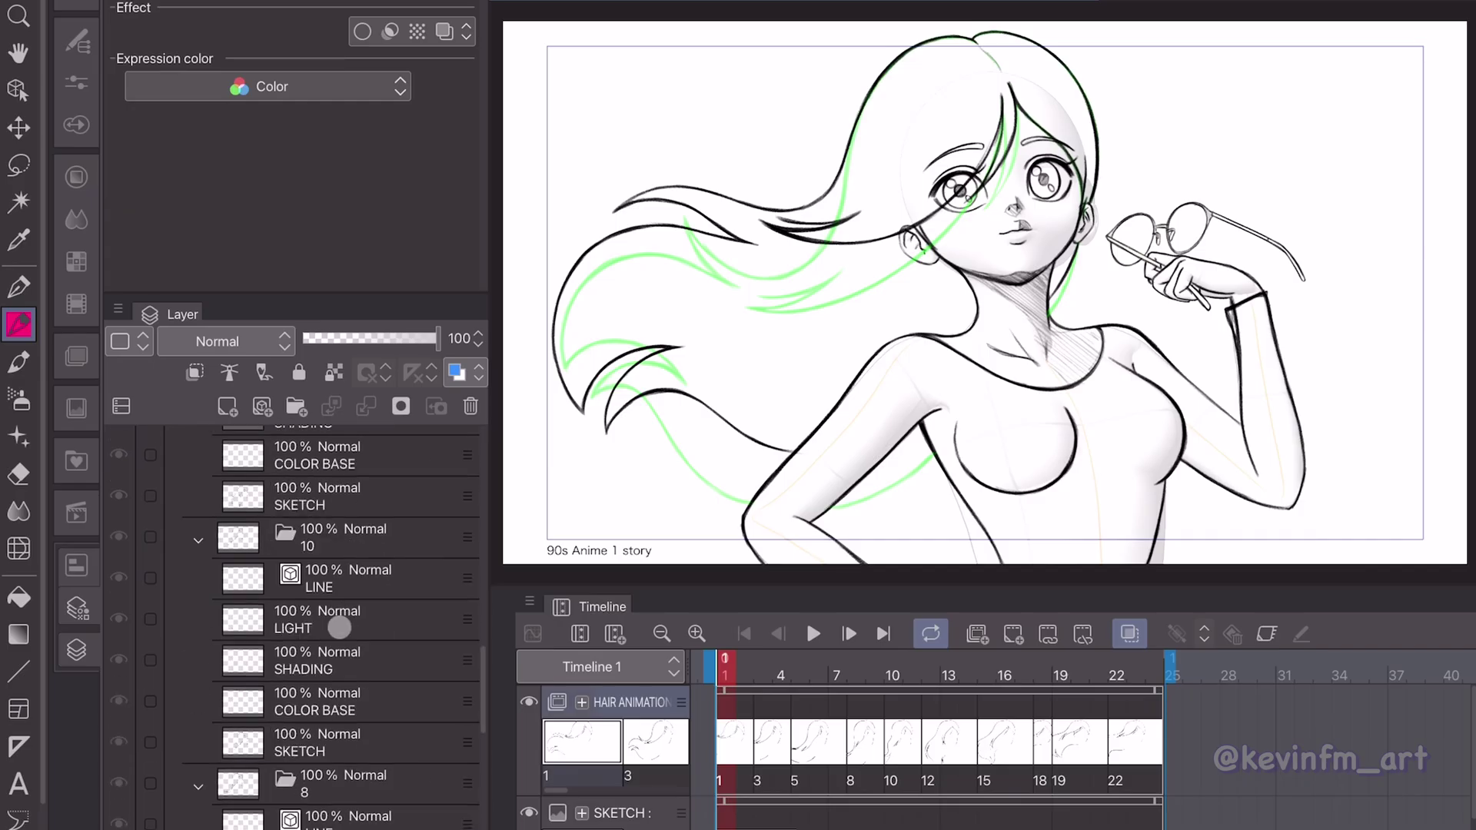
Collapse the HAIR ANIMATION folder and create a layer folder named BODY above the body's SKETCH layer.
scroll(339, 627, up, 10)
click(176, 452)
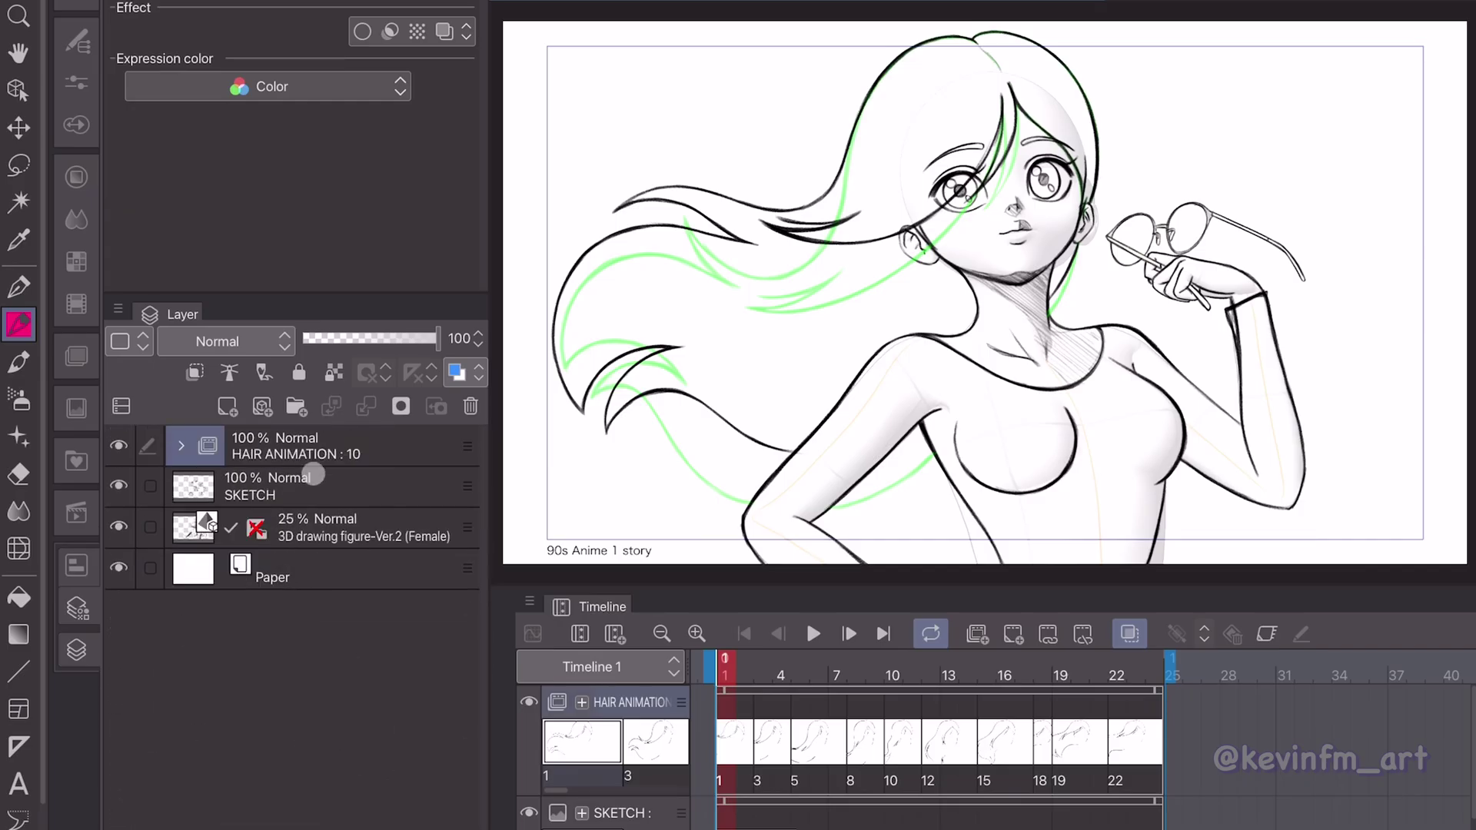
click(323, 483)
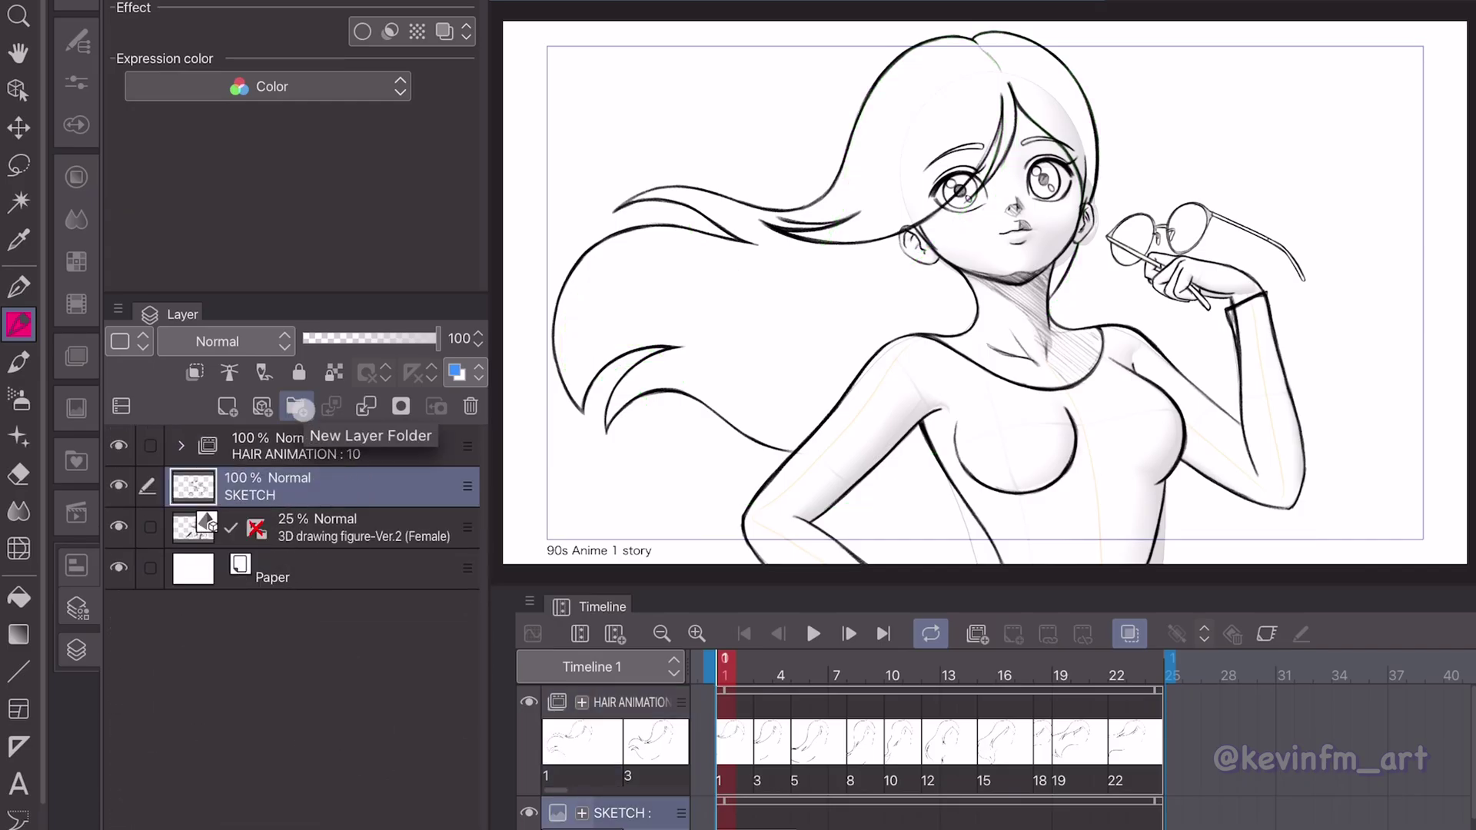
click(296, 406)
double_click(282, 489)
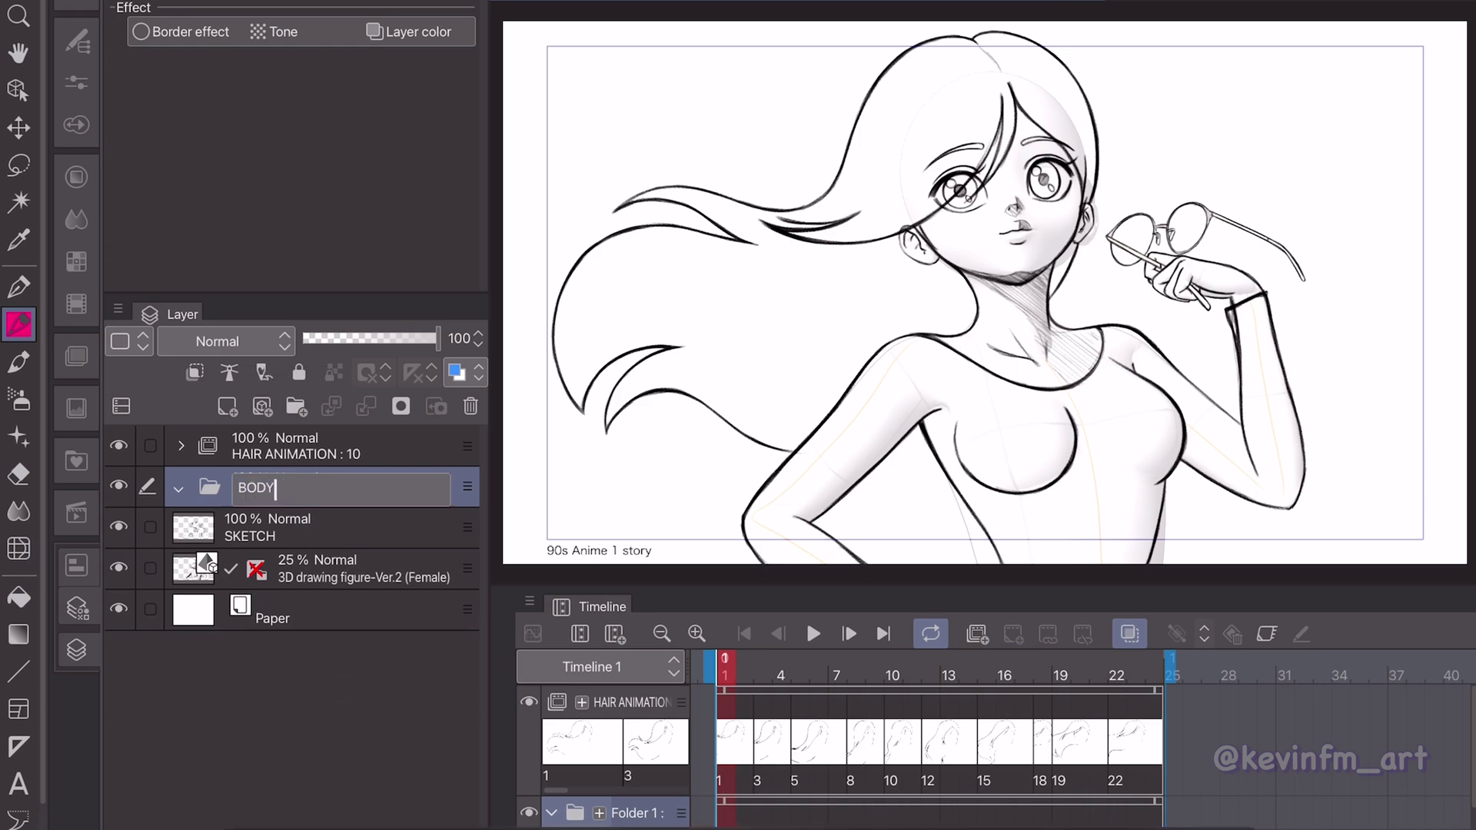
key(Return)
Move the SKETCH layer into the BODY folder and give it the blue layer color at 50% opacity.
click(322, 534)
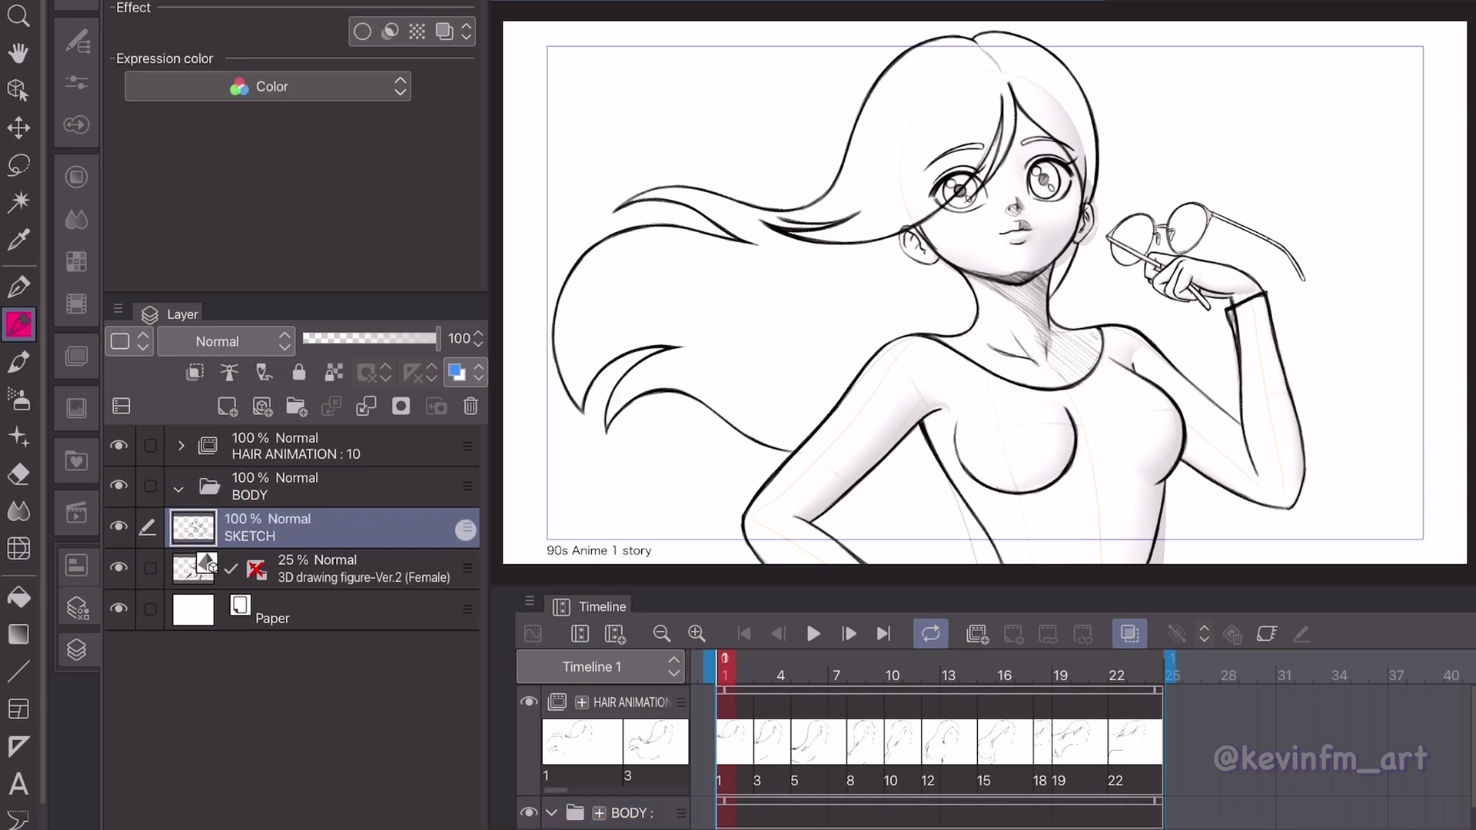
drag(465, 530, 452, 502)
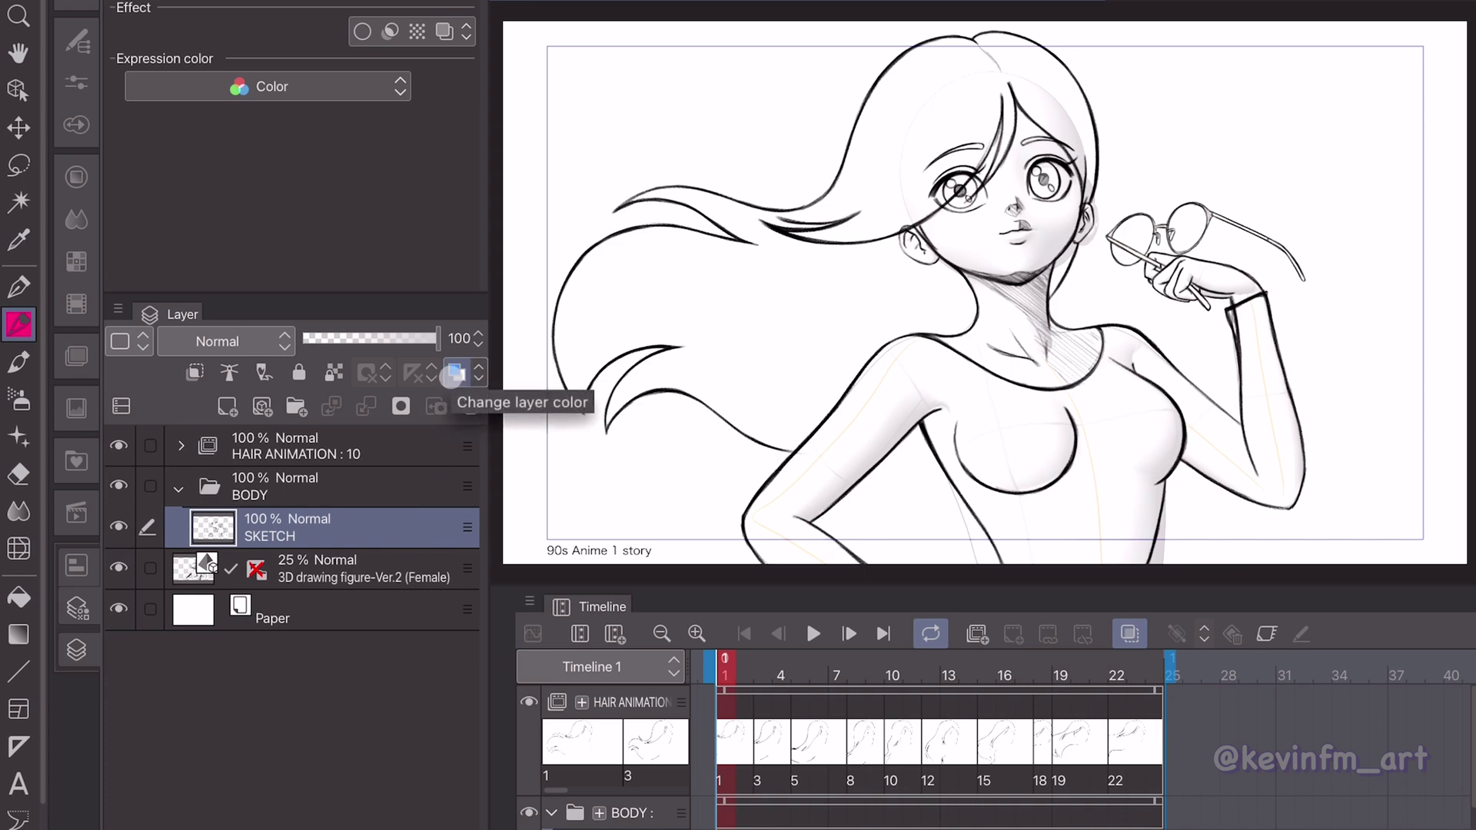
click(454, 374)
drag(438, 339, 372, 338)
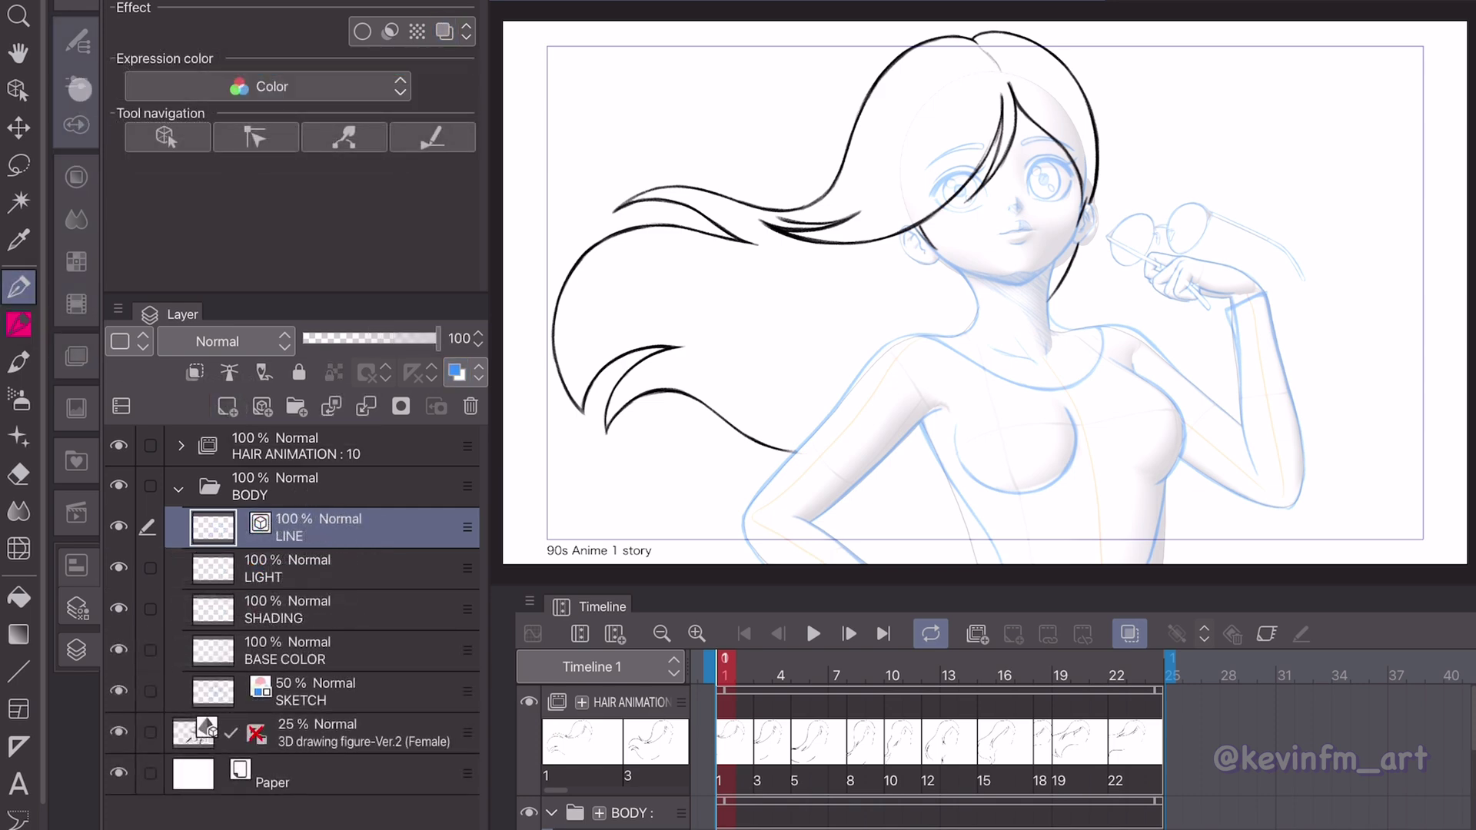
Choose the Textured pen for inking and set its brush size to 30.
click(78, 85)
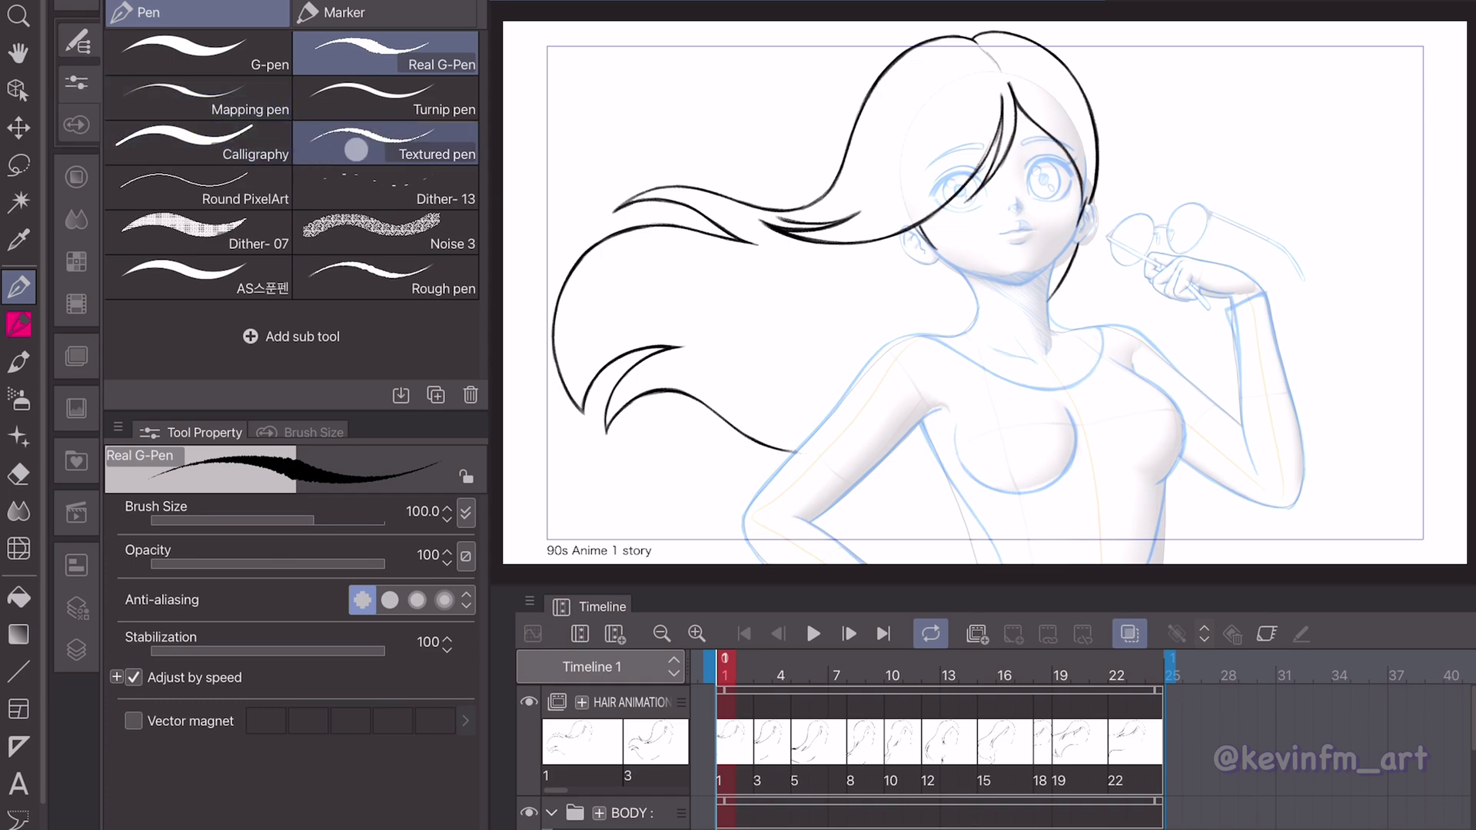
click(367, 145)
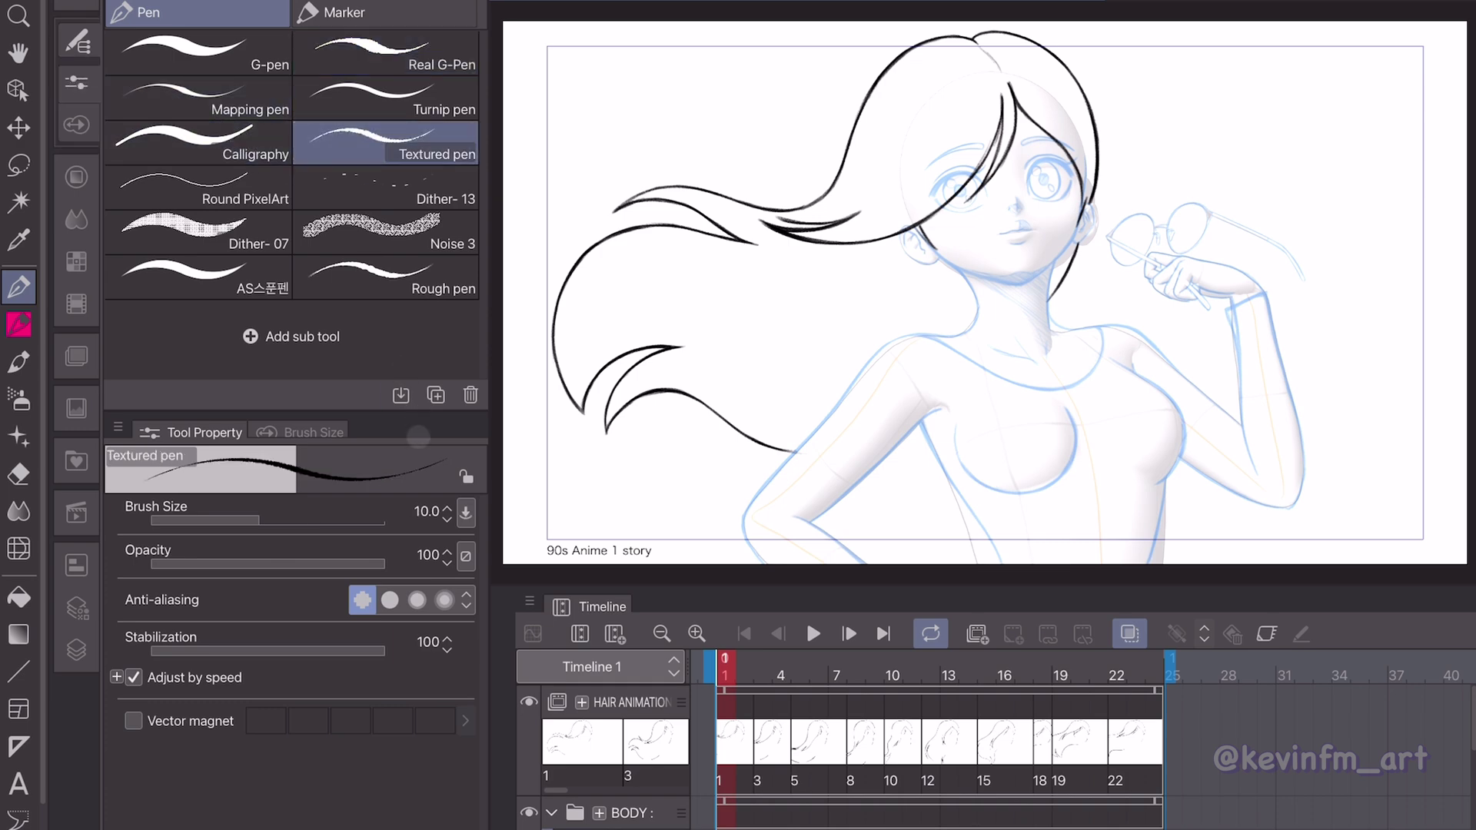
click(71, 125)
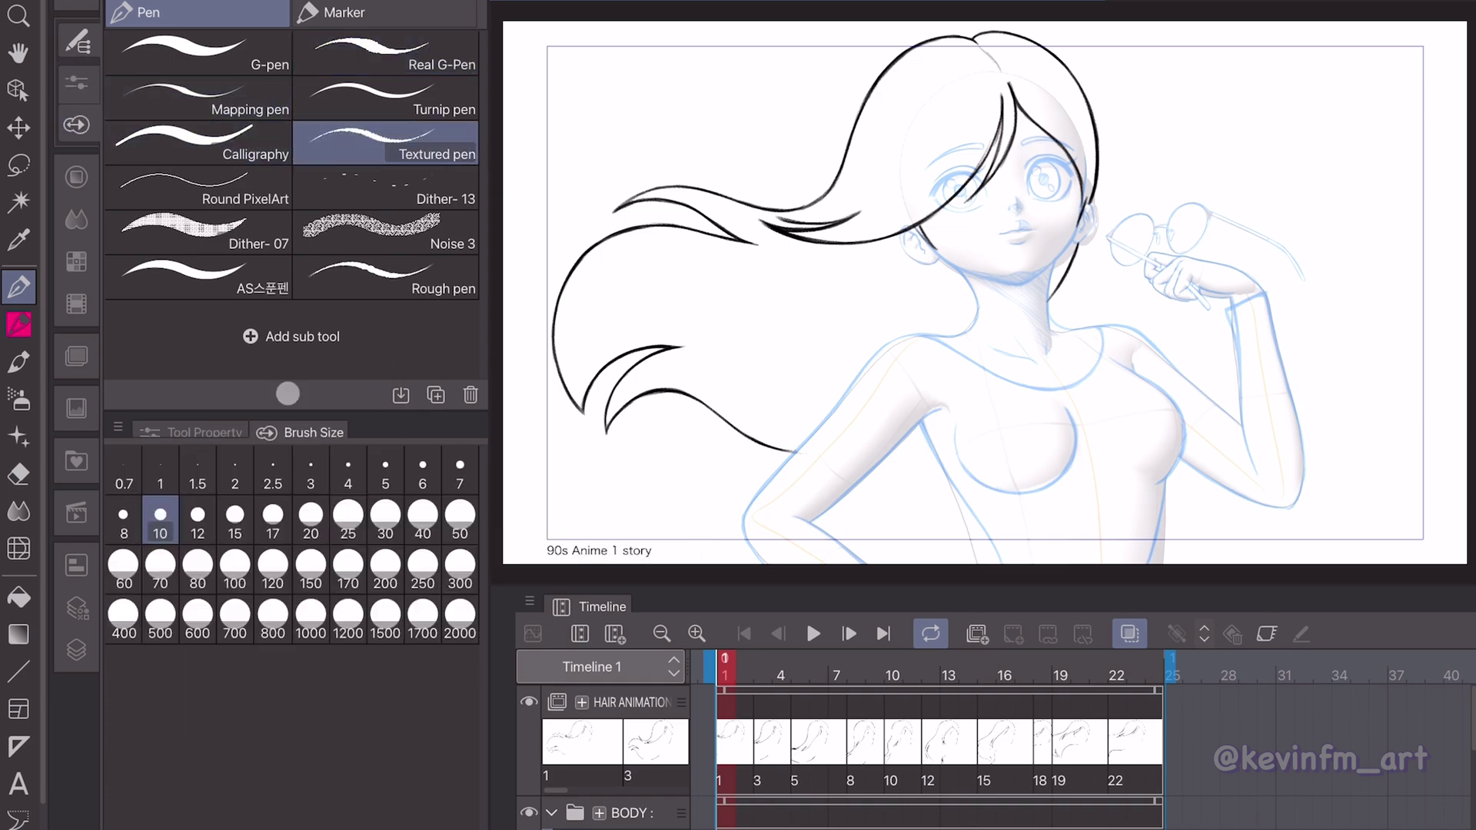
click(385, 525)
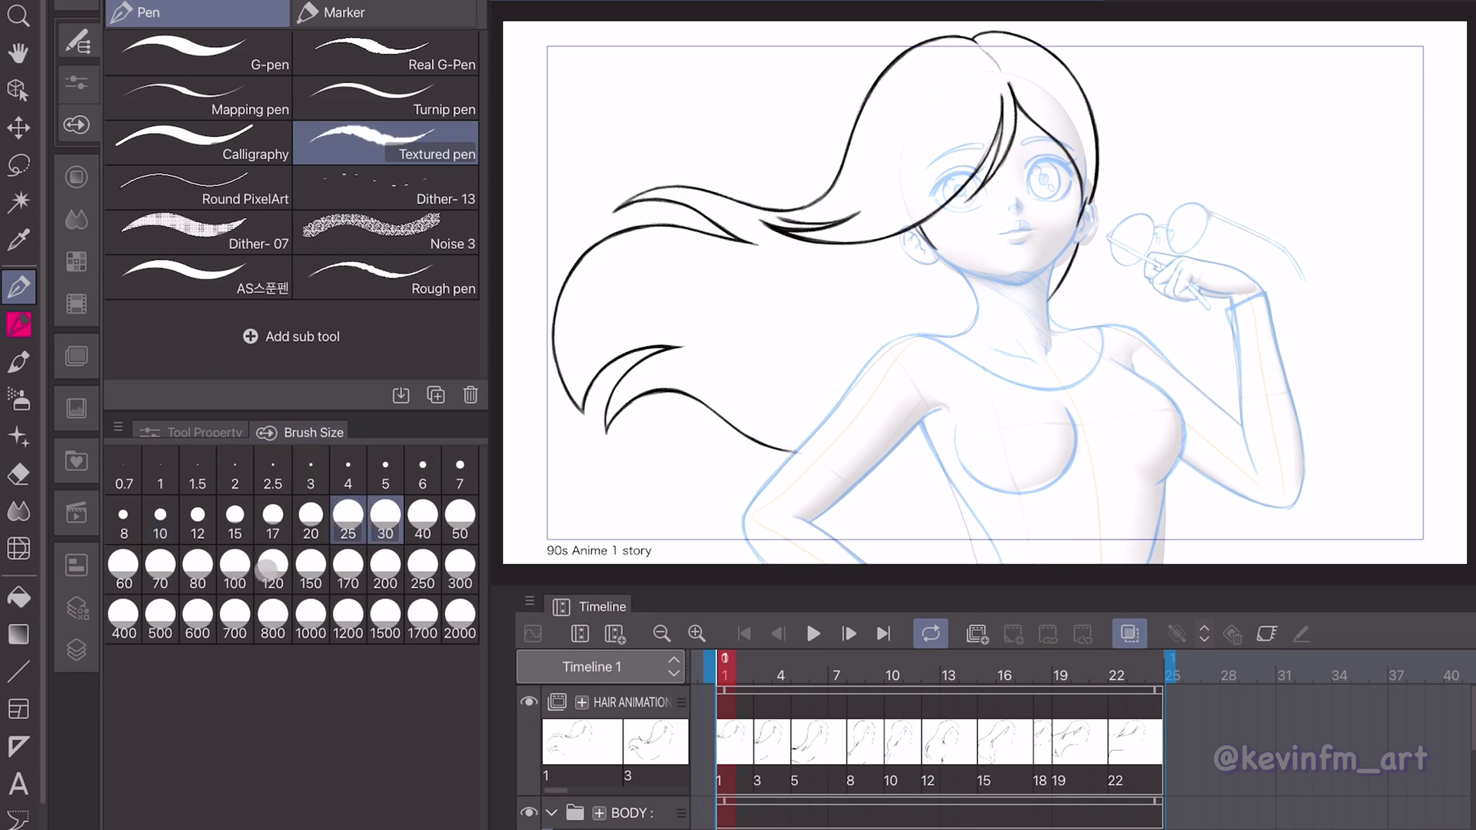
Return to the BODY folder's LINE layer and hide the HAIR ANIMATION folder for inking the body.
click(78, 650)
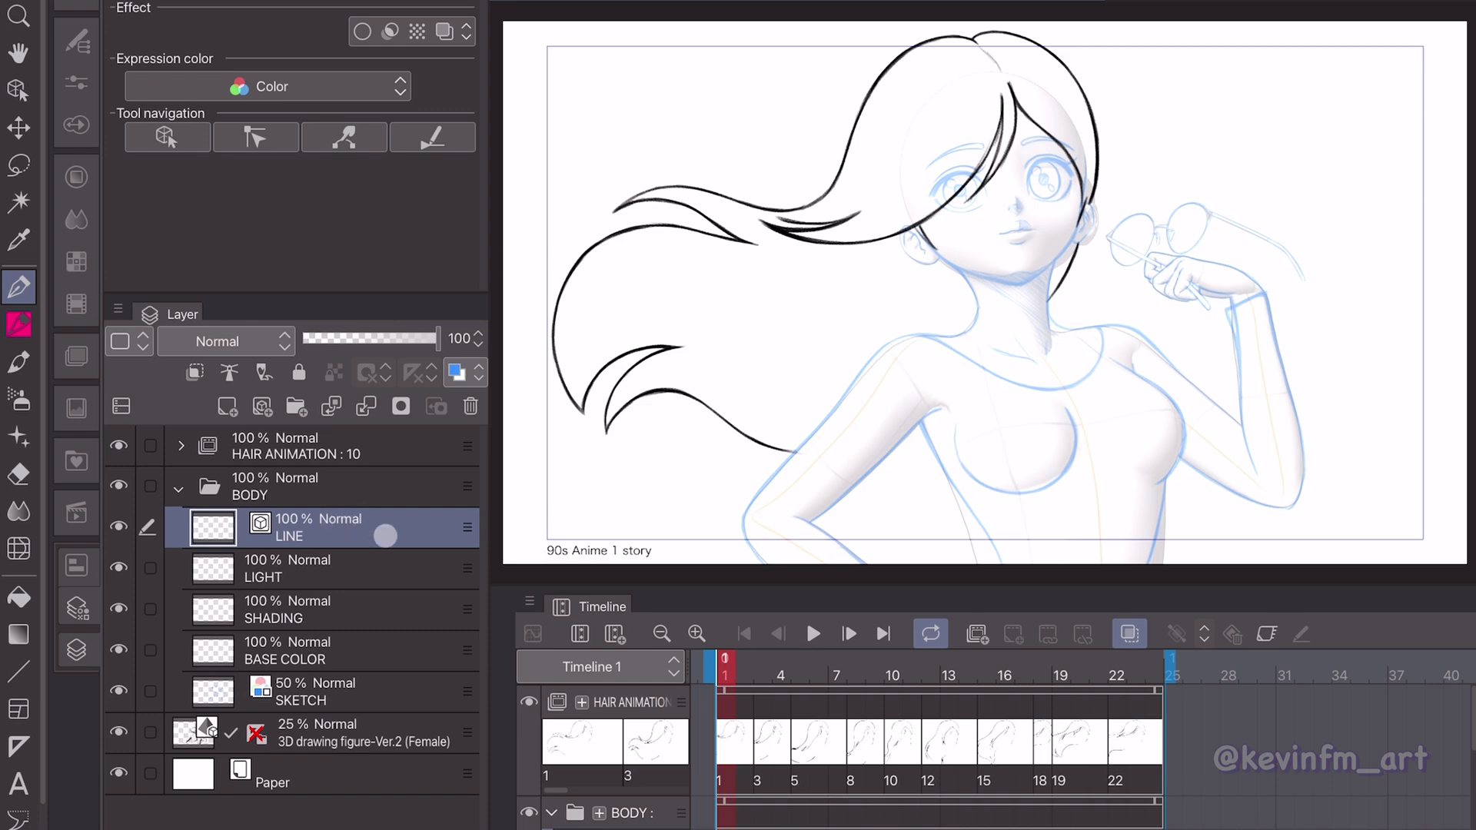
click(119, 449)
click(120, 449)
click(122, 451)
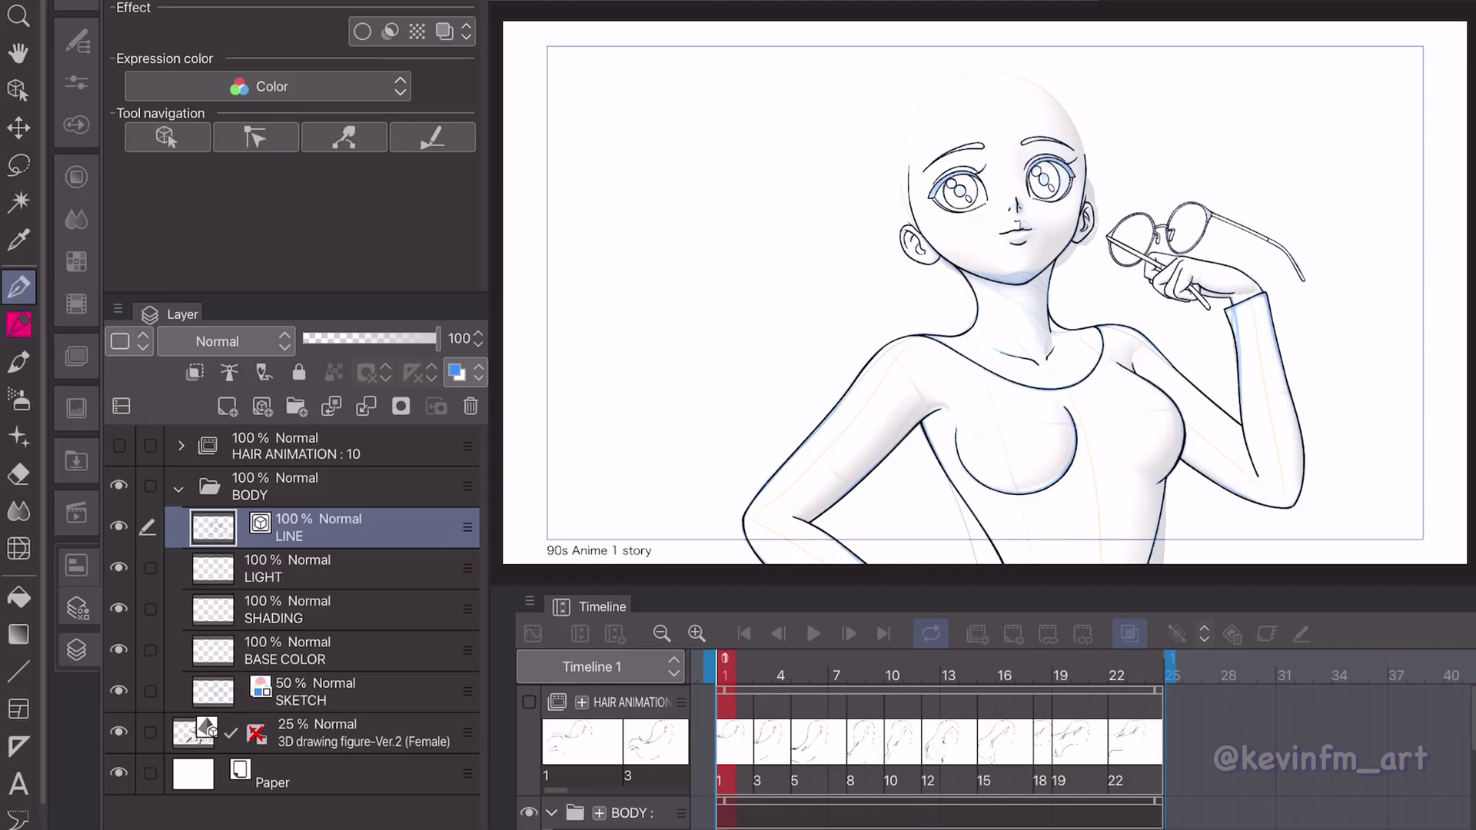
Show the HAIR ANIMATION folder again, expand it to the layers of cel 1, and disable onion skin.
click(182, 488)
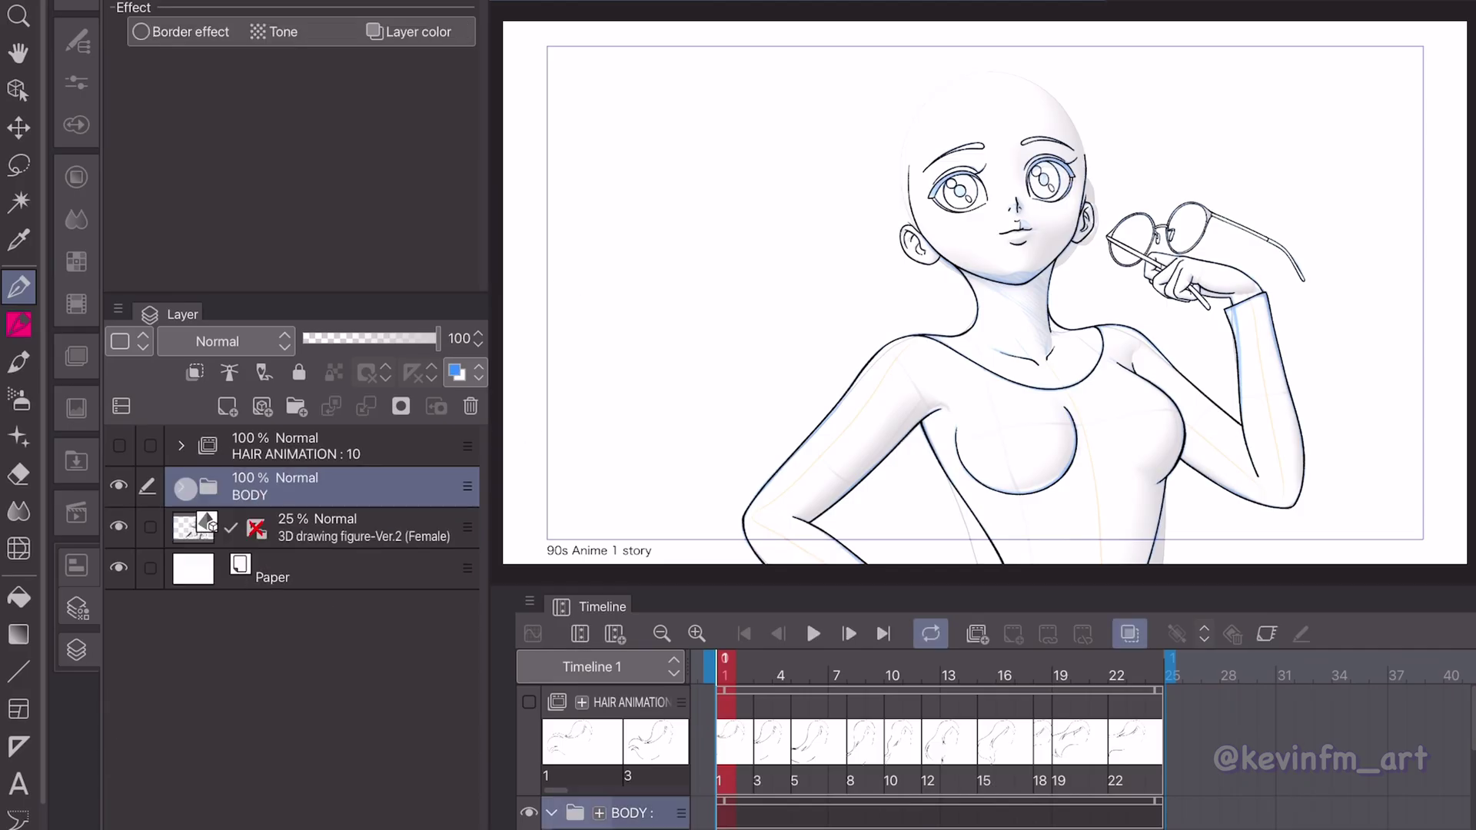
click(278, 452)
click(121, 446)
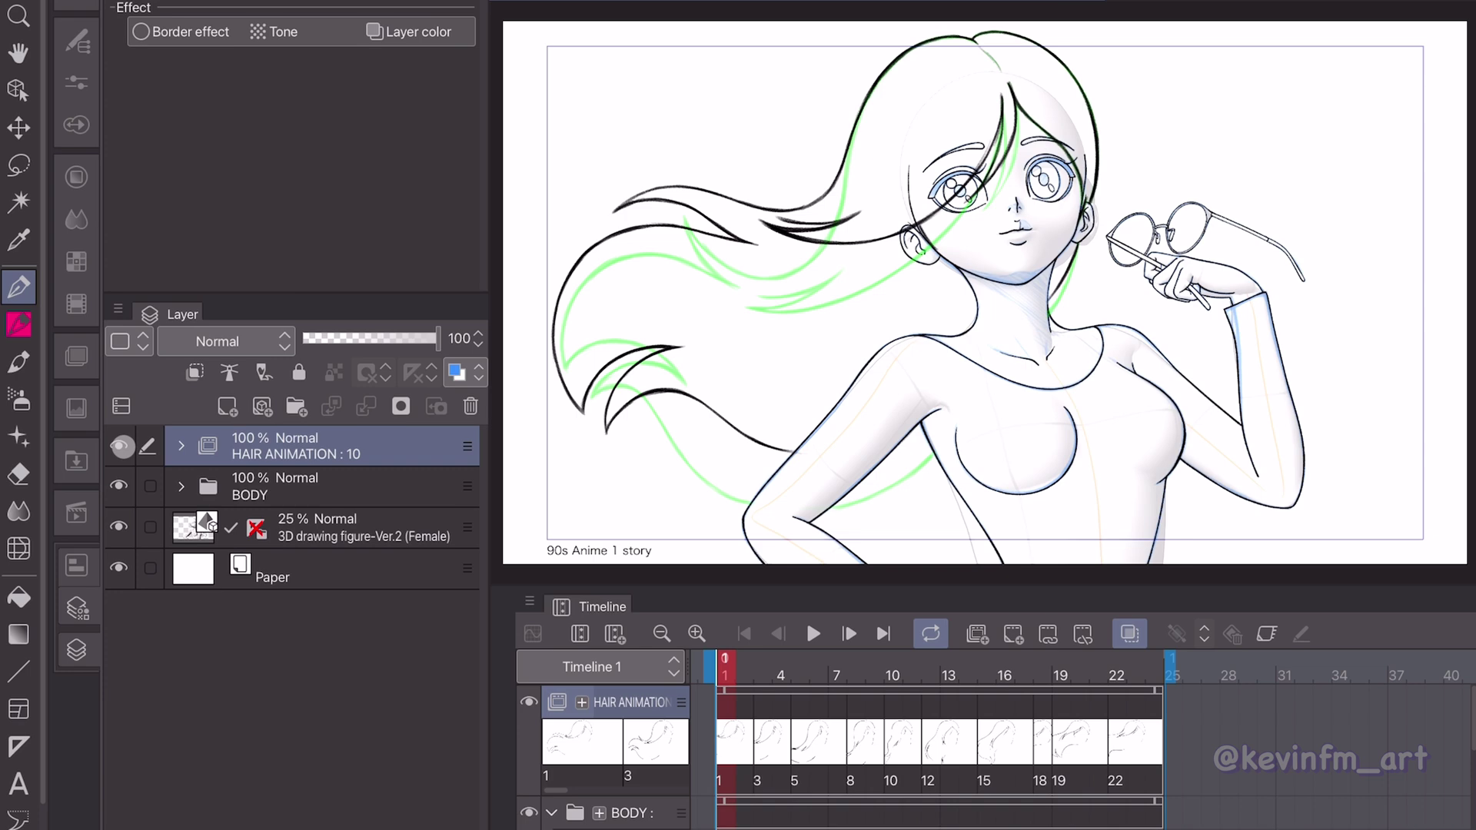
click(181, 446)
scroll(310, 634, down, 20)
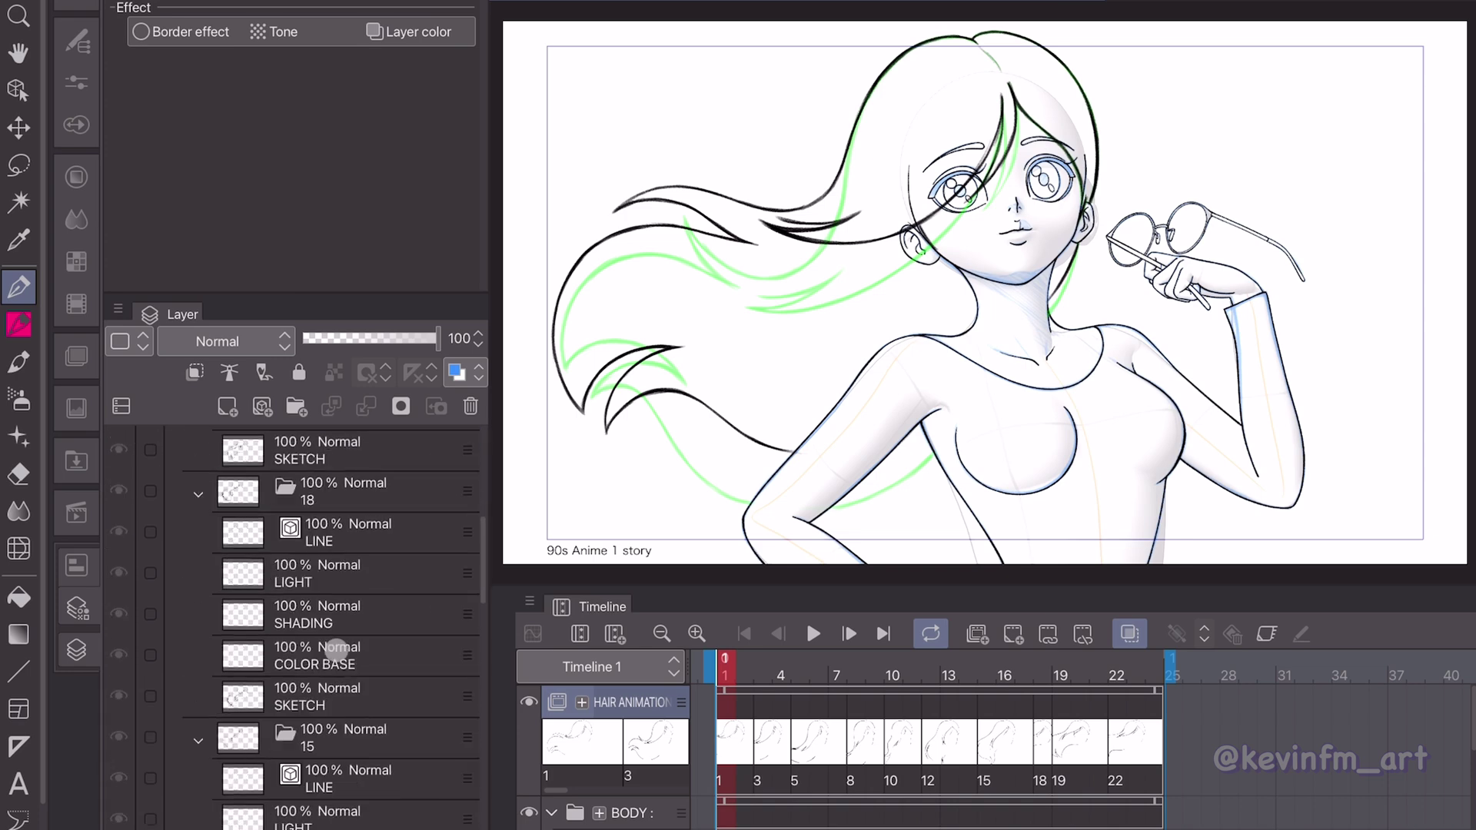
scroll(336, 650, down, 5)
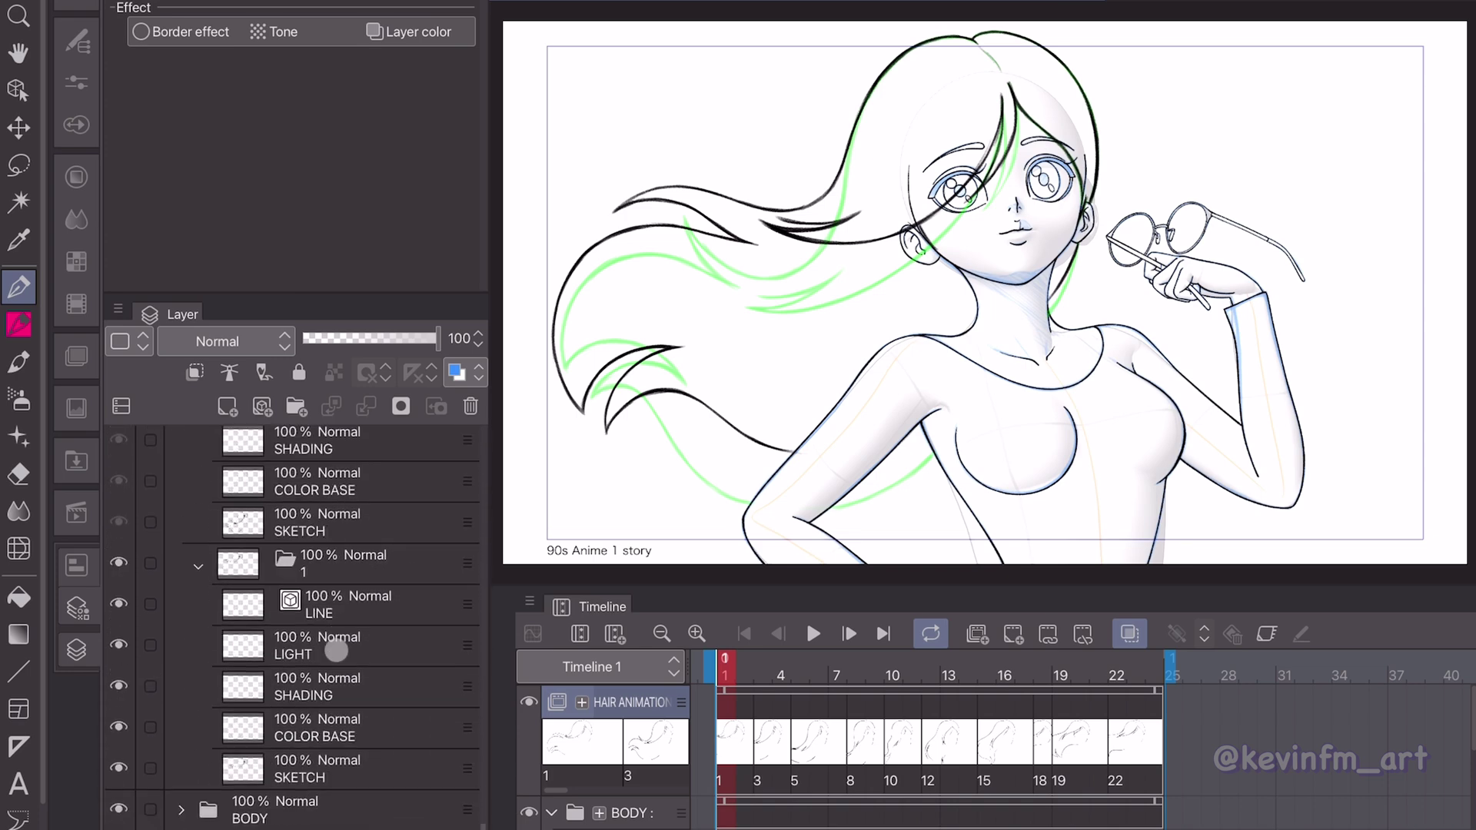
click(1129, 634)
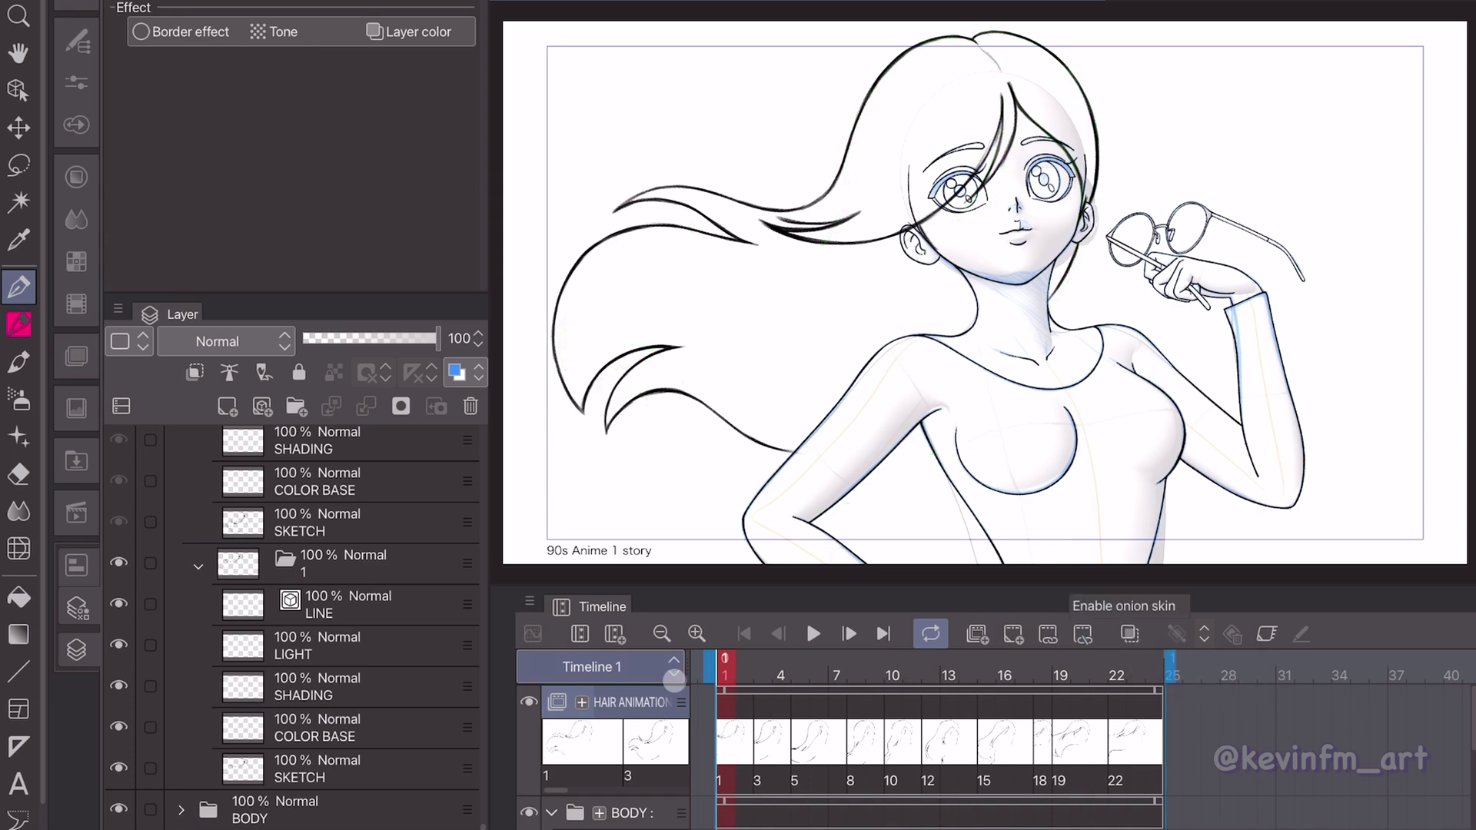
Give cel 1's SKETCH layer the blue layer color at 50% opacity and select that cel's LINE layer.
click(344, 774)
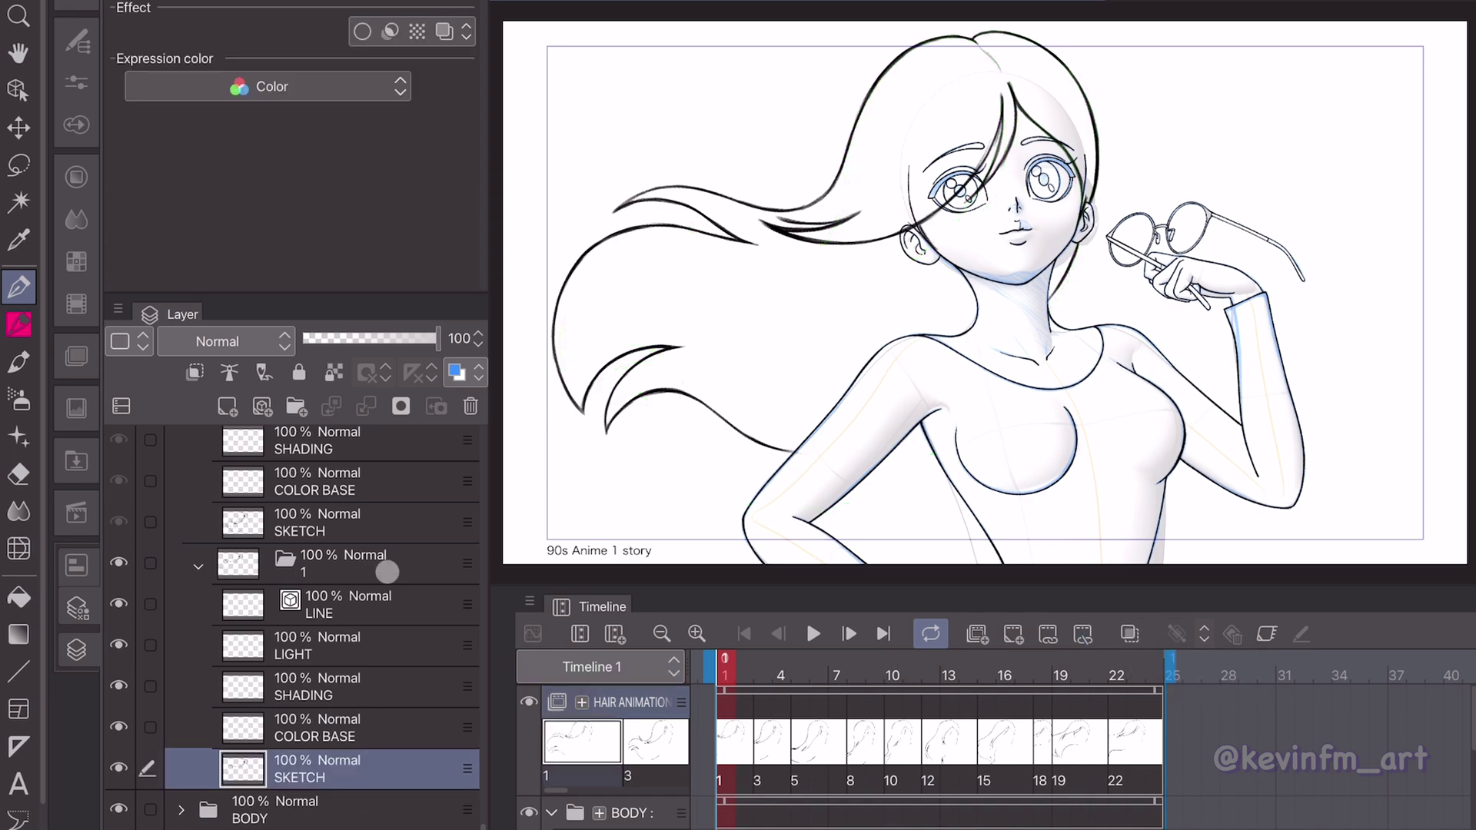
click(454, 374)
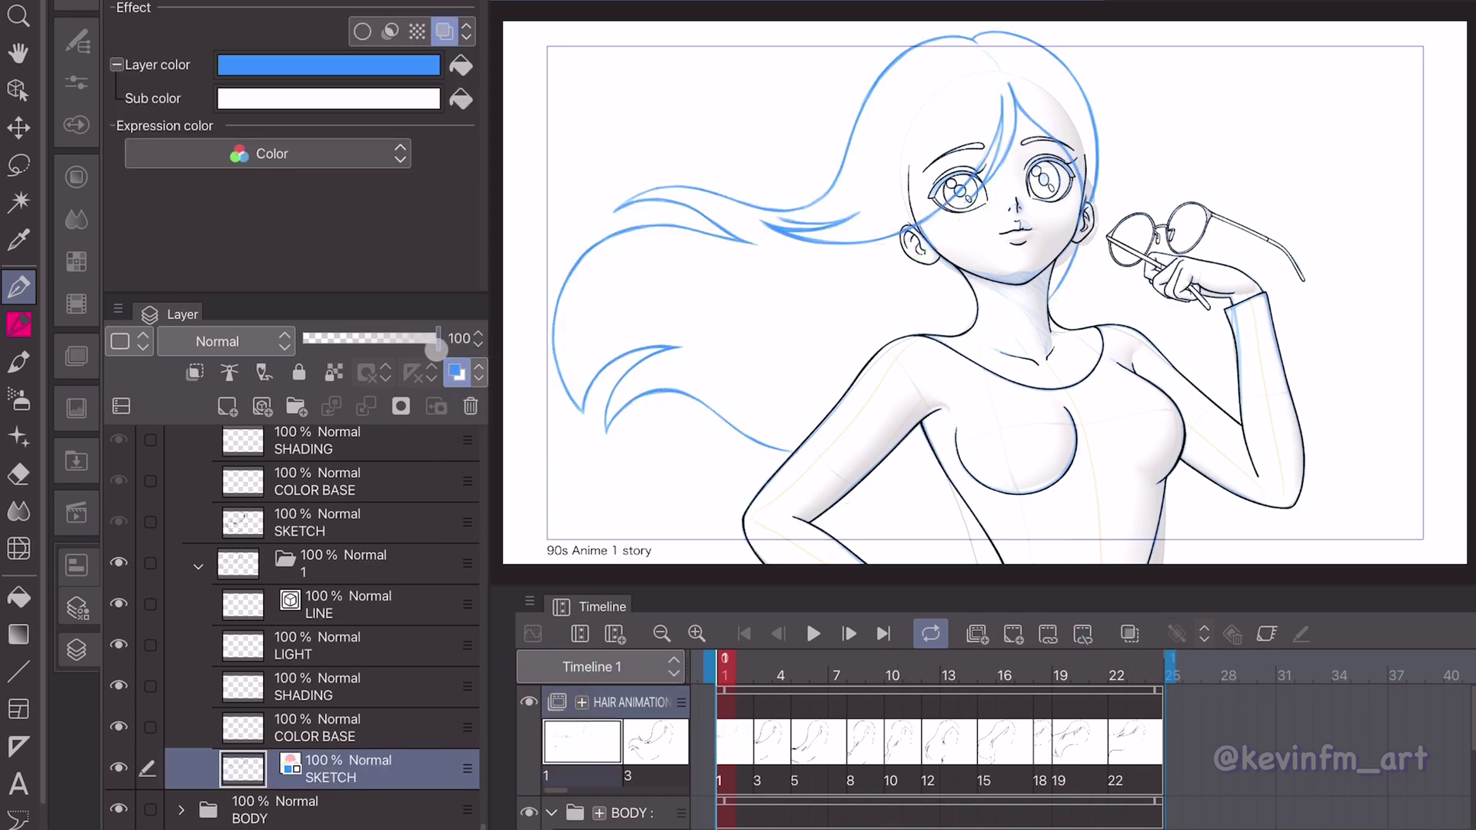
click(455, 343)
key(Return)
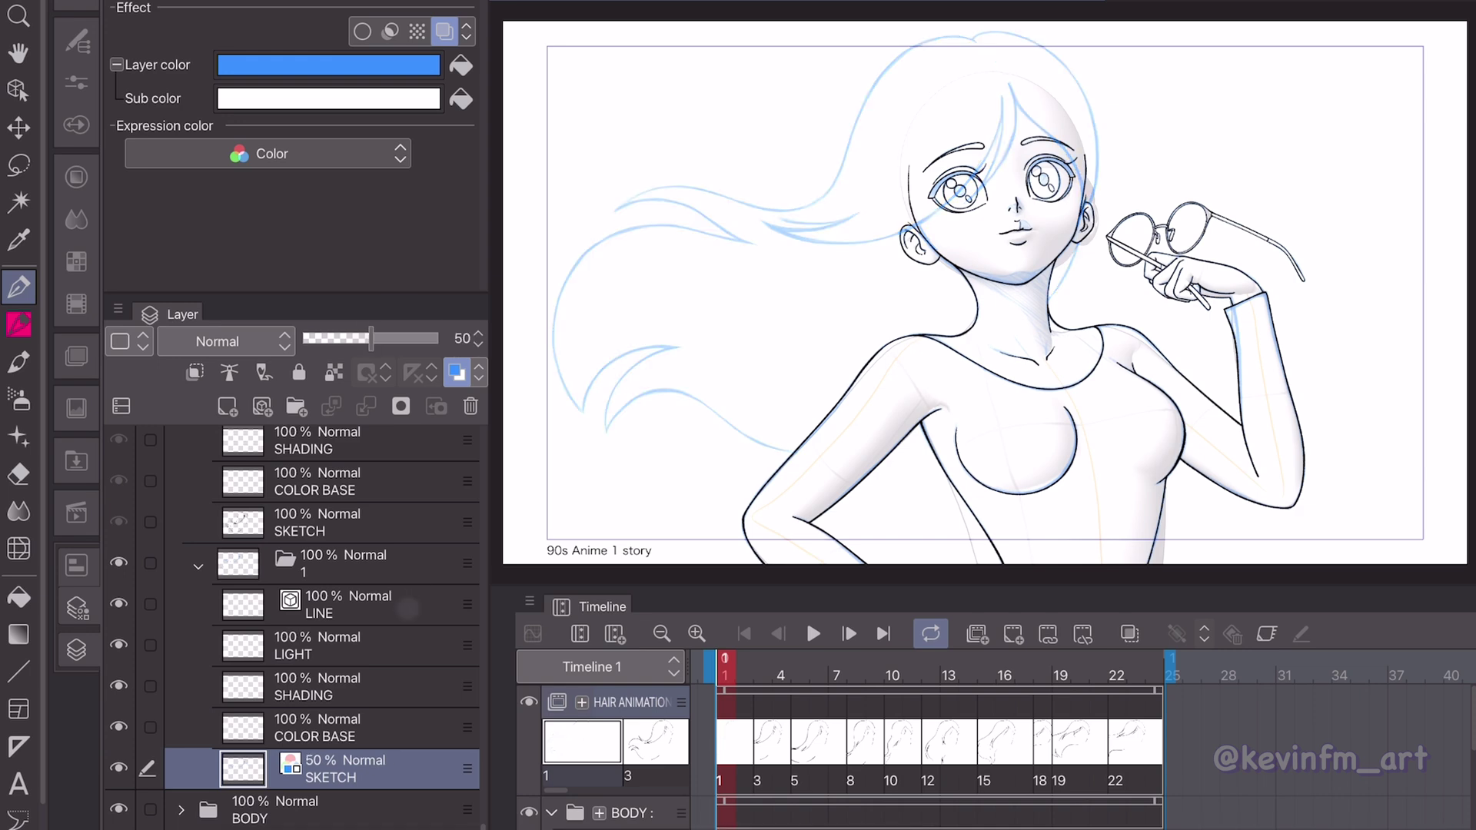
click(348, 607)
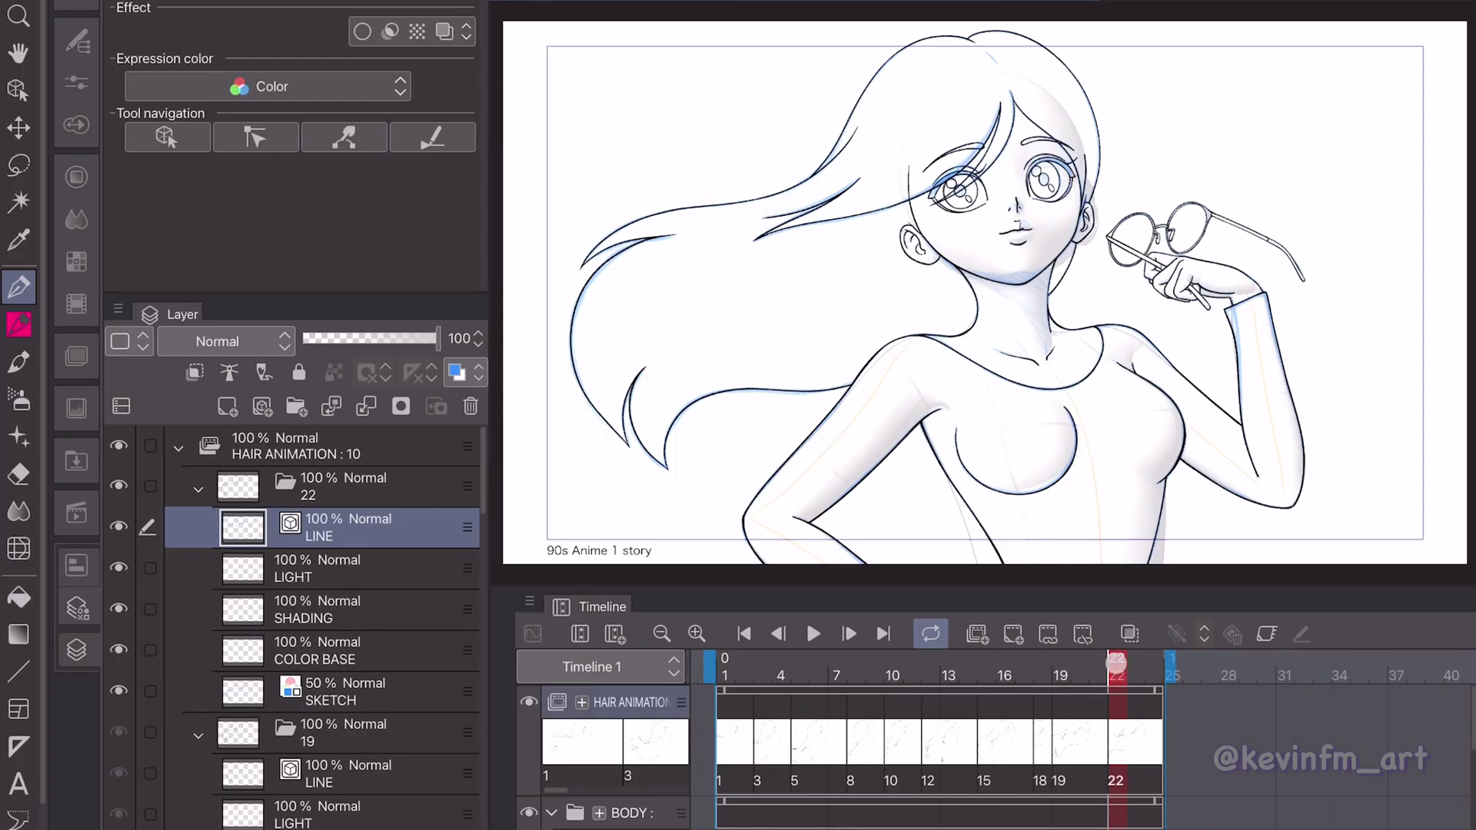
Play back the inked hair animation from frame 1 to check the motion.
drag(1116, 662, 725, 640)
click(810, 634)
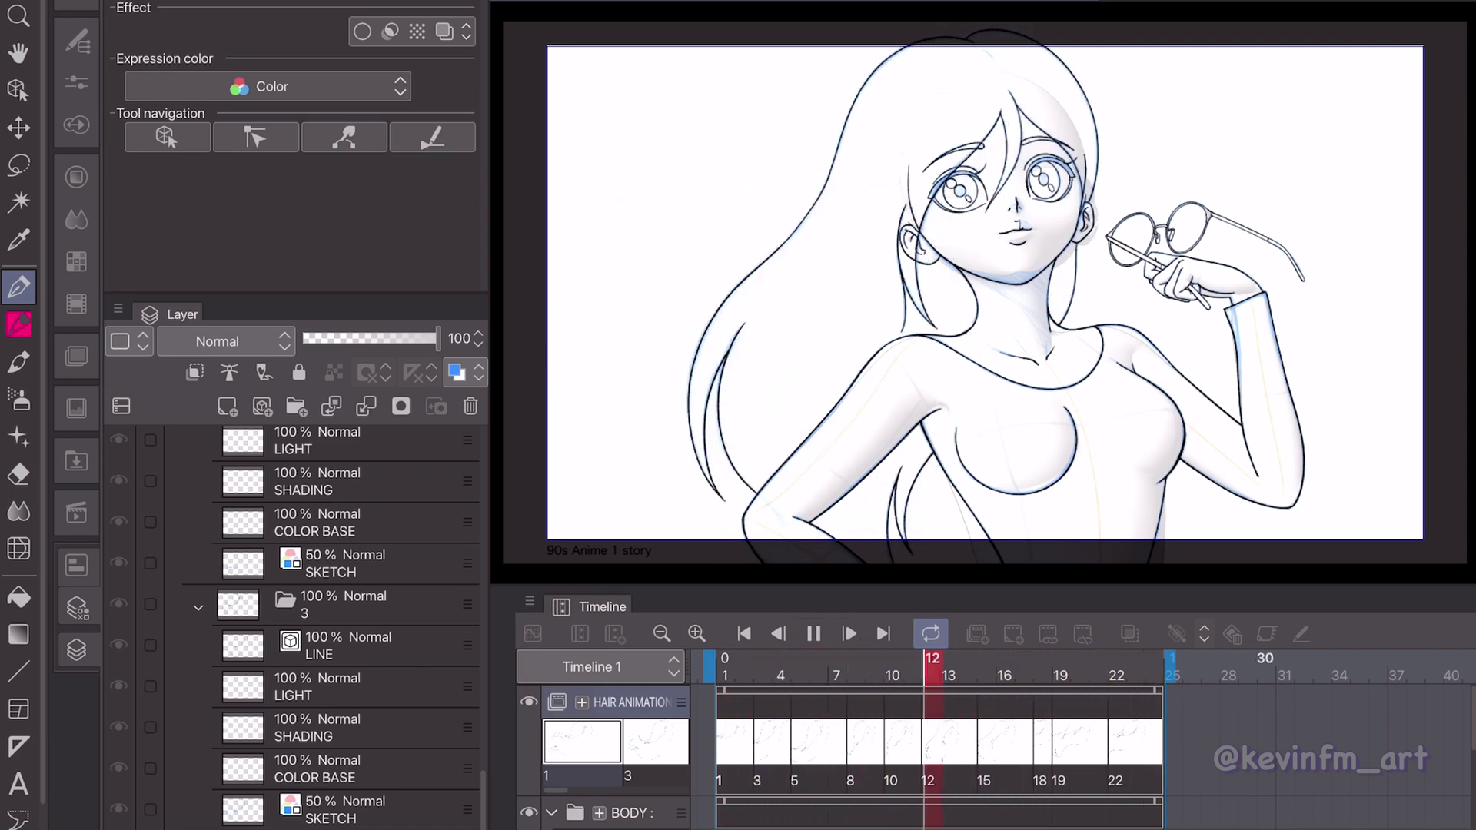
click(813, 634)
Hide the blue SKETCH layers of hair cels 1, 3, and 5.
scroll(419, 701, down, 3)
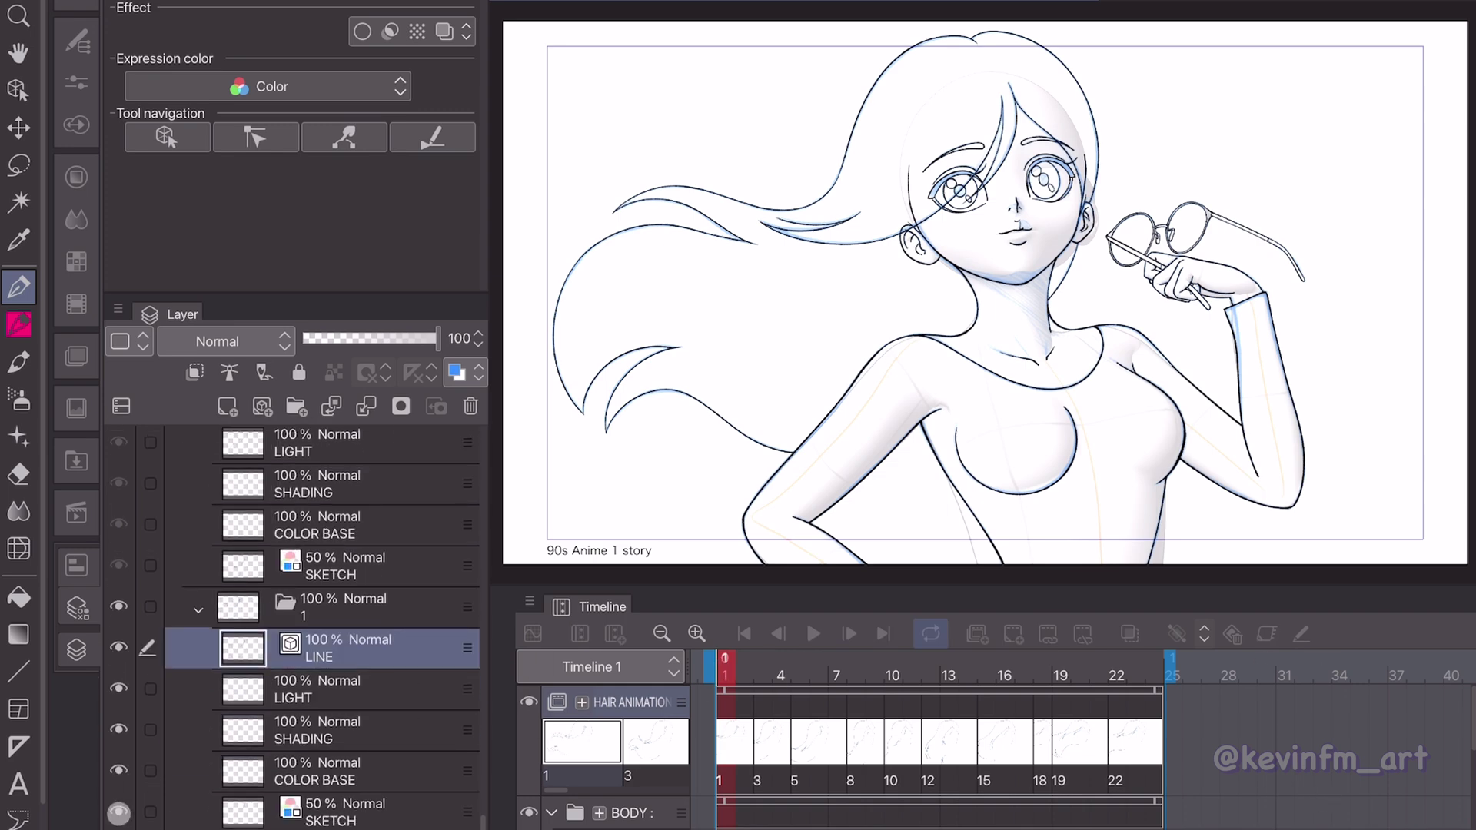
click(118, 813)
click(144, 572)
click(118, 566)
scroll(315, 538, up, 3)
click(326, 530)
click(117, 528)
scroll(300, 563, up, 2)
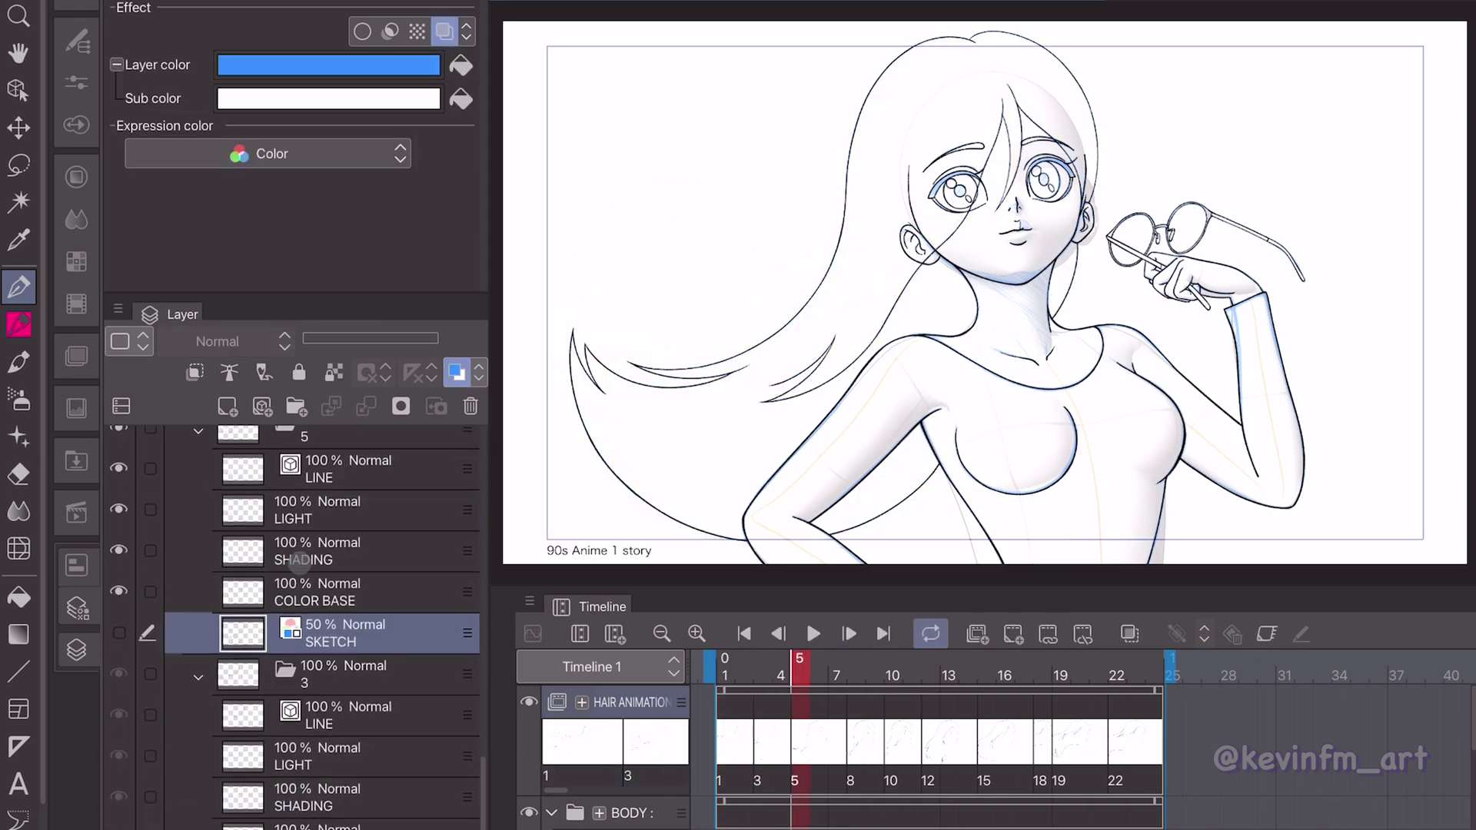
Hide the SKETCH layers of hair cels 8 and 10, and select the SKETCH layer of cel 12.
scroll(299, 563, up, 2)
click(118, 555)
click(308, 549)
scroll(308, 576, up, 4)
click(319, 621)
click(118, 625)
scroll(312, 584, up, 3)
click(335, 589)
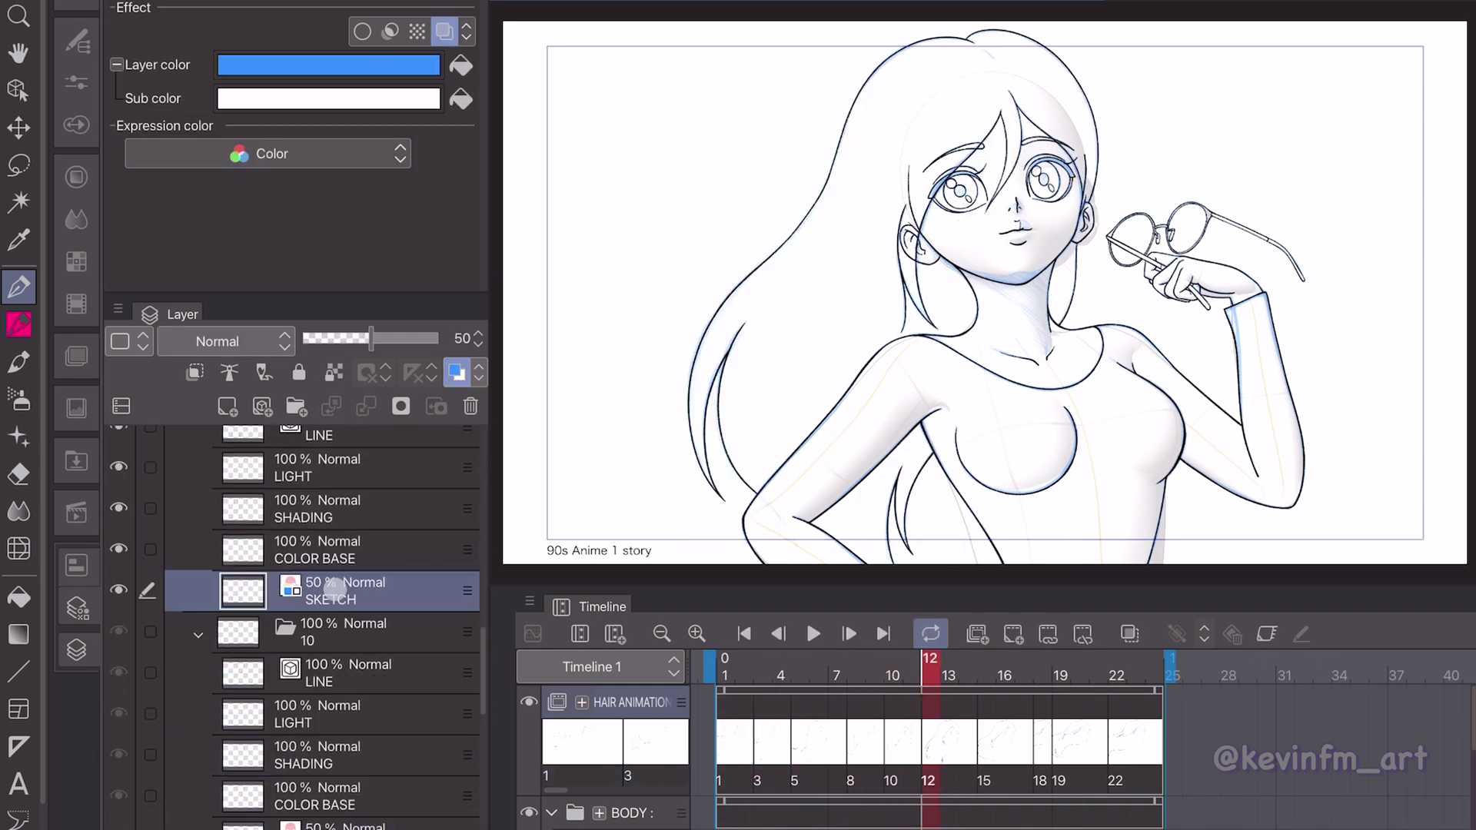
Hide the SKETCH layers of the remaining hair cels 12, 15, 18, 19, and 22.
key(Right)
key(Right)
key(Right)
key(Right)
key(Right)
key(Right)
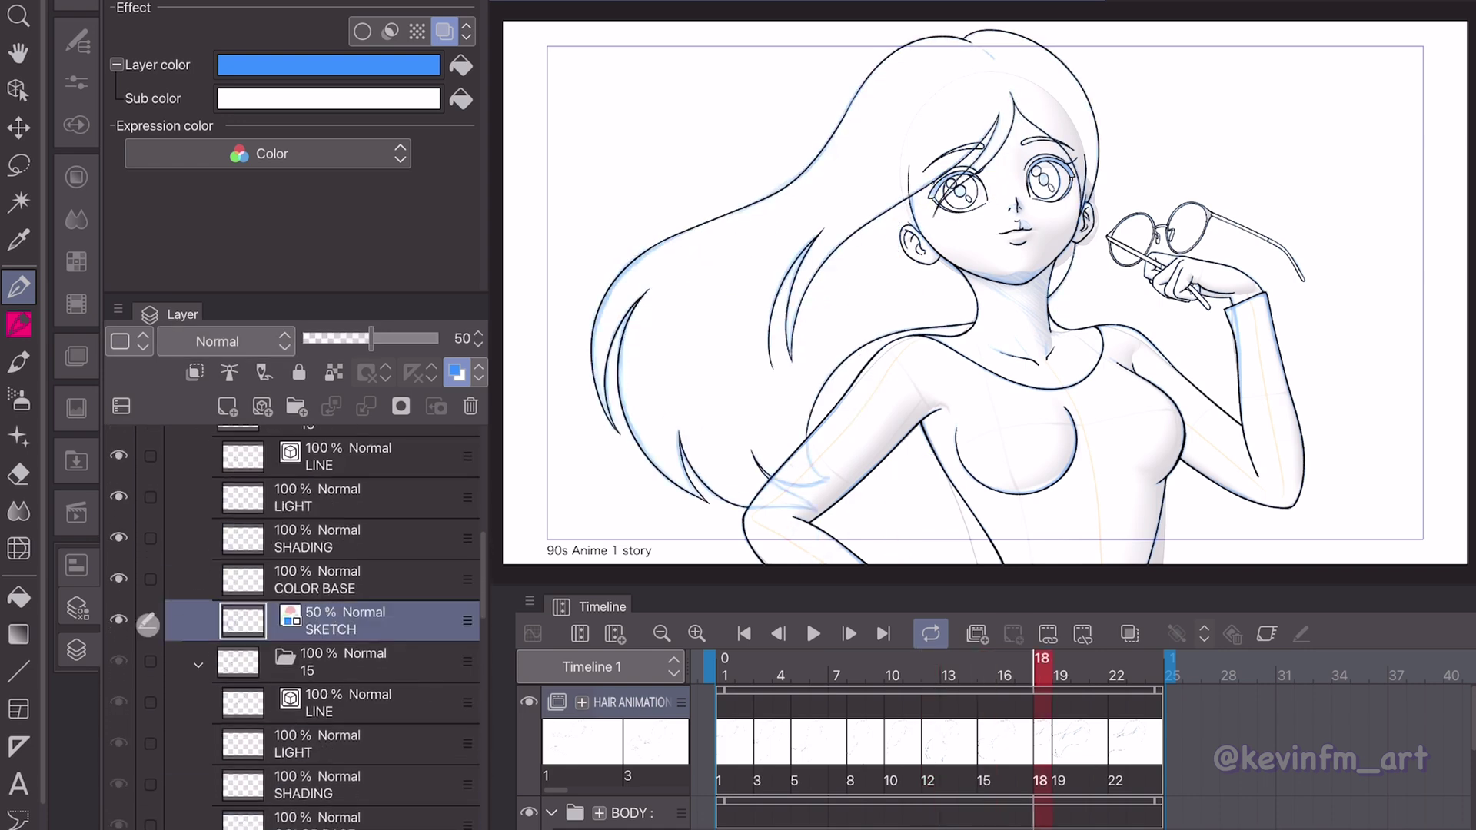
key(Right)
key(Right)
key(Right)
key(Right)
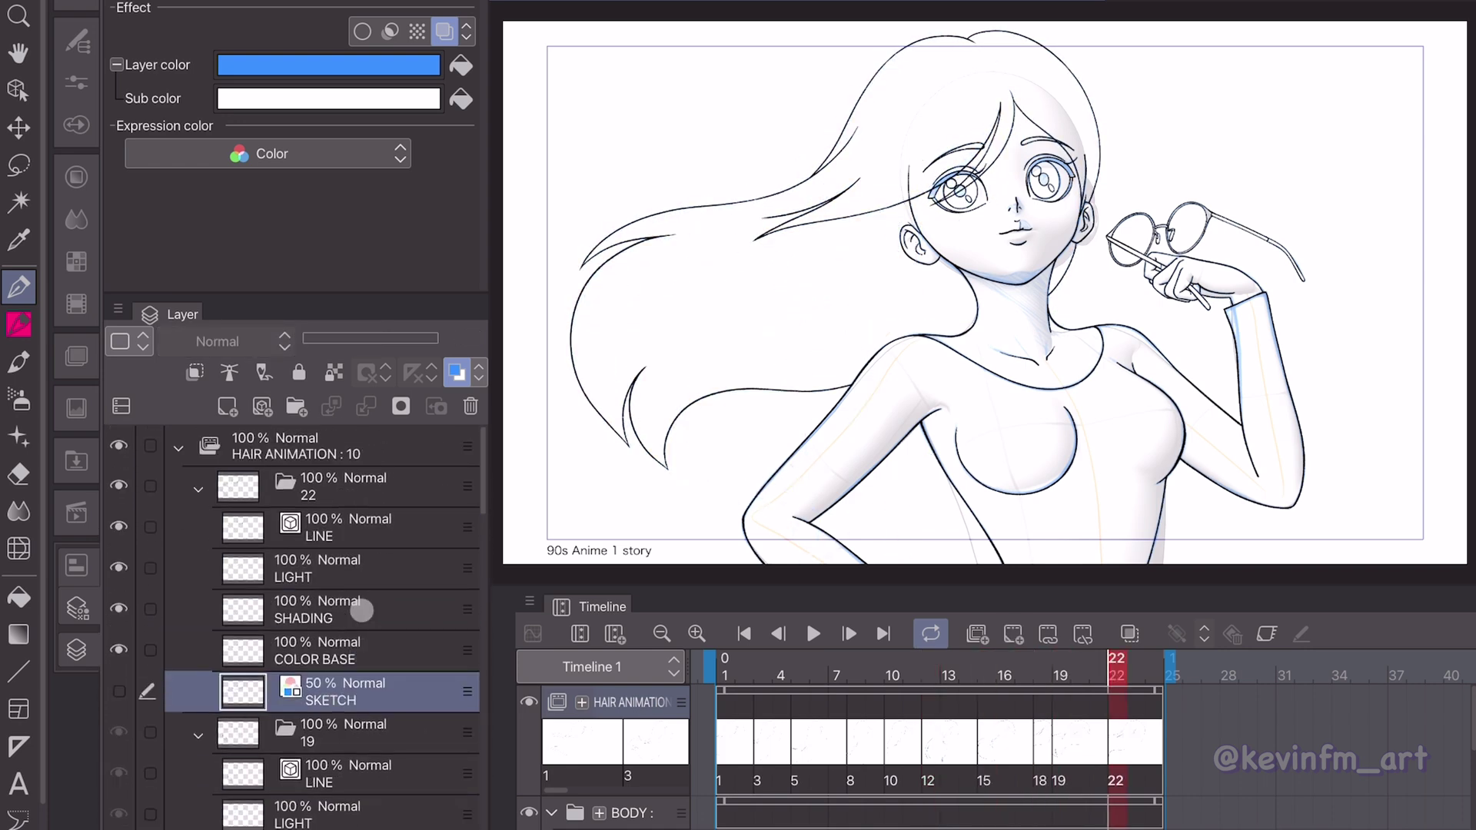
Collapse the HAIR ANIMATION folder and hide the SKETCH layer inside the BODY folder.
click(182, 447)
click(311, 483)
click(179, 489)
click(120, 691)
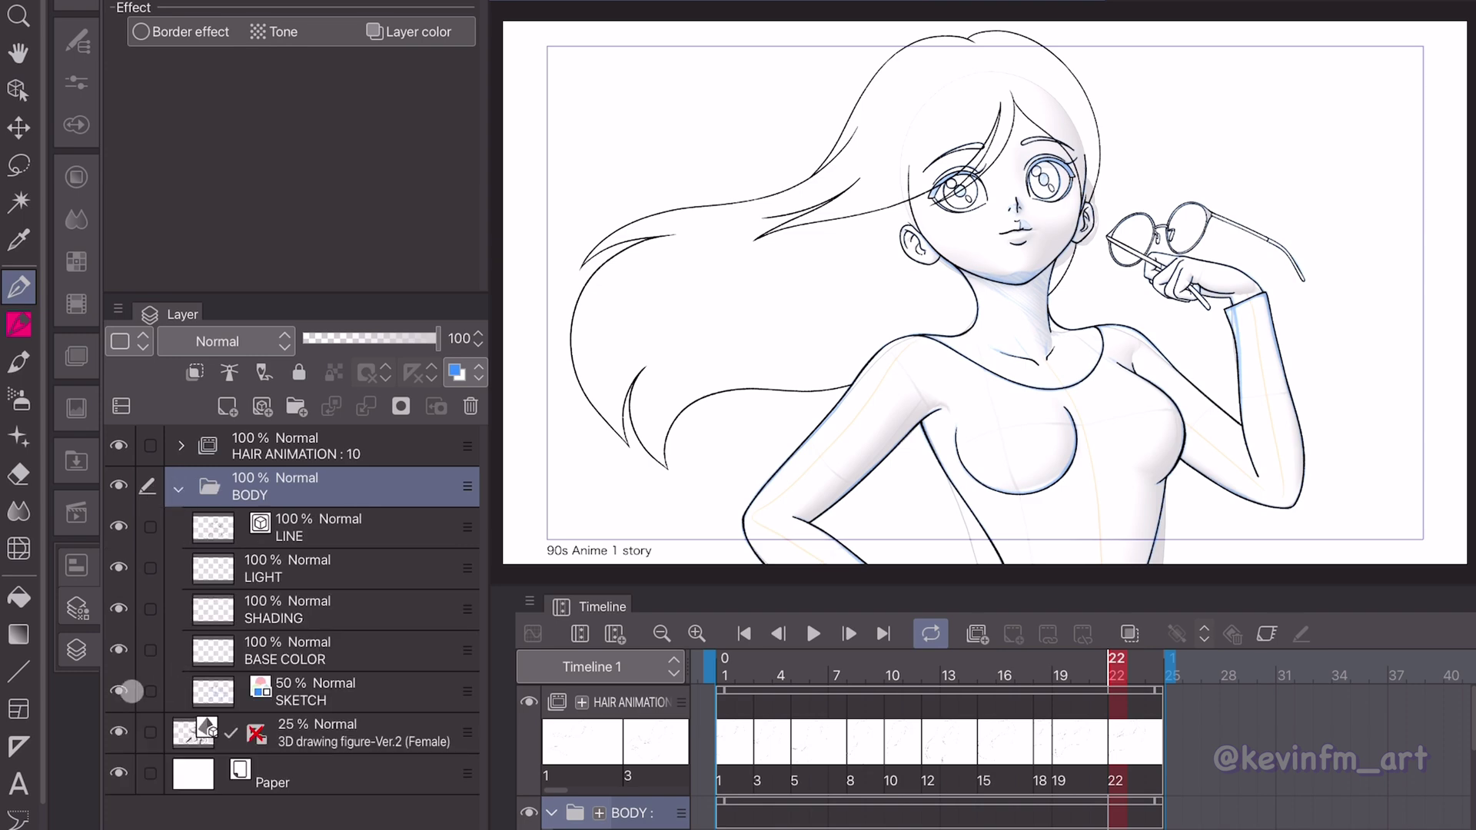
click(173, 489)
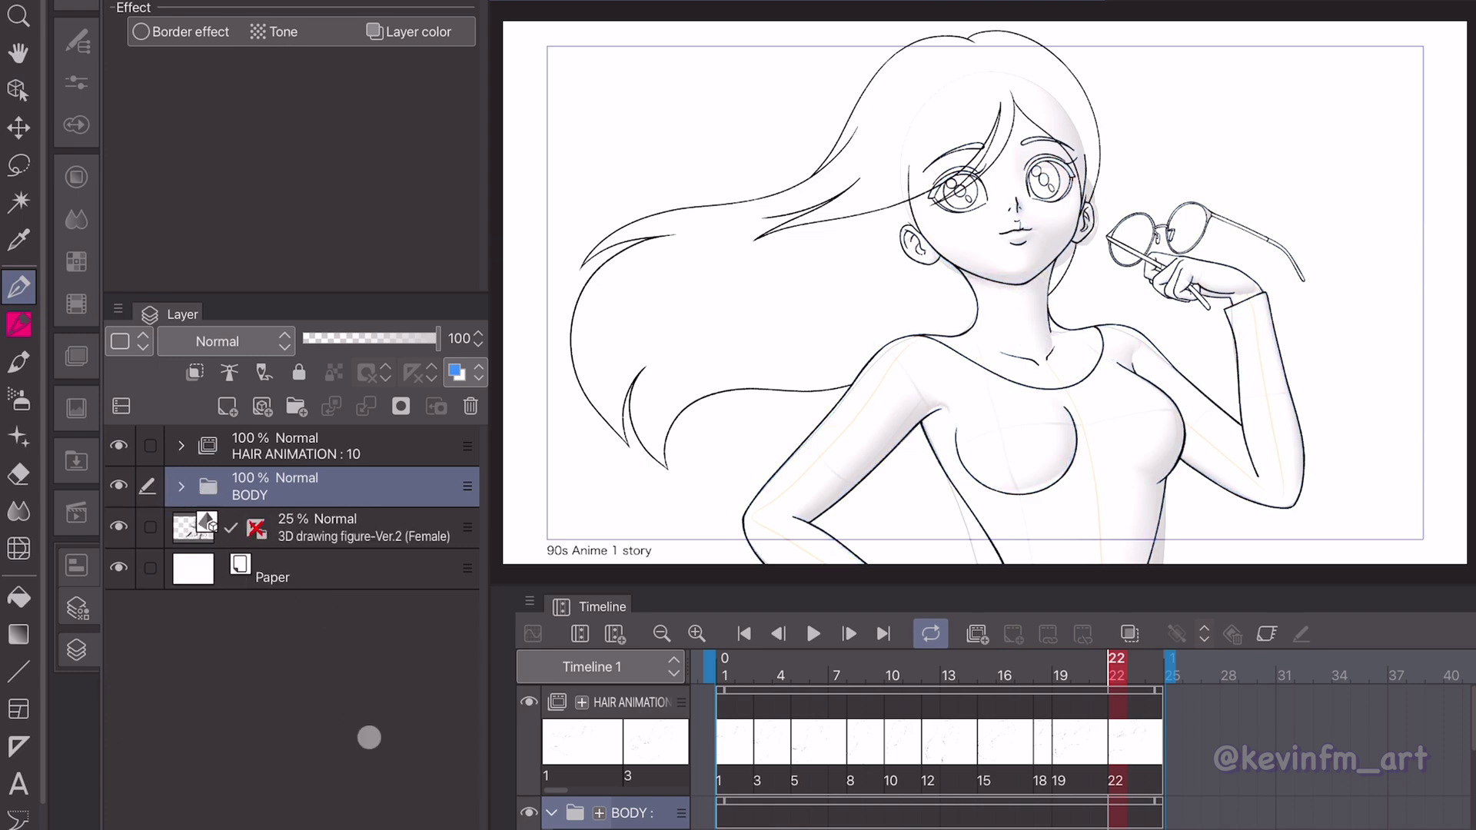
Play back the clean line animation and select the BODY folder's BASE COLOR layer.
click(812, 632)
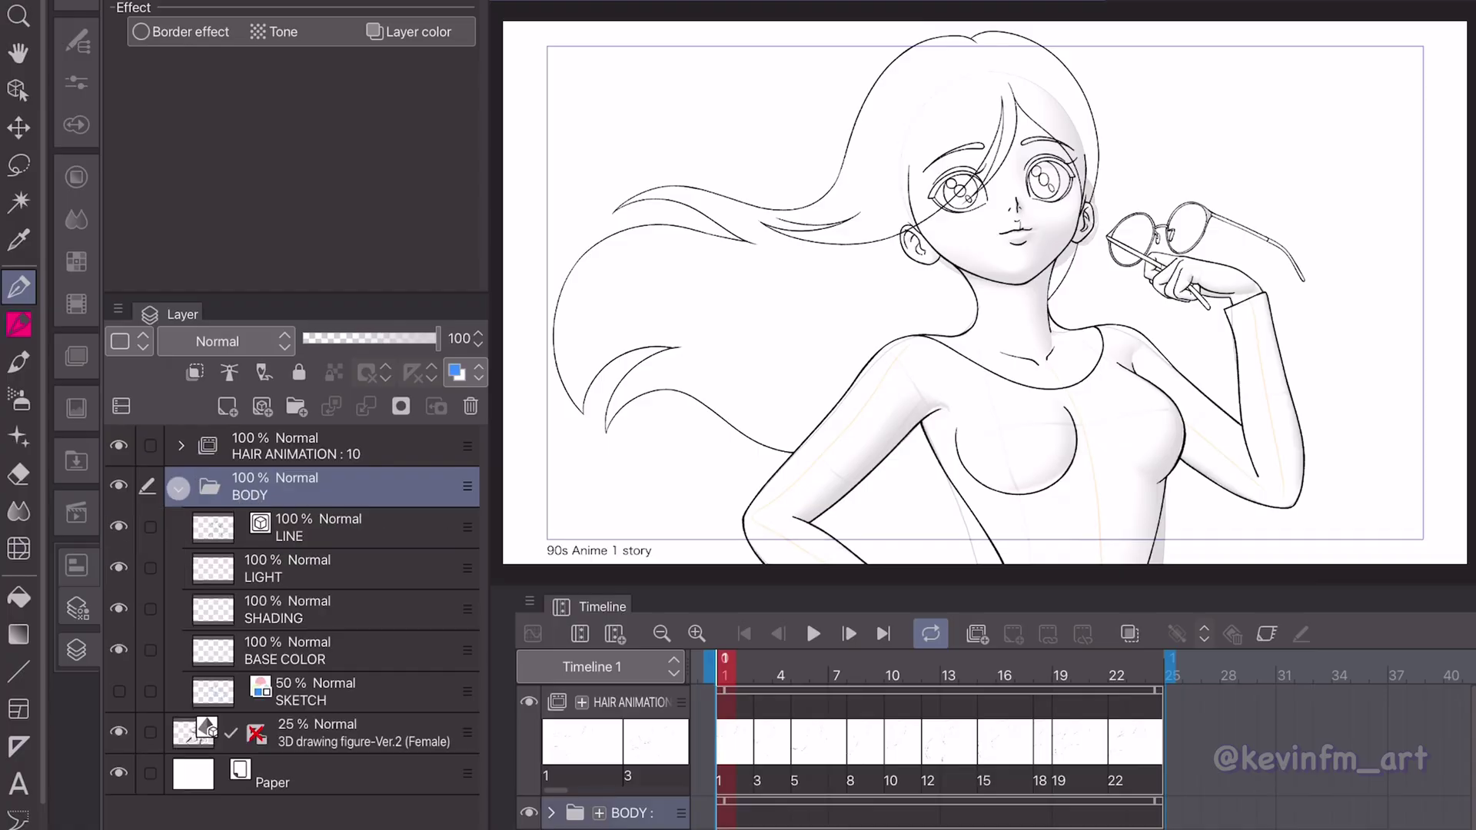
click(388, 646)
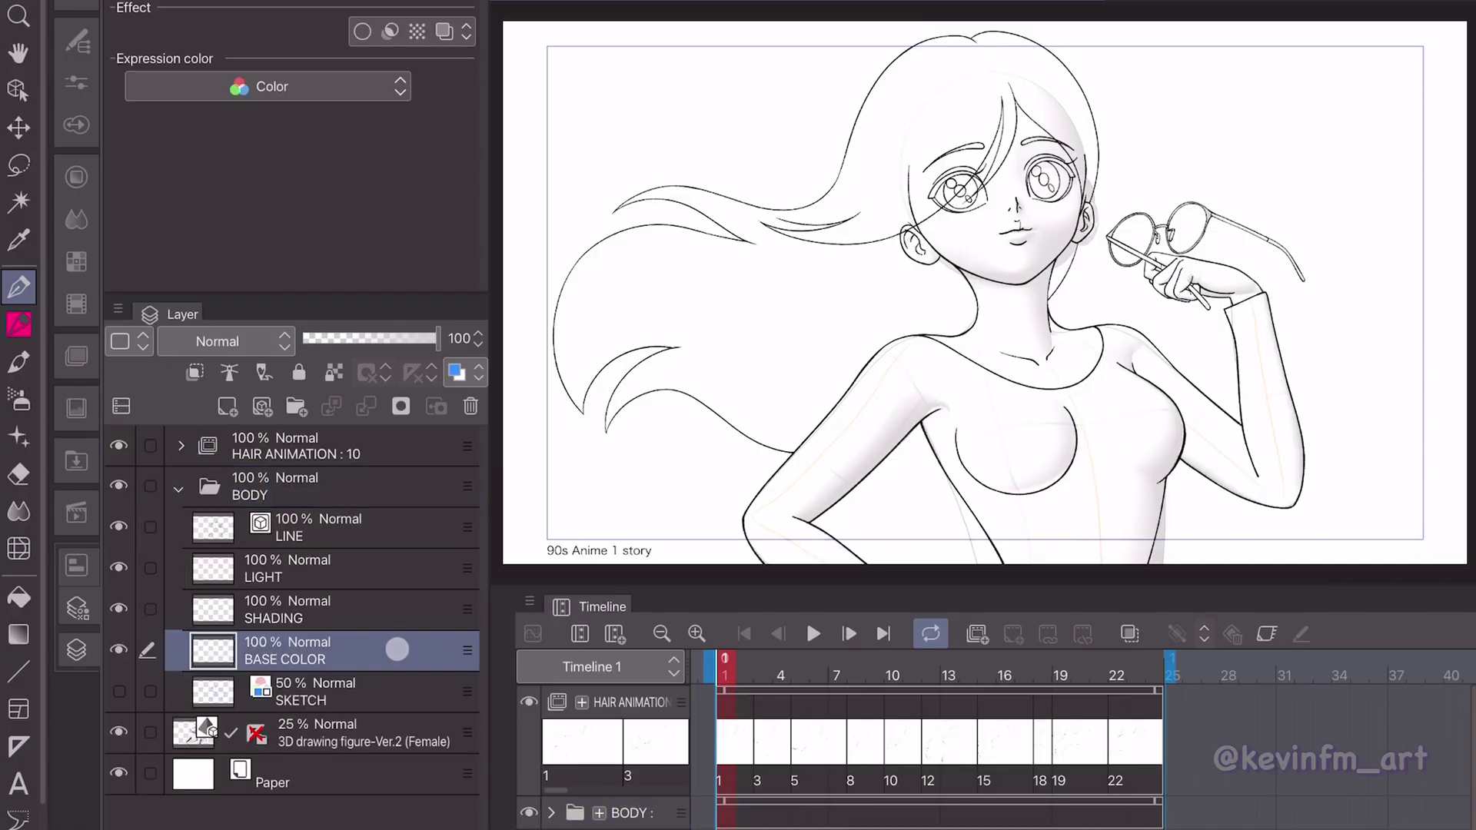
Paint the skin shading on the face in the BODY folder's SHADING layer with a skin tone from the anime color set.
click(396, 611)
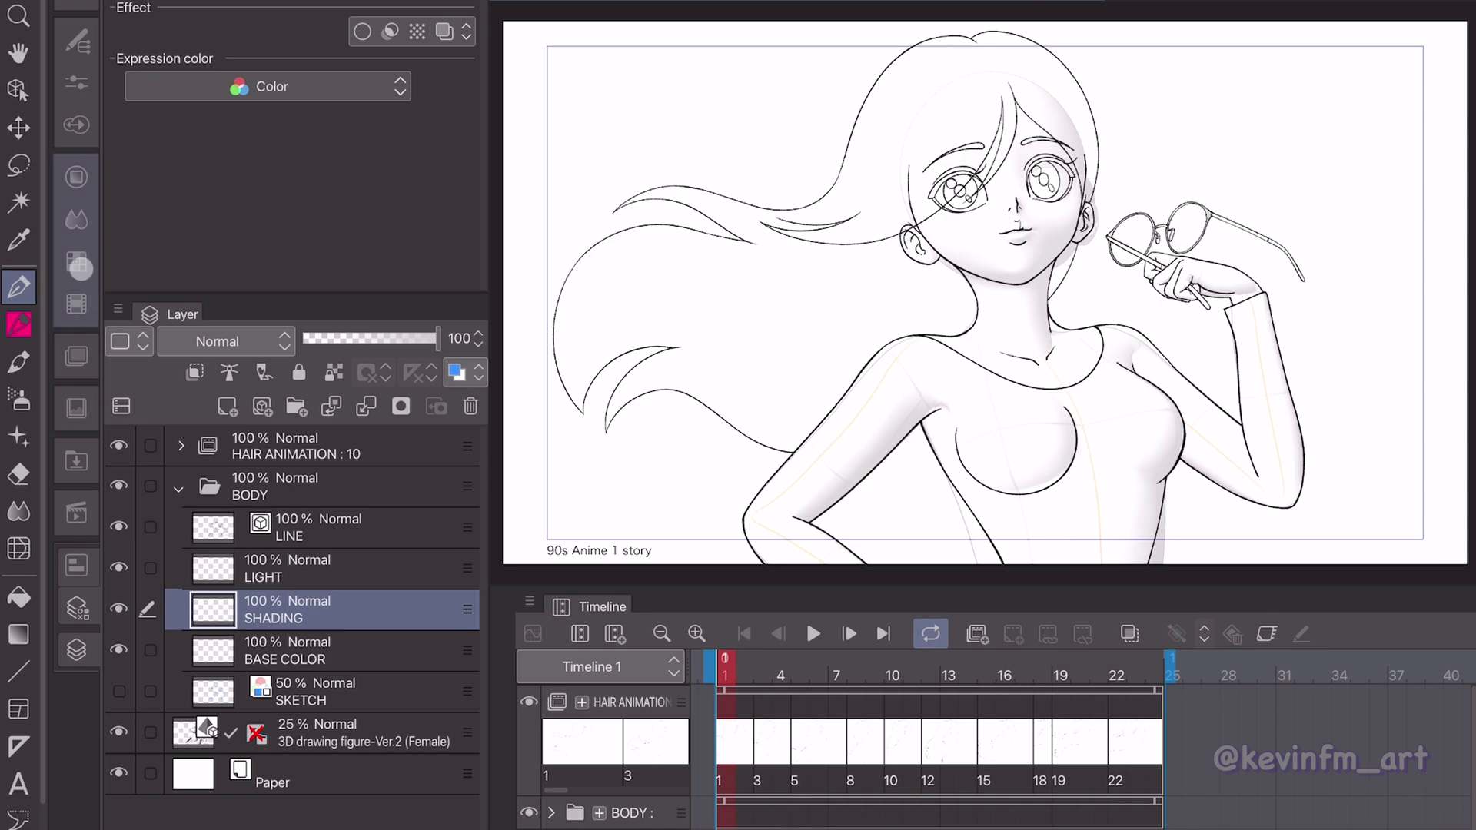
click(77, 264)
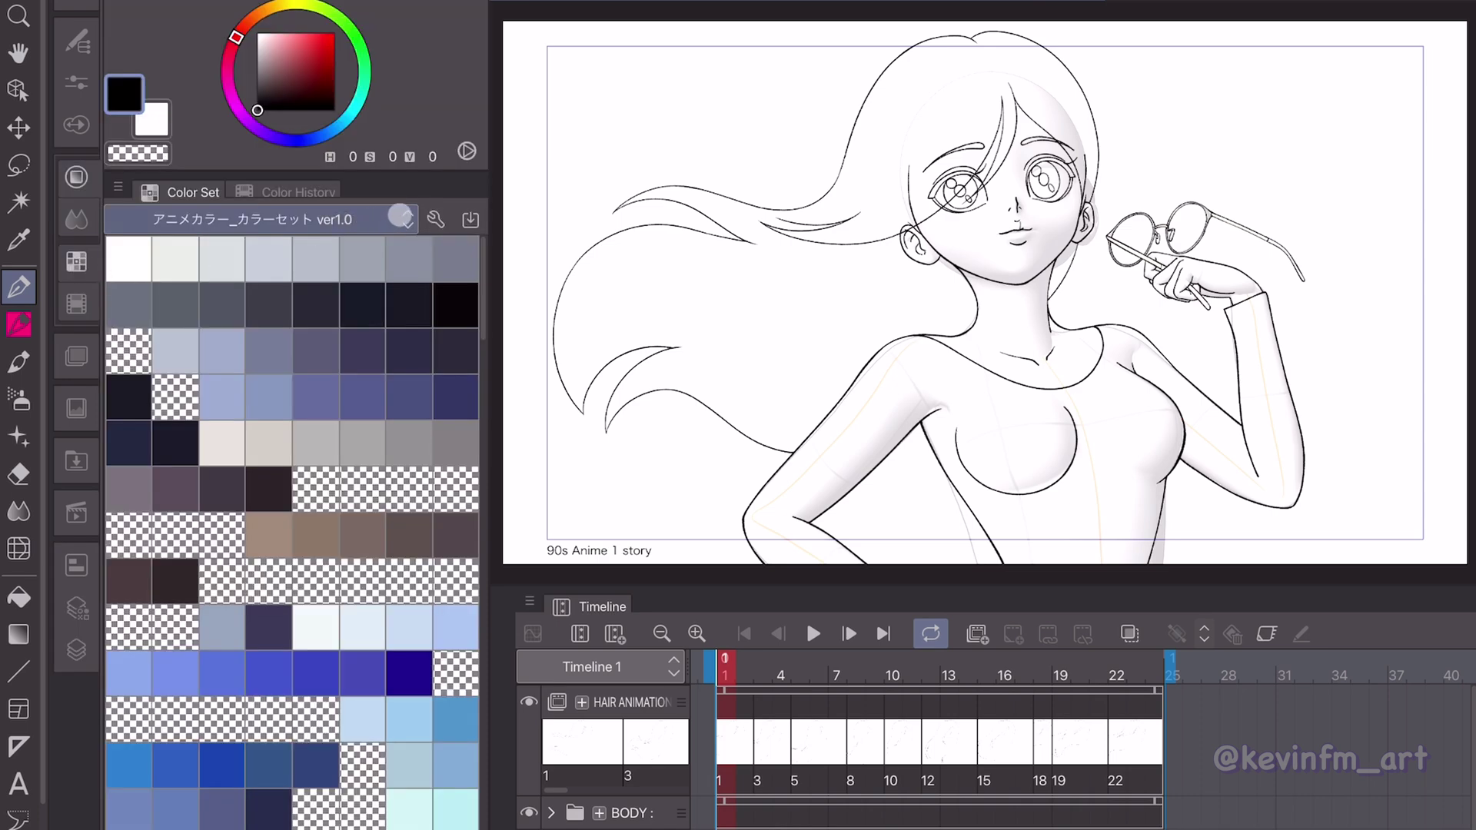
mouse_move(482, 283)
mouse_down()
mouse_move(463, 722)
mouse_move(508, 354)
mouse_move(485, 730)
mouse_move(481, 261)
mouse_up()
drag(481, 278, 493, 630)
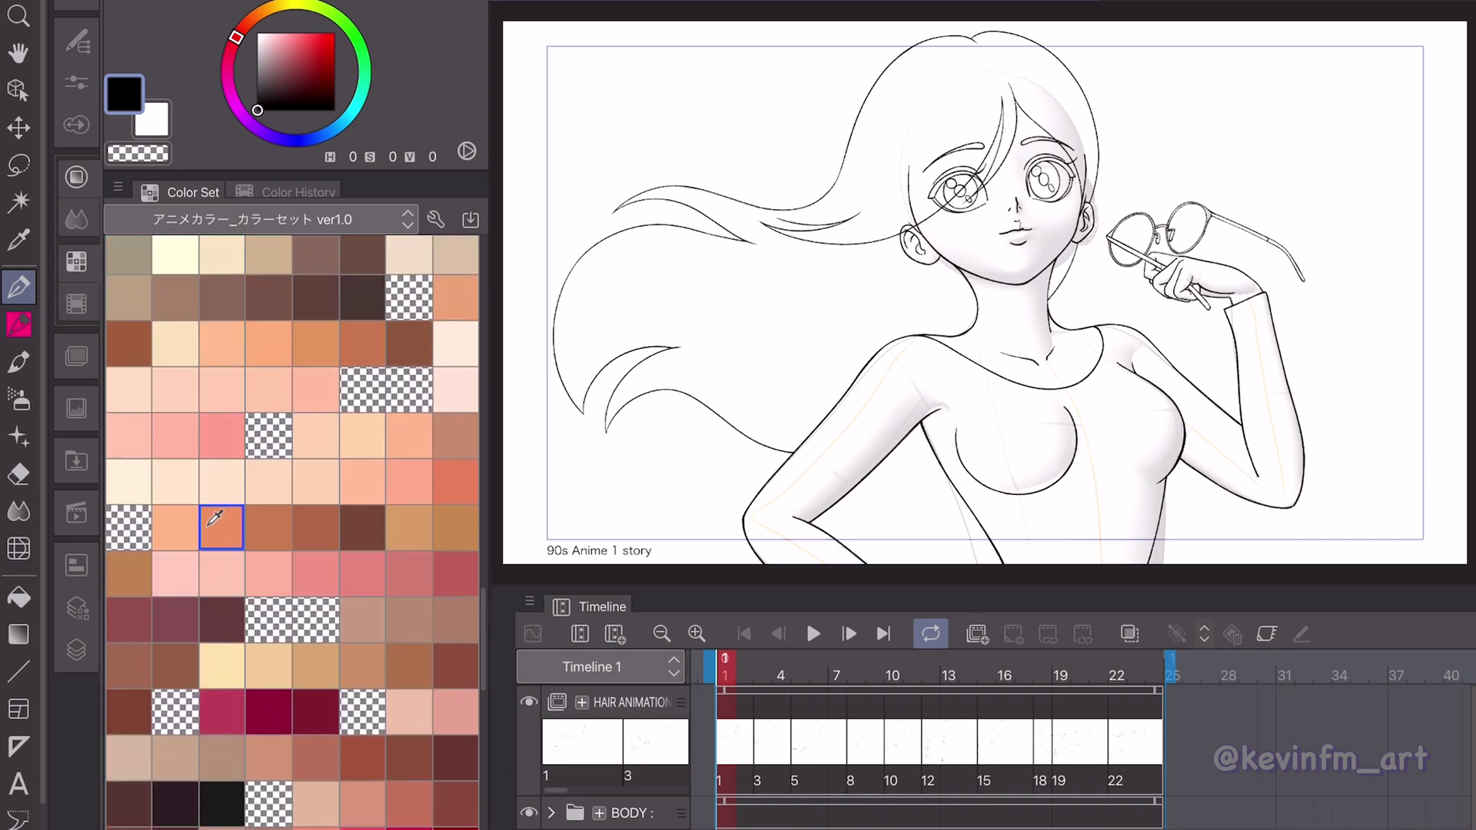
click(175, 435)
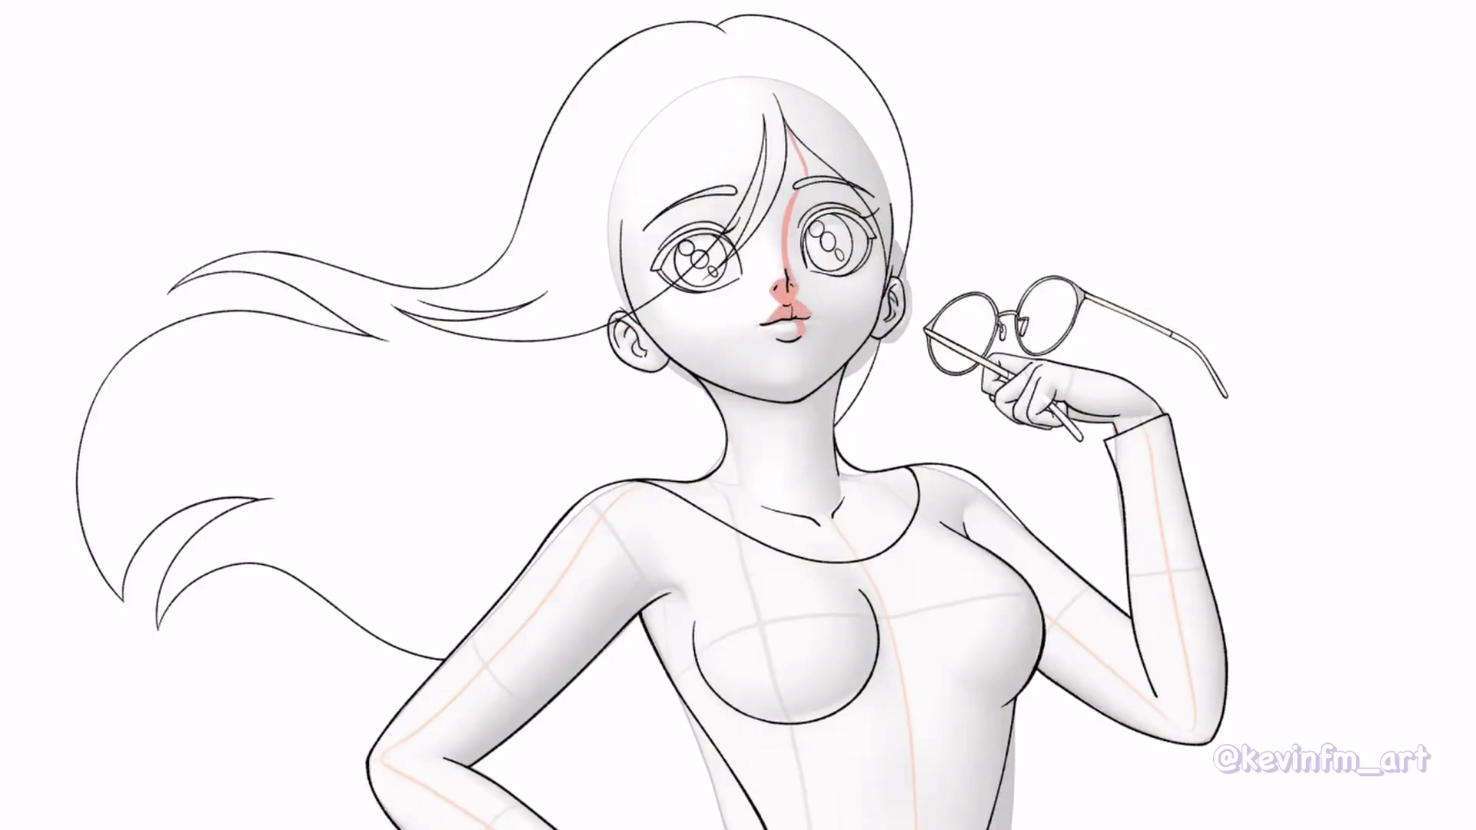
mouse_move(632, 301)
mouse_down()
mouse_move(803, 398)
mouse_move(883, 254)
mouse_move(797, 223)
mouse_move(879, 258)
mouse_up()
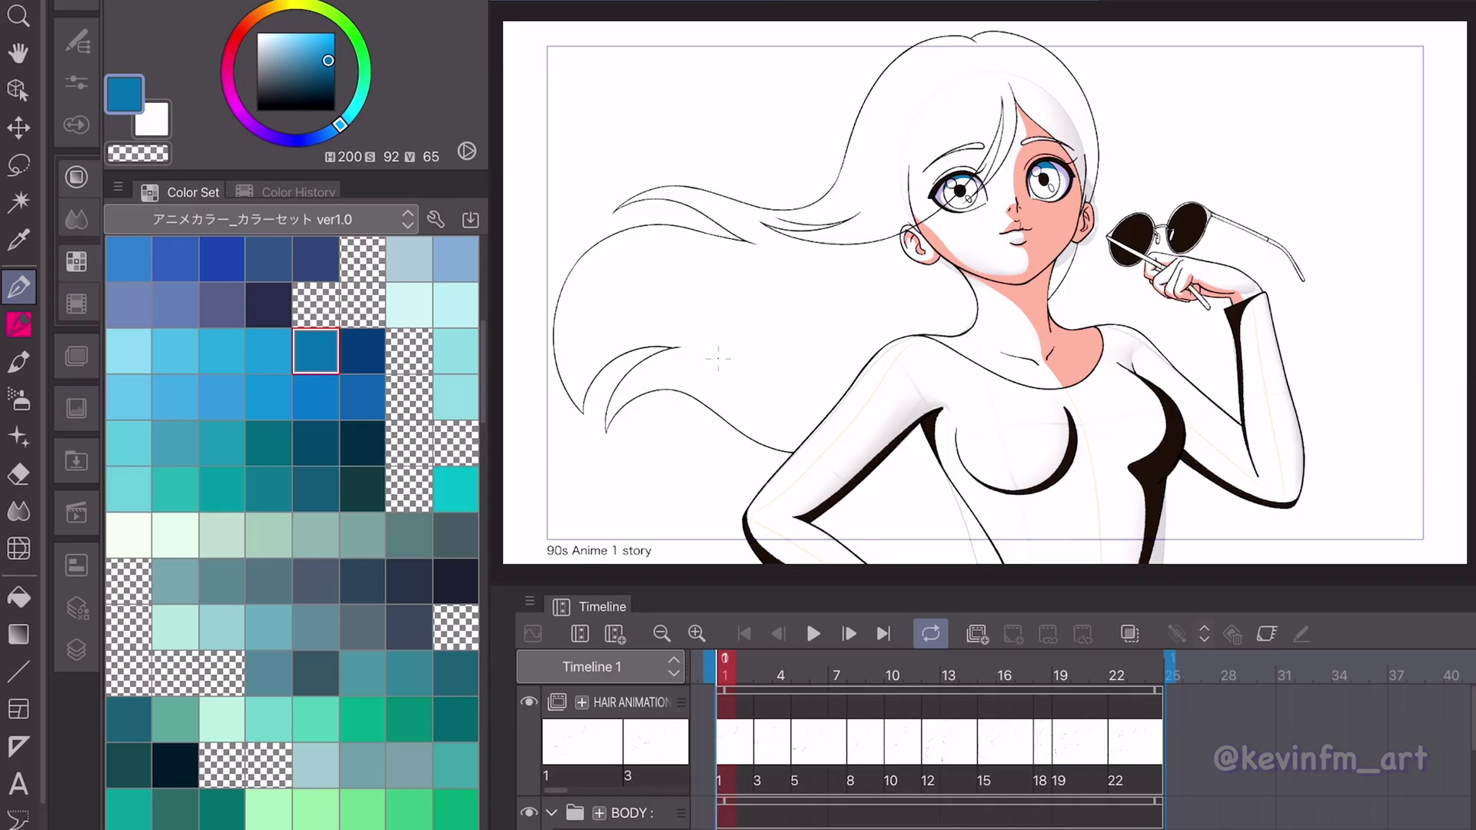
Choose light blue (H 196, S 65, V 83) from the color set and make the BODY folder's BASE COLOR layer active.
click(231, 345)
click(188, 343)
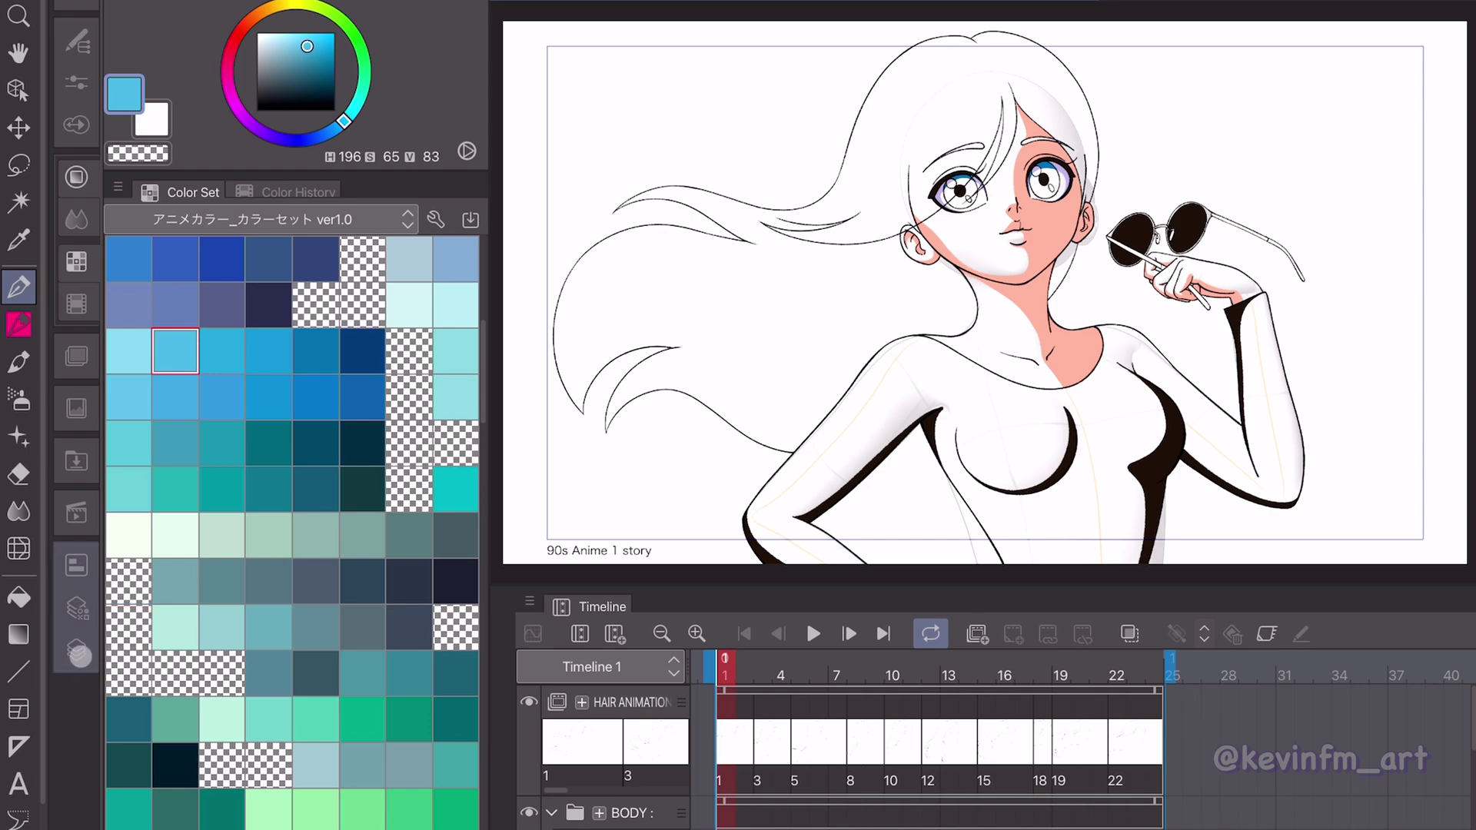
click(77, 649)
click(331, 650)
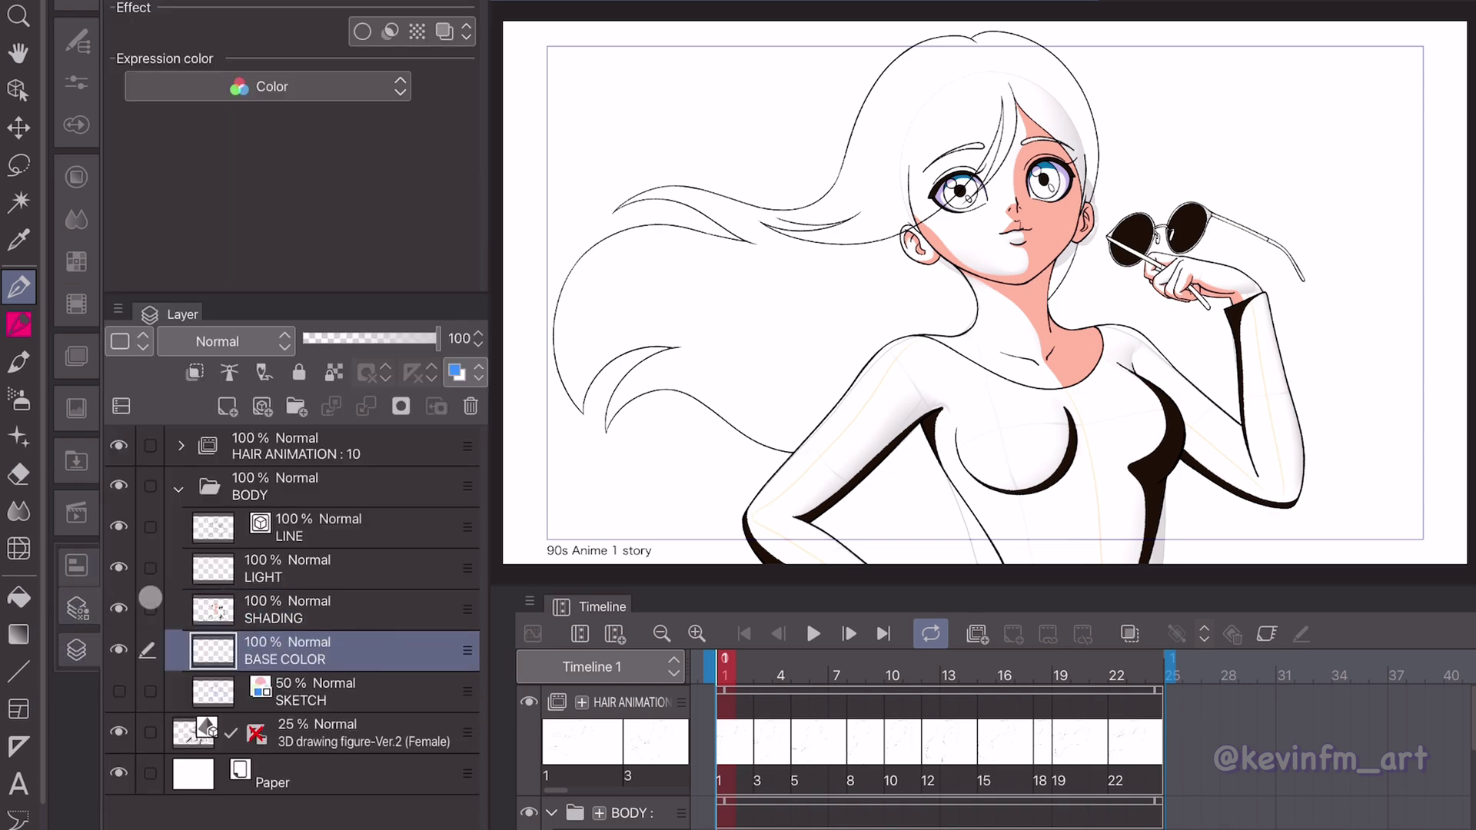
Toggle the visibility of the BODY folder's SHADING layer to compare the figure with and without shadows.
click(122, 608)
click(122, 608)
click(122, 609)
click(122, 609)
click(121, 609)
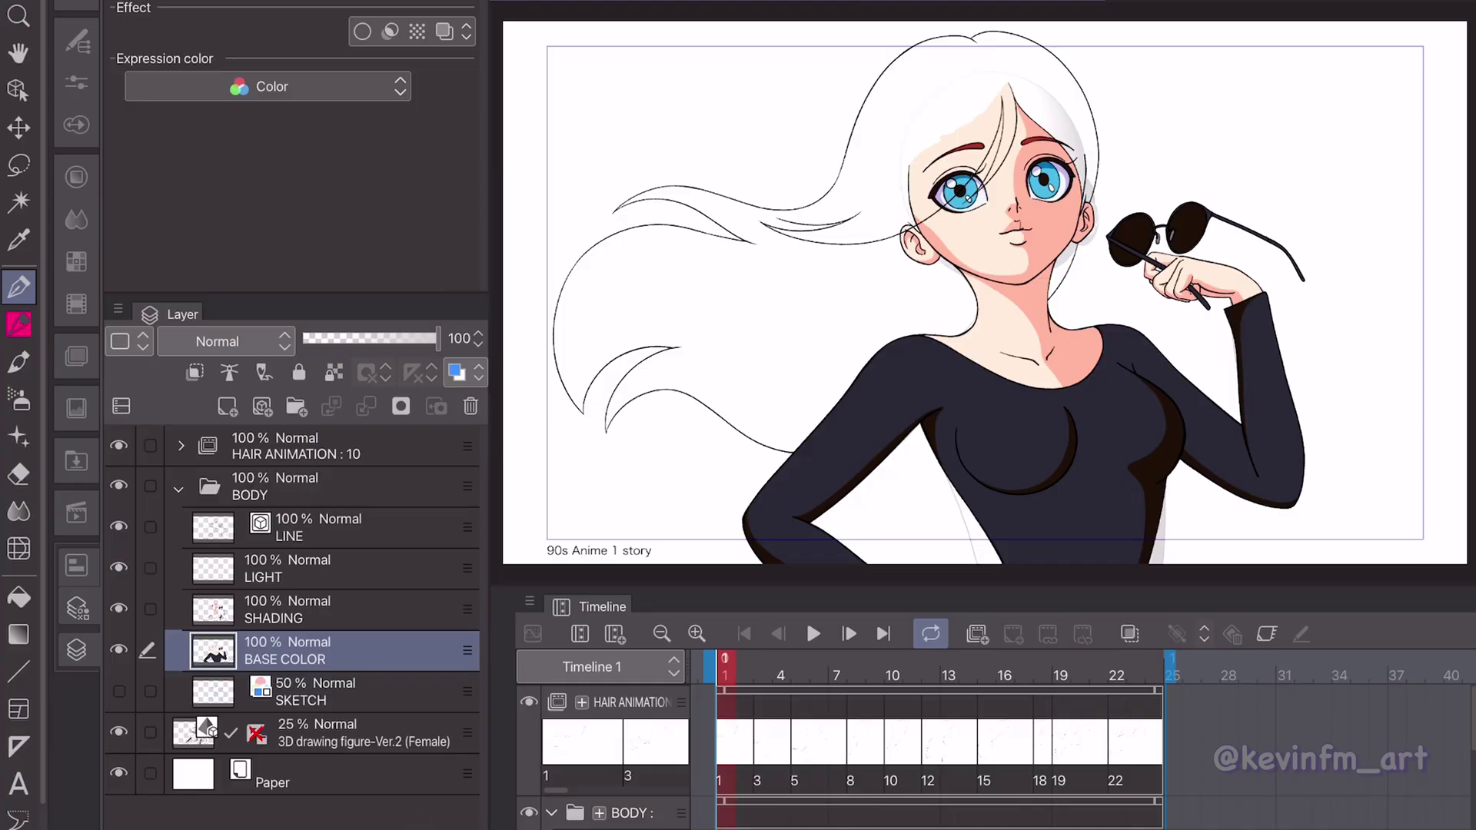
Collapse the BODY folder and select the COLOR BASE layer of cel 1 in the HAIR ANIMATION folder.
click(187, 488)
click(300, 454)
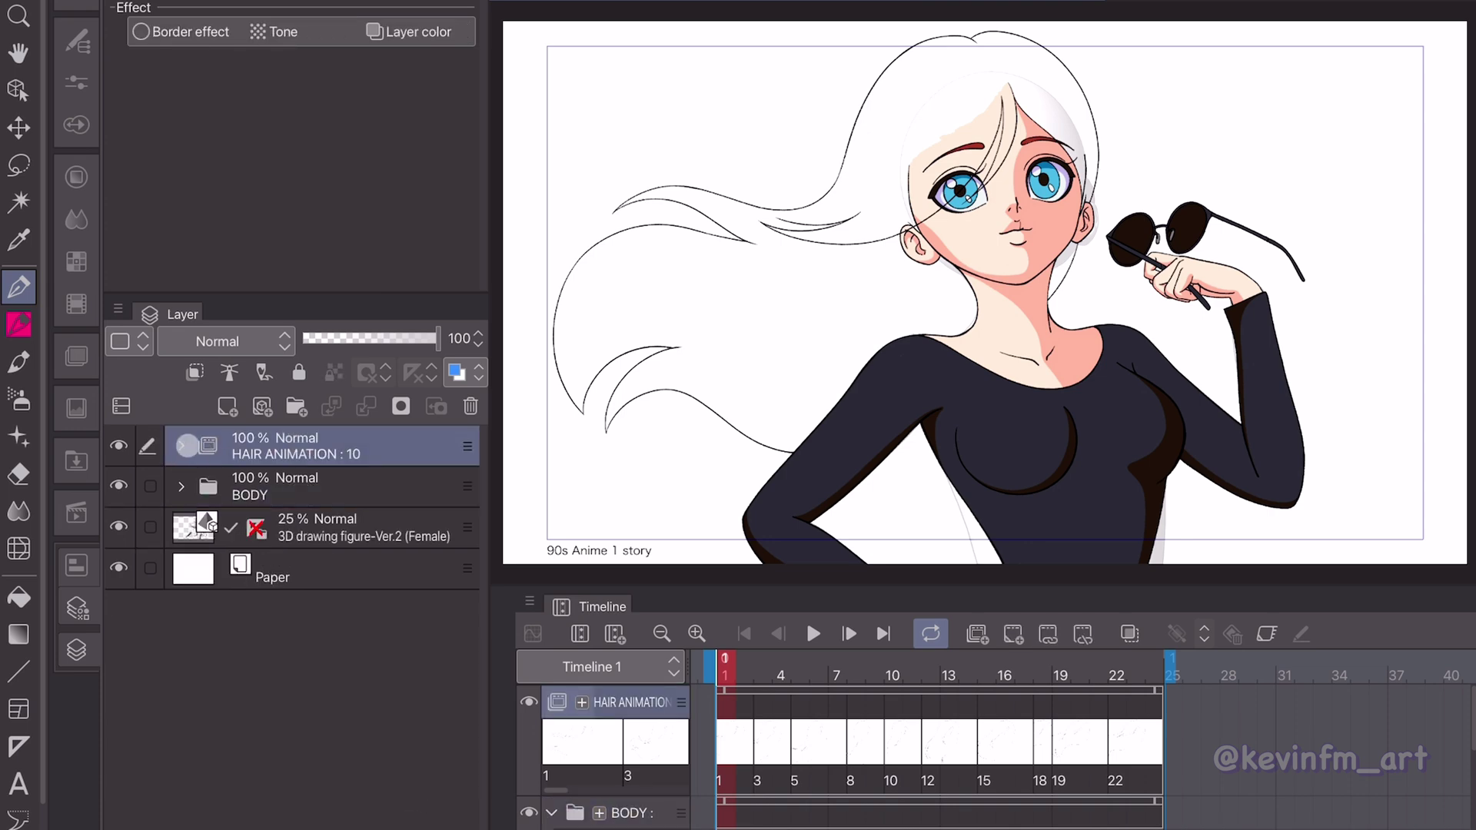
click(183, 445)
scroll(313, 643, down, 5)
scroll(313, 642, down, 15)
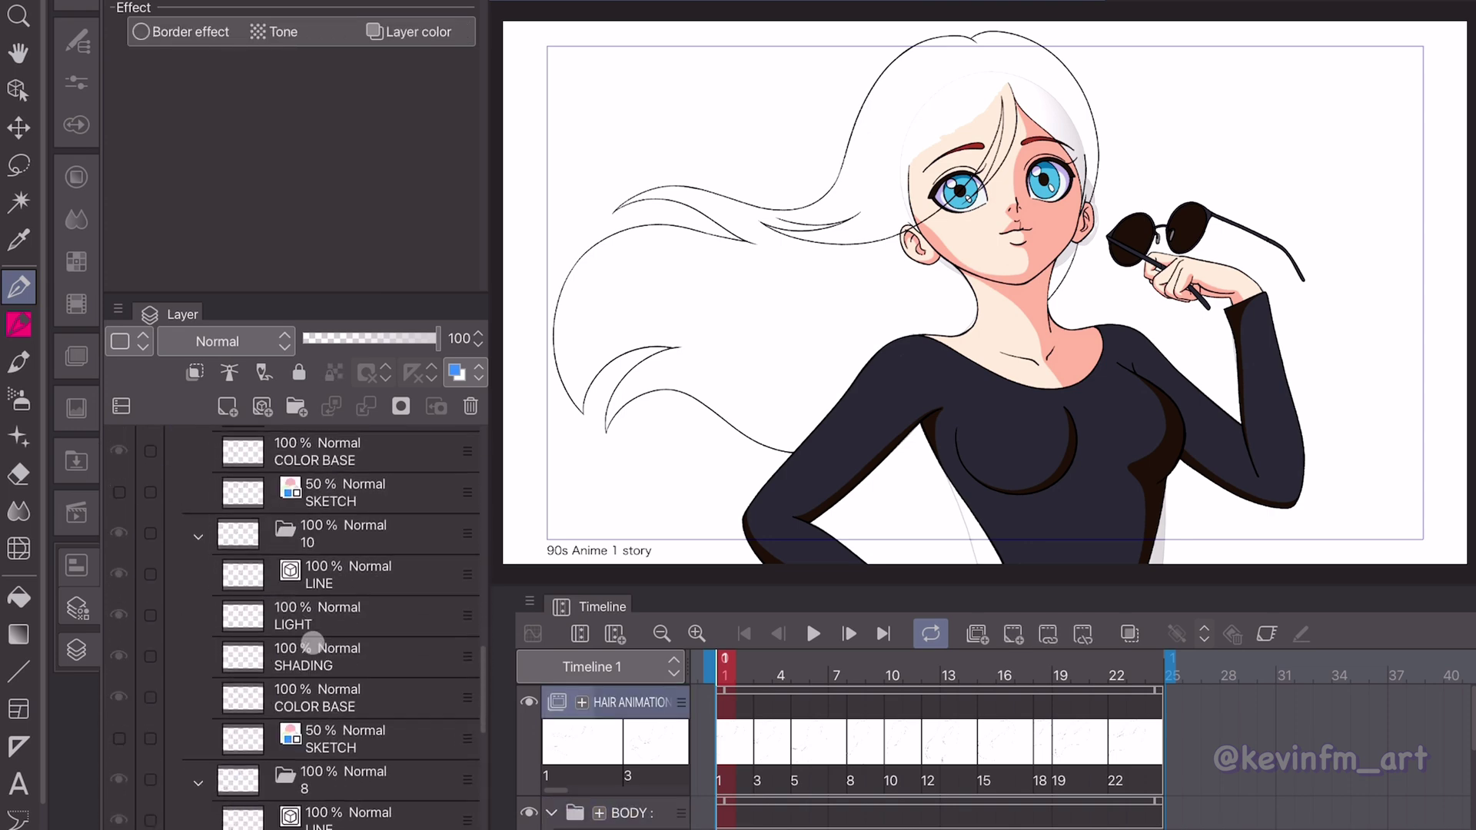
scroll(313, 642, down, 5)
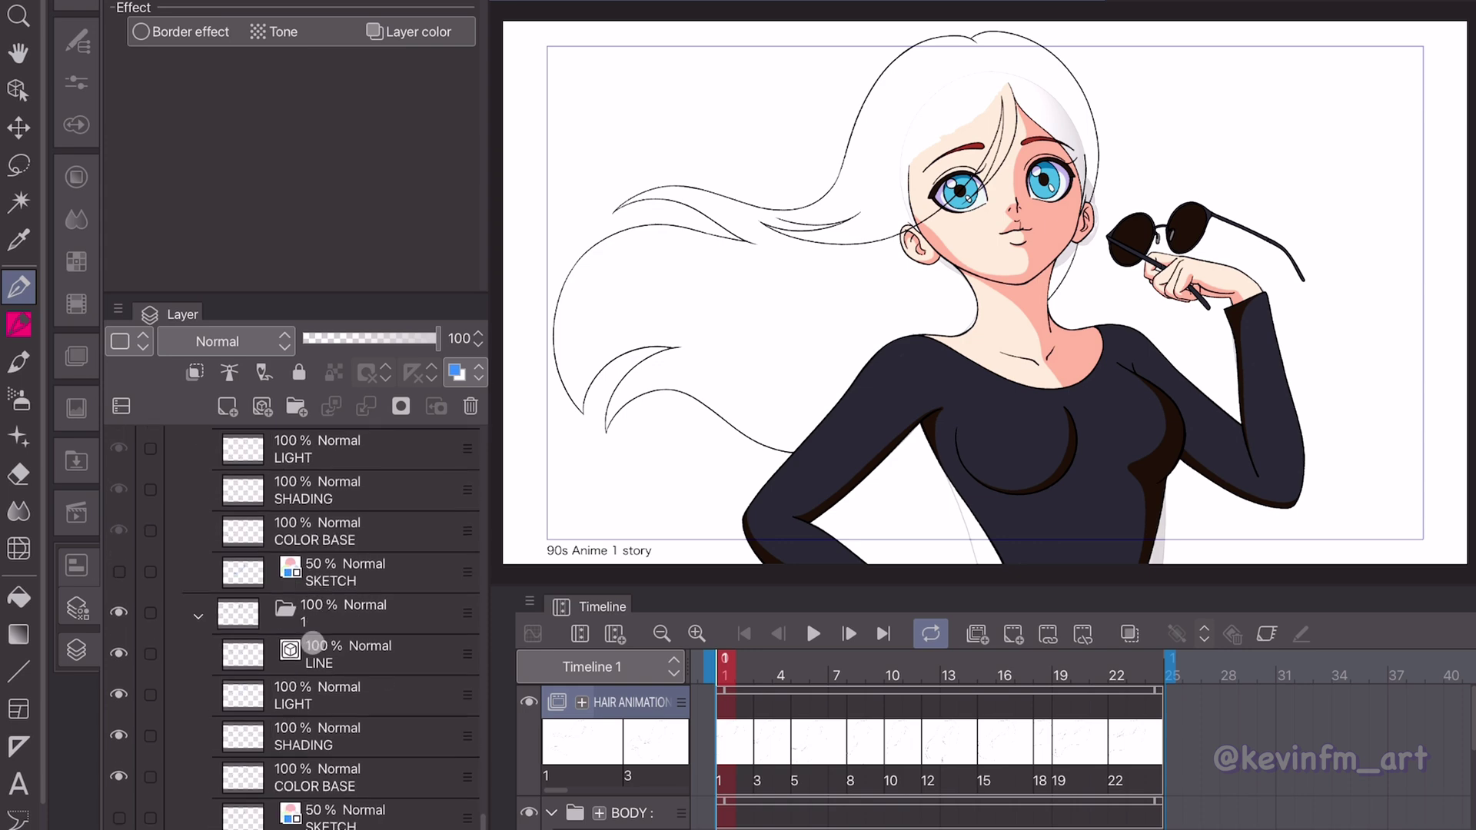
click(349, 781)
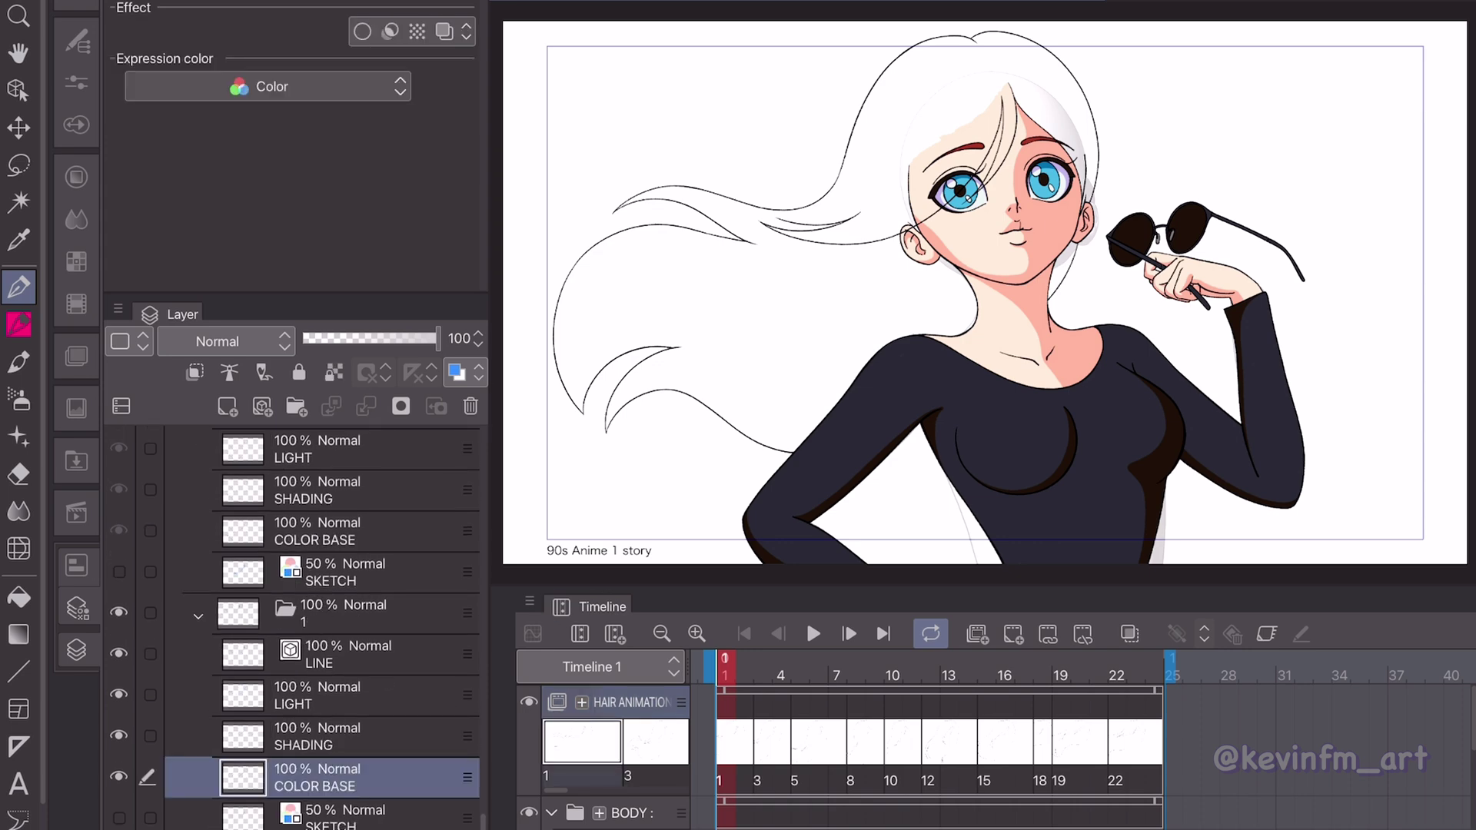
scroll(393, 757, down, 1)
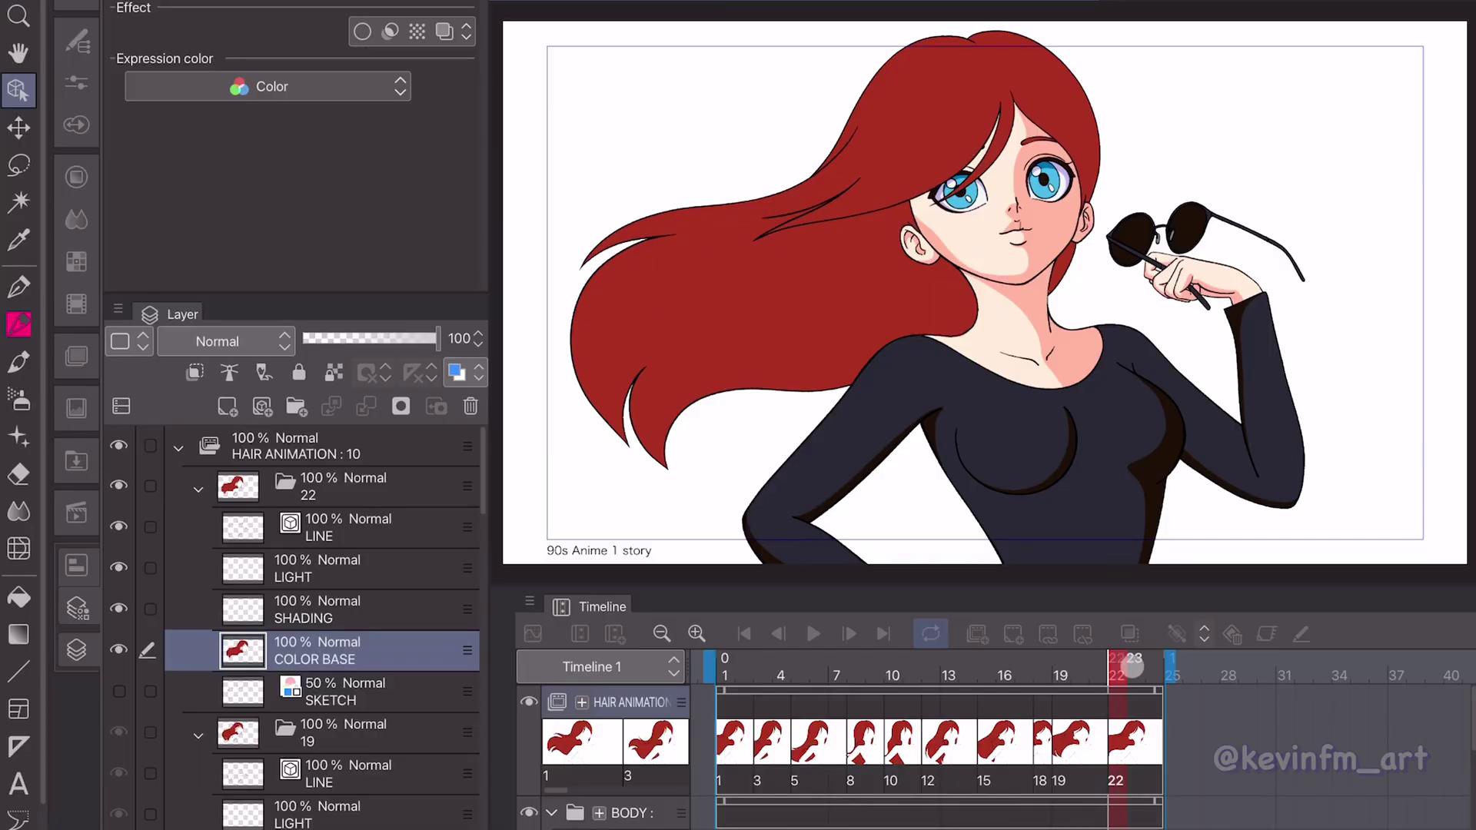
Collapse the HAIR ANIMATION folder and play back the flat-colored red hair animation from frame 1.
drag(1131, 665, 724, 689)
scroll(266, 518, up, 4)
click(179, 447)
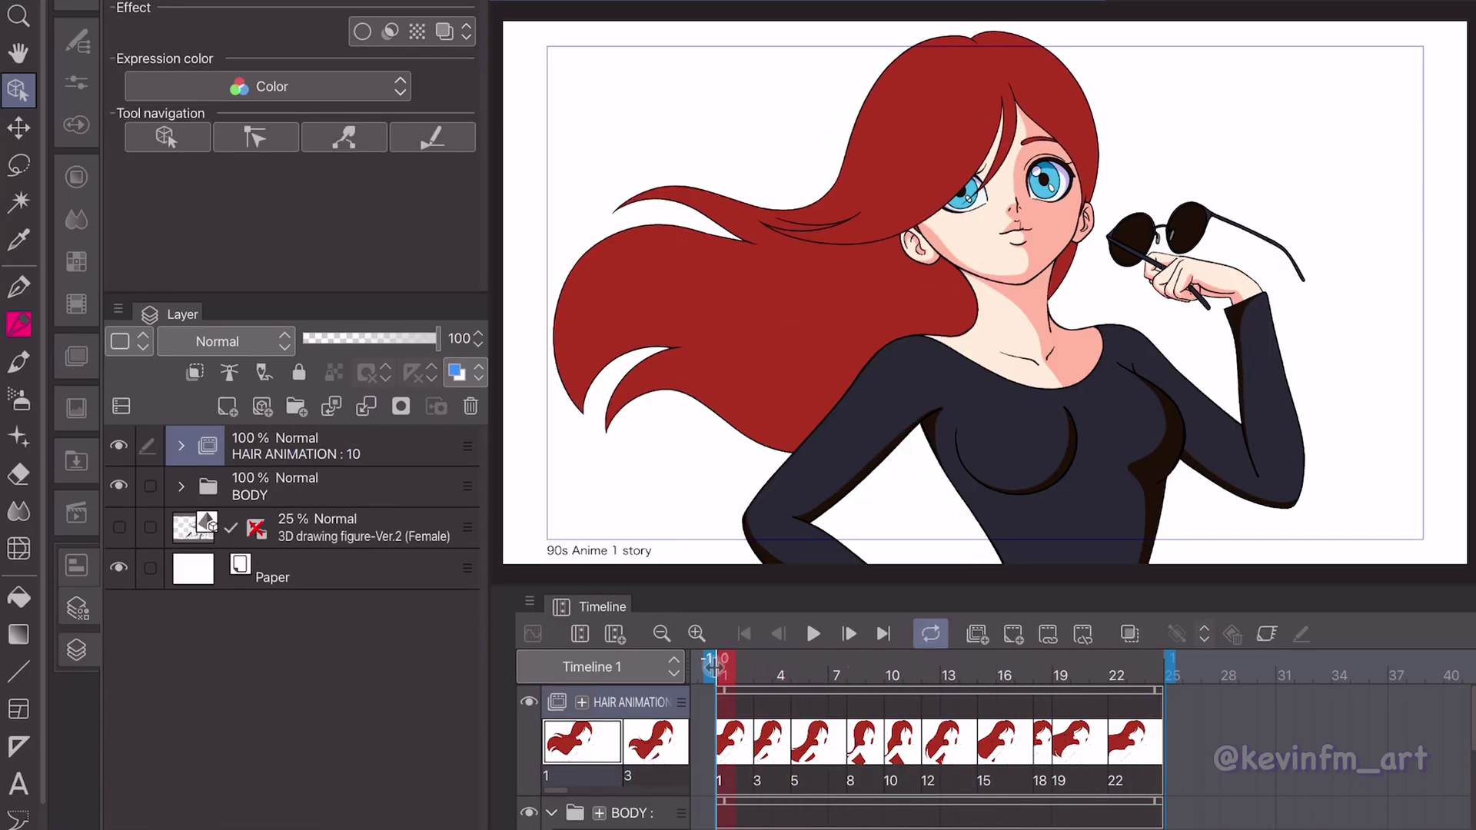
click(813, 633)
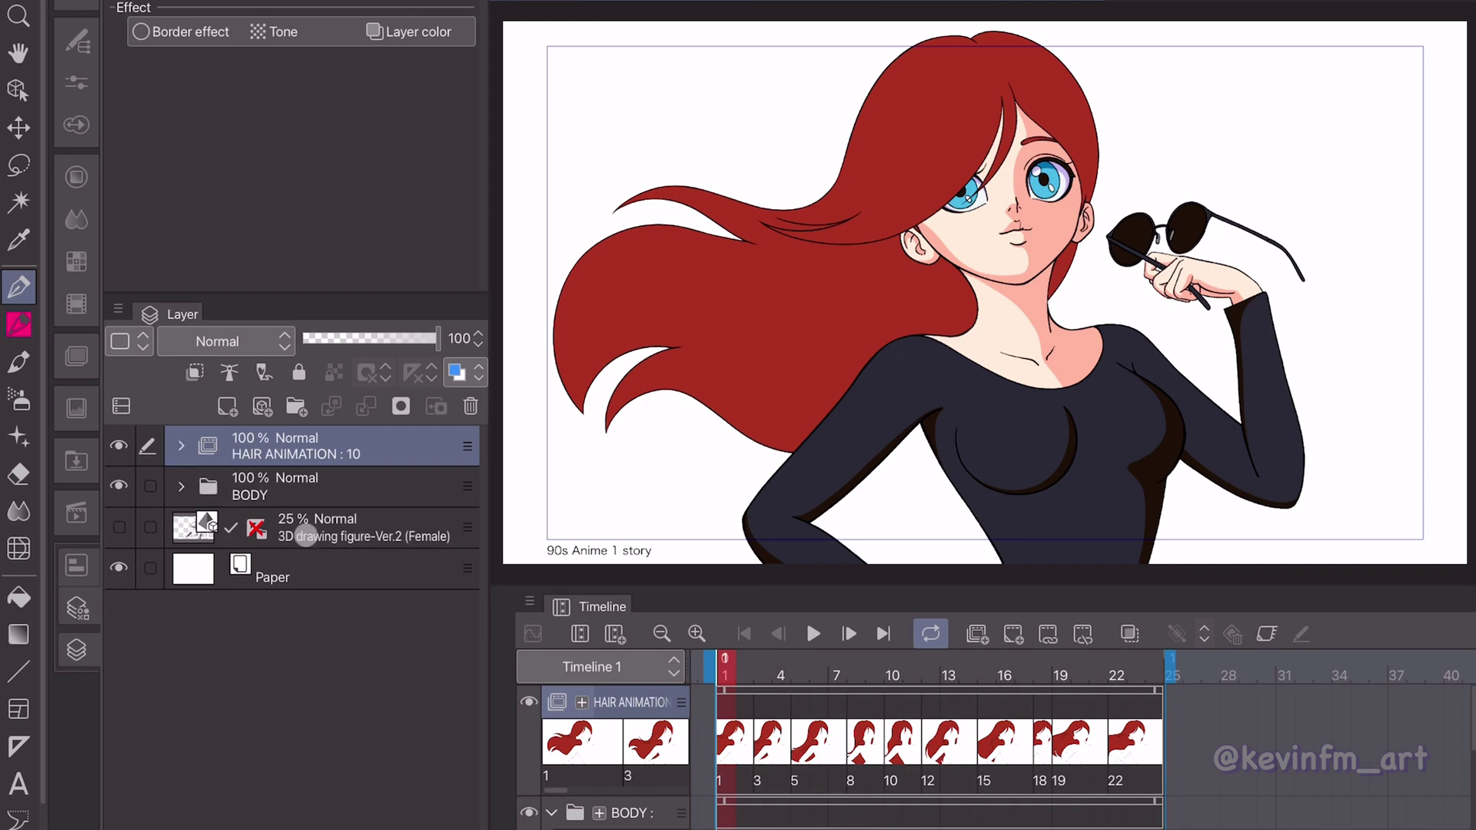
Clip the SHADING layer of hair cel 1 to the COLOR BASE layer below it.
click(183, 447)
scroll(318, 581, down, 10)
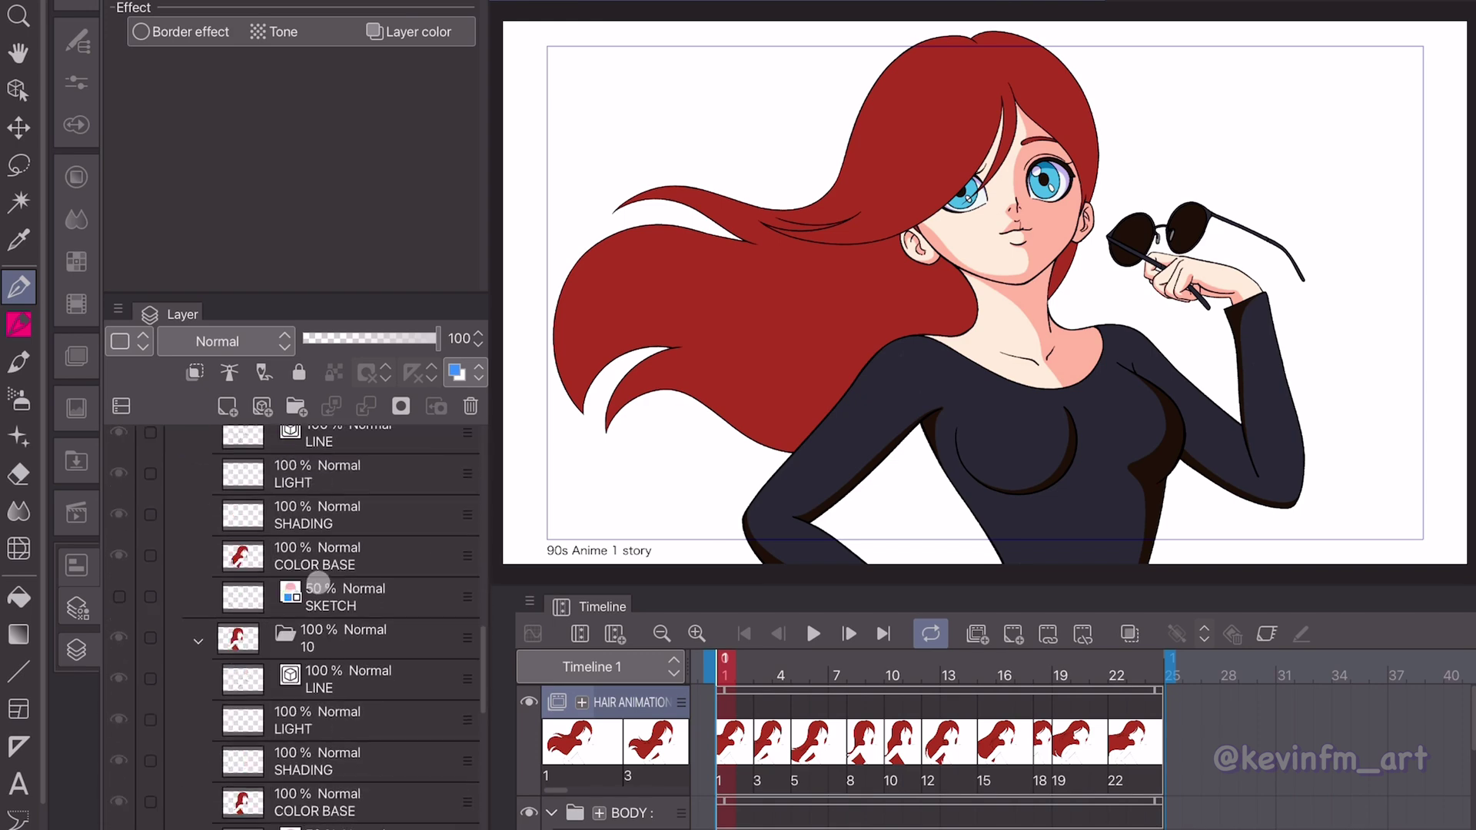
scroll(318, 582, down, 15)
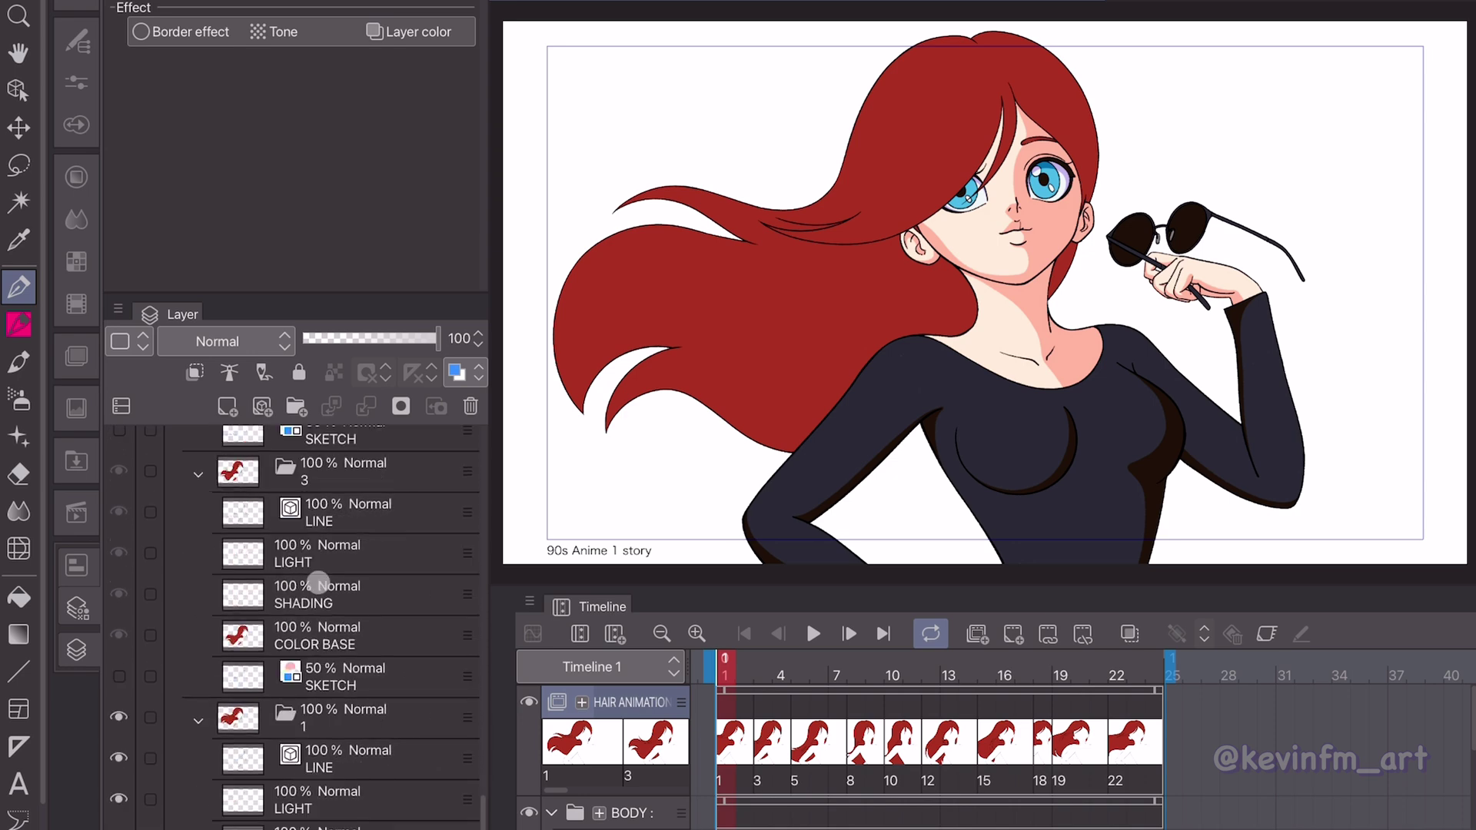
scroll(318, 582, down, 3)
click(329, 734)
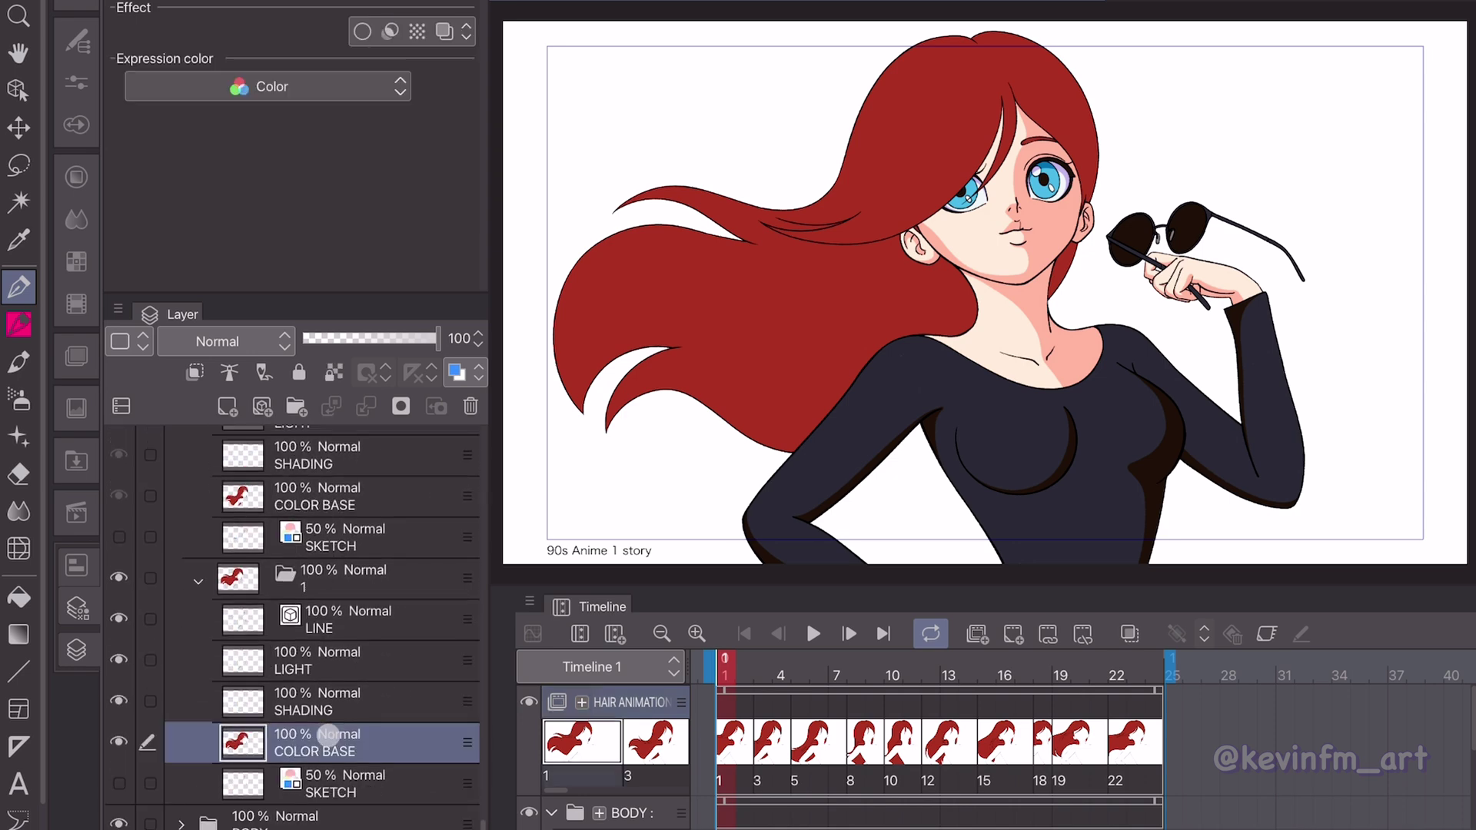
click(352, 708)
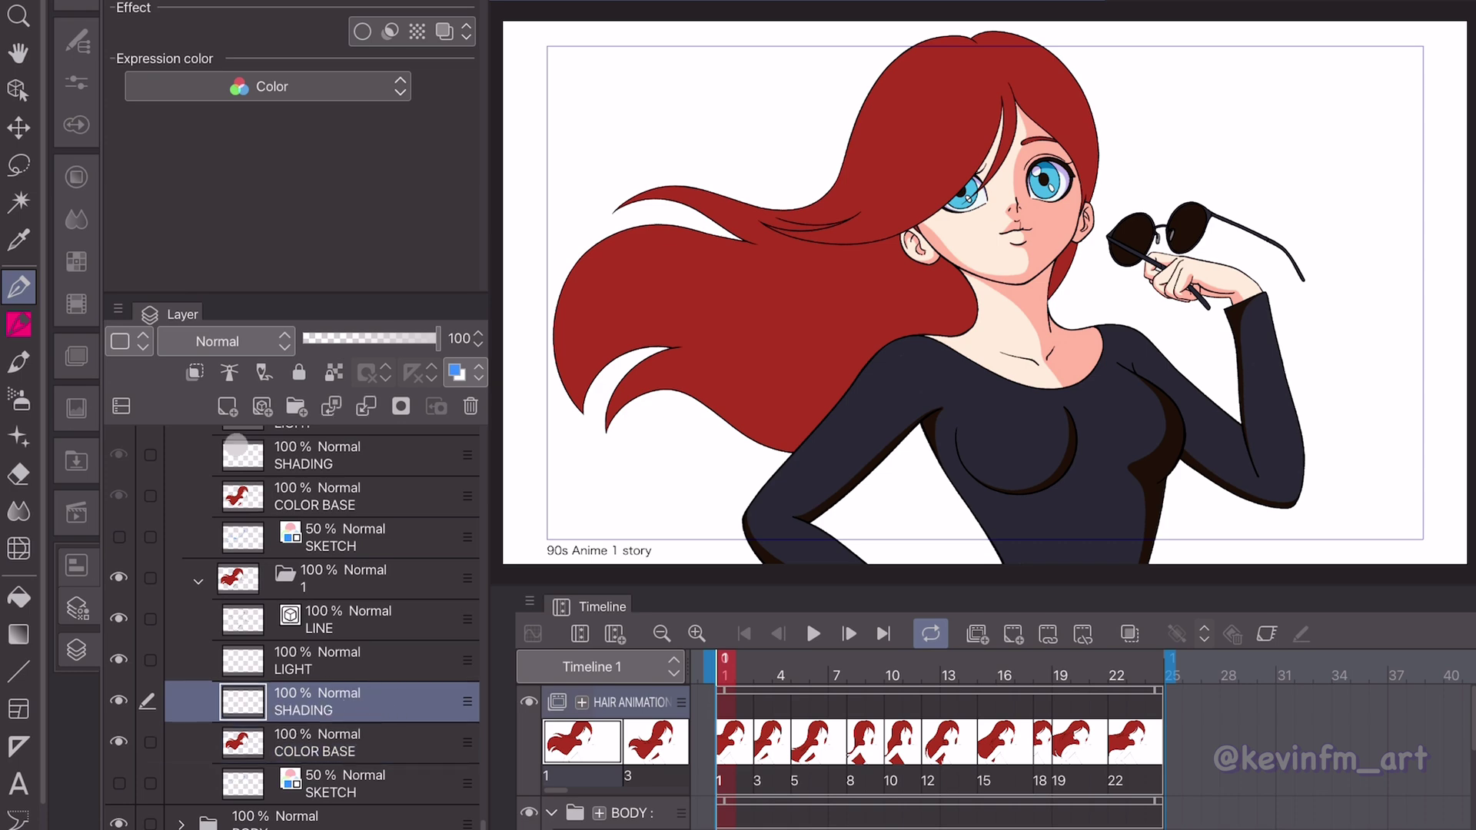
click(197, 375)
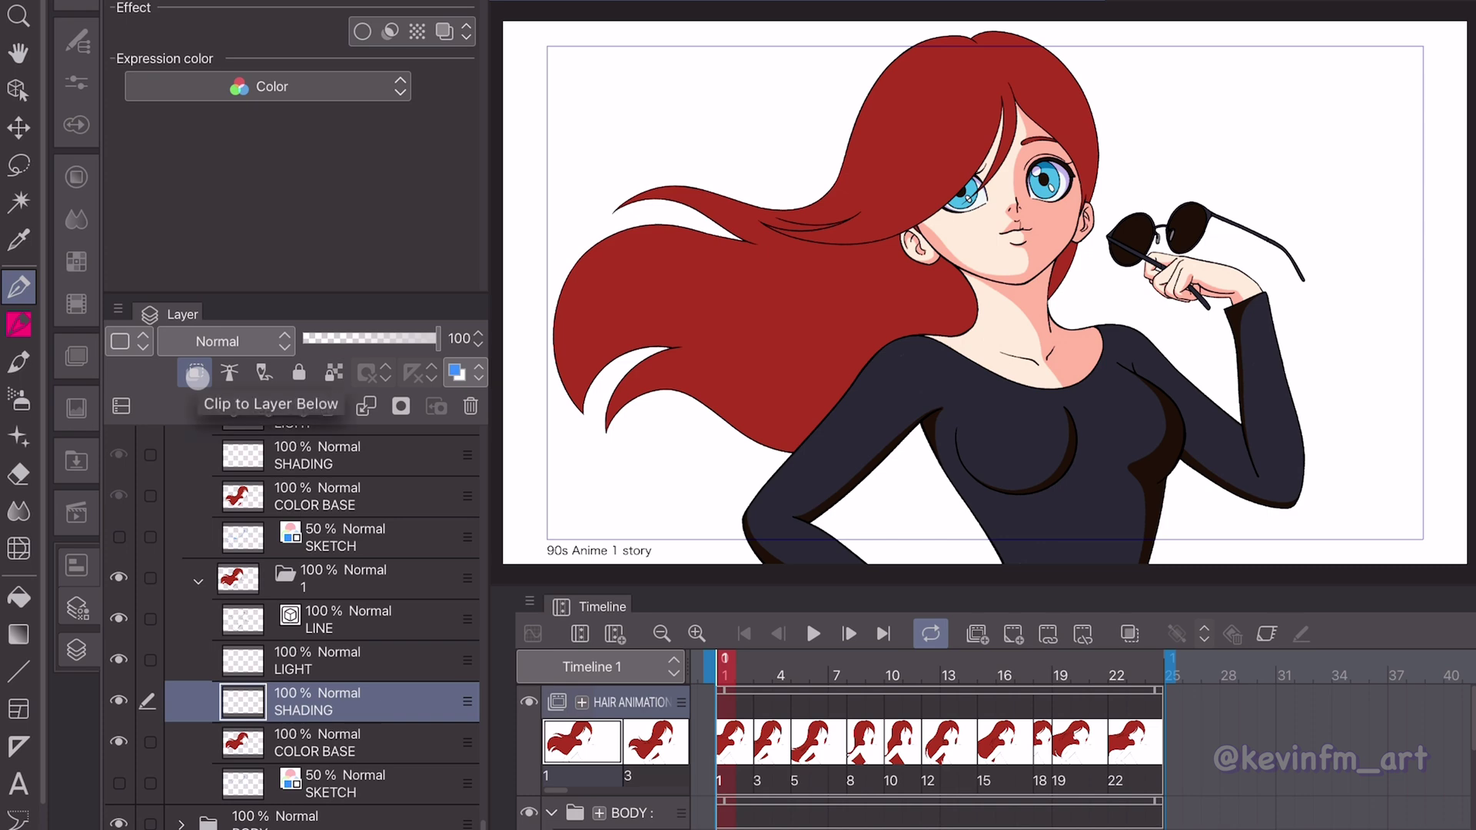
click(197, 375)
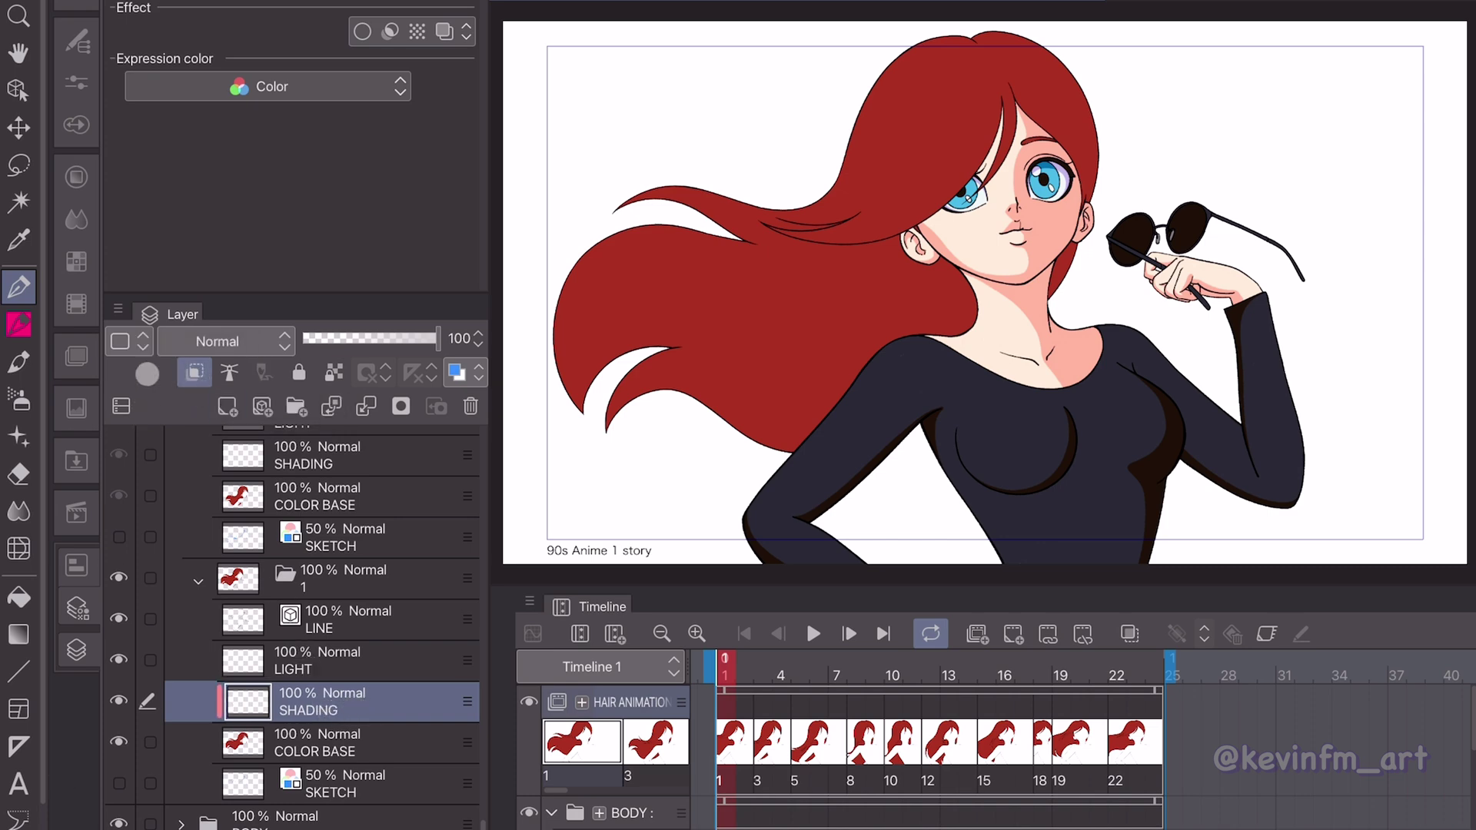
Choose dark red (H 345, S 99, V 59) for the hair shadows and set cel 1's SHADING layer to Multiply.
click(76, 265)
scroll(449, 657, down, 15)
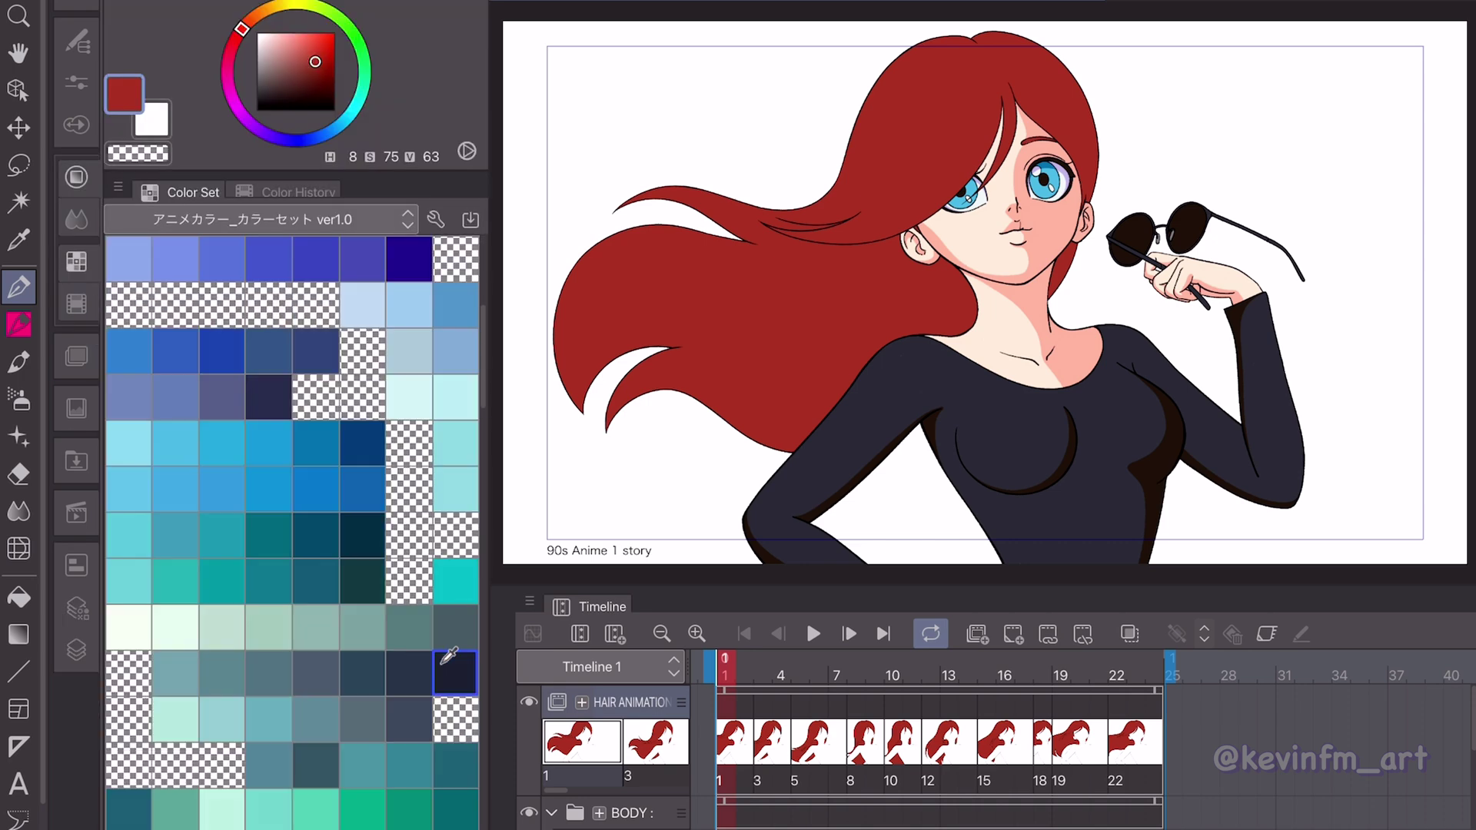
scroll(449, 657, down, 10)
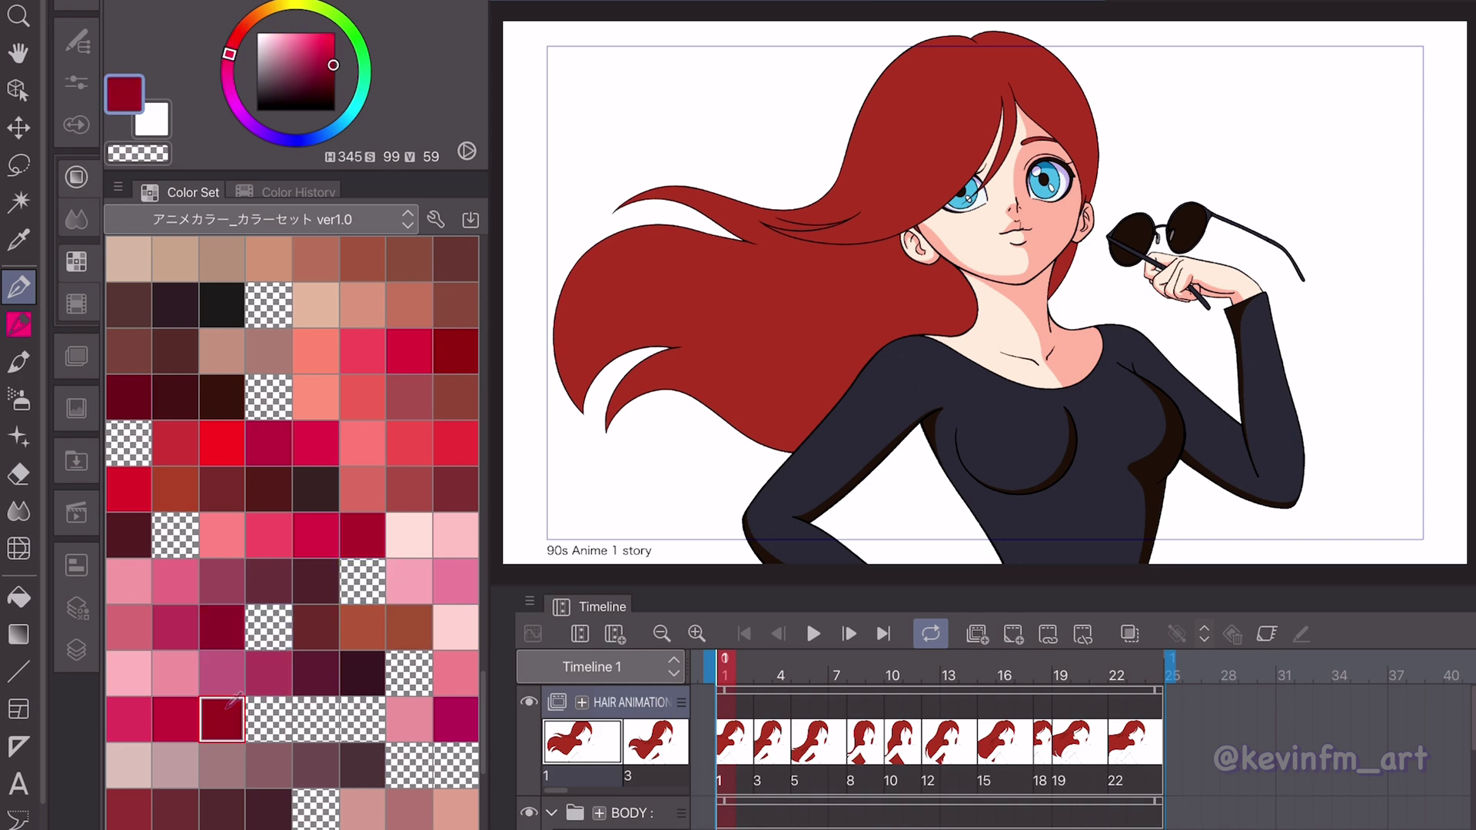
click(77, 649)
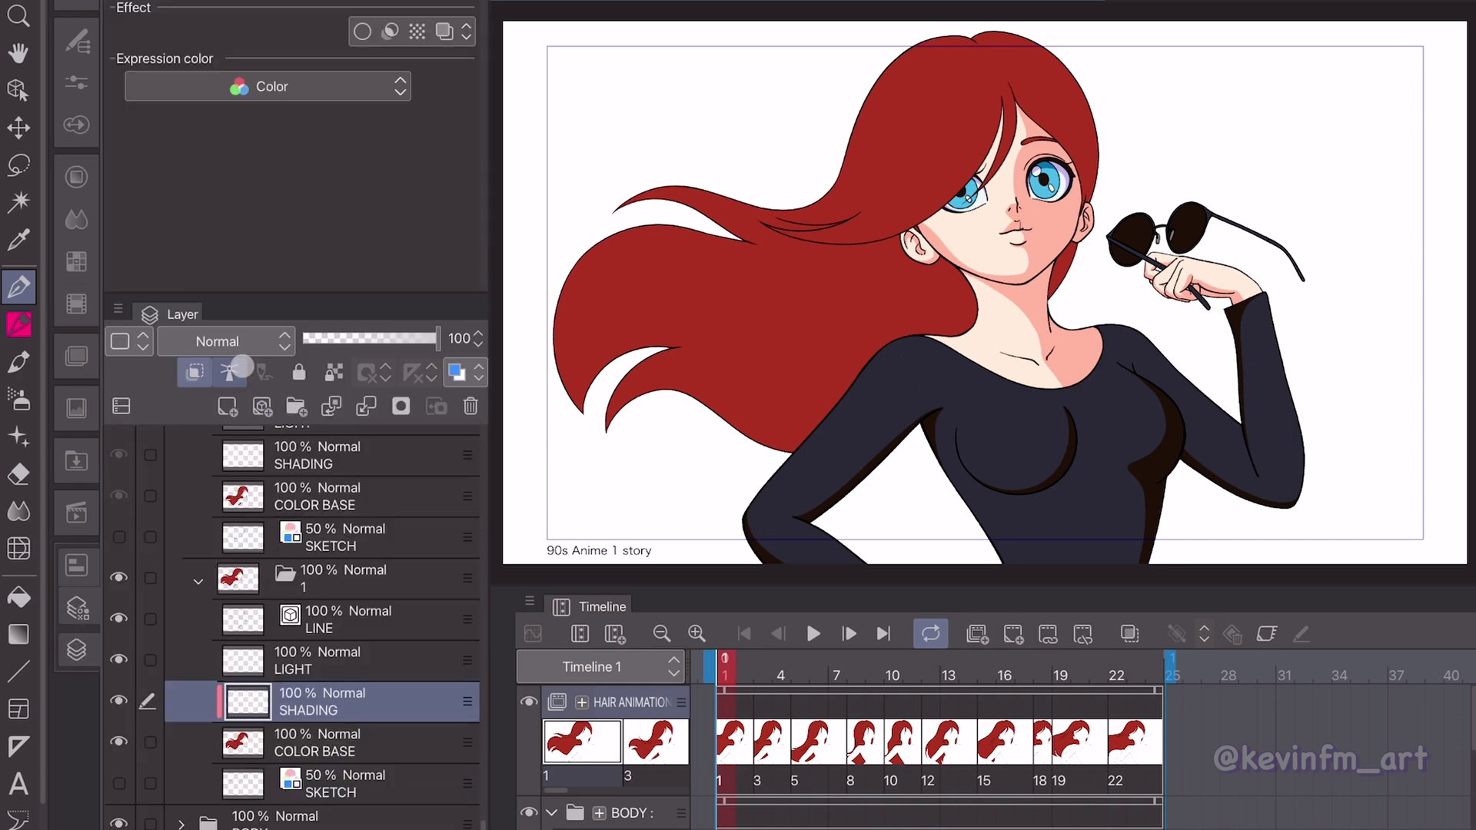
click(218, 341)
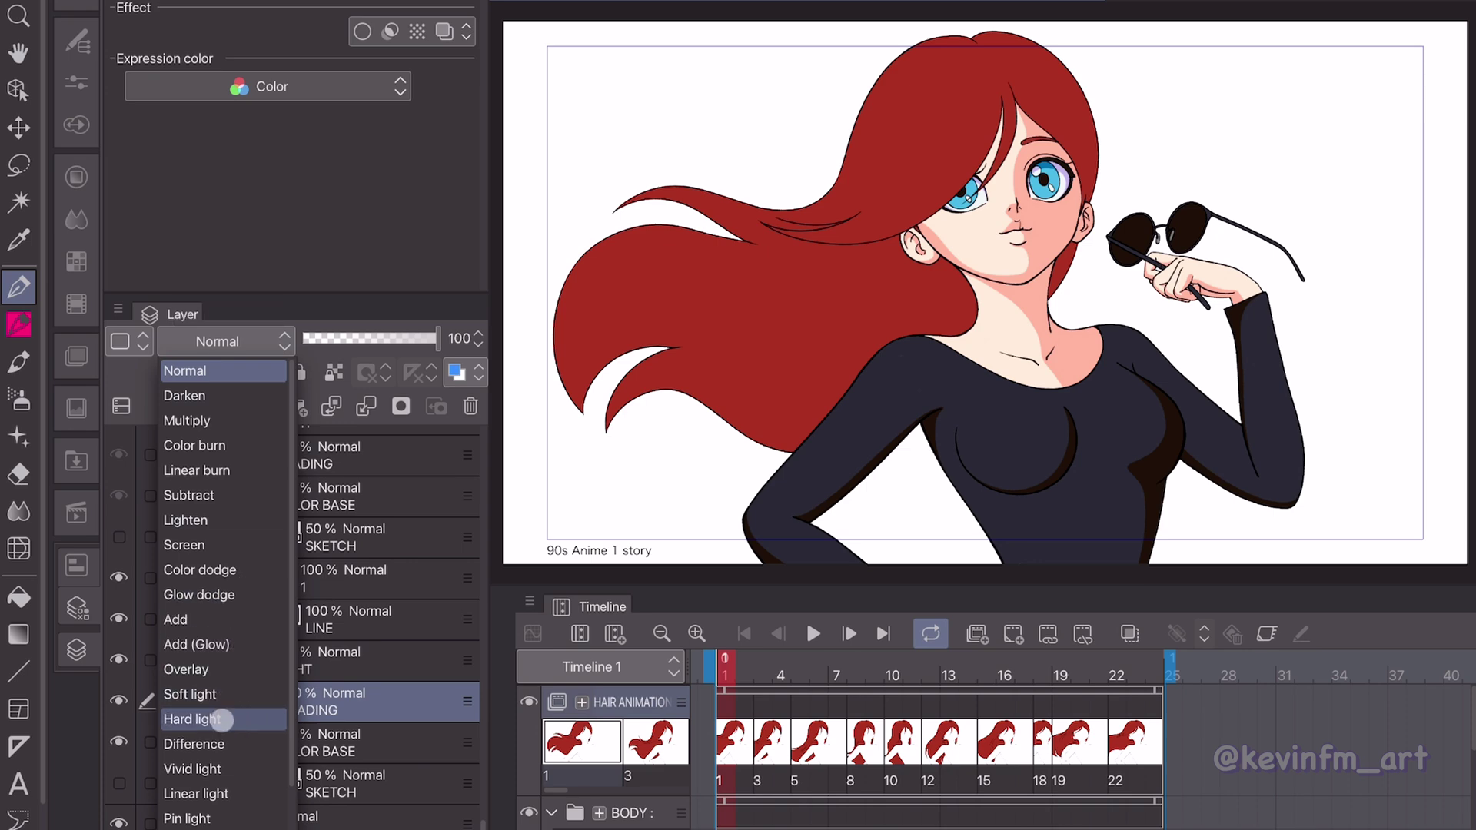
click(251, 422)
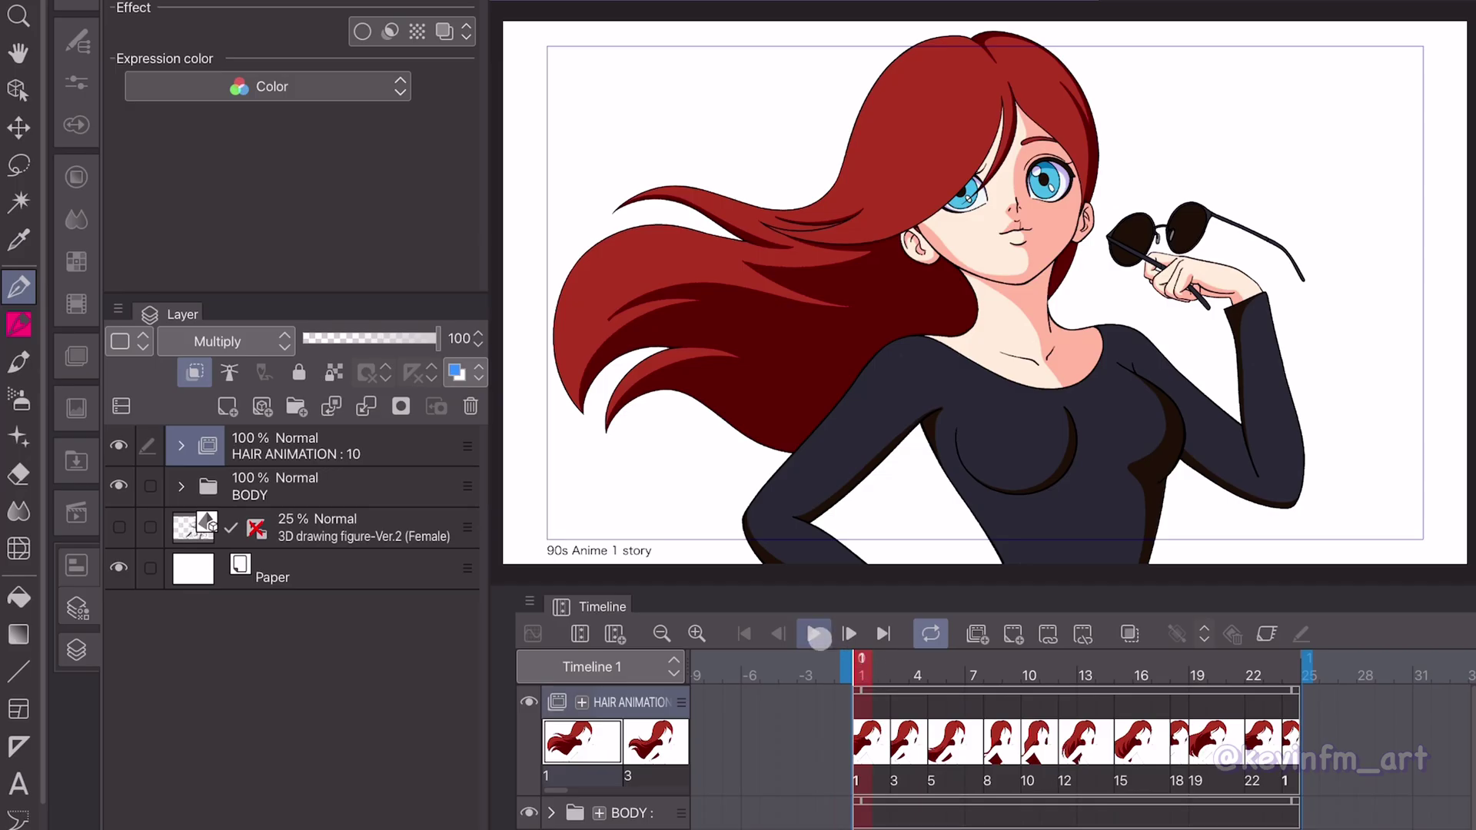
Play back the shaded animation and insert the beach 01 material, found by searching for "Sky", above the Paper layer.
click(817, 635)
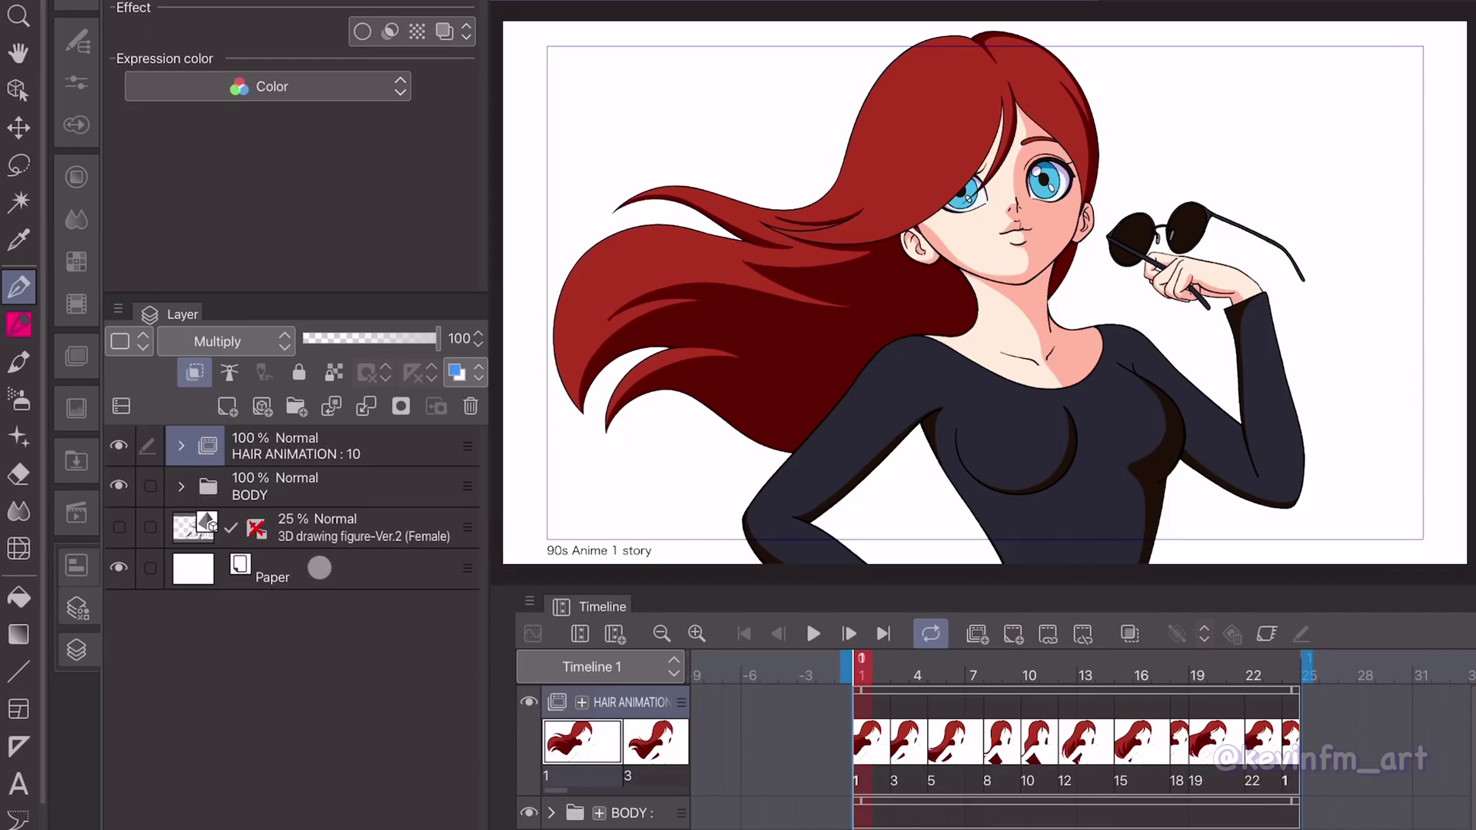
click(319, 567)
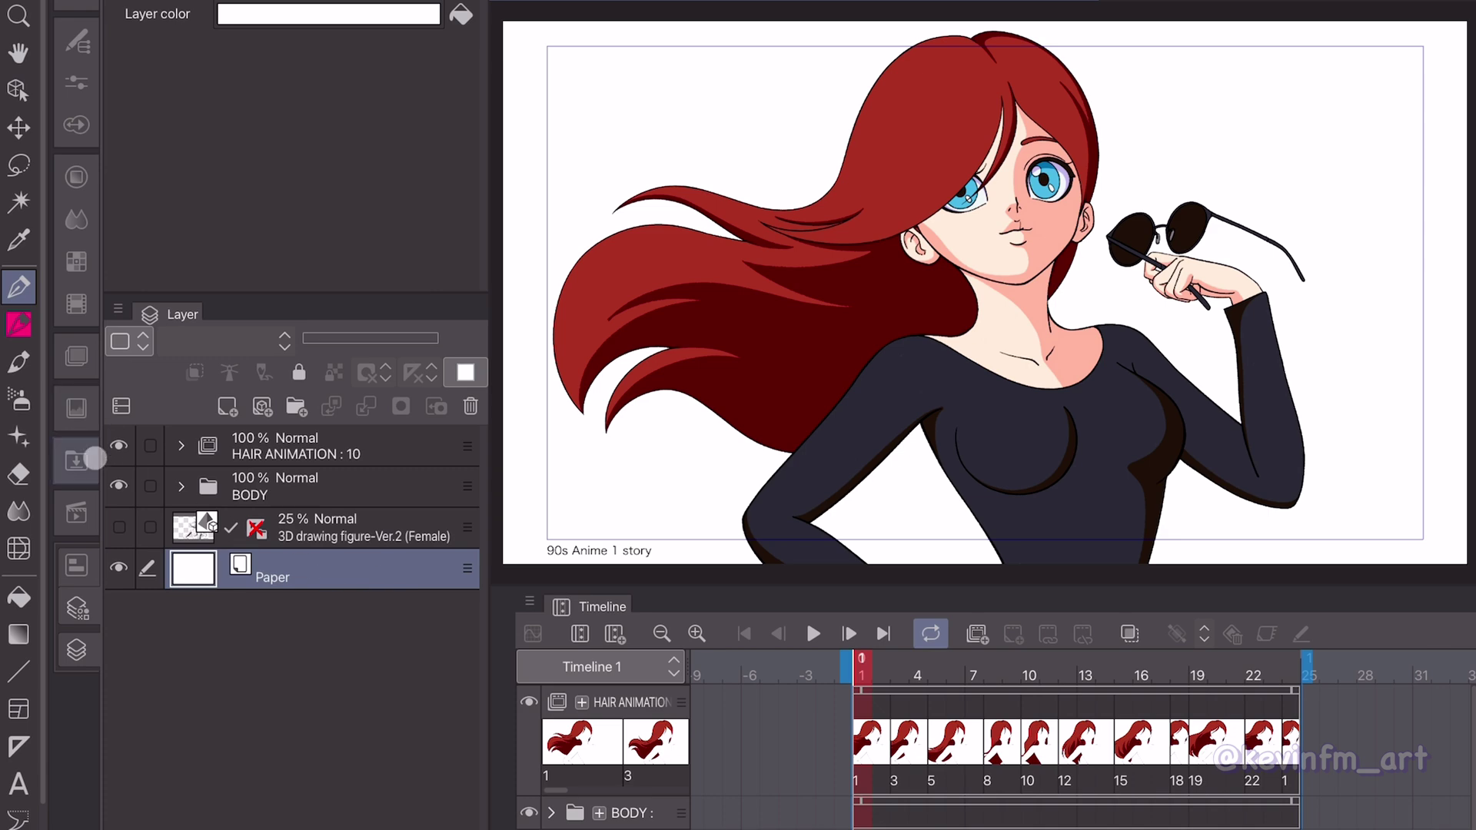
click(92, 459)
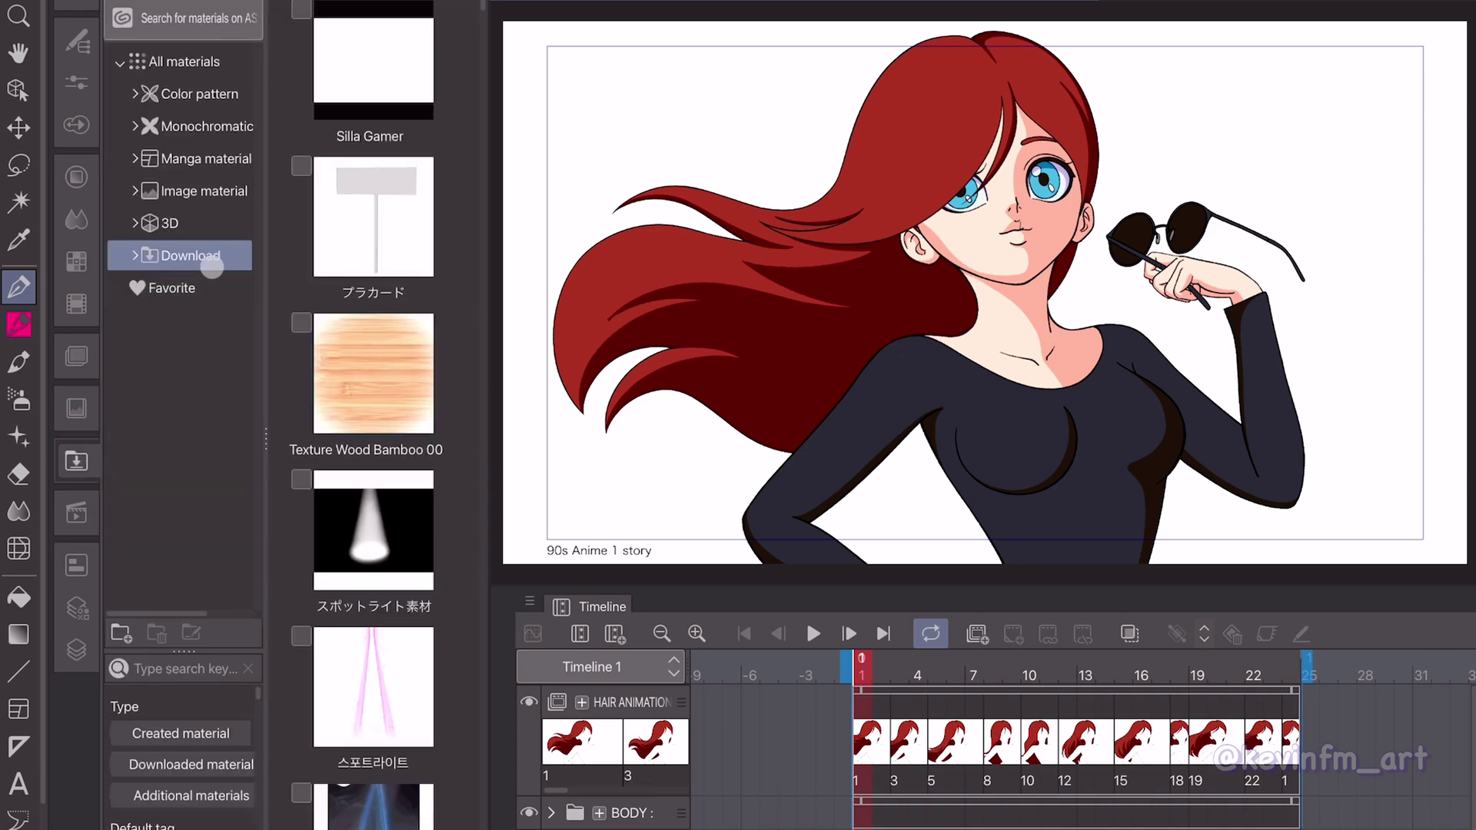
text(Sky)
key(Return)
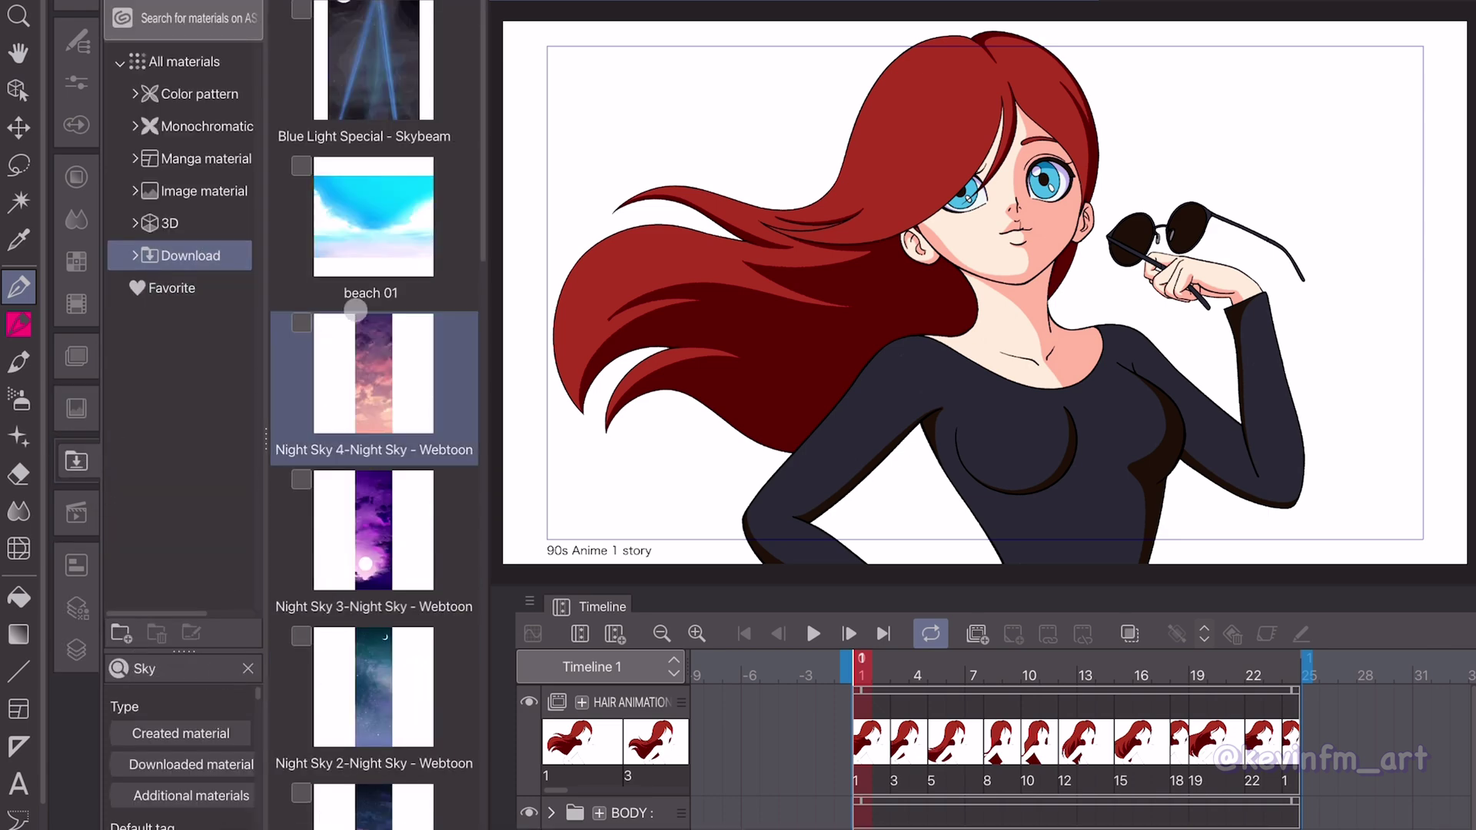
click(392, 231)
drag(374, 217, 602, 148)
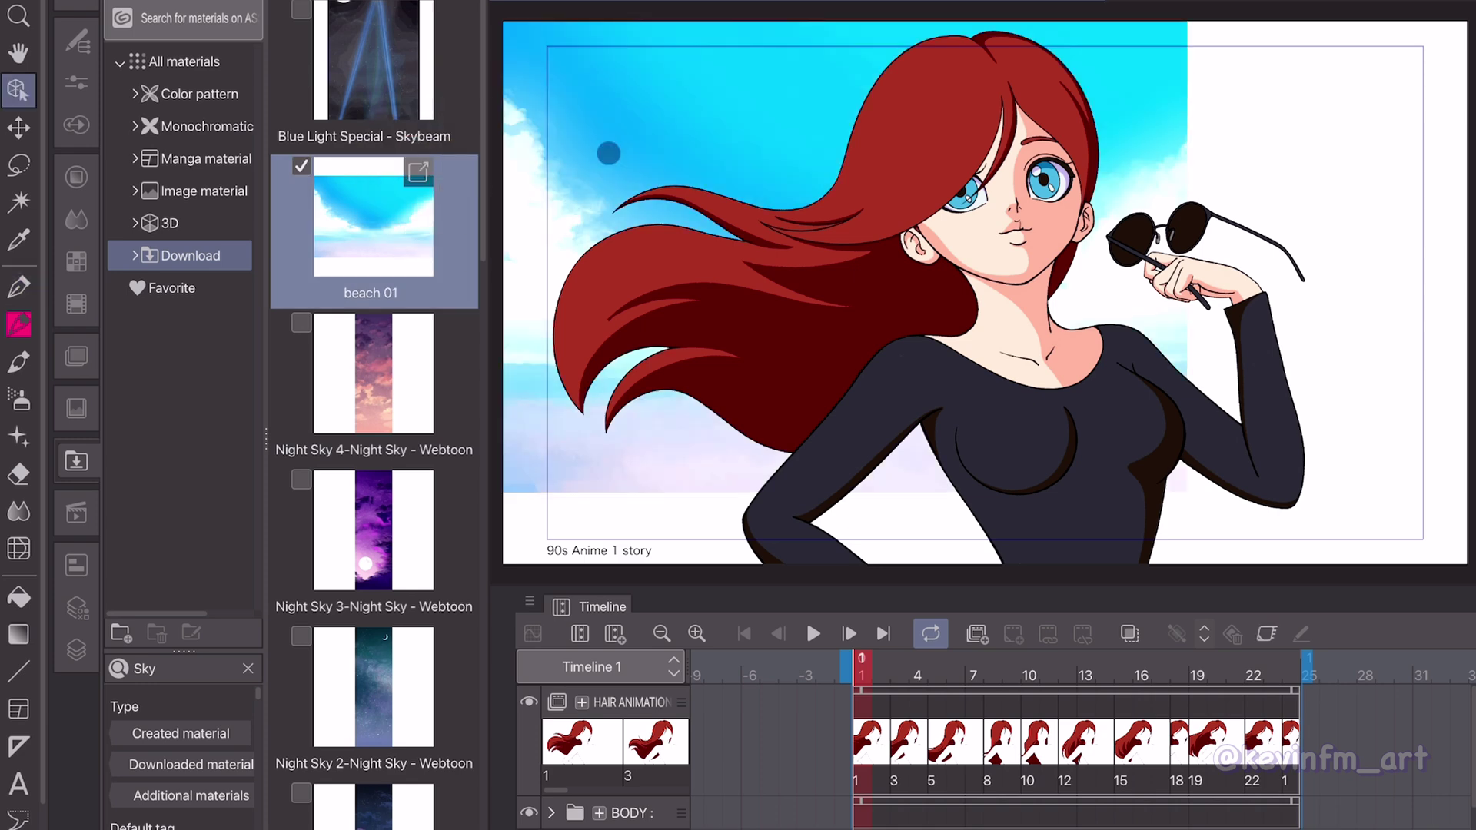
Enlarge and reposition the beach 01 sky image so it covers the entire canvas behind the figure.
click(76, 650)
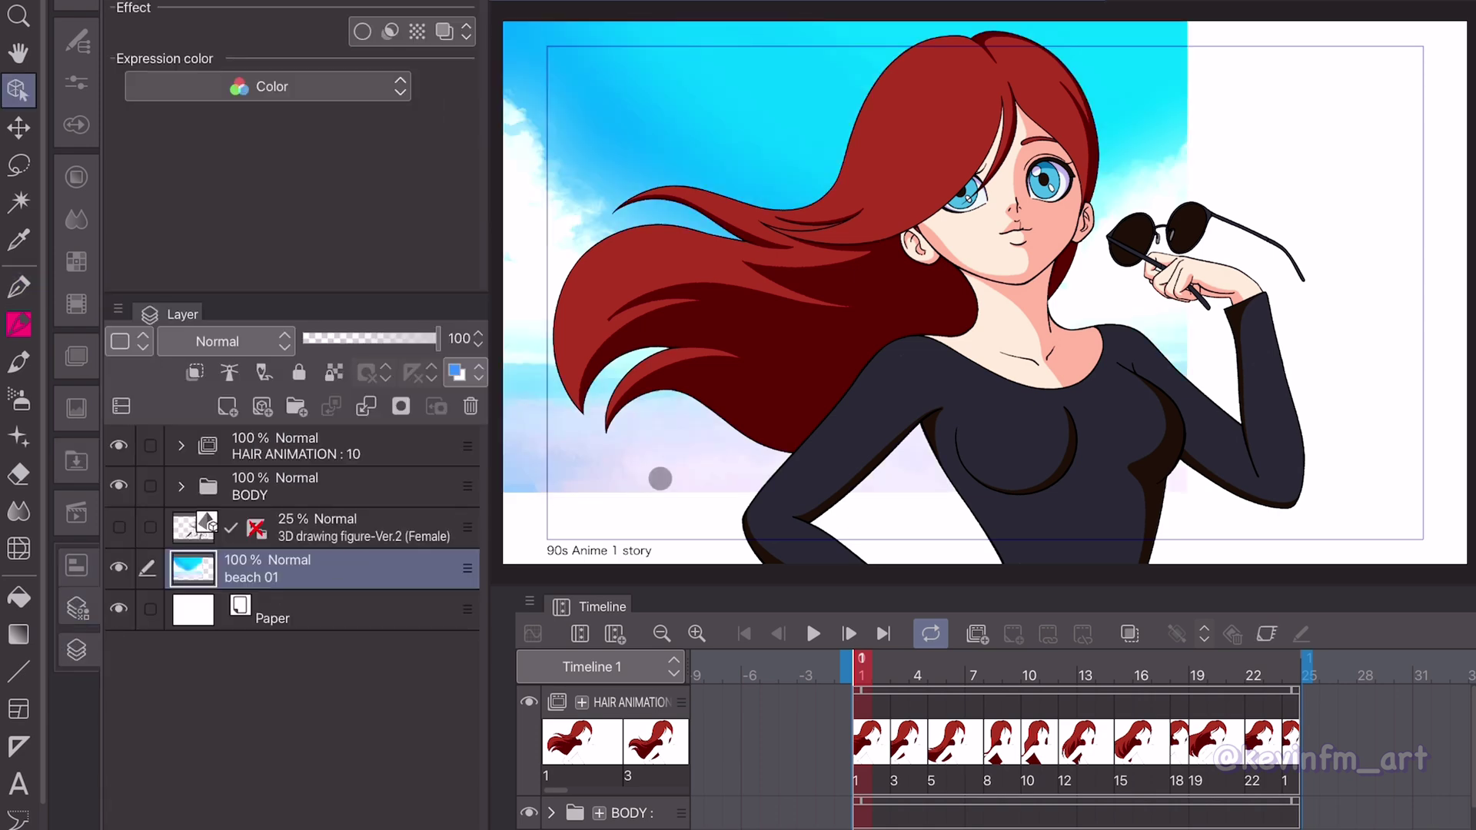
click(660, 478)
drag(1187, 492, 1265, 547)
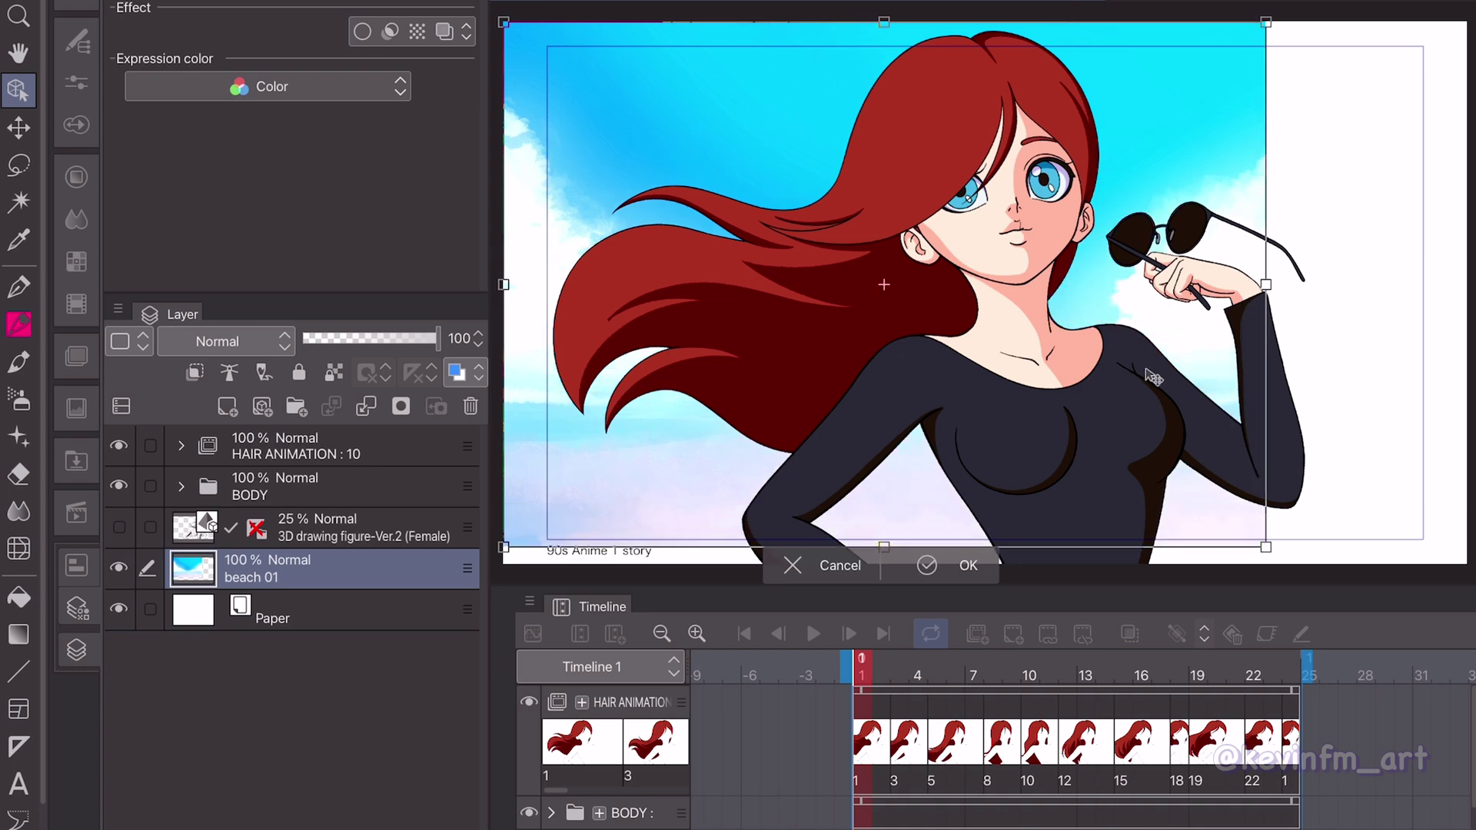
scroll(1156, 278, down, 2)
drag(1245, 283, 1435, 299)
drag(1307, 214, 1304, 281)
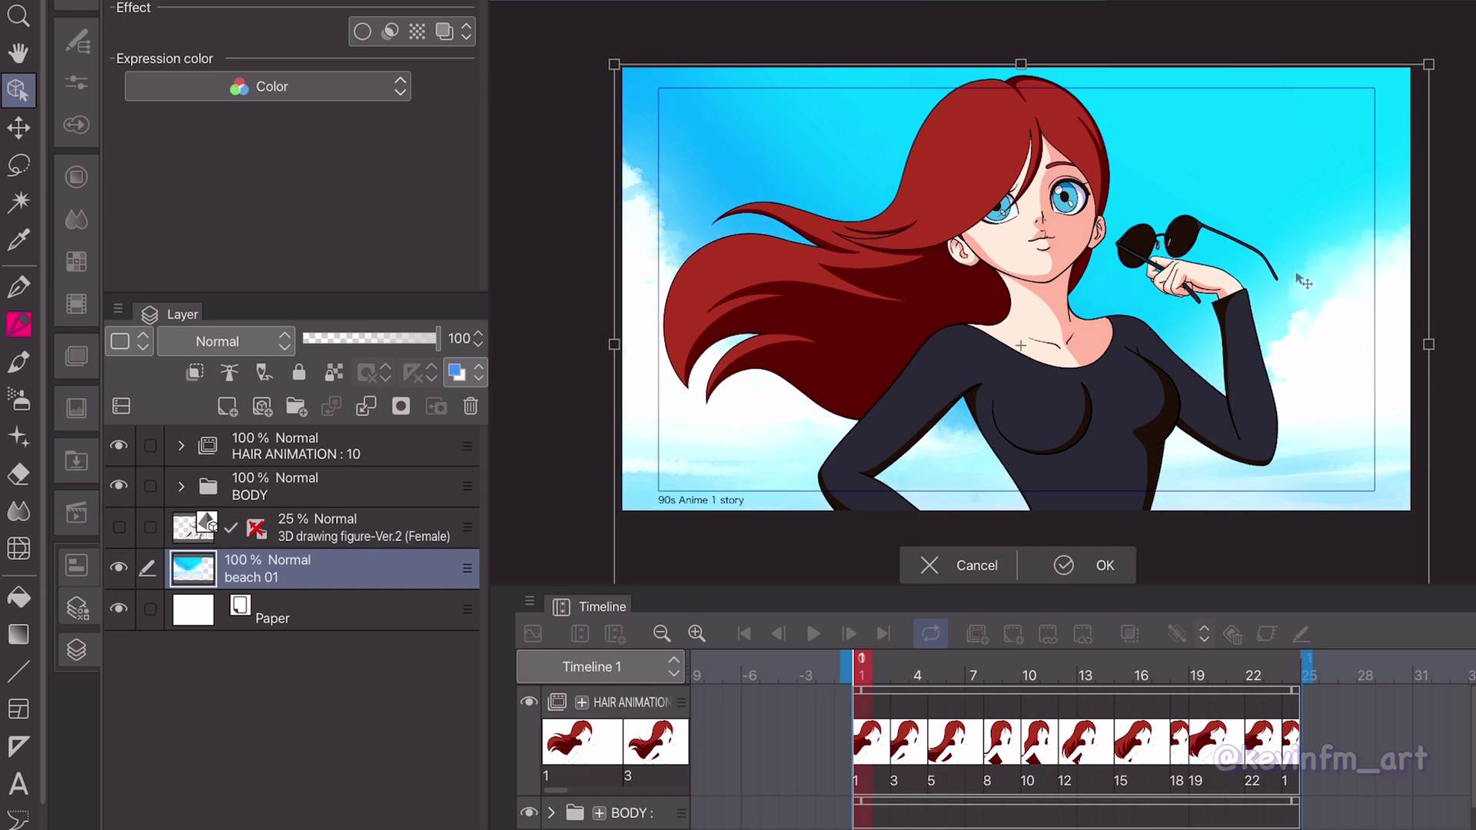
key(Return)
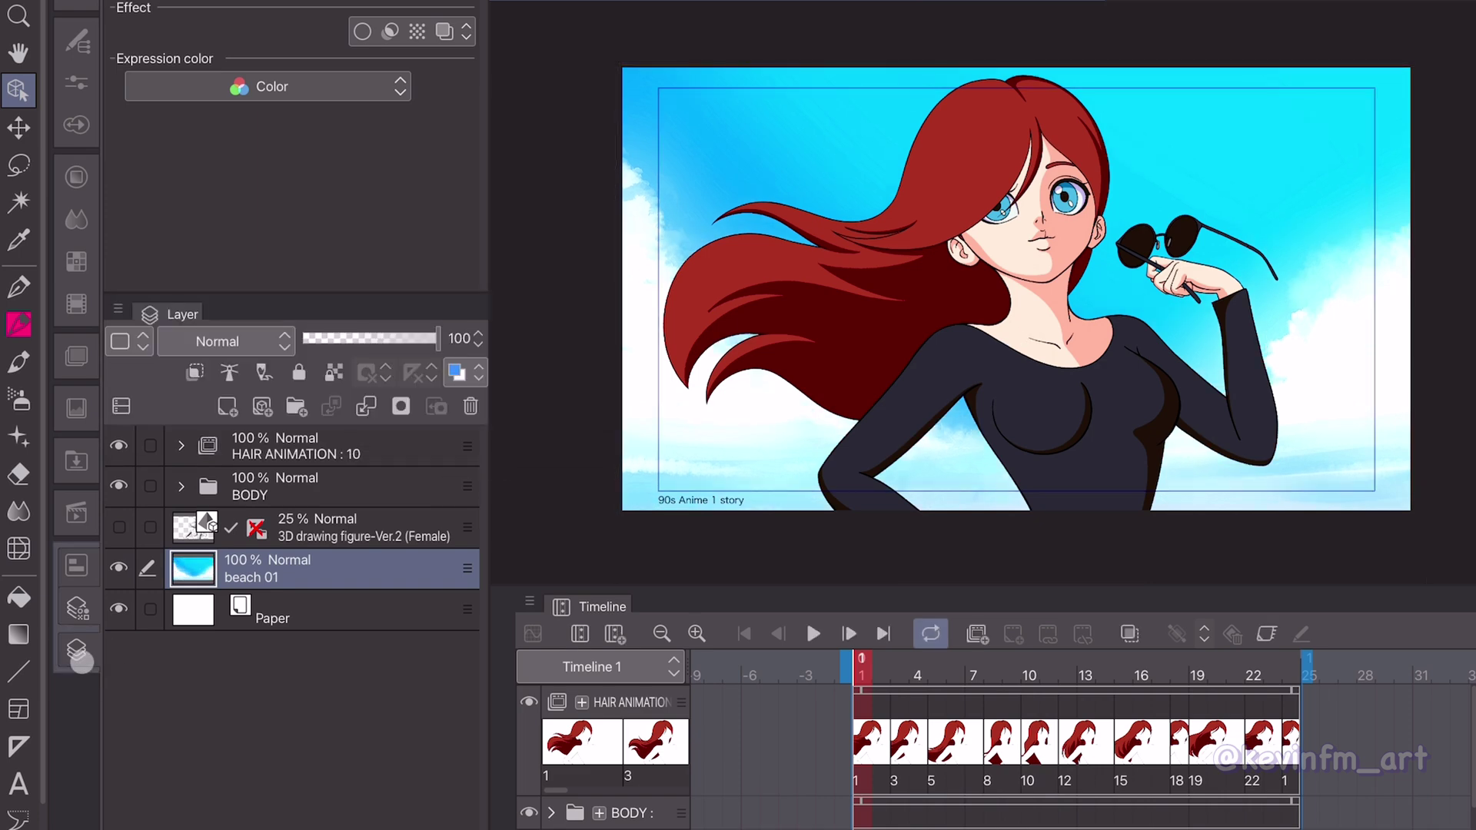
Duplicate the beach 01 sky layer and move the copy above the HAIR ANIMATION folder.
click(76, 357)
key(ctrl+0)
click(80, 658)
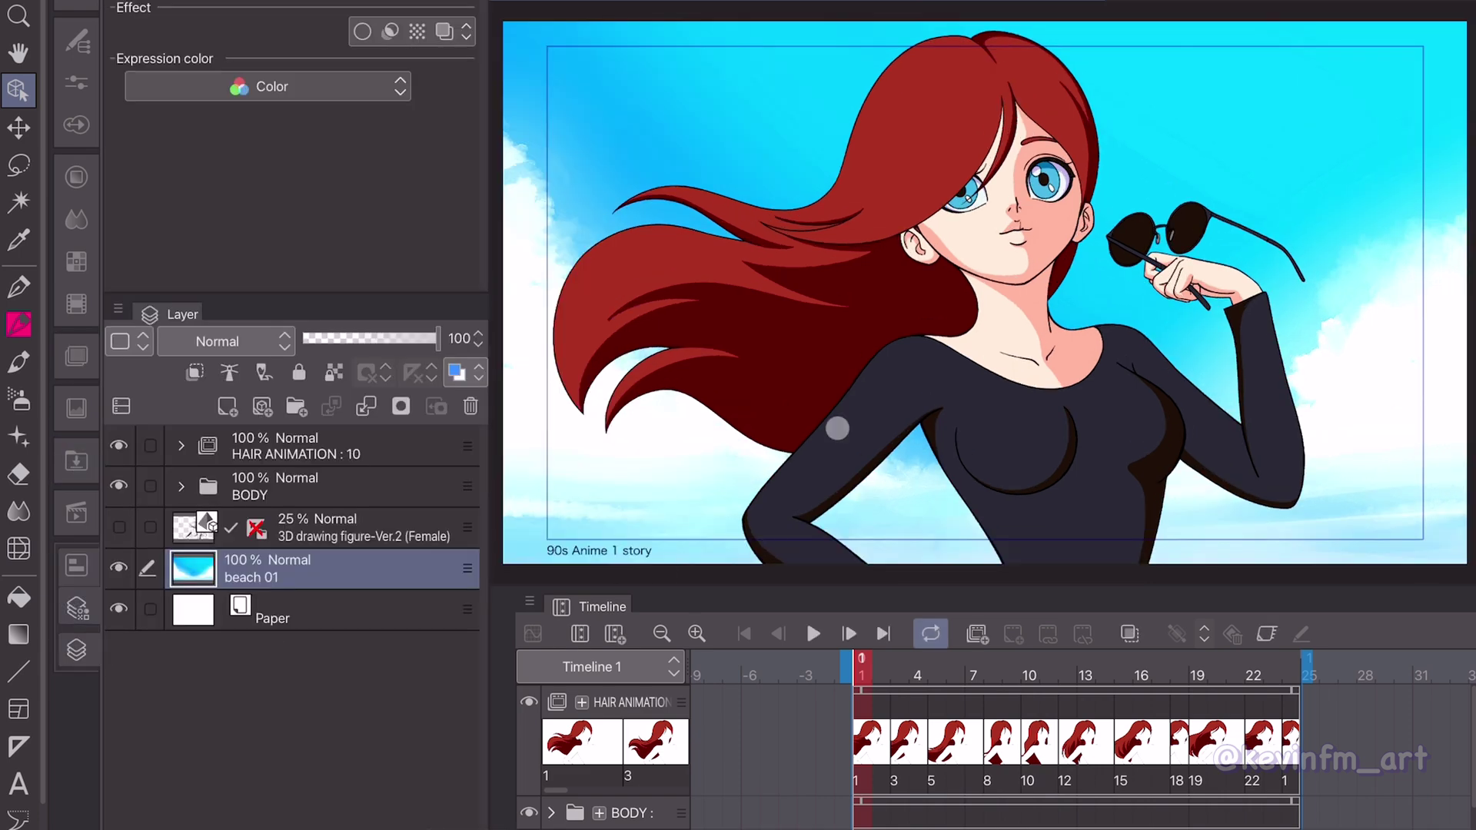
right_click(351, 577)
click(431, 123)
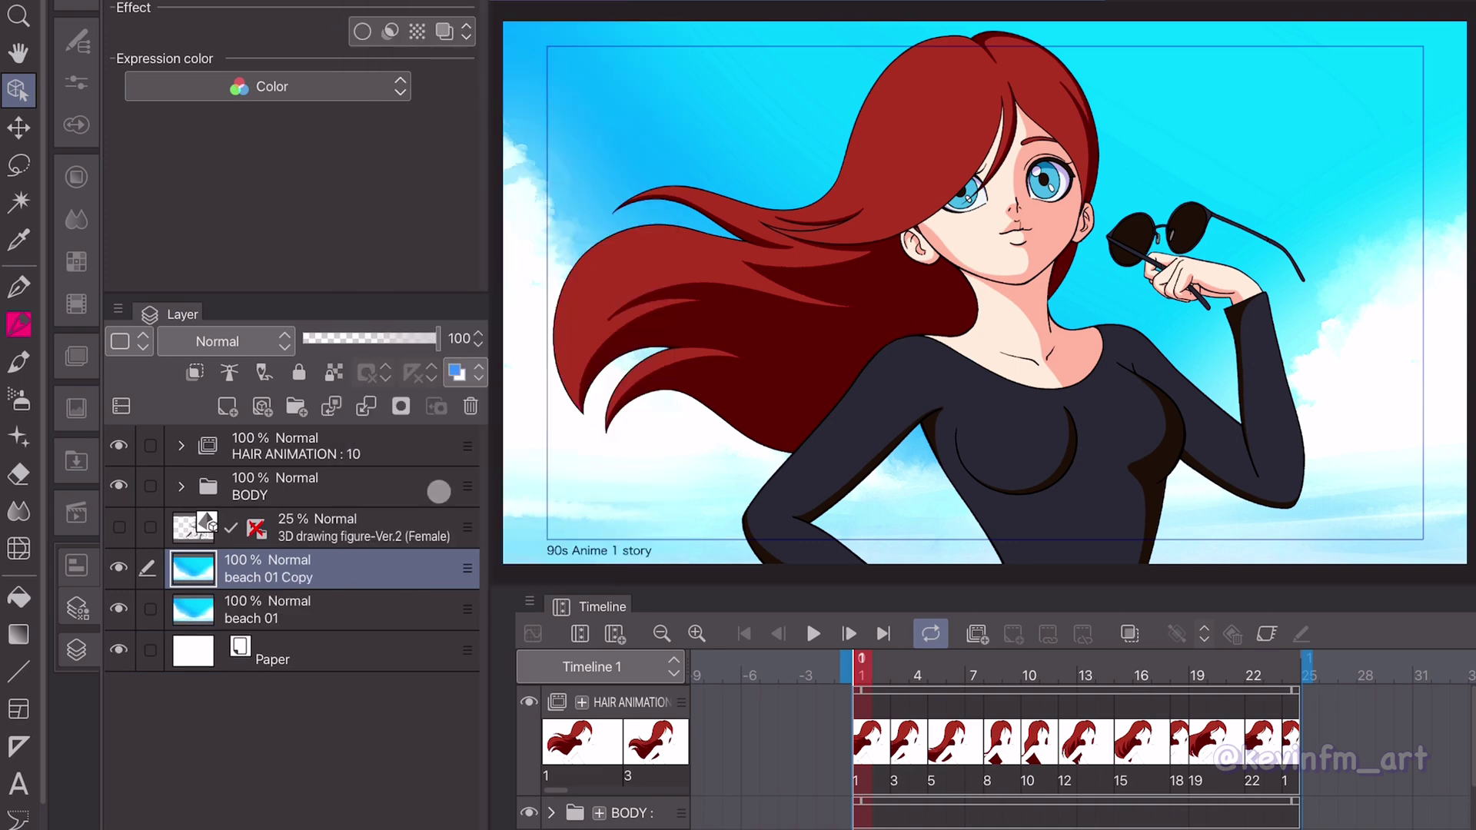
drag(351, 572, 373, 428)
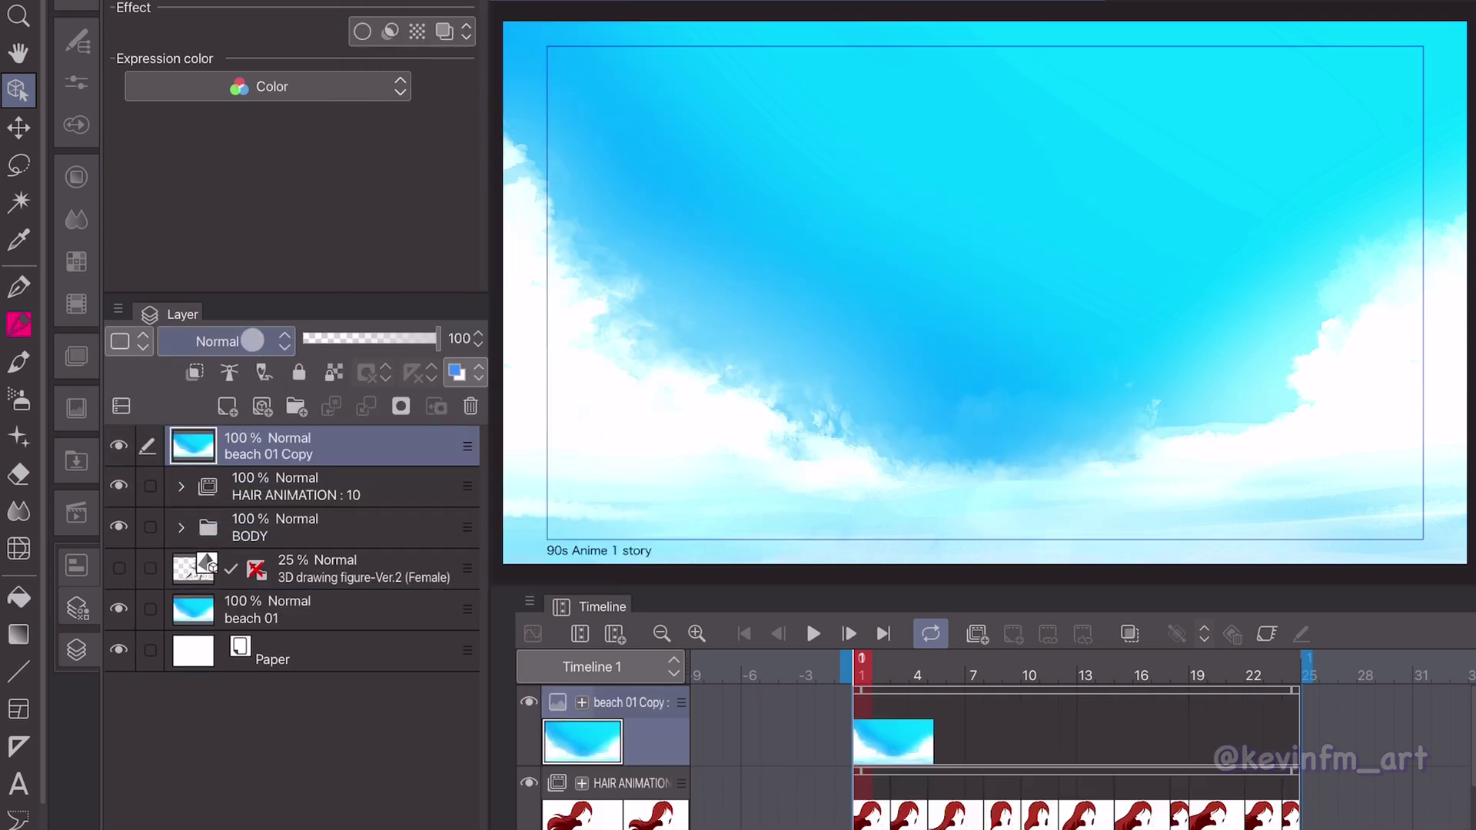
Set the beach 01 Copy layer to Soft light at 10% opacity and play back the animation.
click(252, 341)
click(232, 686)
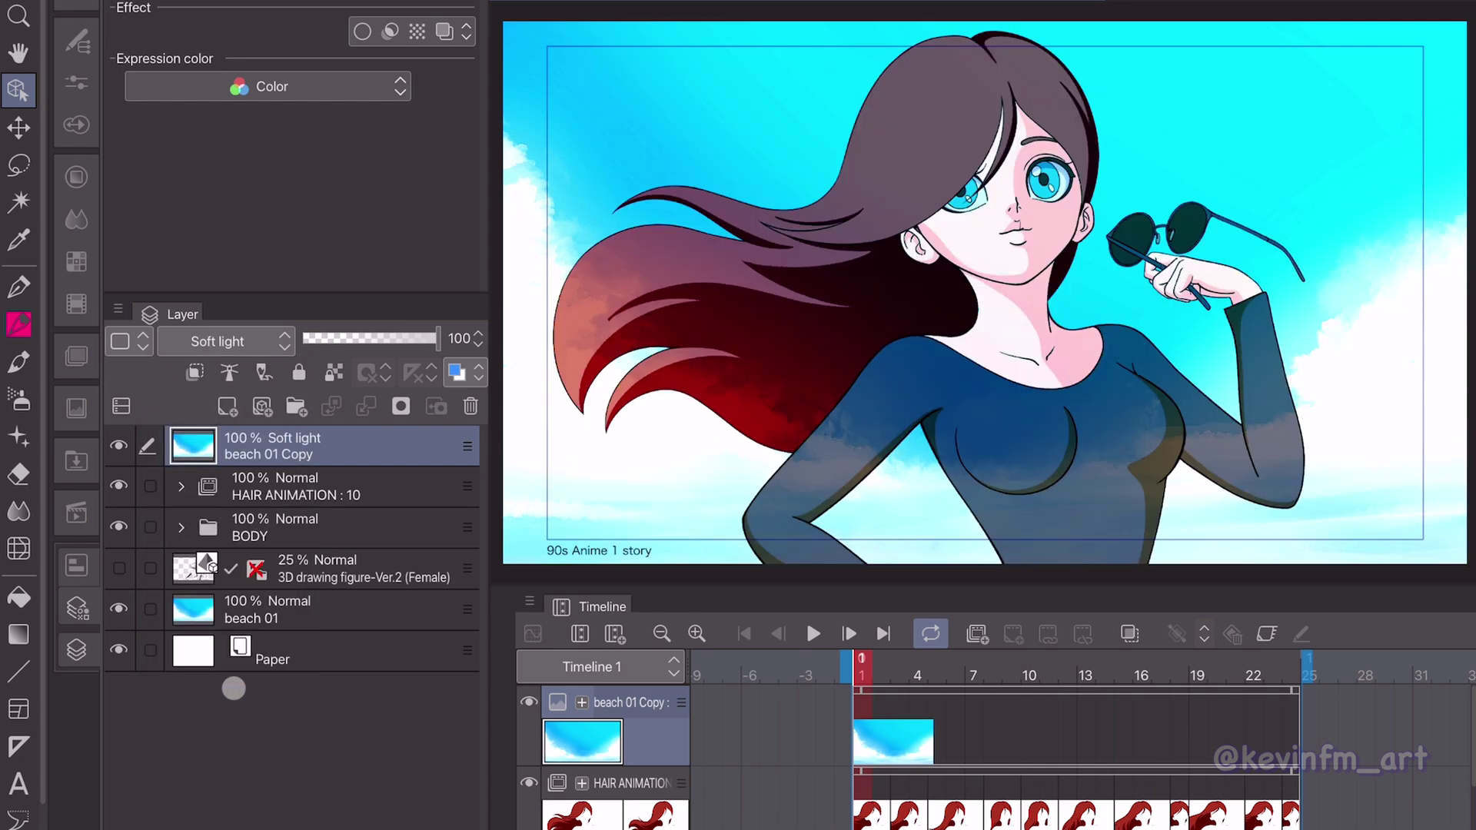
drag(383, 338, 350, 338)
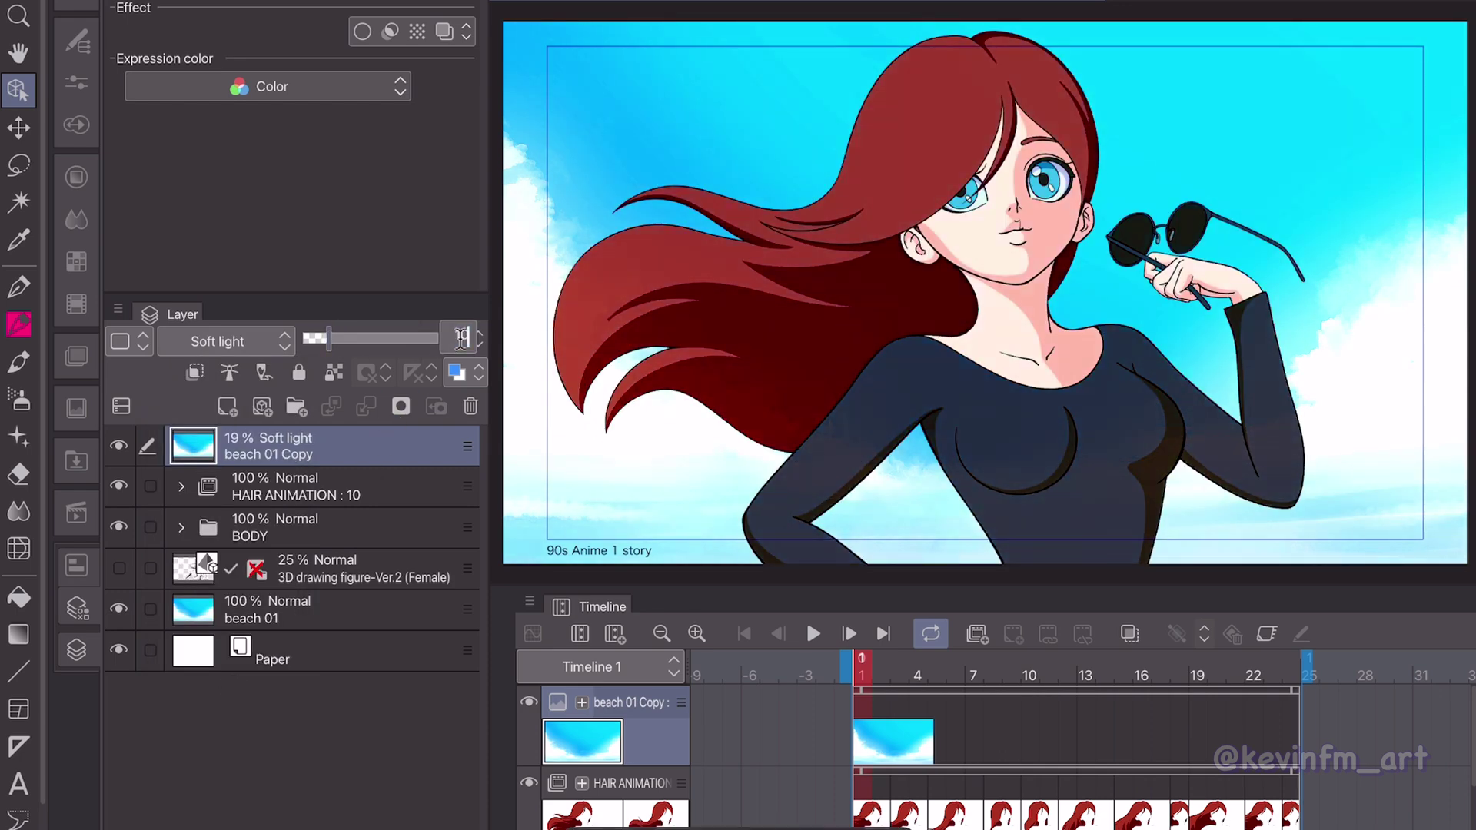
drag(893, 669, 790, 667)
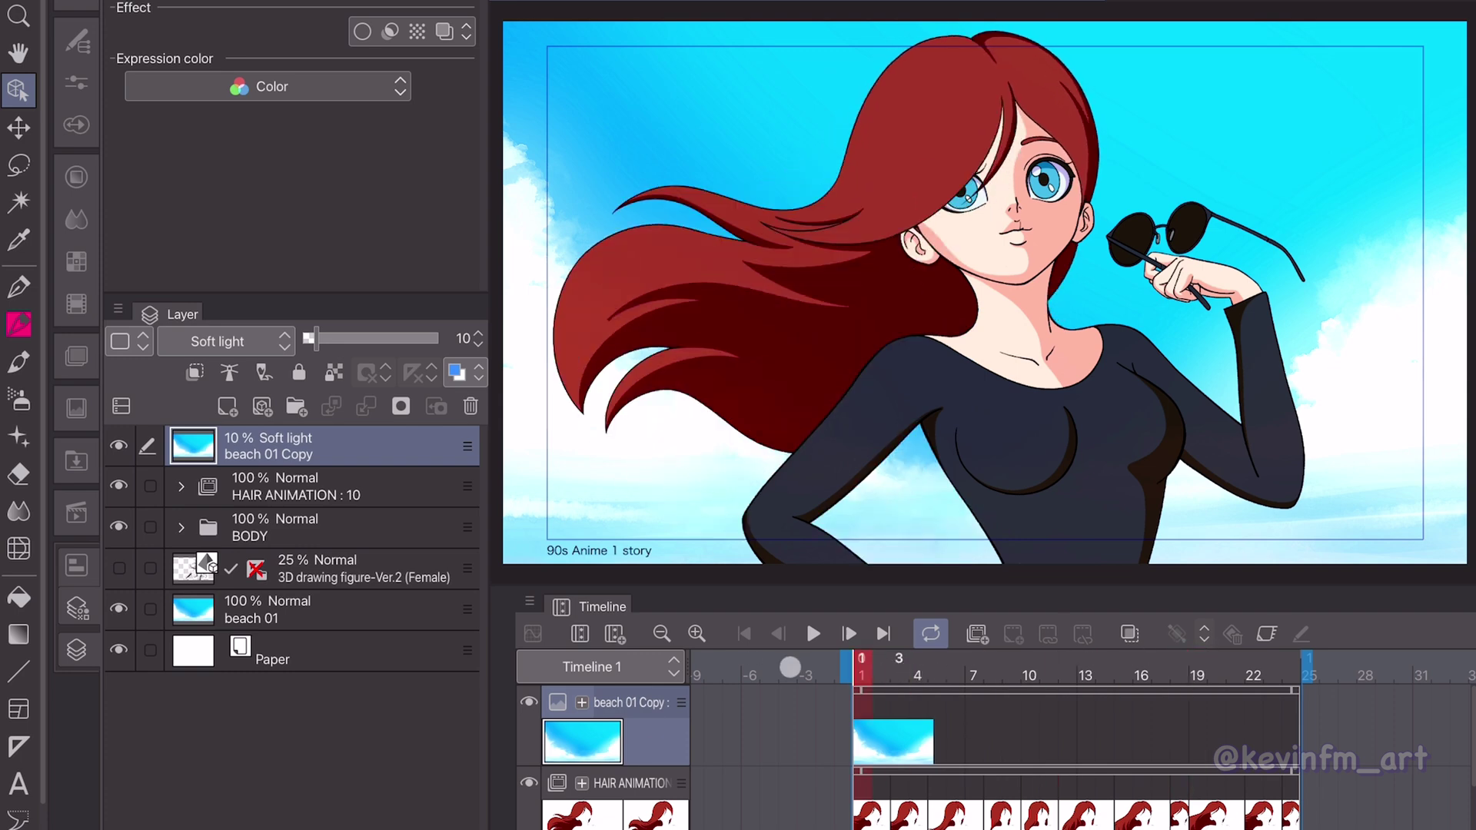
click(819, 635)
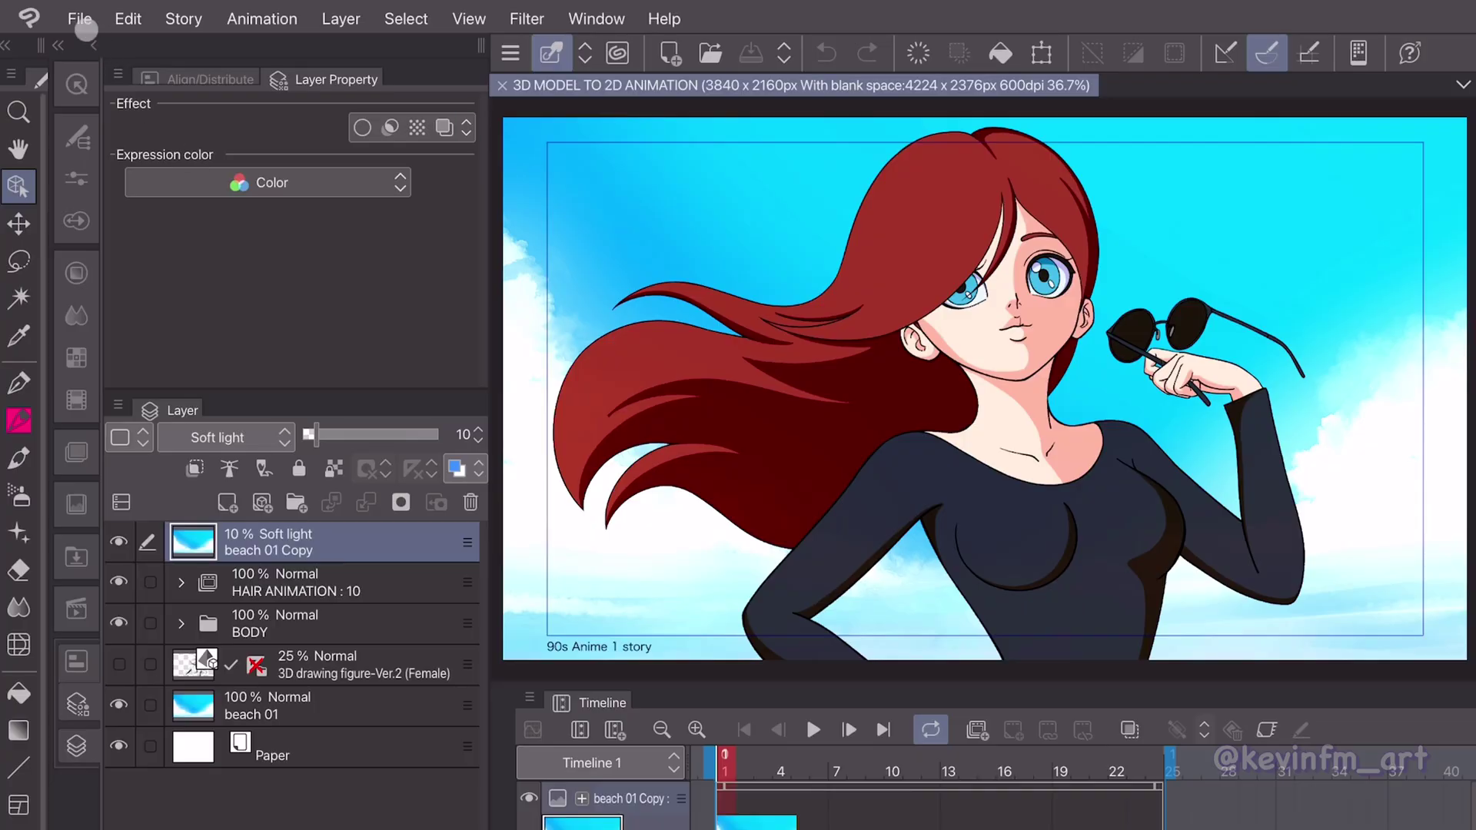
Open the animation export format choices for the finished animation.
click(83, 25)
mouse_move(326, 427)
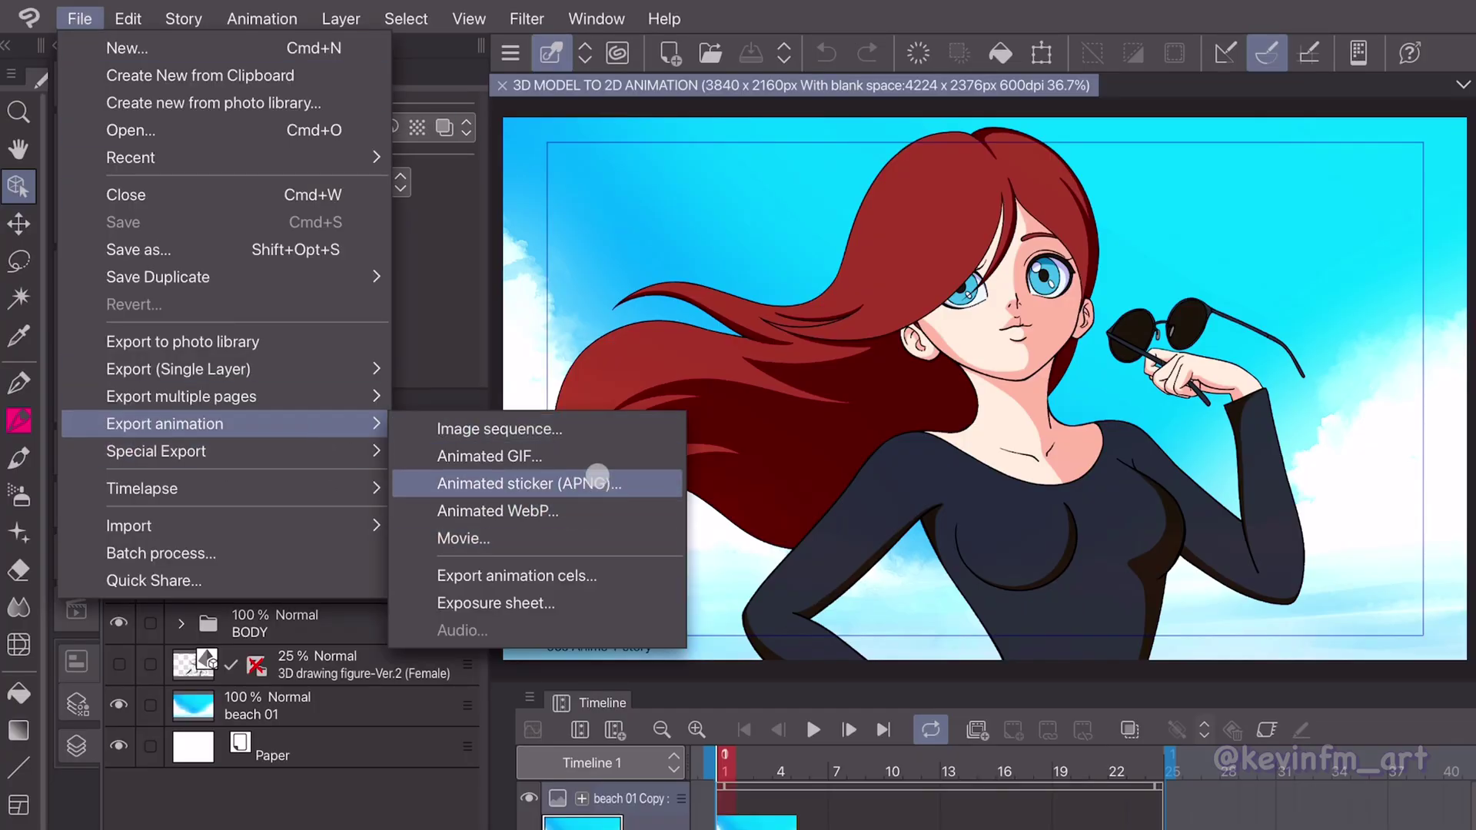